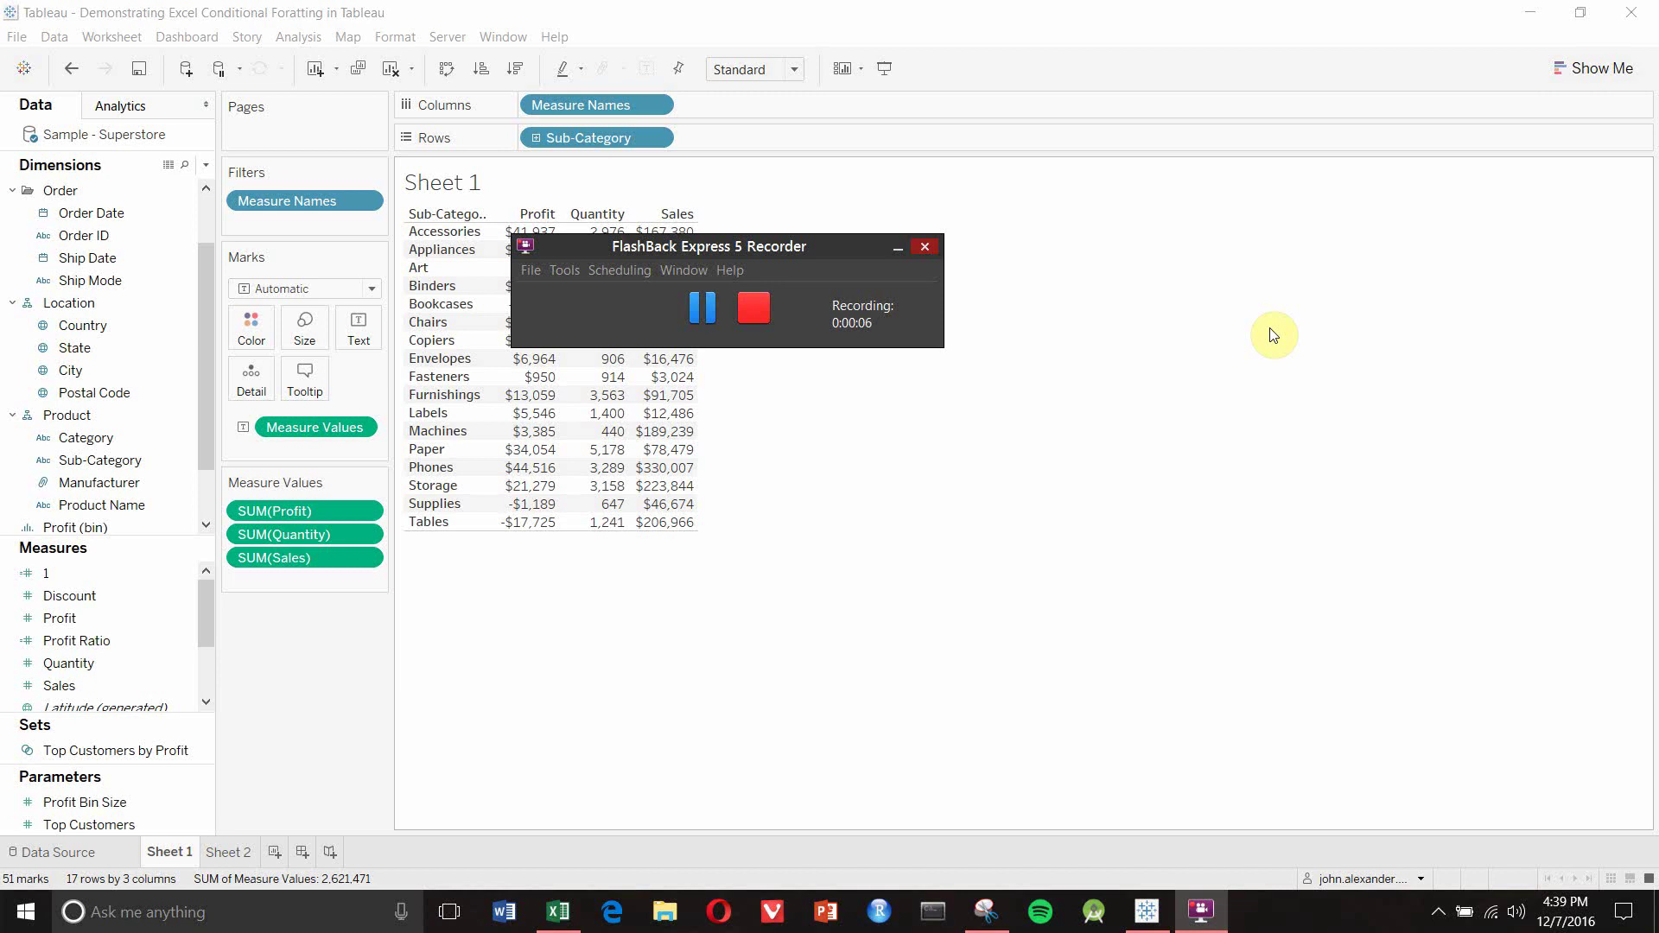
Colour the values in the Sheet 1 text table by the average of the Discount measure
{"action": "left_click", "coordinate": [892, 250]}
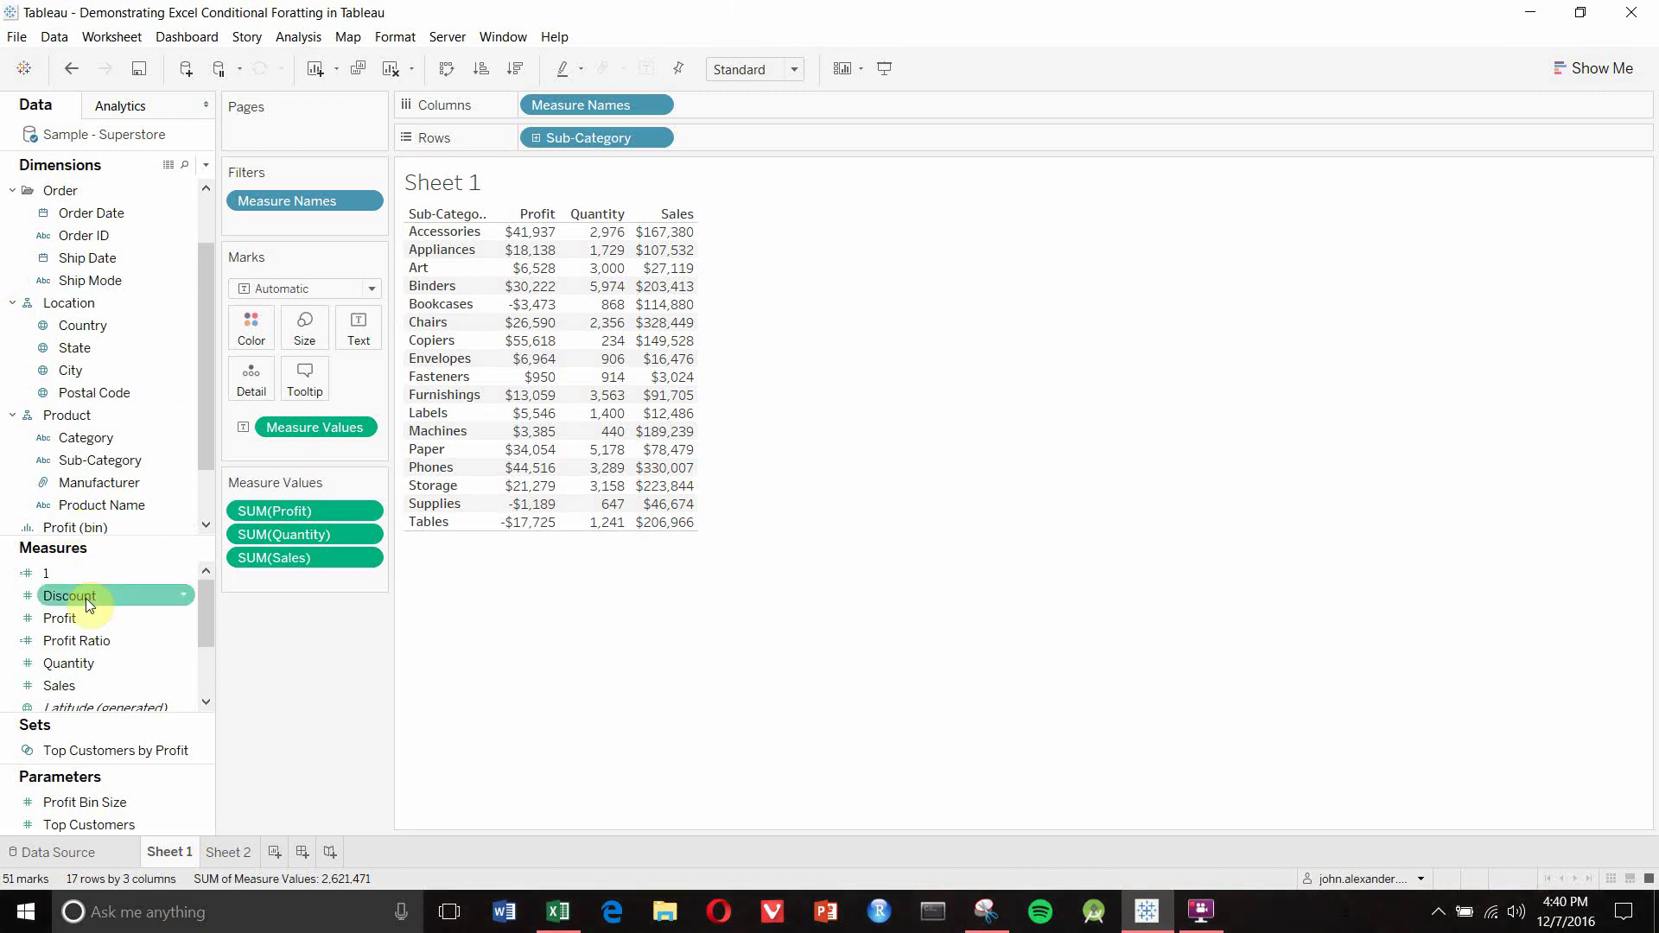
{"action": "mouse_move", "coordinate": [87, 603]}
{"action": "left_mouse_down"}
{"action": "mouse_move", "coordinate": [197, 507]}
{"action": "mouse_move", "coordinate": [254, 335]}
{"action": "left_mouse_up"}
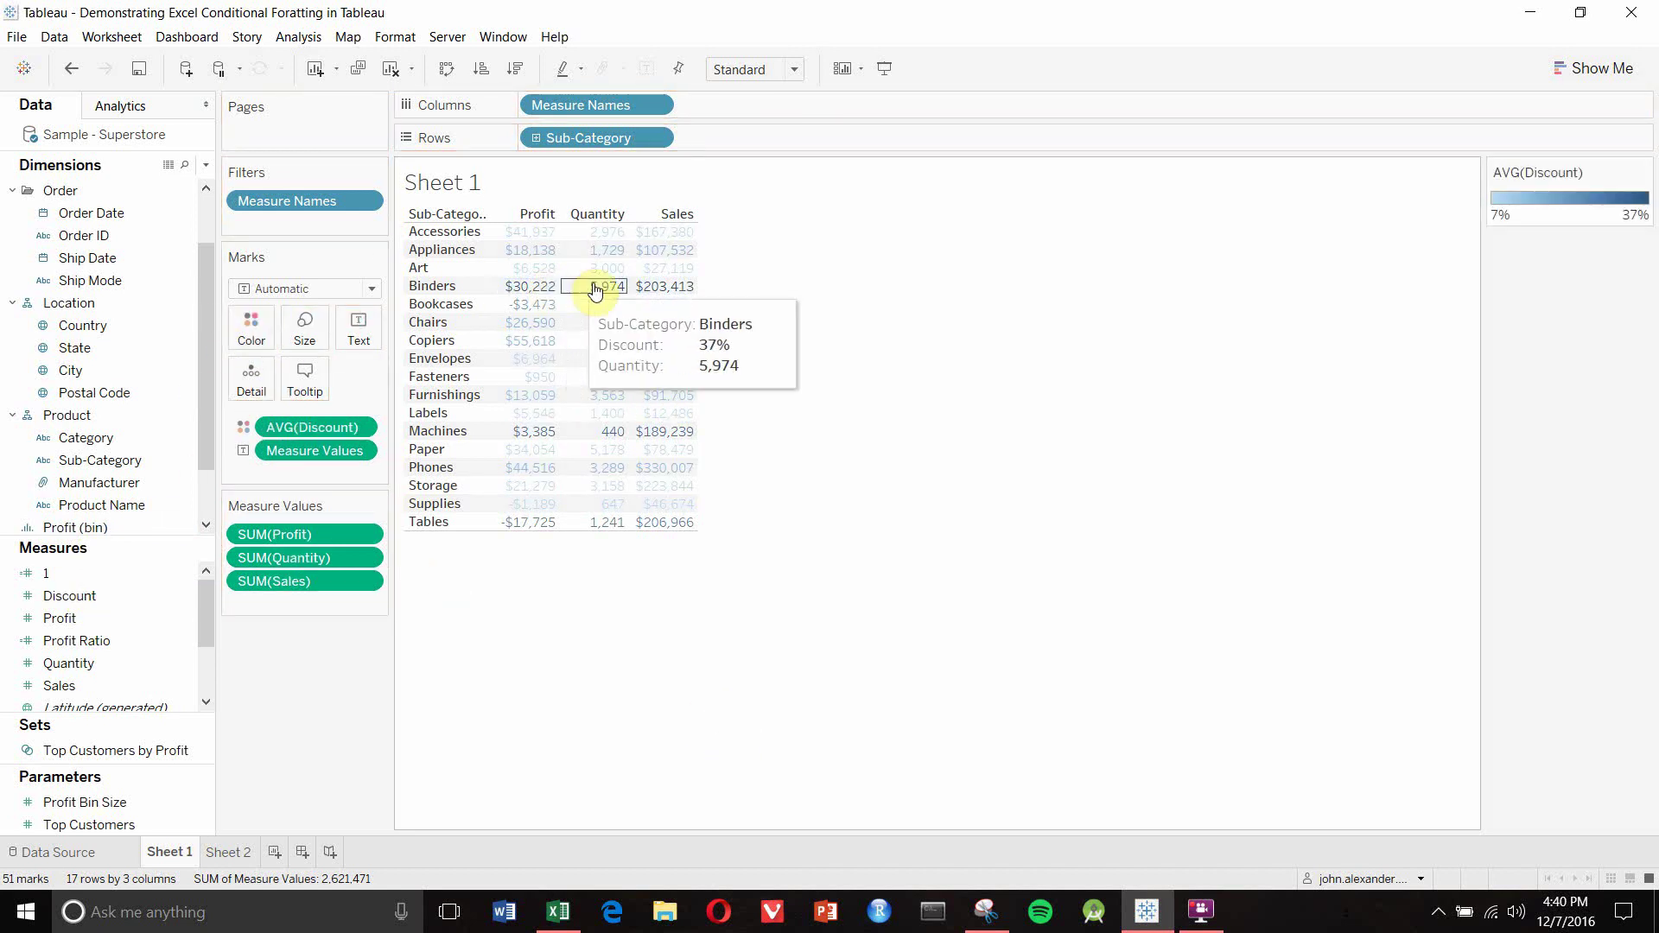
{"action": "mouse_move", "coordinate": [527, 306]}
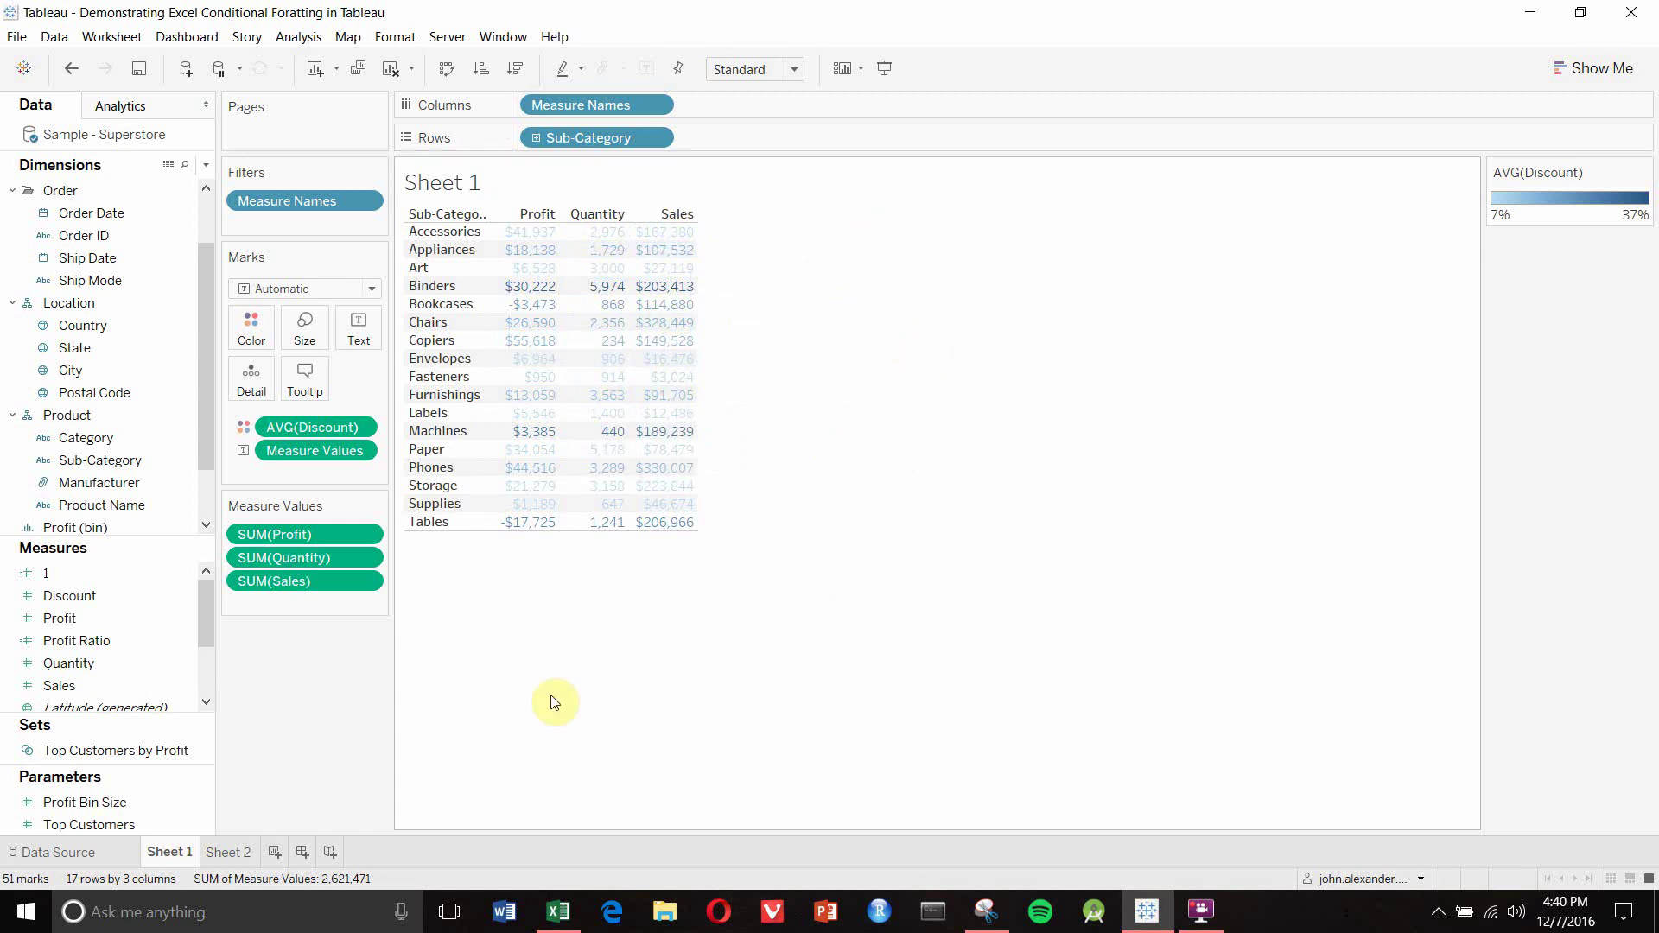
Switch to the Excel workbook and examine the conditional formatting of the Profit, Sales and Quantity columns
{"action": "left_click", "coordinate": [556, 890]}
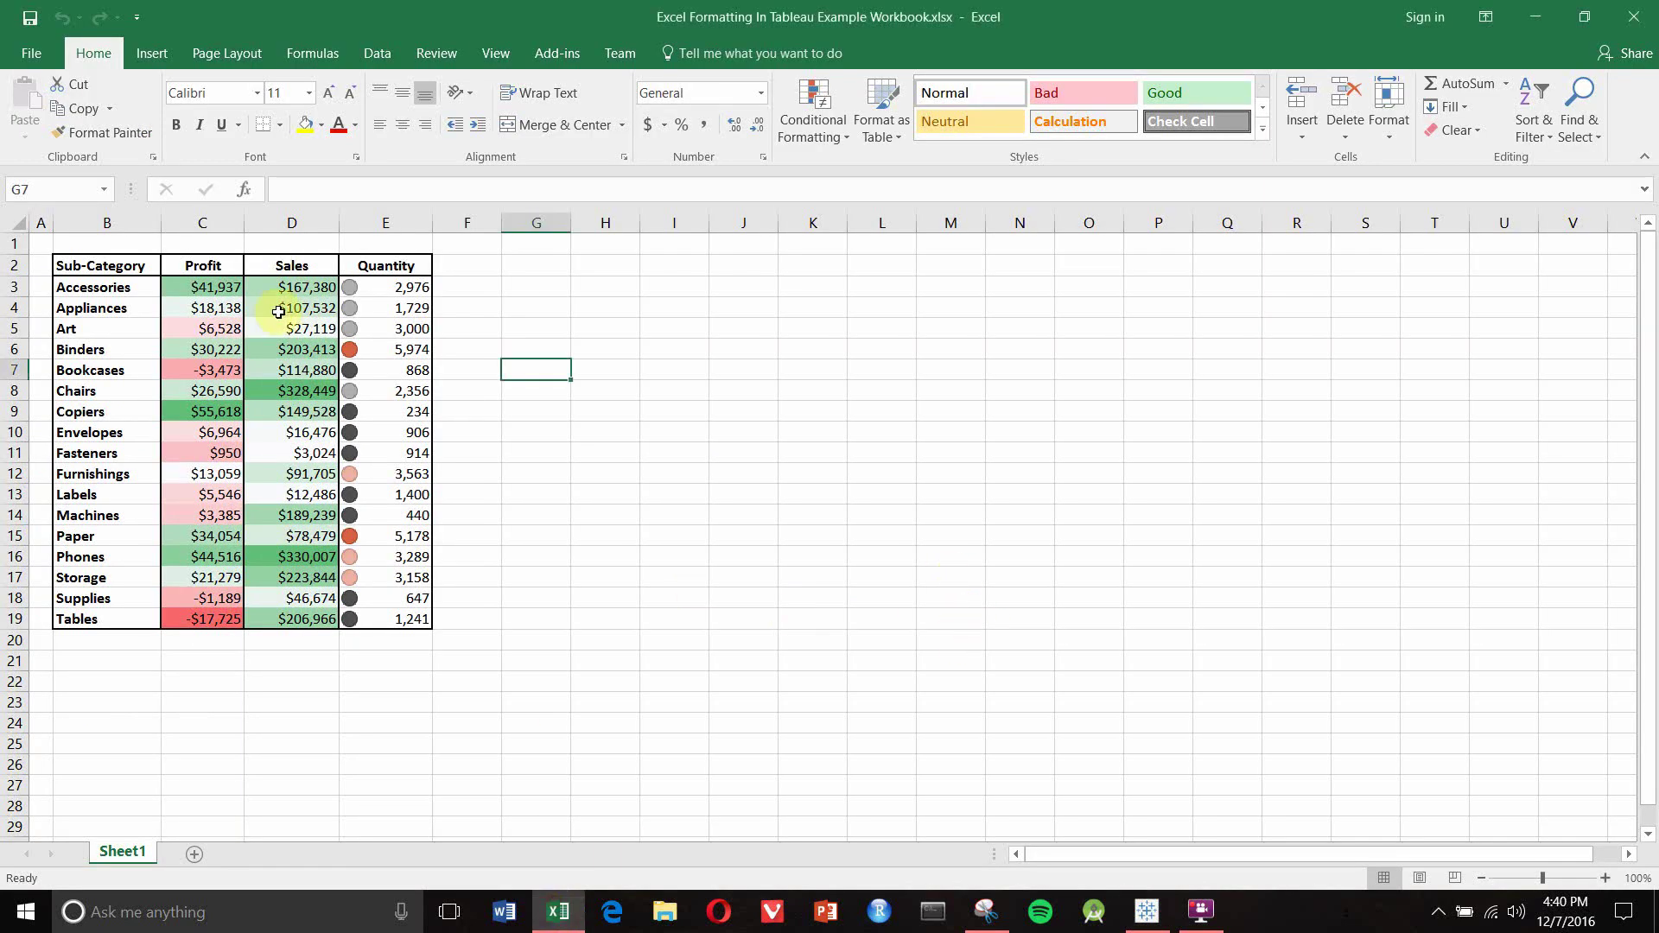
{"action": "left_click", "coordinate": [220, 288]}
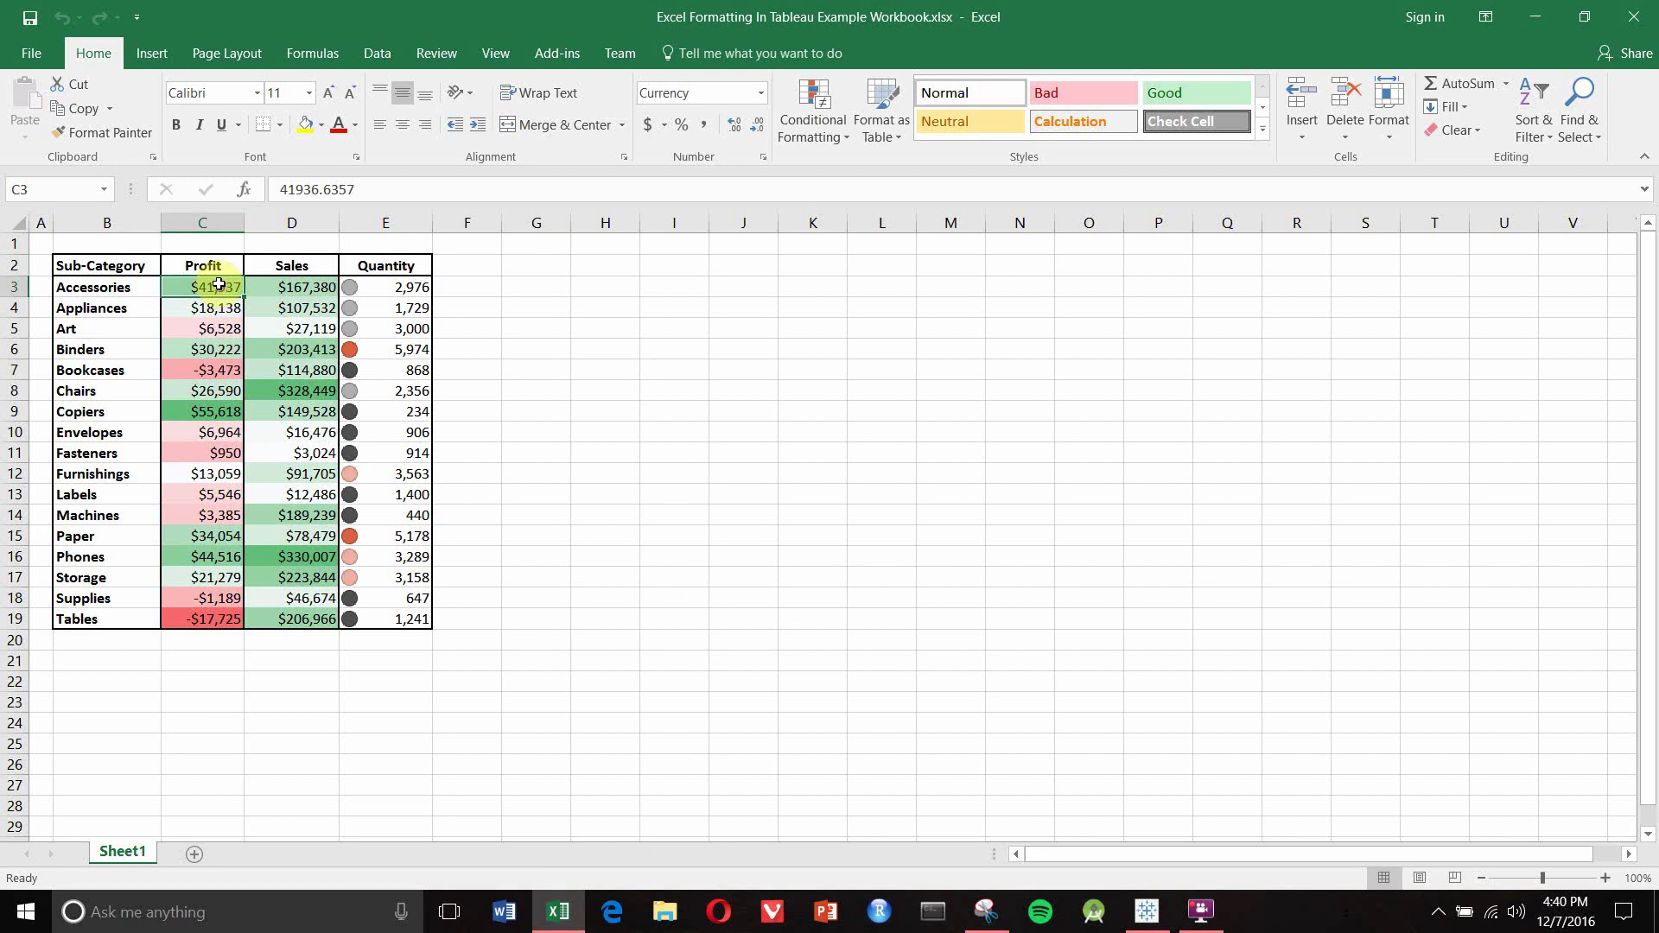
{"action": "left_click", "coordinate": [213, 412]}
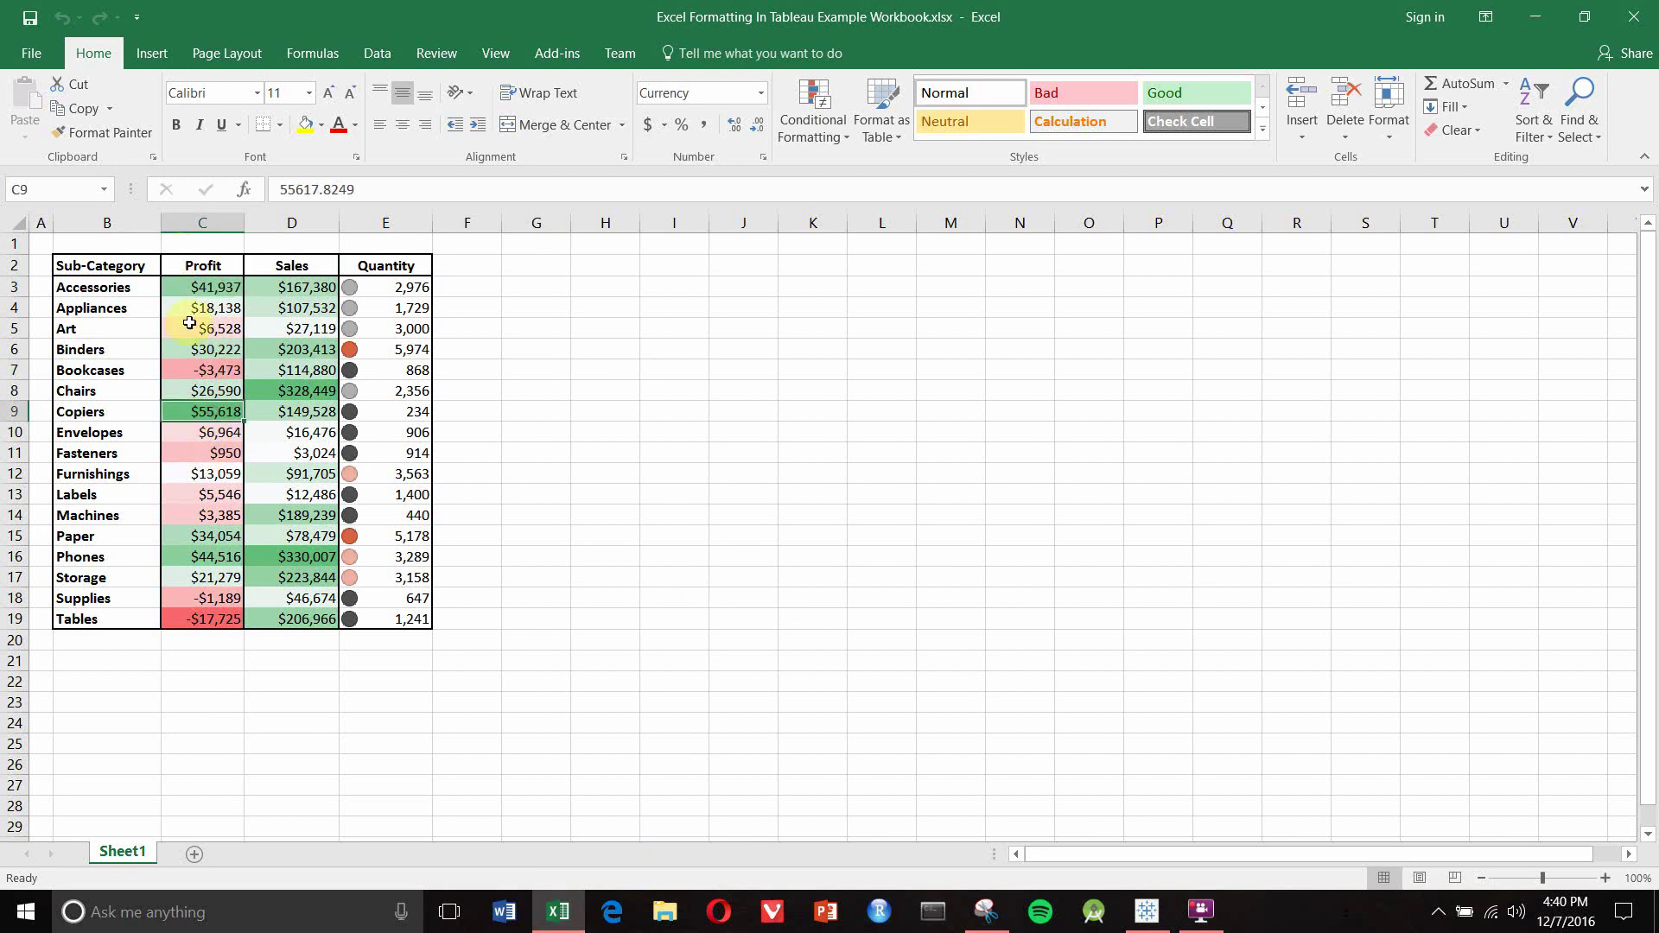
{"action": "left_click", "coordinate": [214, 618]}
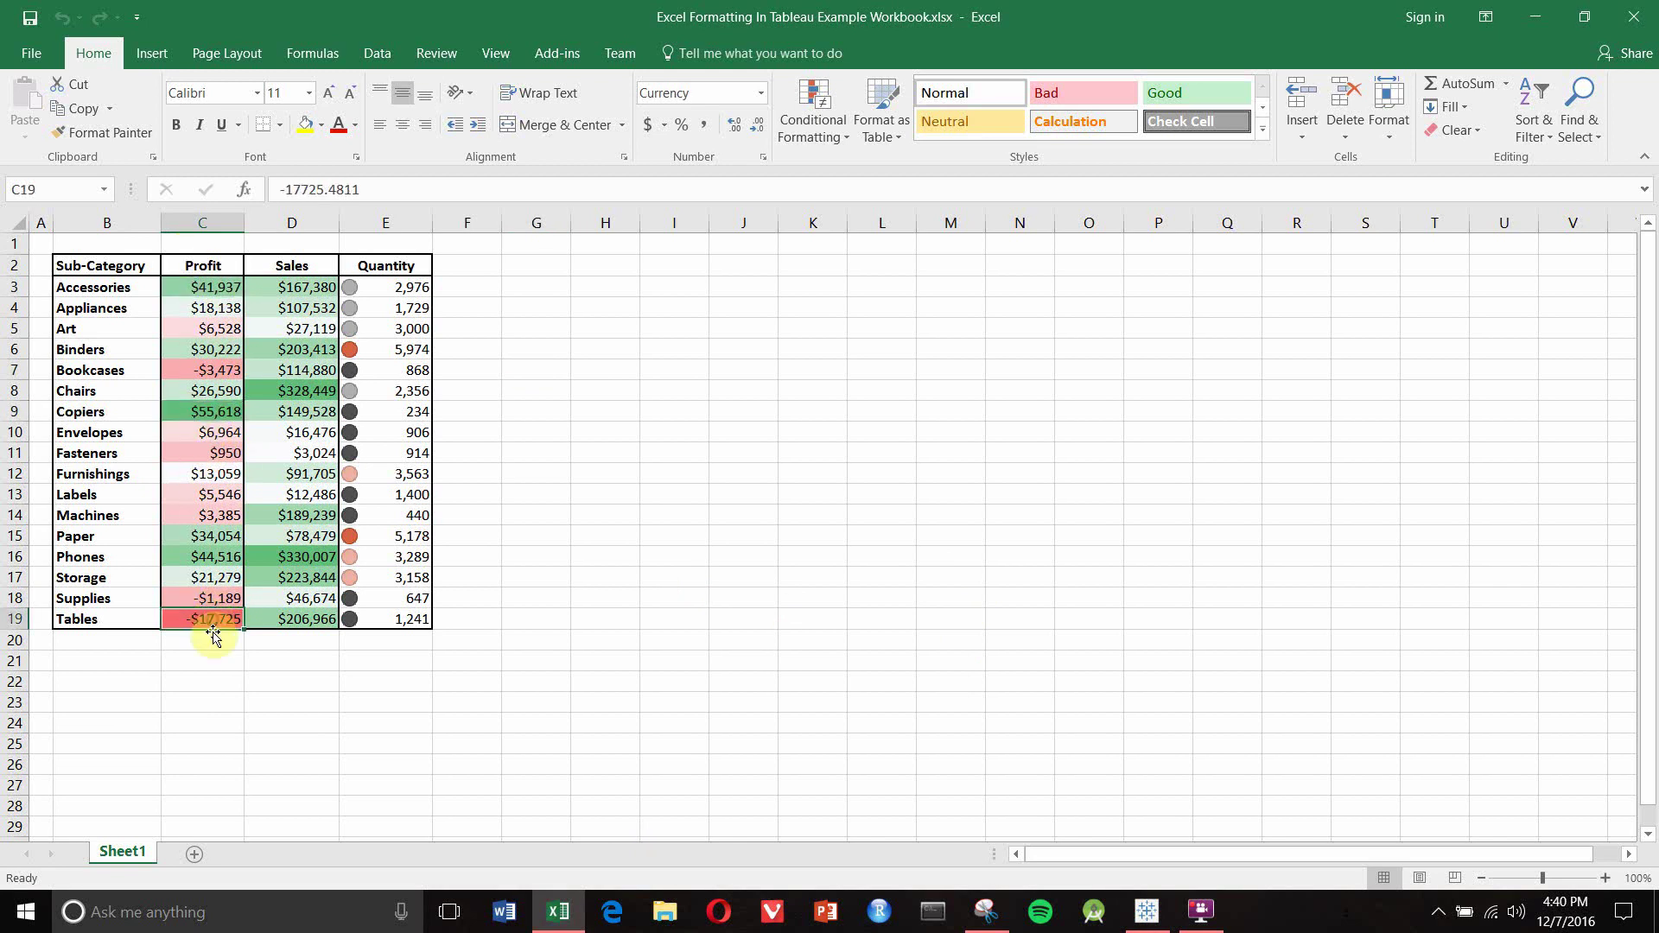
{"action": "left_click", "coordinate": [298, 452]}
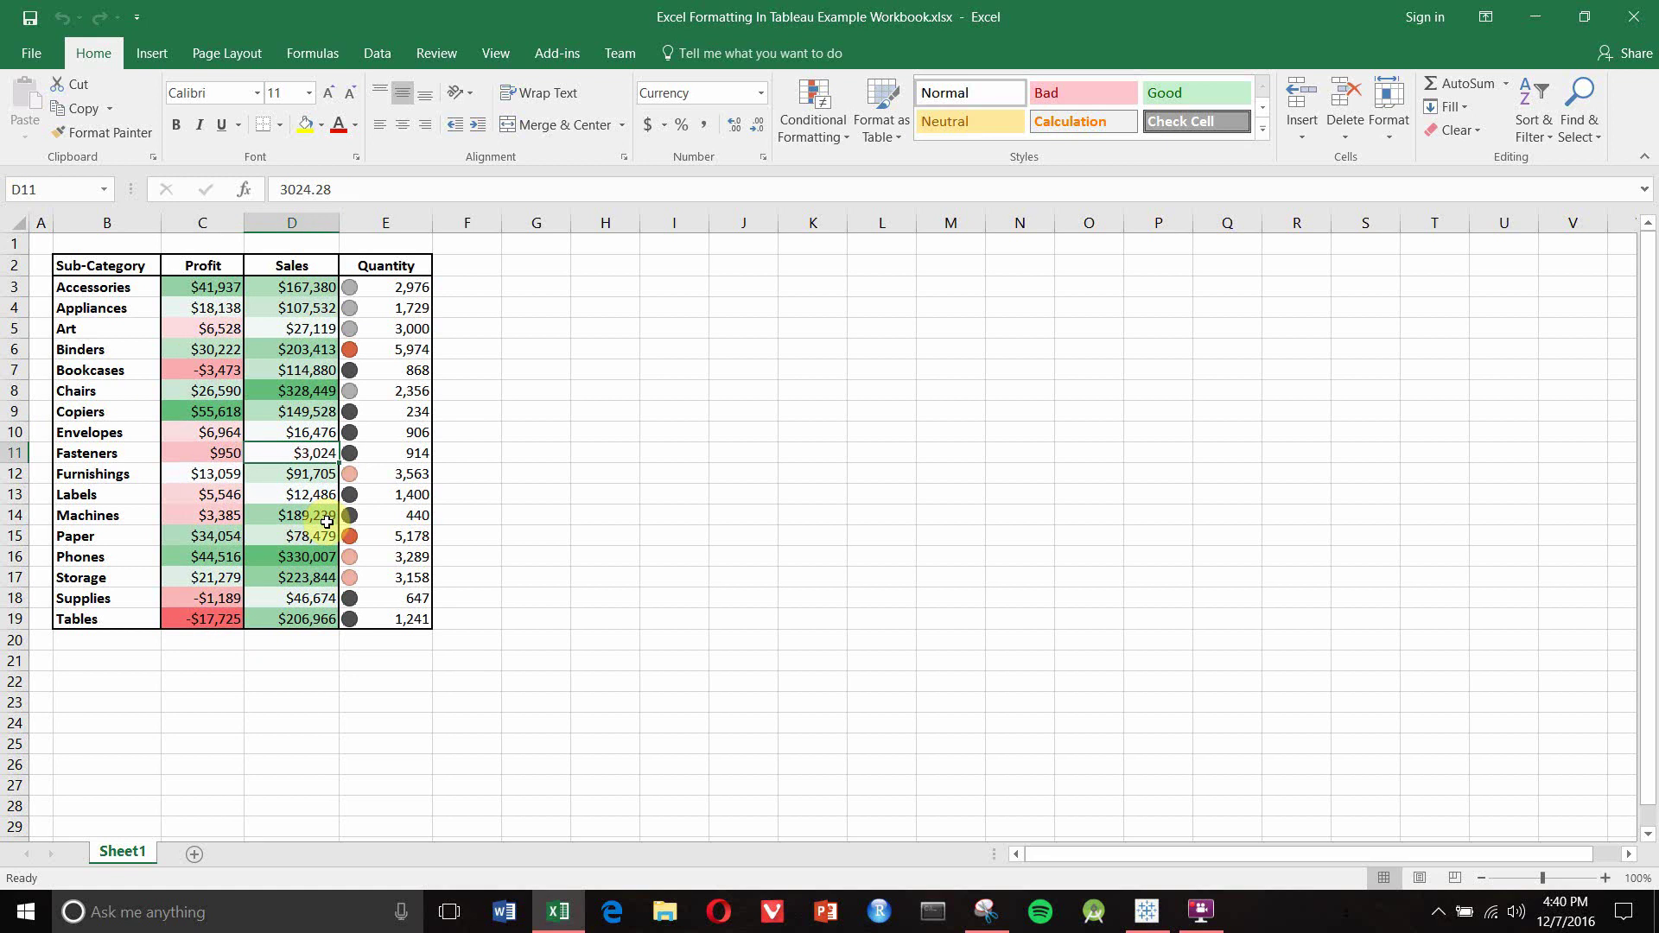
{"action": "left_click", "coordinate": [298, 560]}
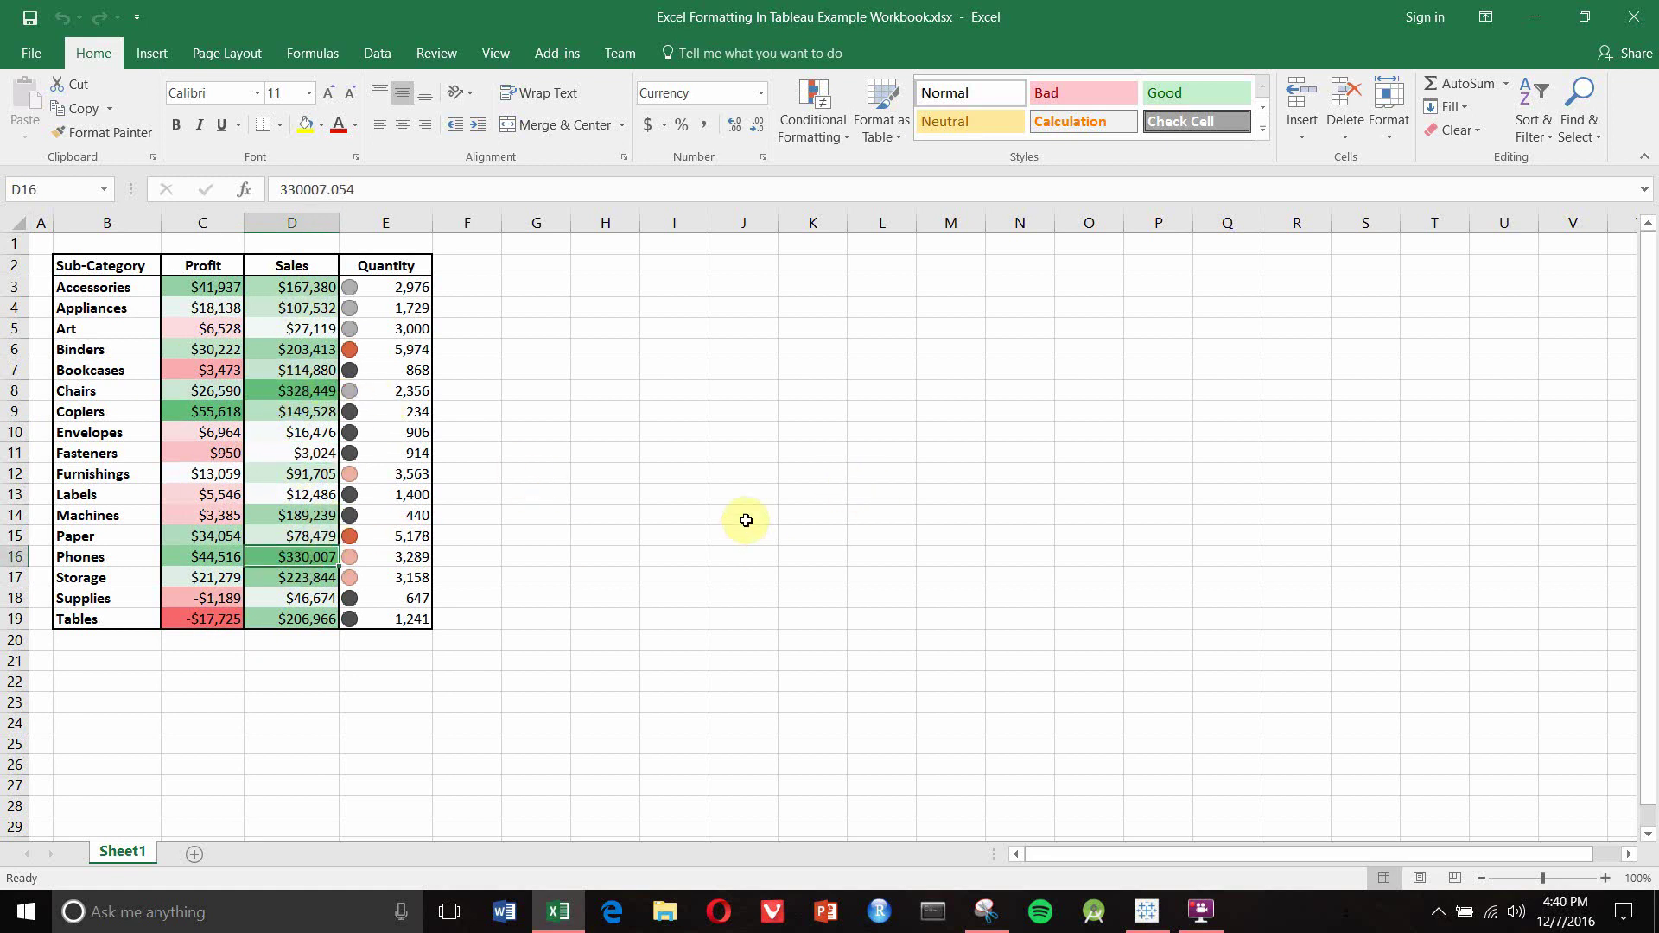
{"action": "left_click", "coordinate": [395, 290]}
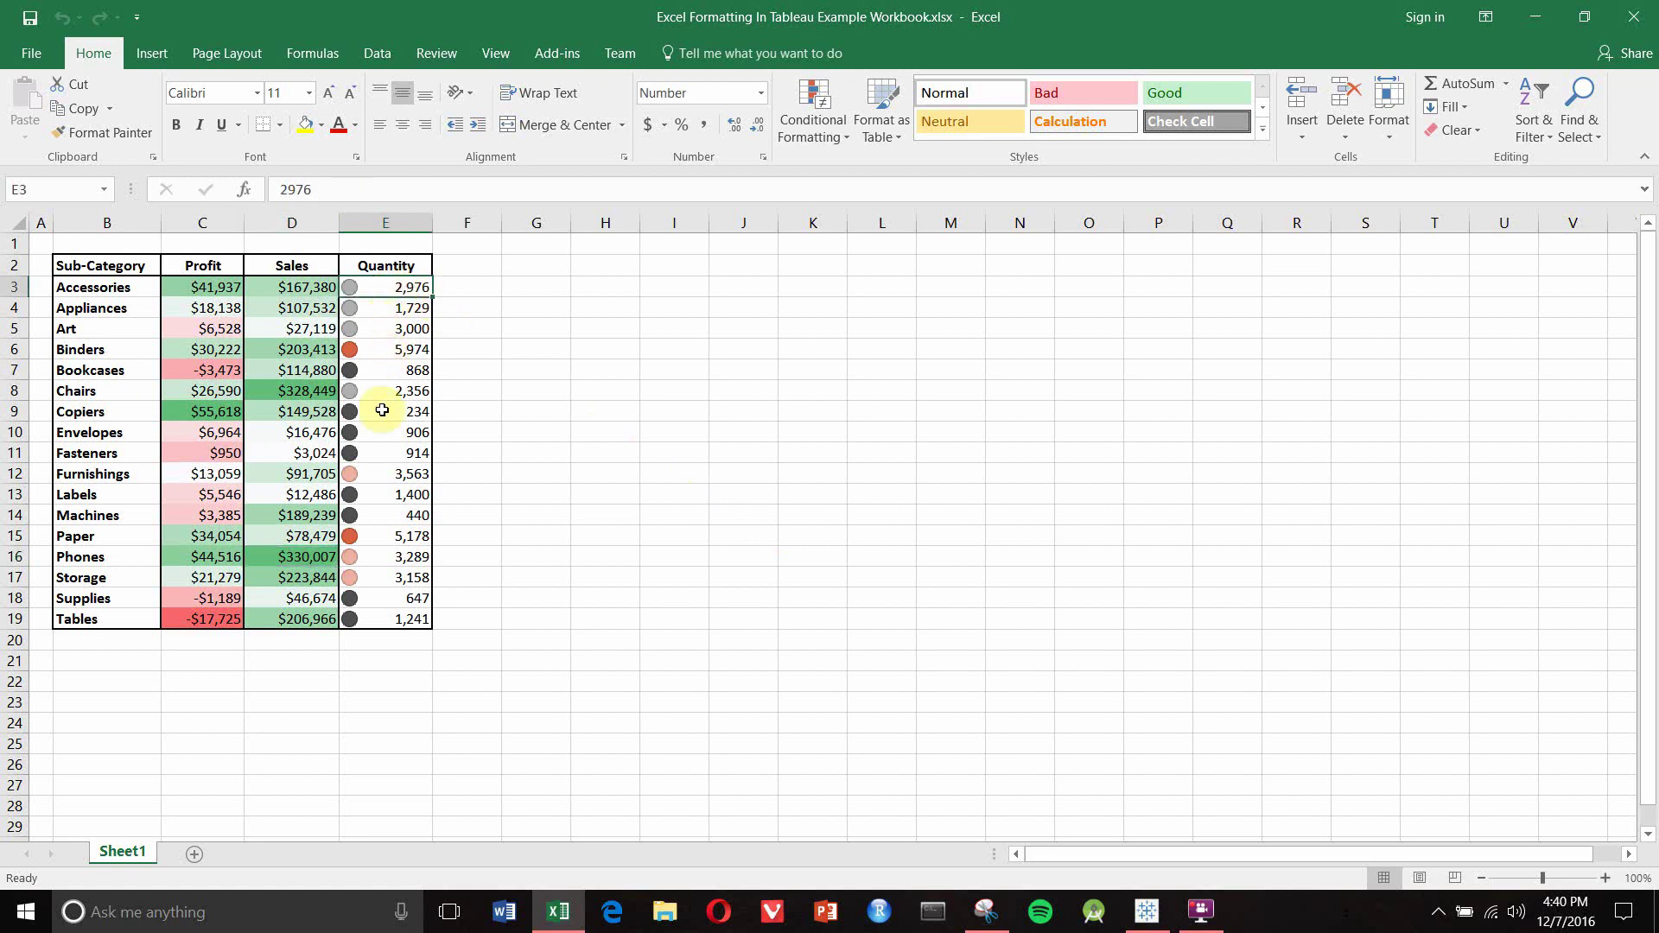
{"action": "left_click", "coordinate": [529, 369]}
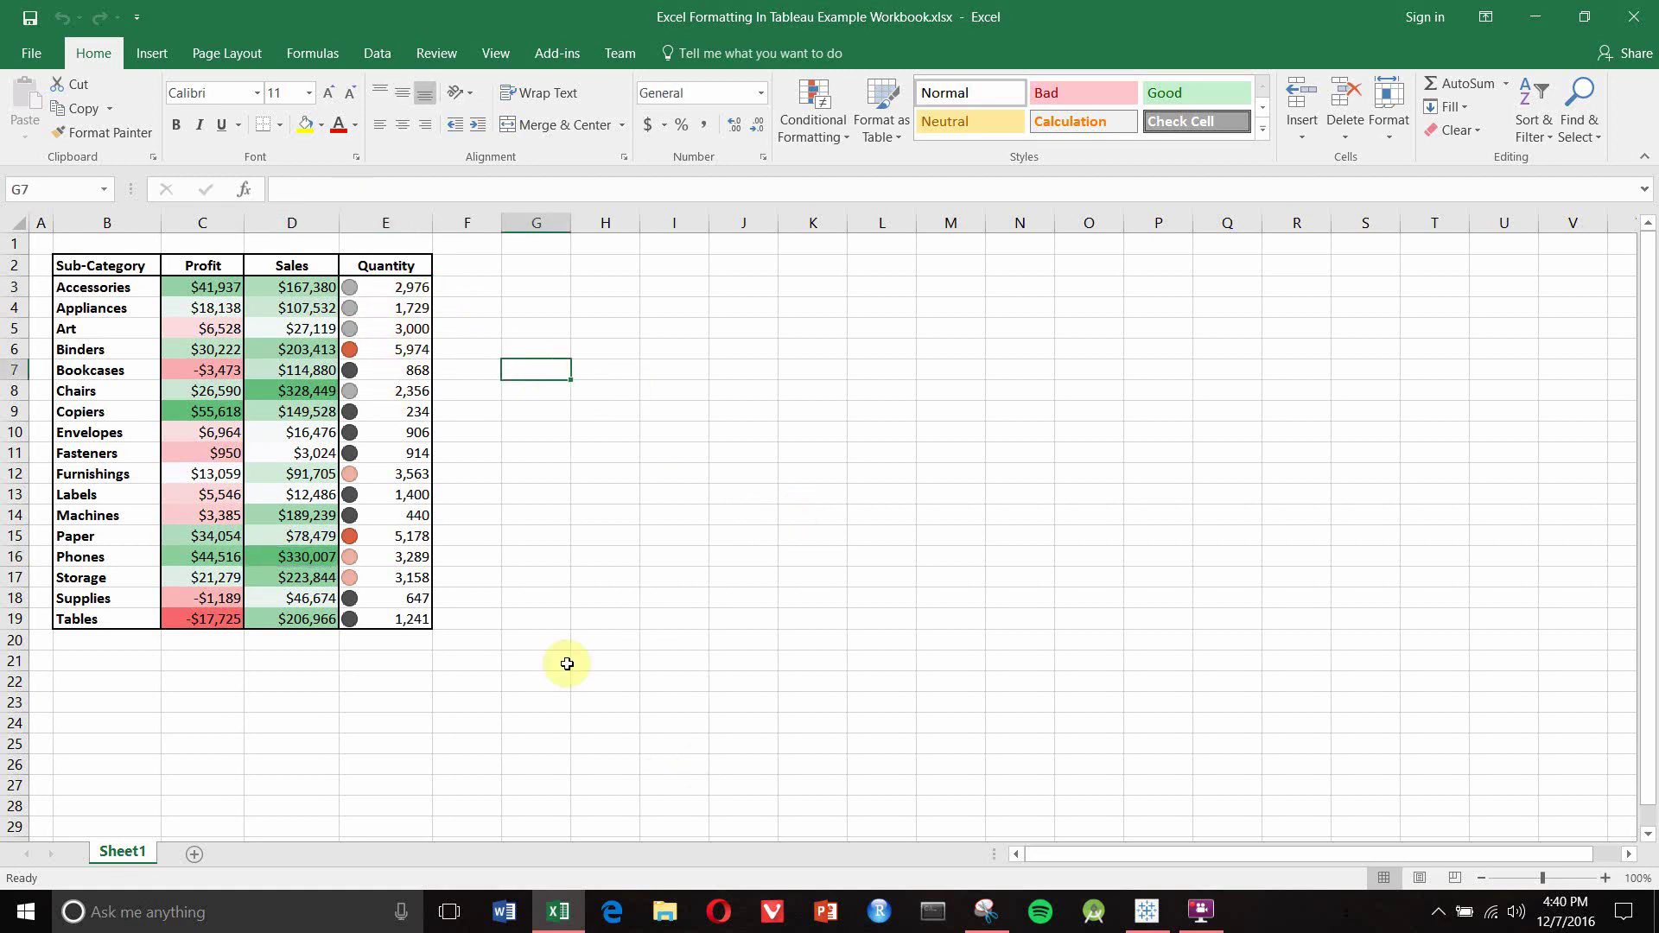
Switch back to Tableau and view the formatted example table on Sheet 2
{"action": "left_click", "coordinate": [1147, 910]}
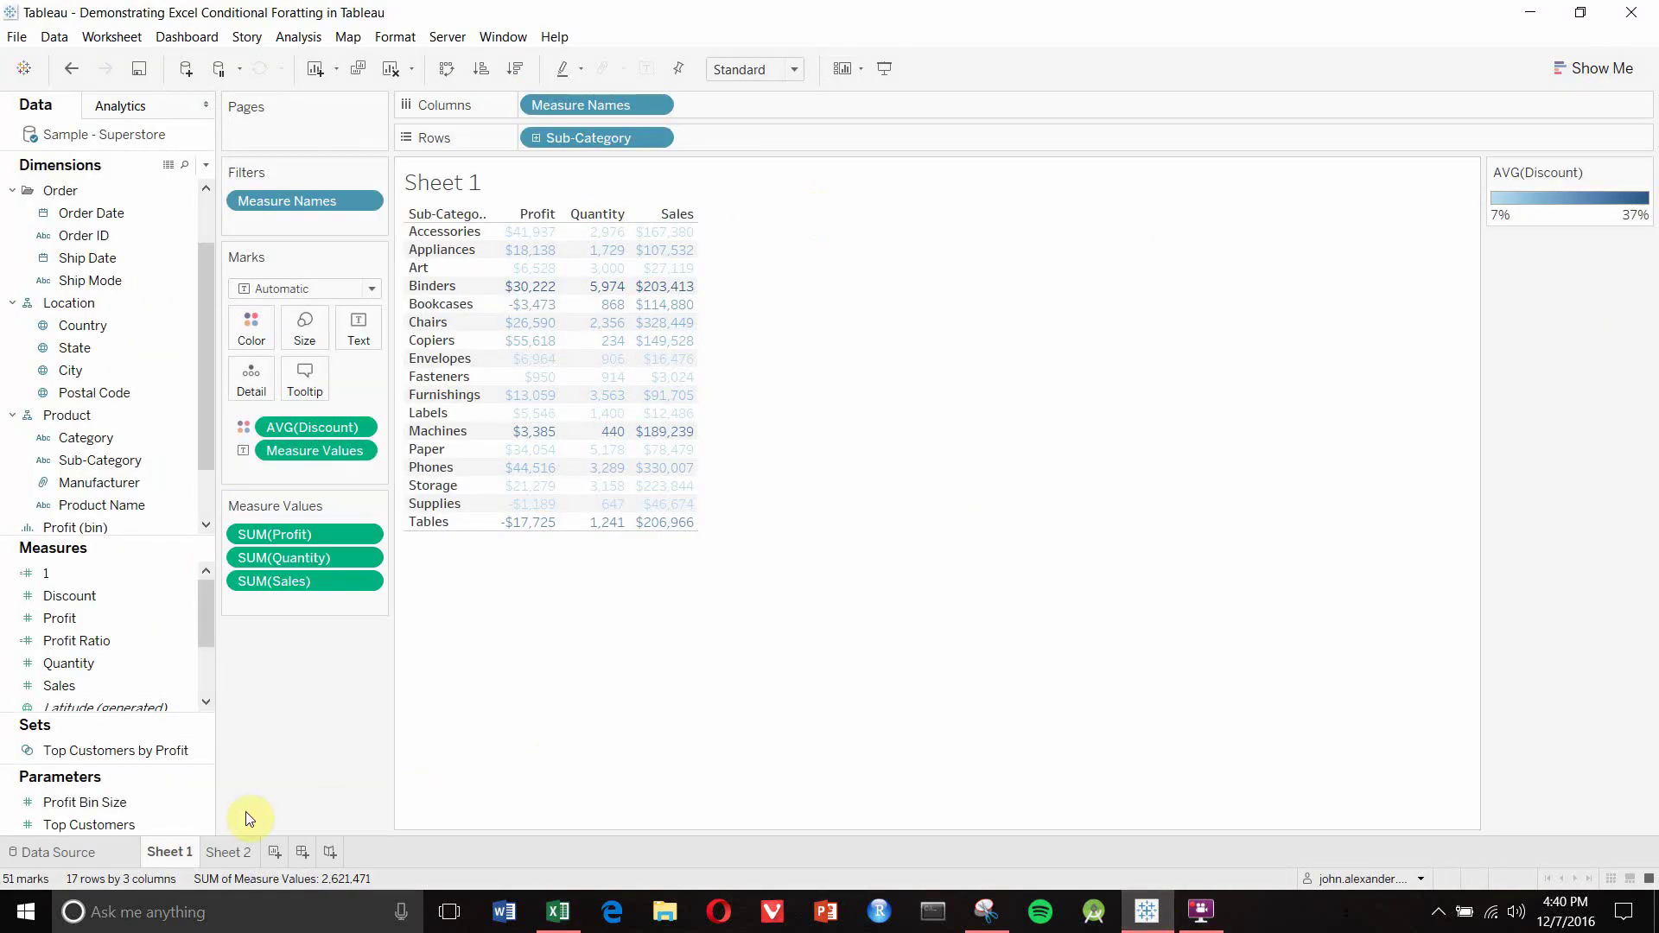
{"action": "left_click", "coordinate": [230, 852]}
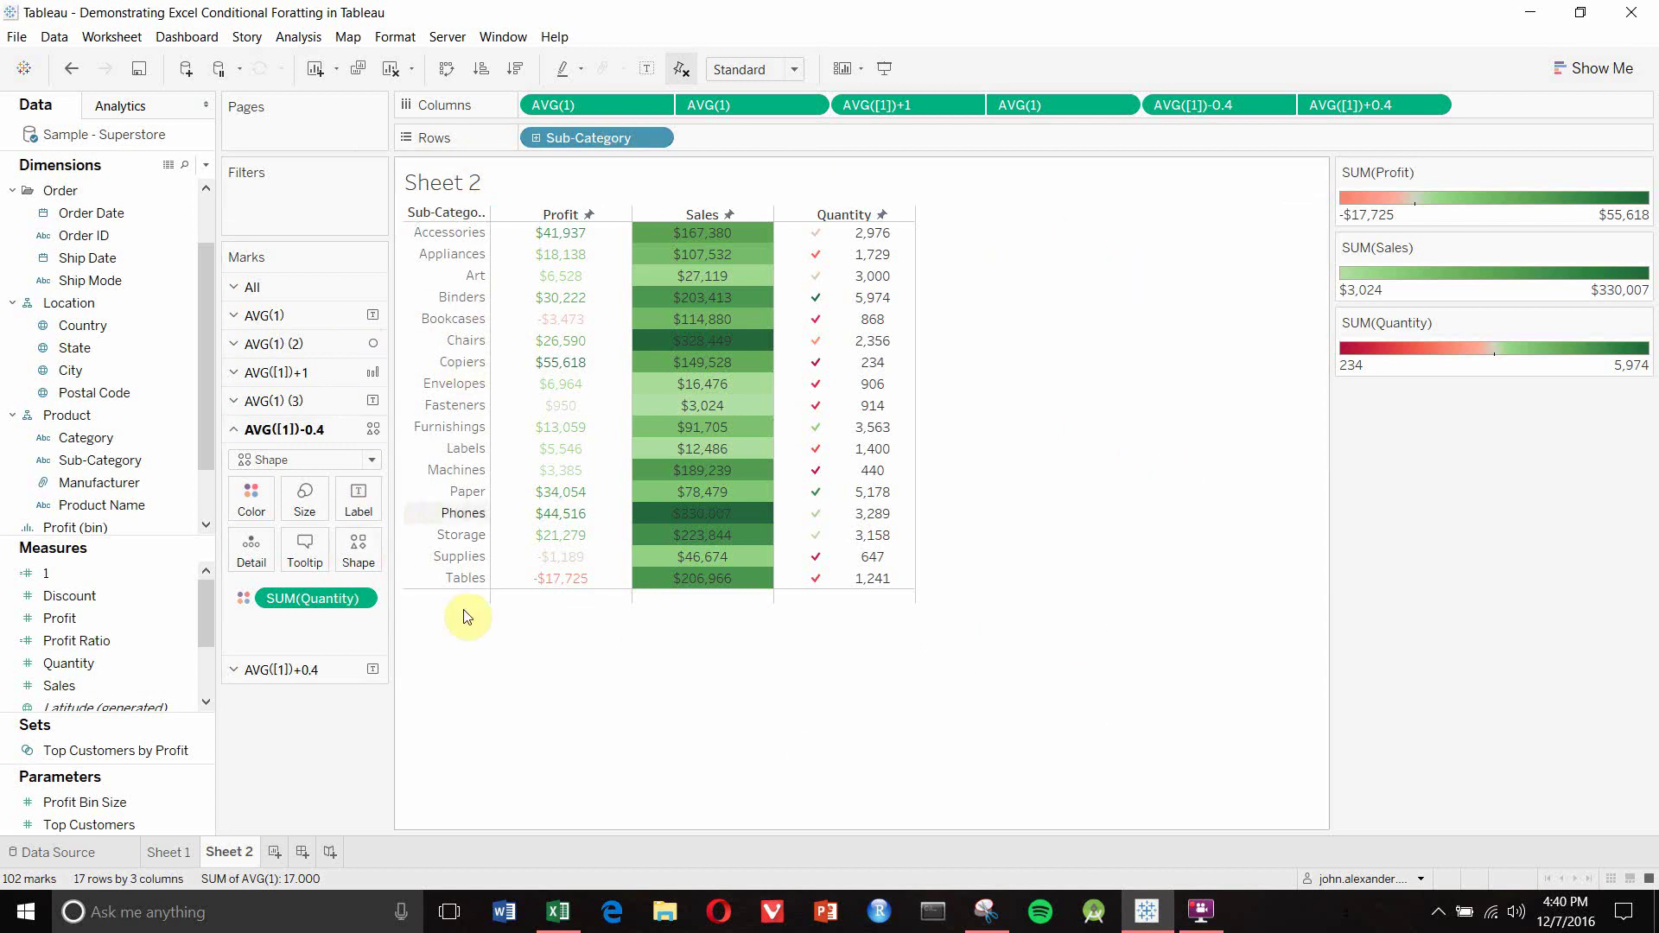
Add a new worksheet and create a calculated field named 1.0 with the formula 1
{"action": "left_click", "coordinate": [273, 854]}
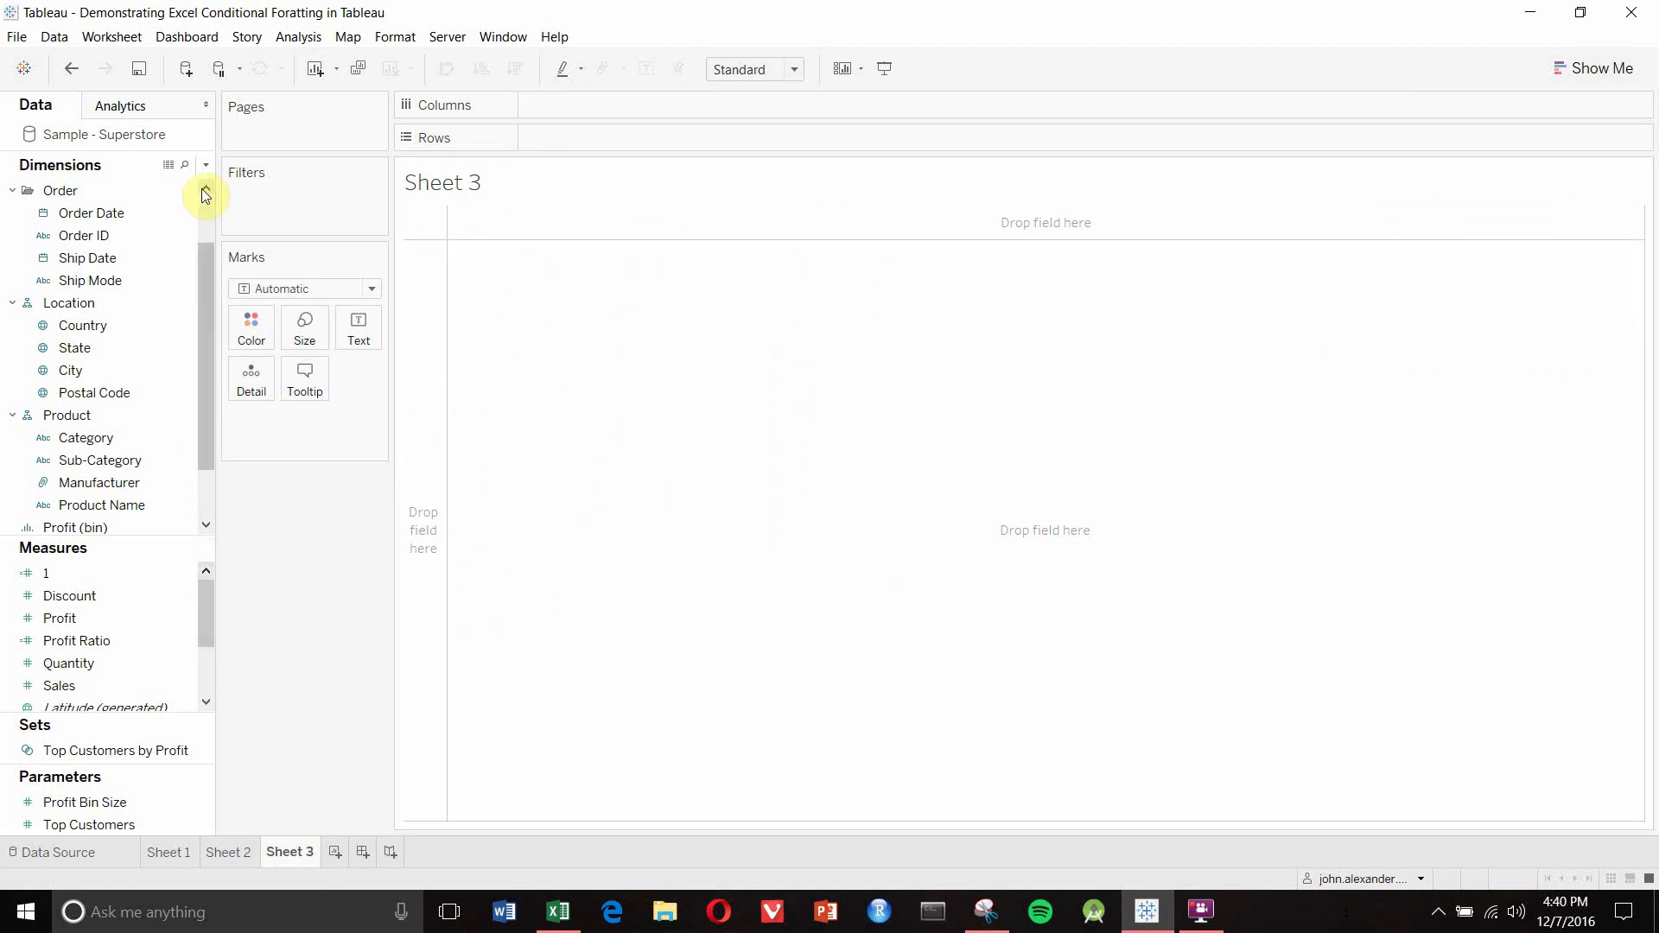
{"action": "left_click", "coordinate": [205, 165]}
{"action": "left_click", "coordinate": [138, 184]}
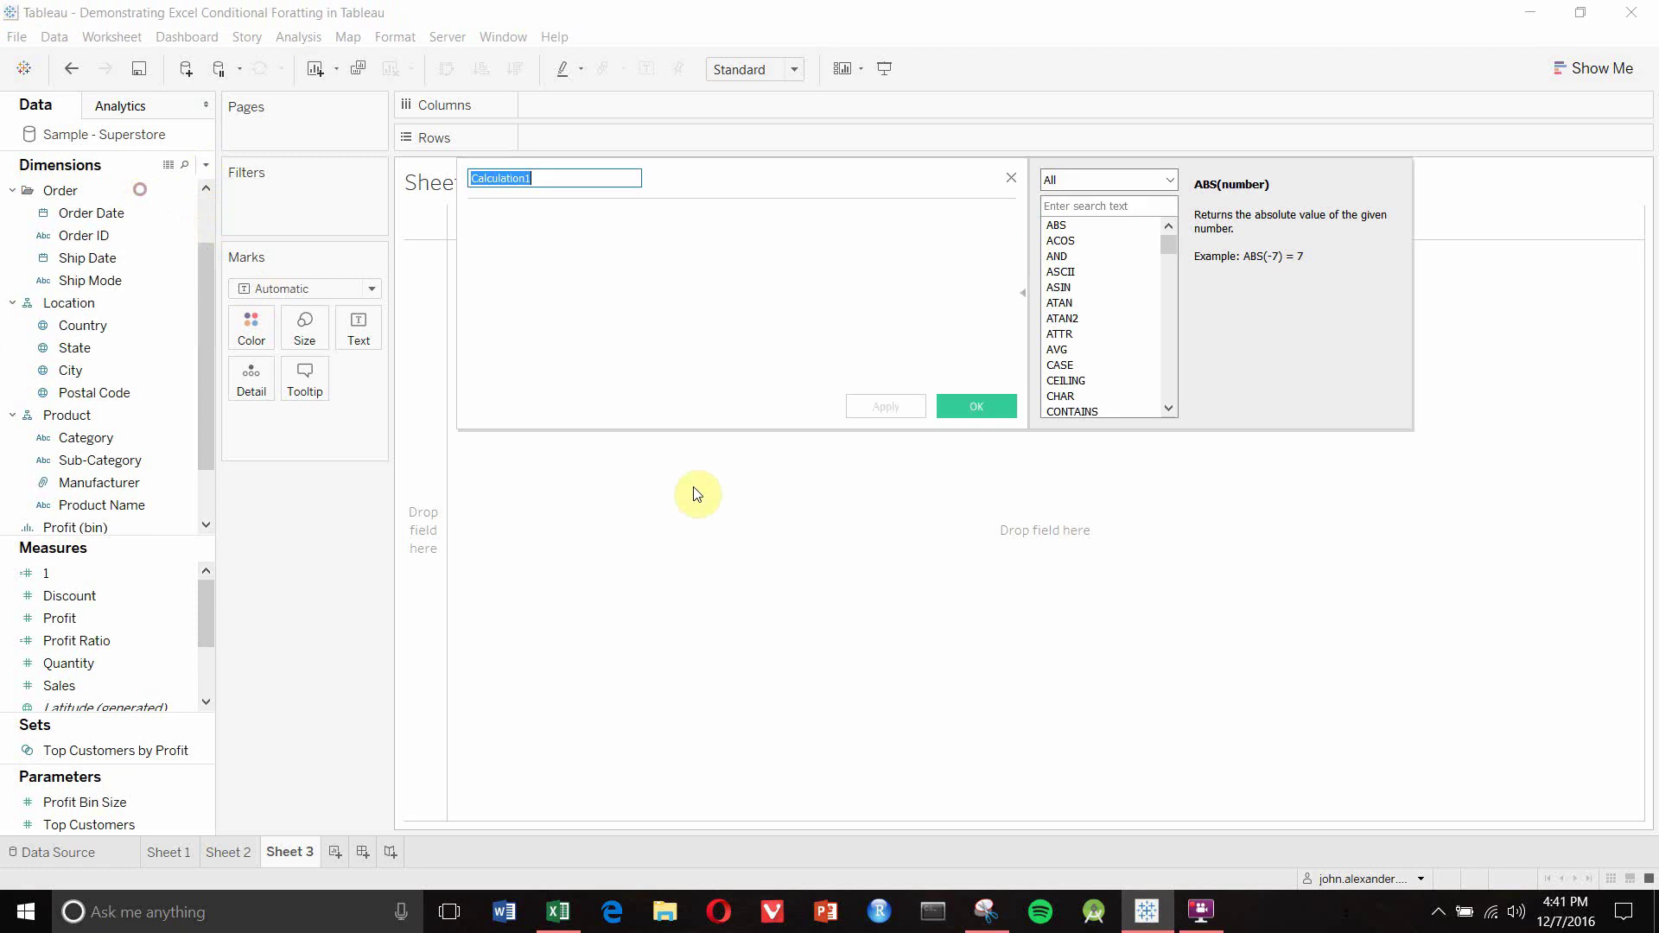
{"action": "type", "text": "1.0"}
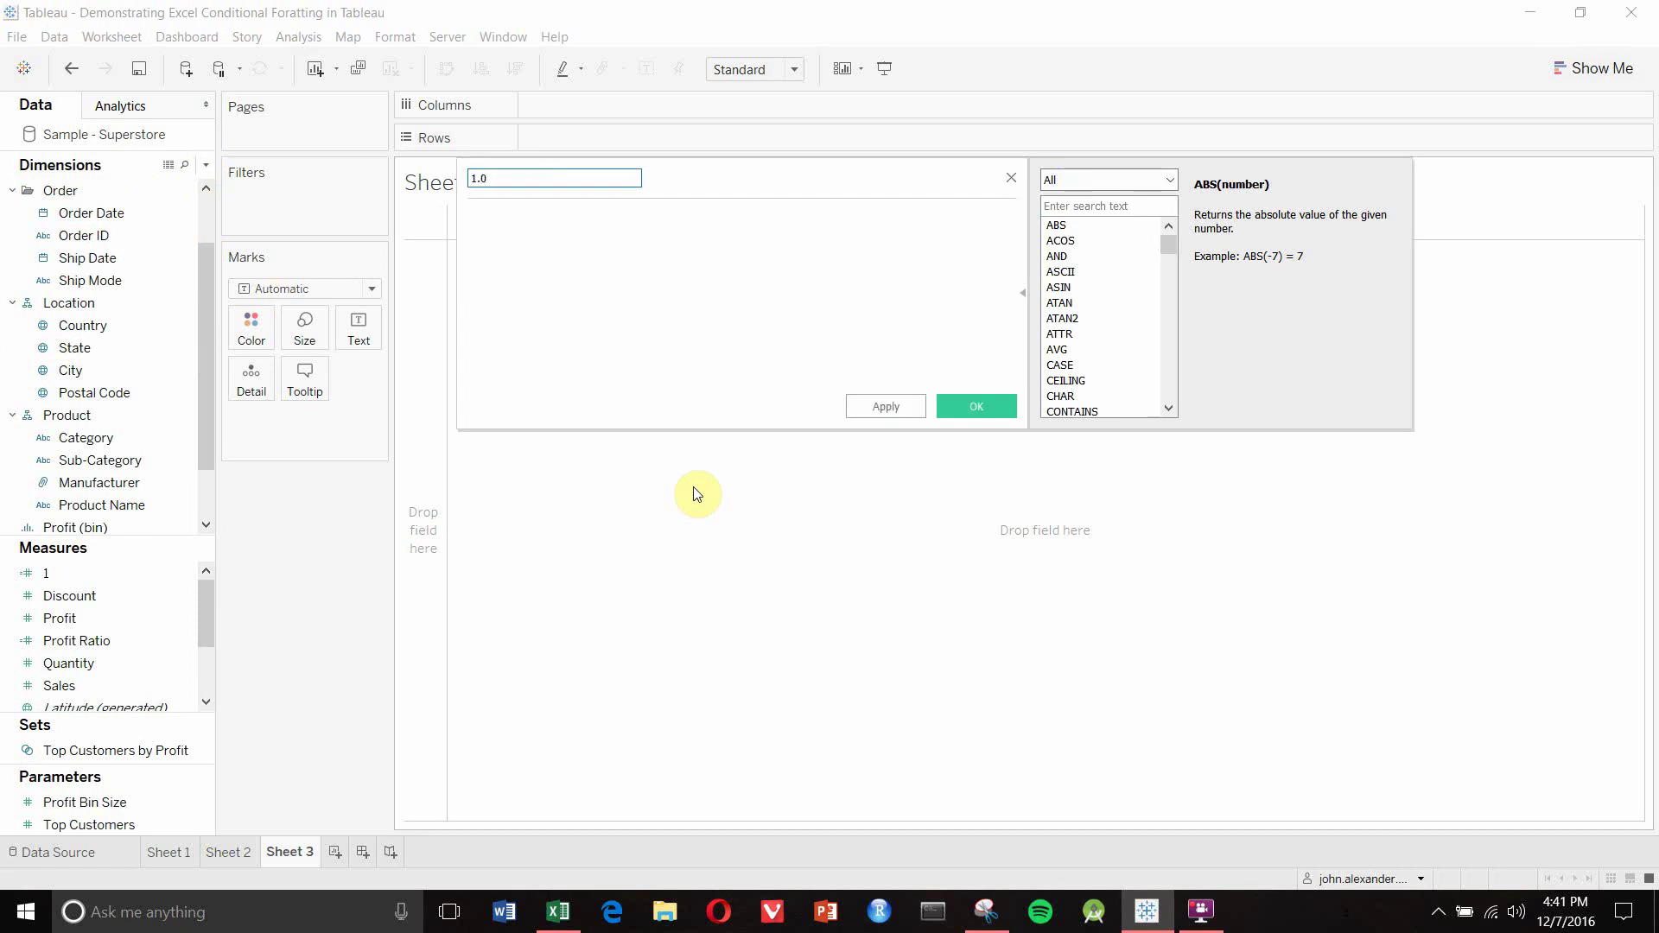
{"action": "left_click", "coordinate": [578, 296]}
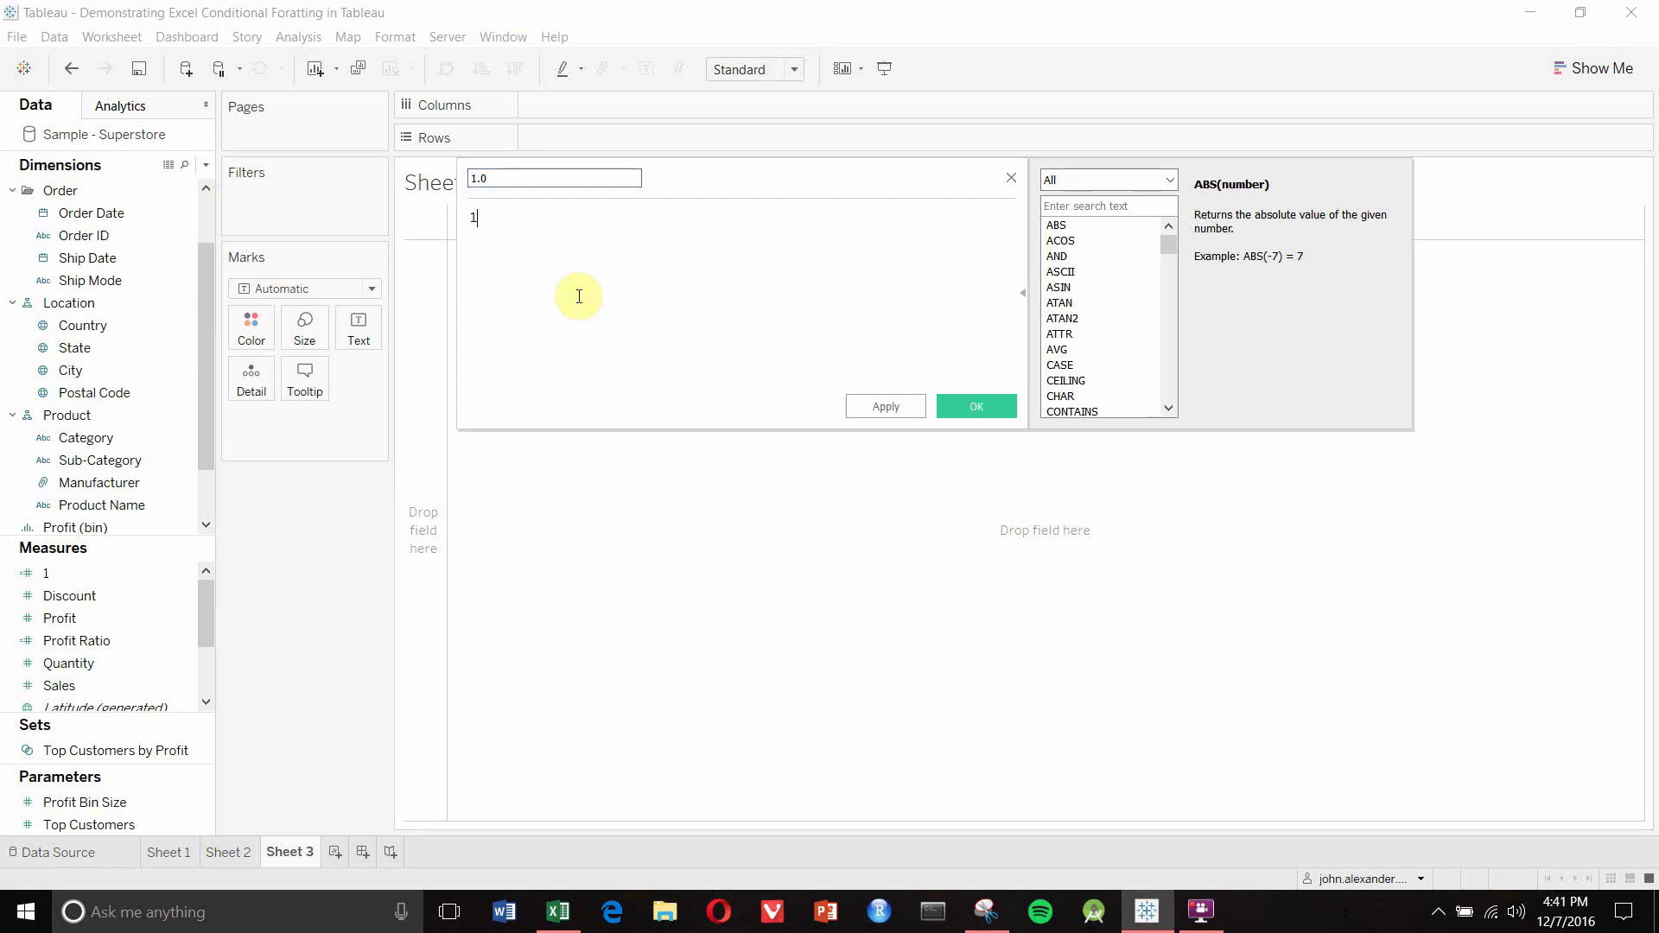
{"action": "left_click", "coordinate": [972, 403]}
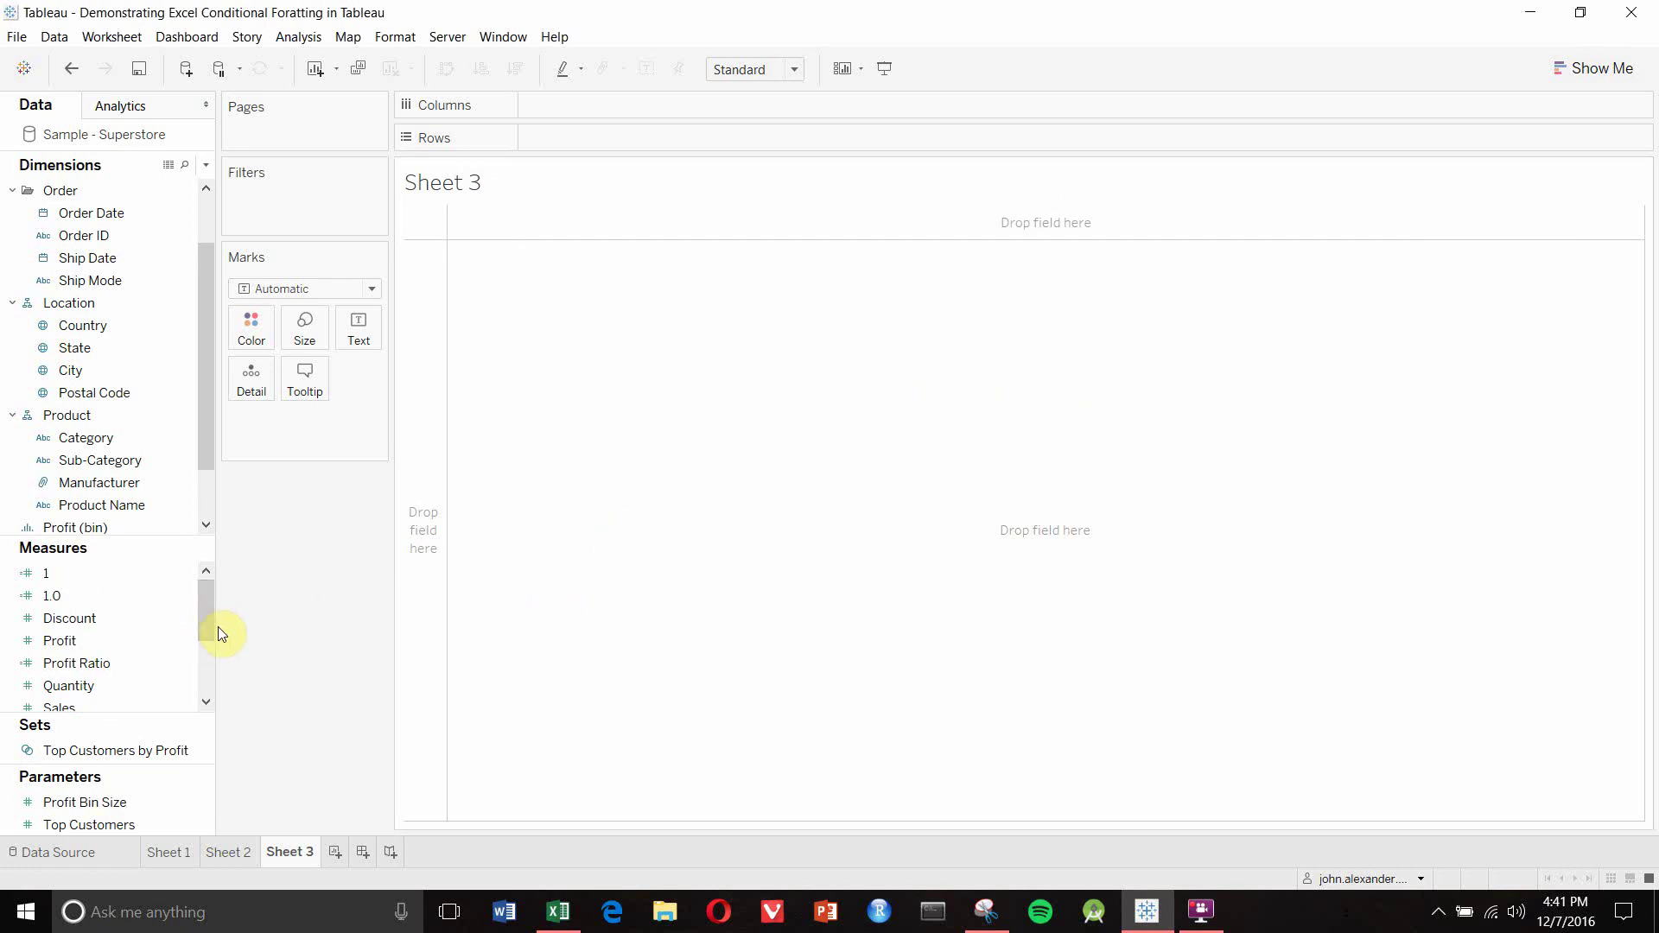
{"action": "left_click", "coordinate": [184, 597]}
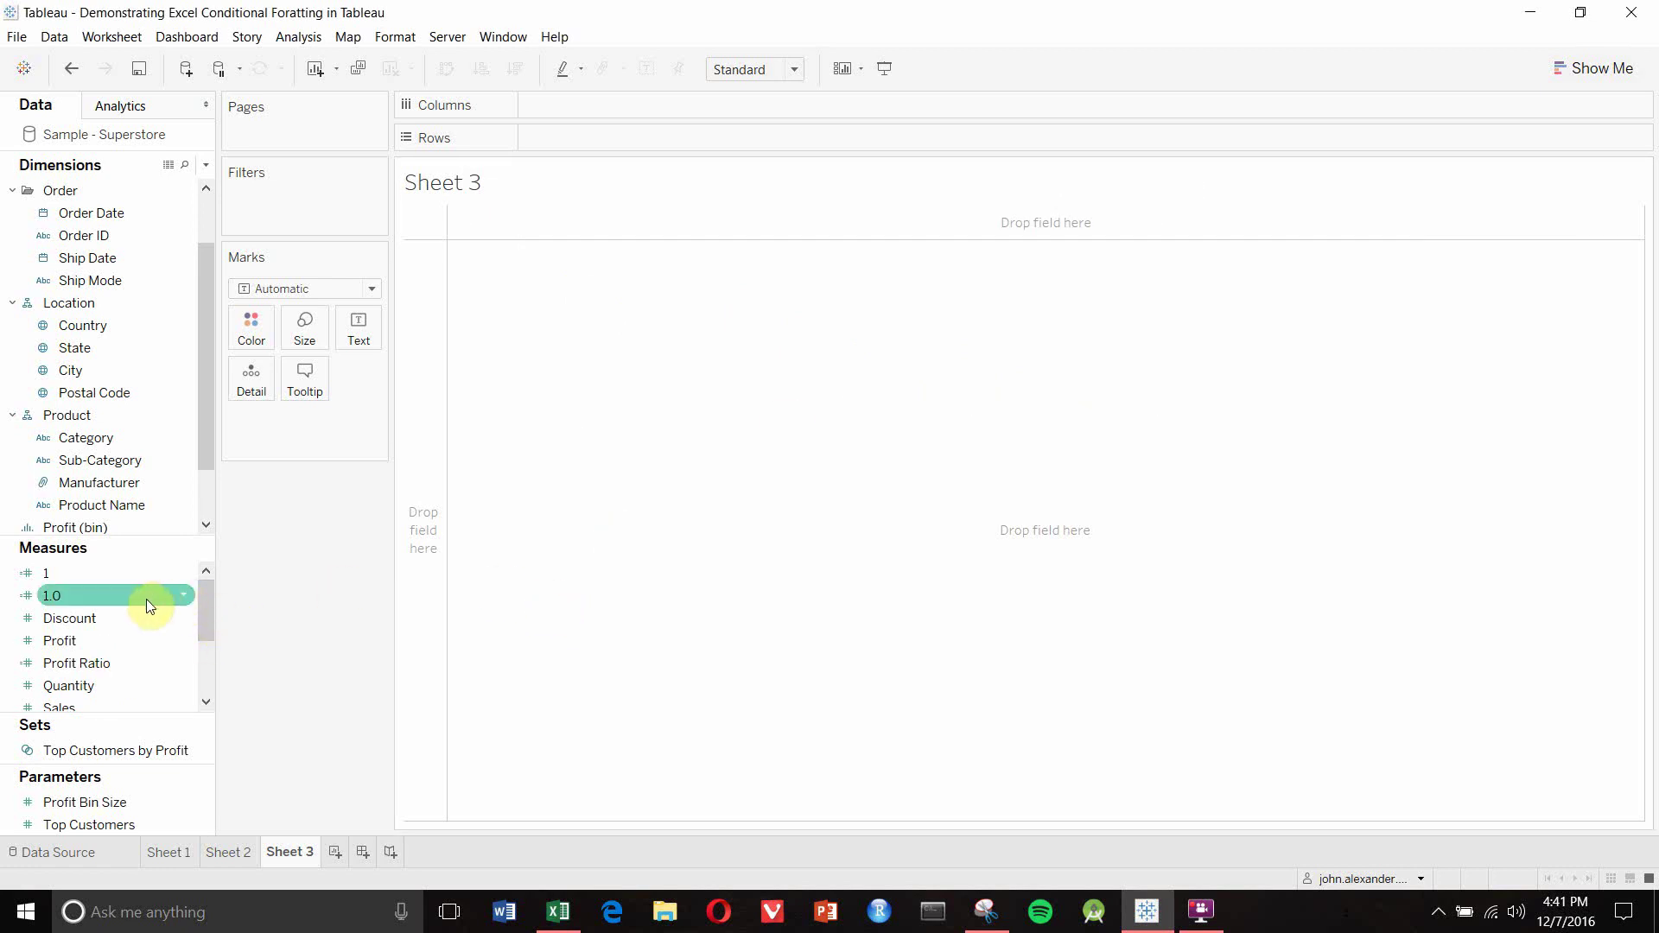
Place Sub-Category on Rows and add the 1.0 measure to Columns twice
{"action": "left_click", "coordinate": [118, 458]}
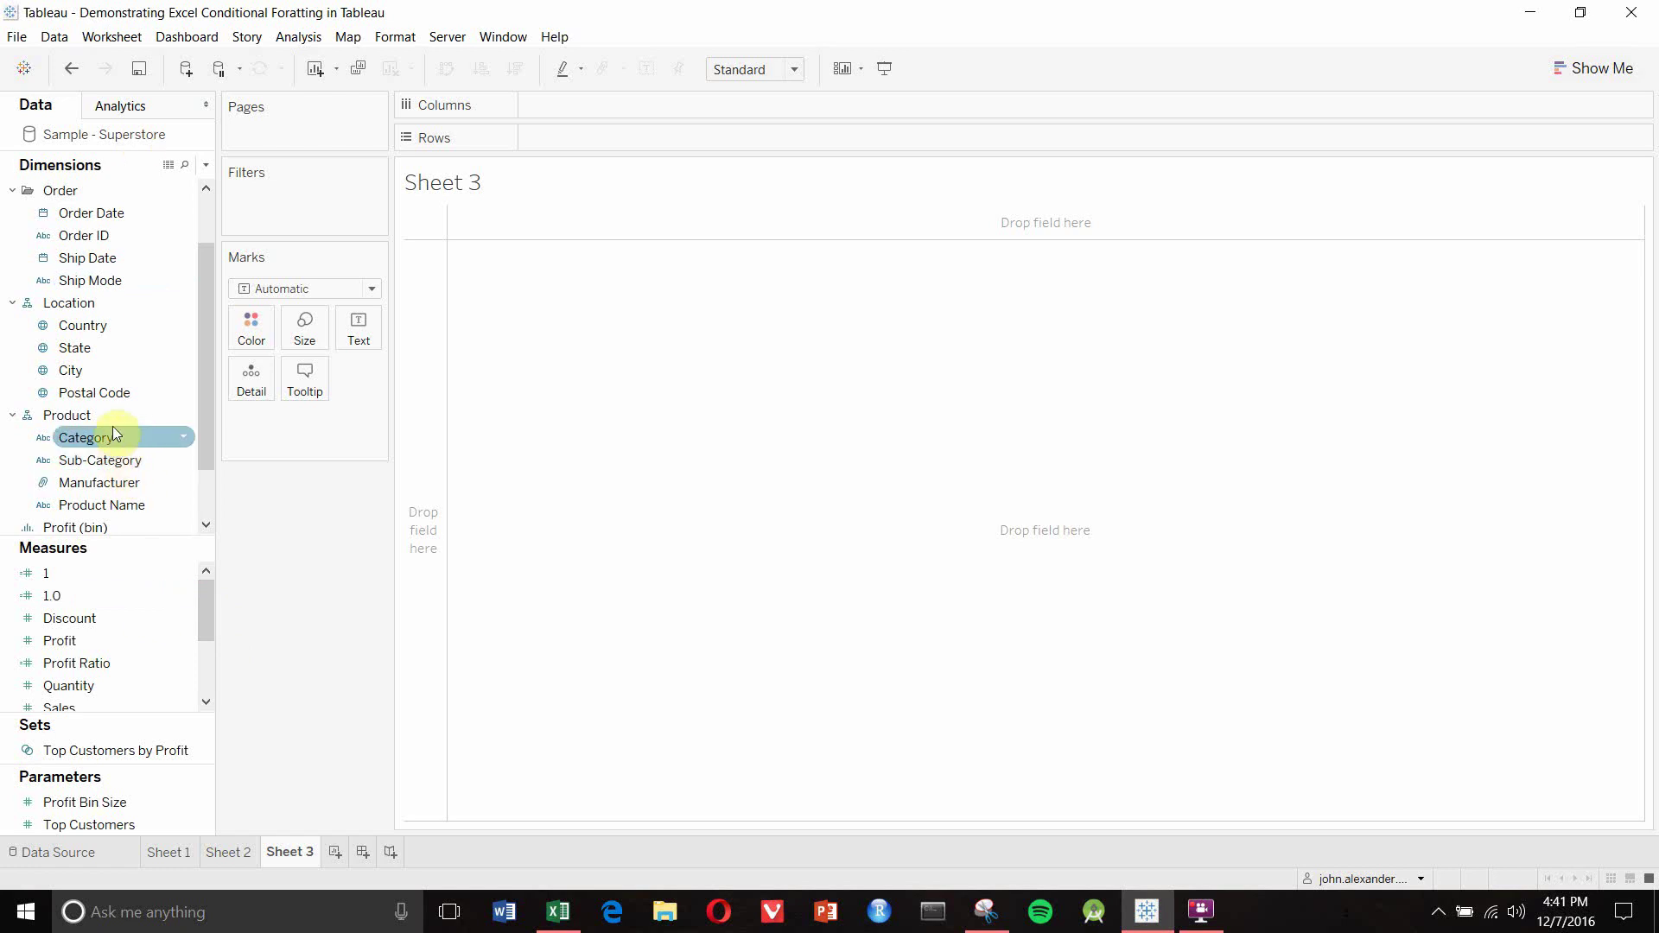
{"action": "left_click_drag", "start_coordinate": [119, 463], "coordinate": [578, 137]}
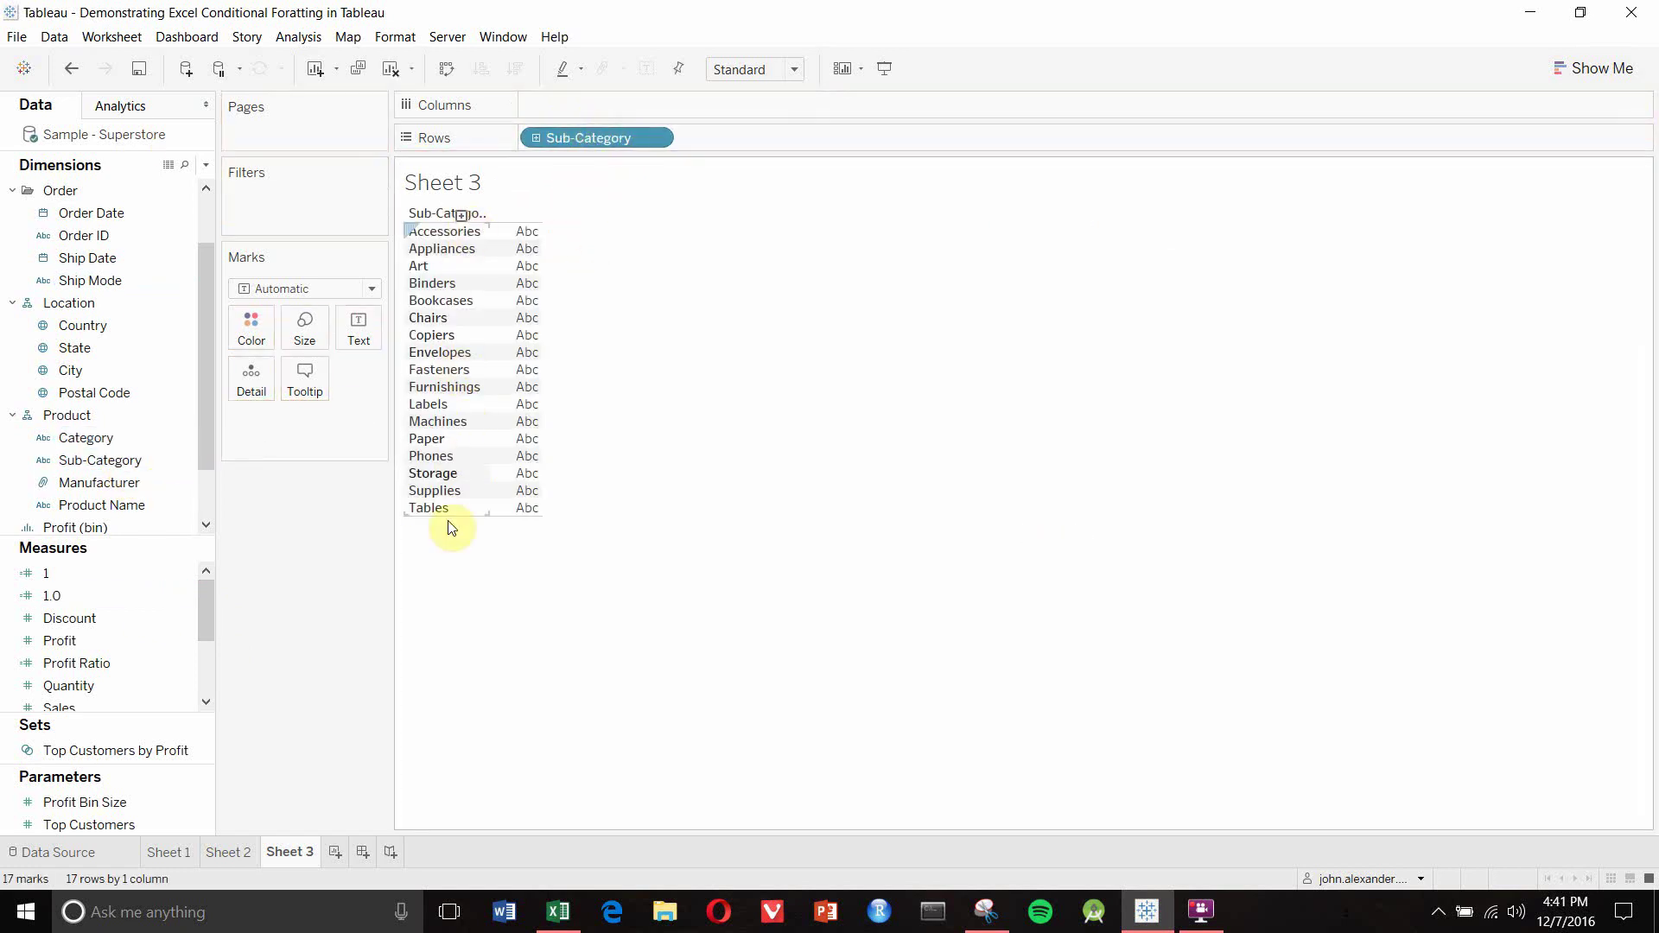
{"action": "left_click", "coordinate": [93, 637]}
{"action": "left_click_drag", "start_coordinate": [90, 597], "coordinate": [574, 108]}
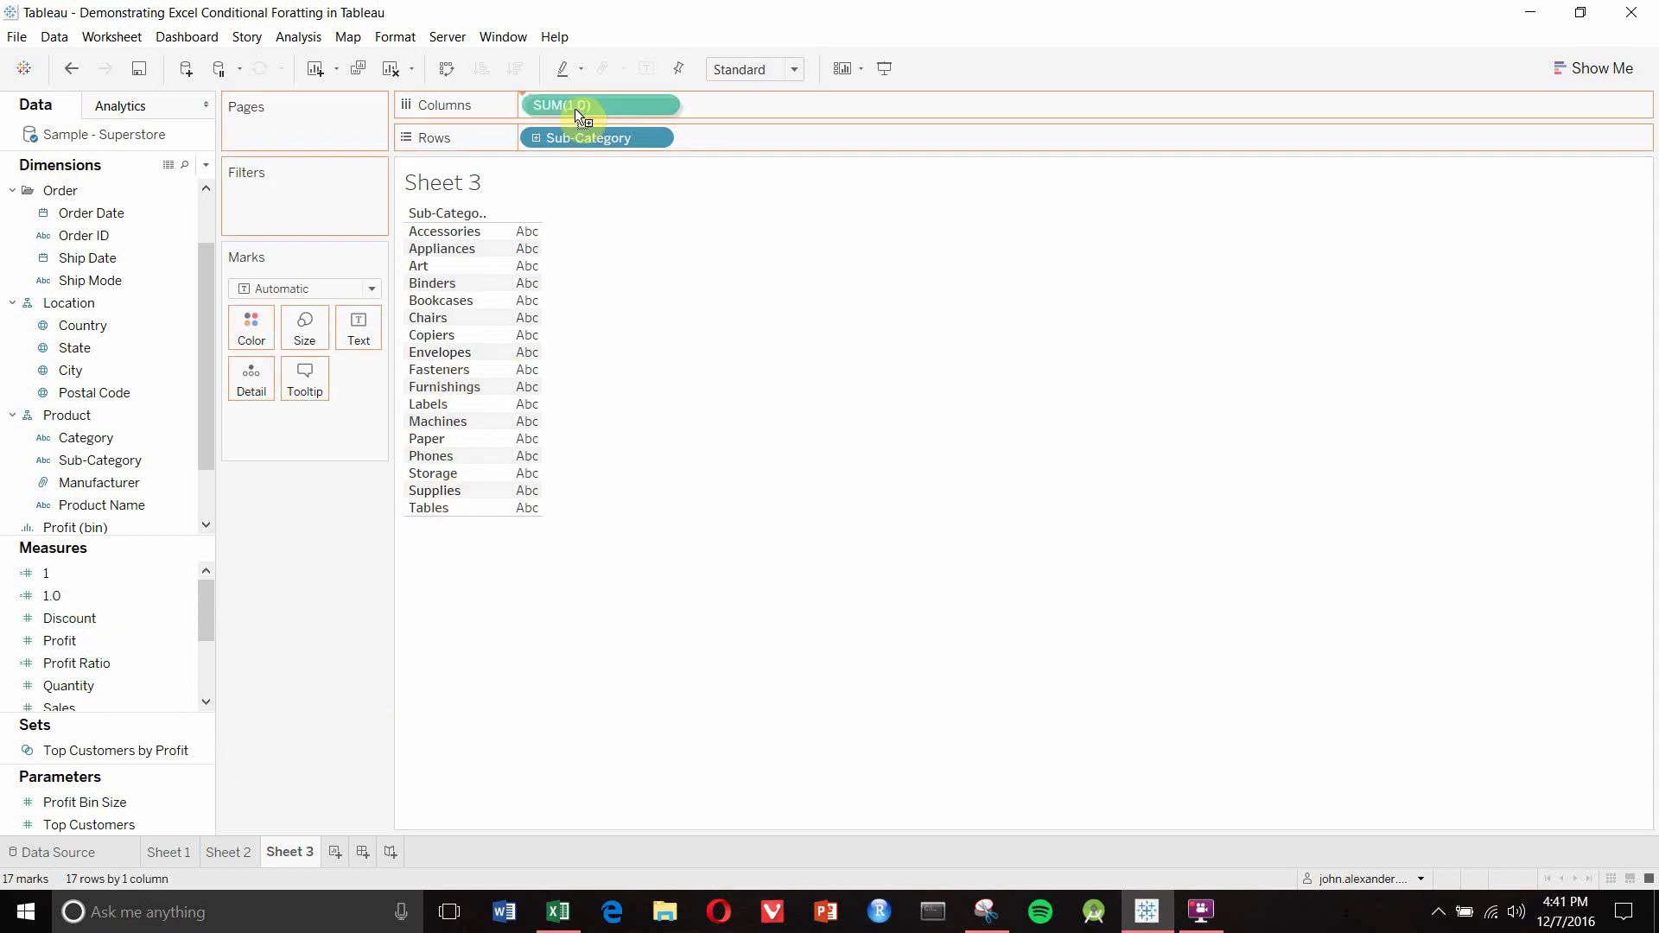
{"action": "left_click_drag", "start_coordinate": [48, 598], "coordinate": [708, 113]}
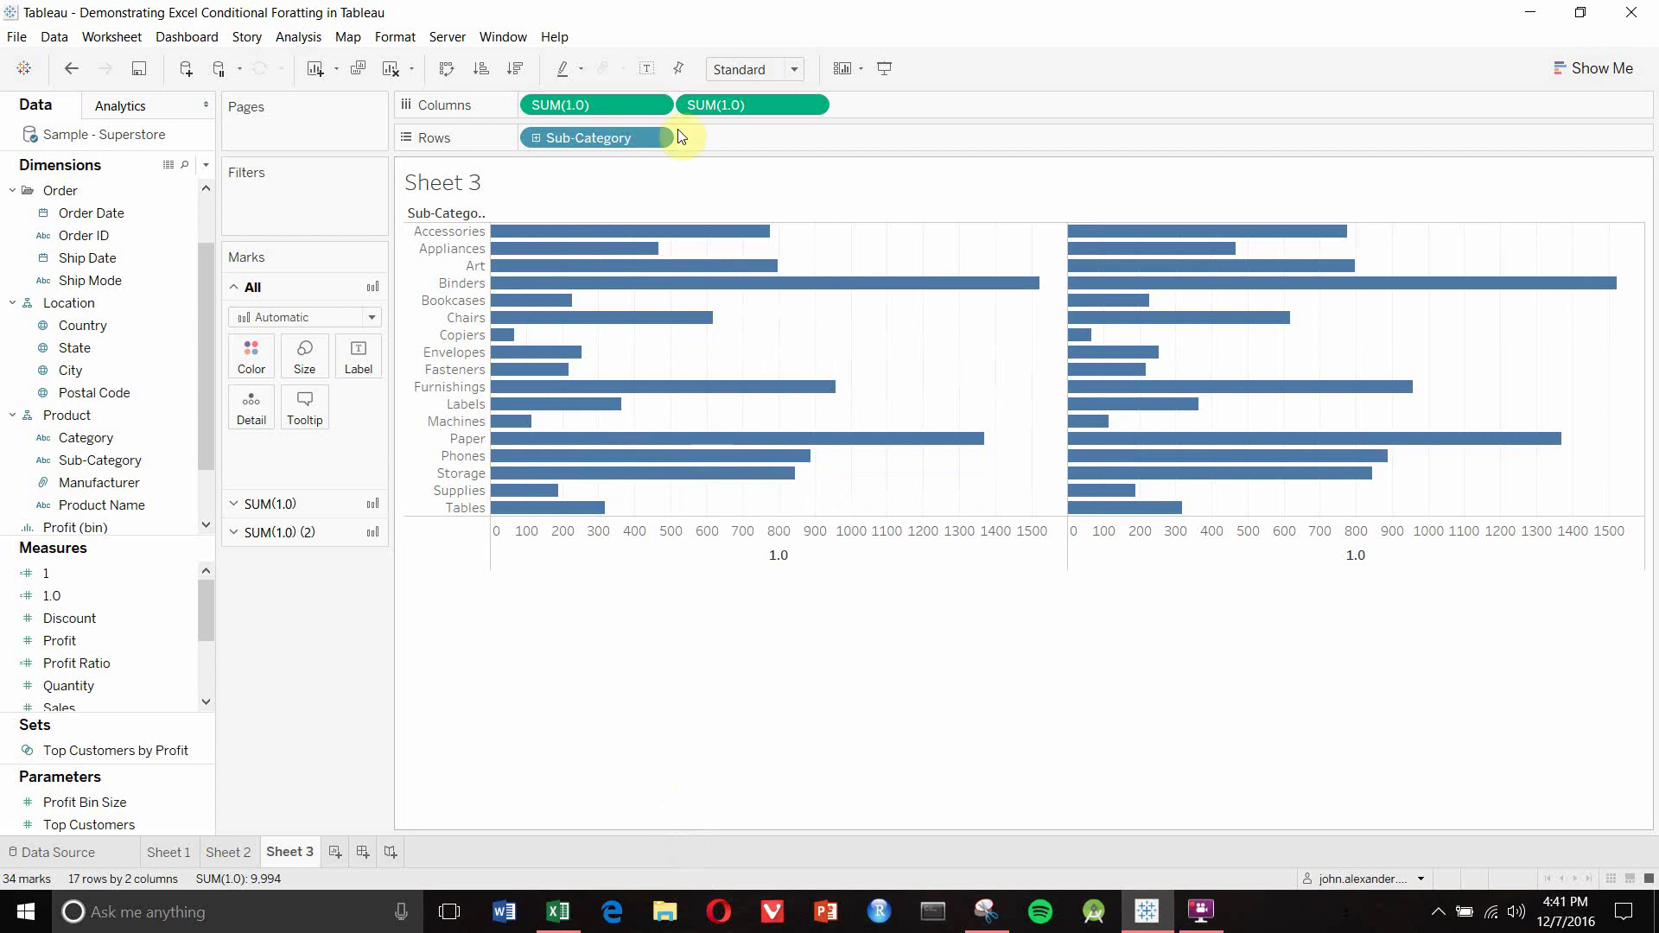
Change the aggregation of both 1.0 measures on Columns to Average
{"action": "left_click", "coordinate": [656, 104]}
{"action": "mouse_move", "coordinate": [627, 299]}
{"action": "left_click", "coordinate": [798, 322]}
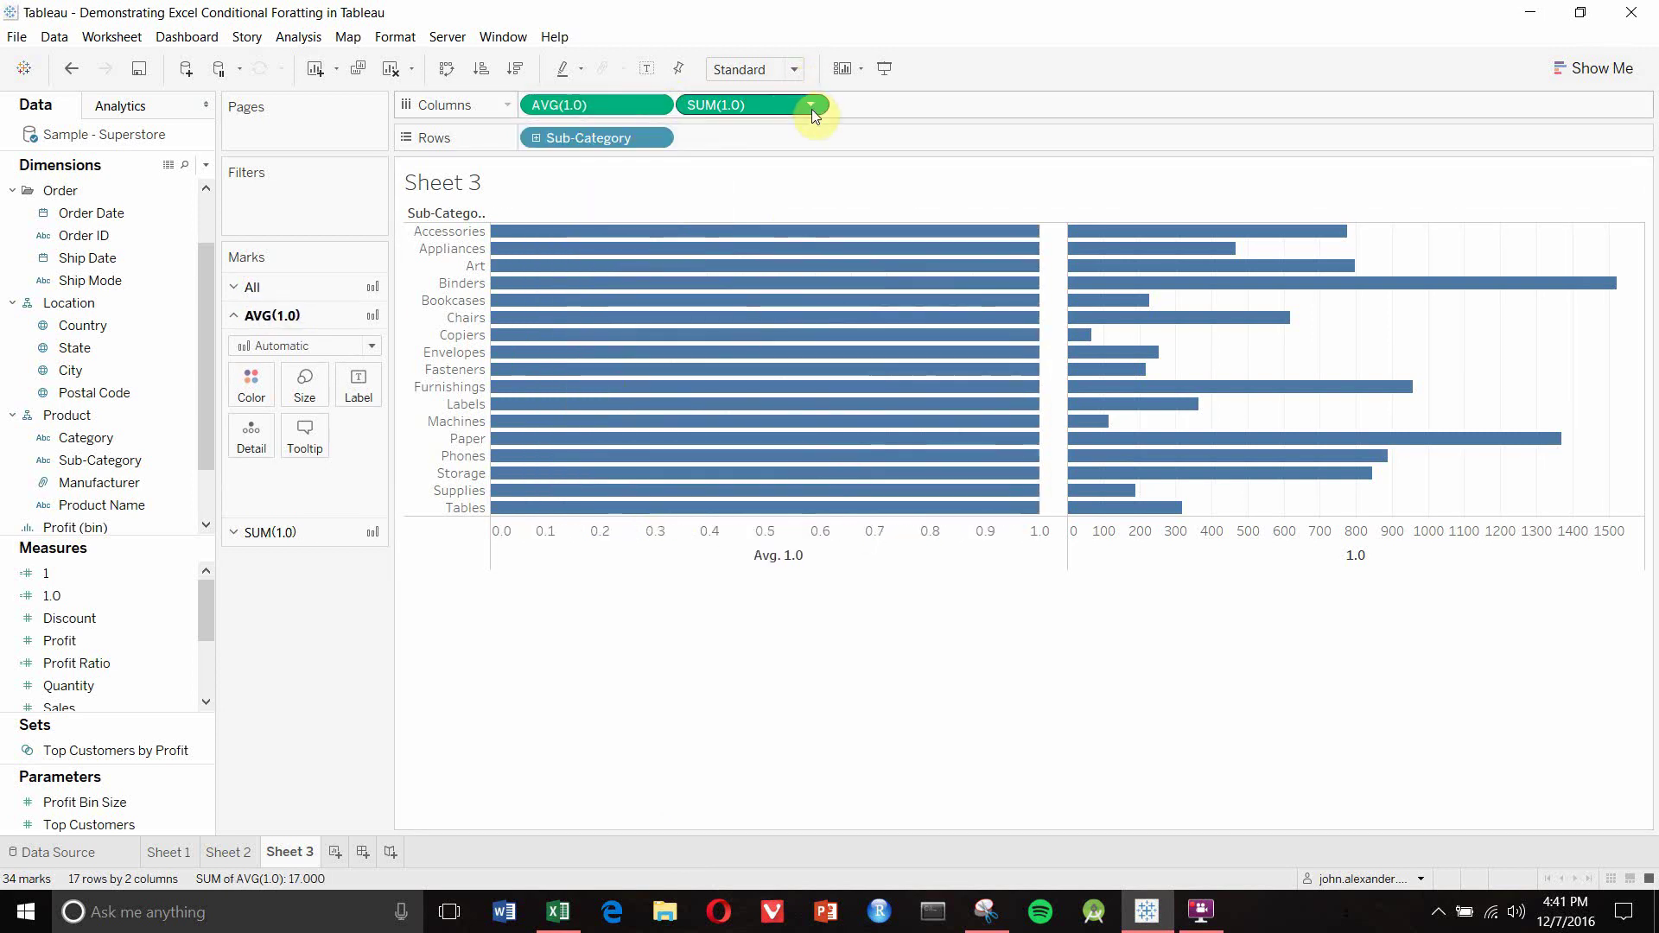
{"action": "left_click", "coordinate": [811, 105]}
{"action": "mouse_move", "coordinate": [771, 303]}
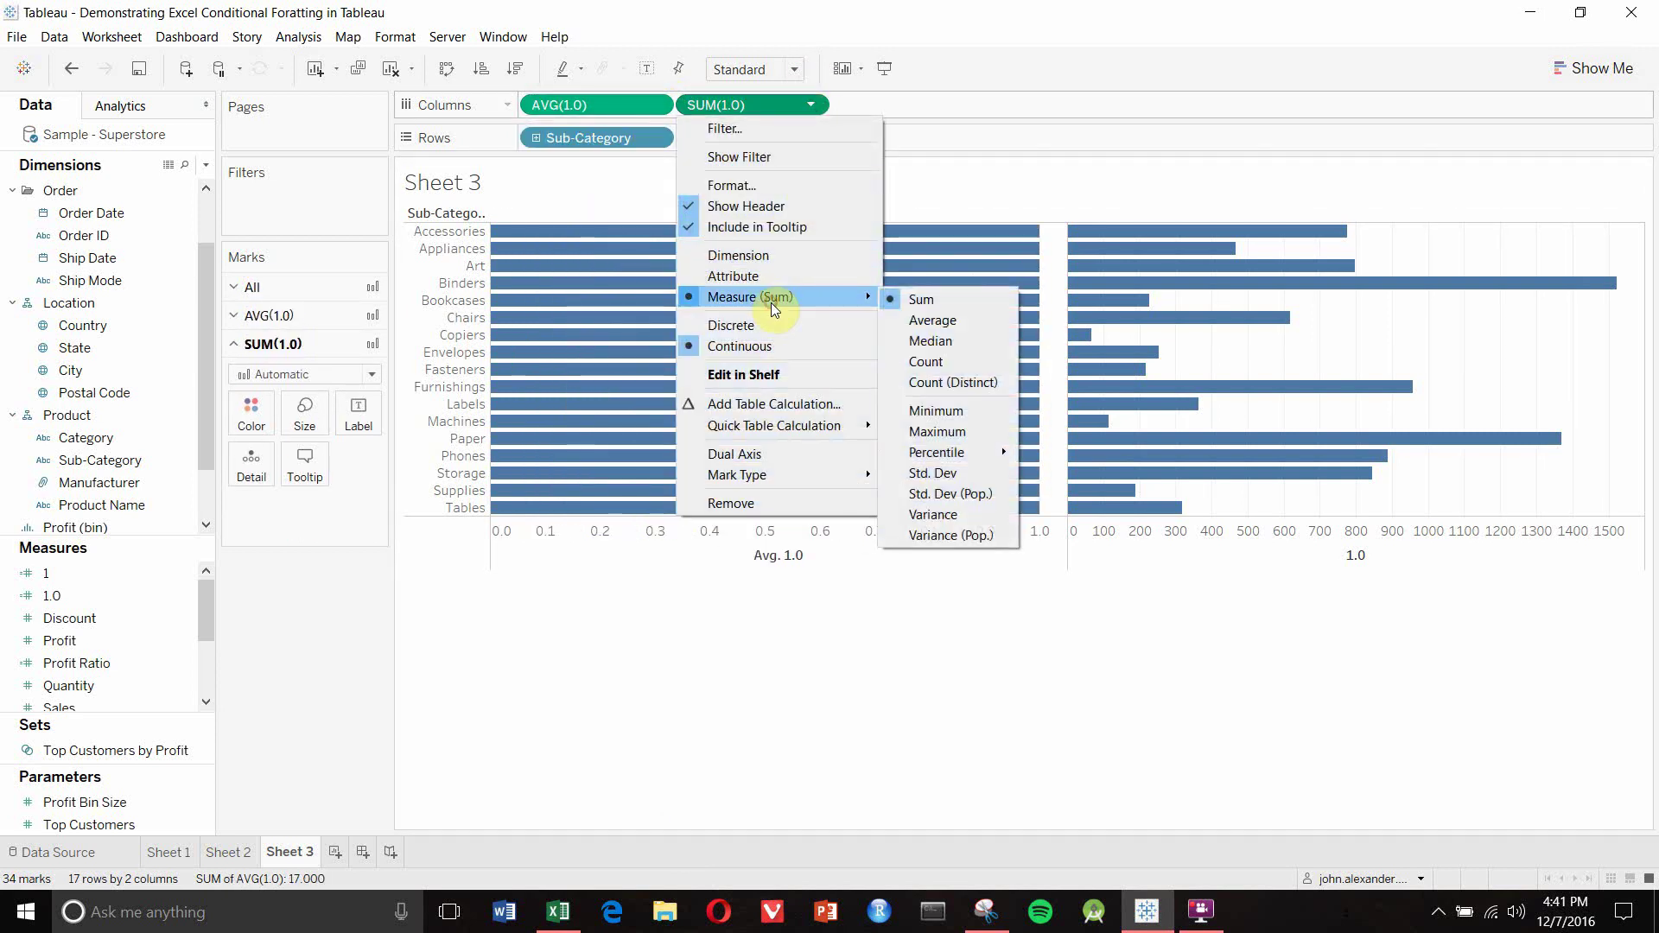
{"action": "left_click", "coordinate": [934, 318]}
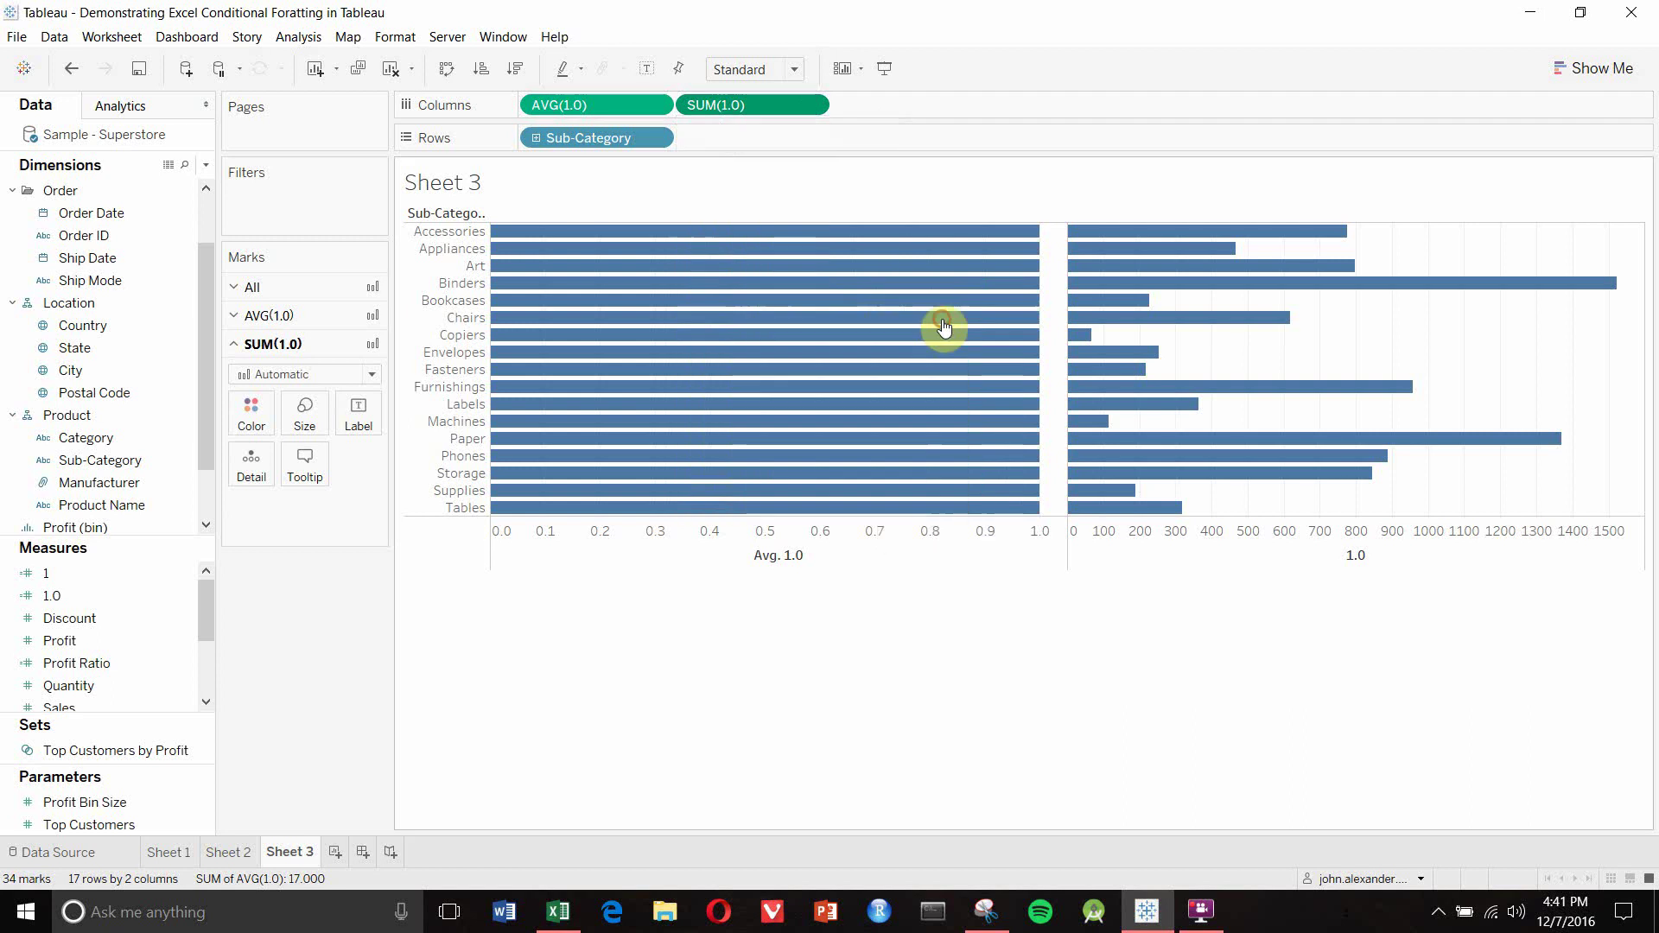
Combine the two averaged 1.0 measures into a dual-axis chart
{"action": "left_click", "coordinate": [810, 105]}
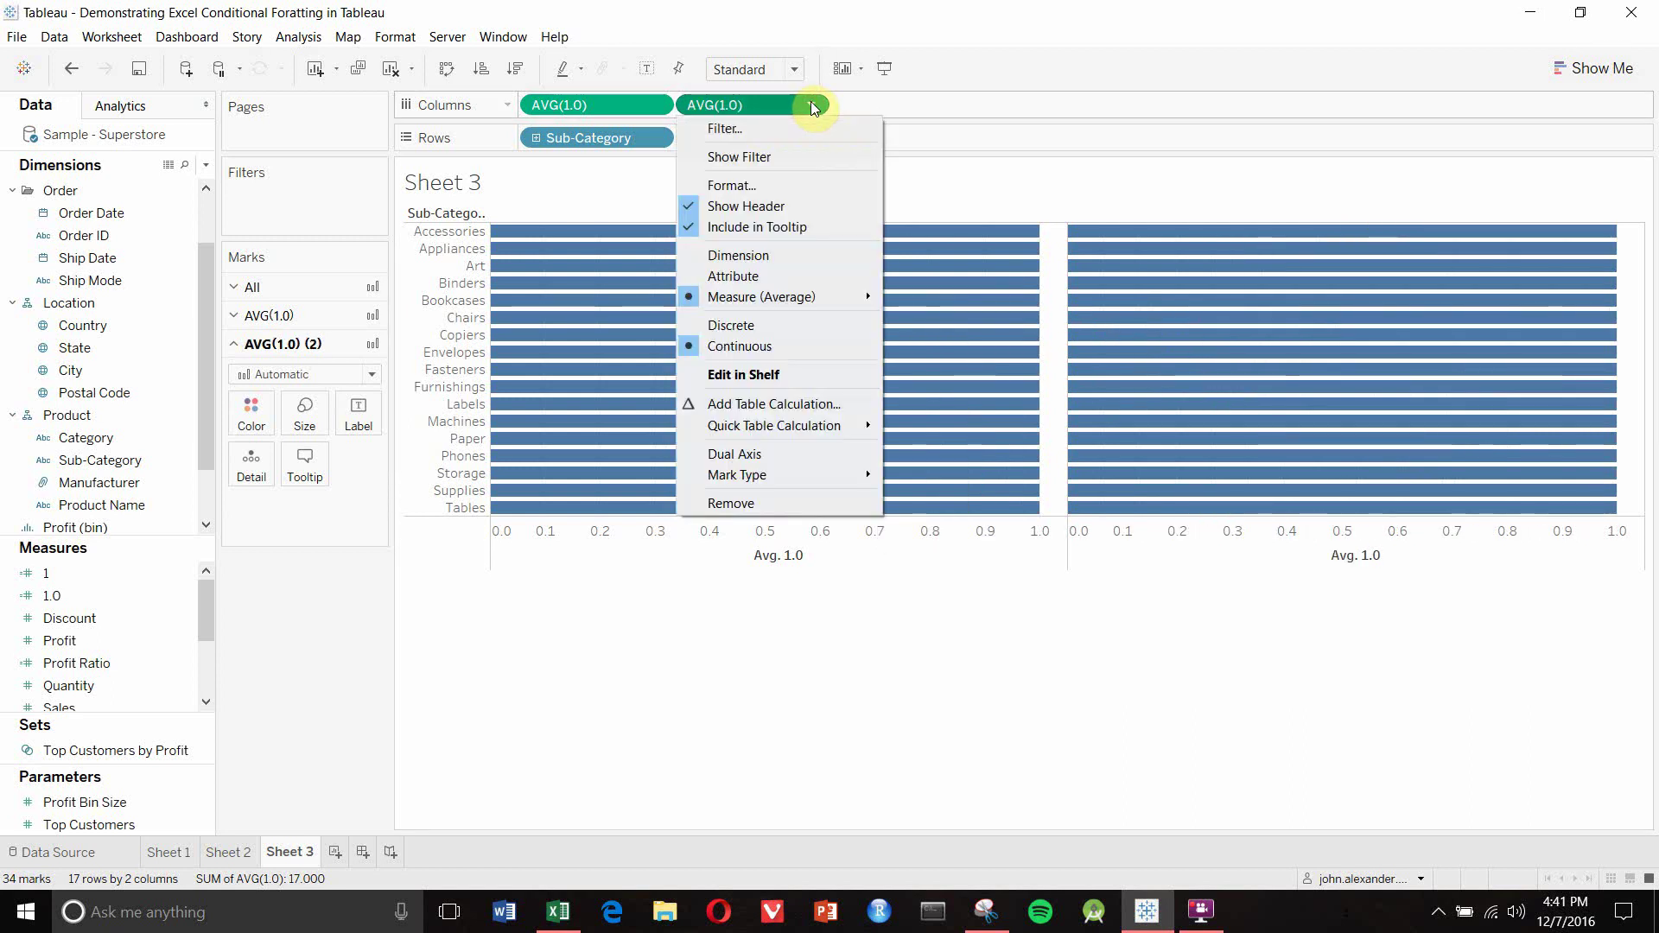
{"action": "left_click", "coordinate": [796, 455]}
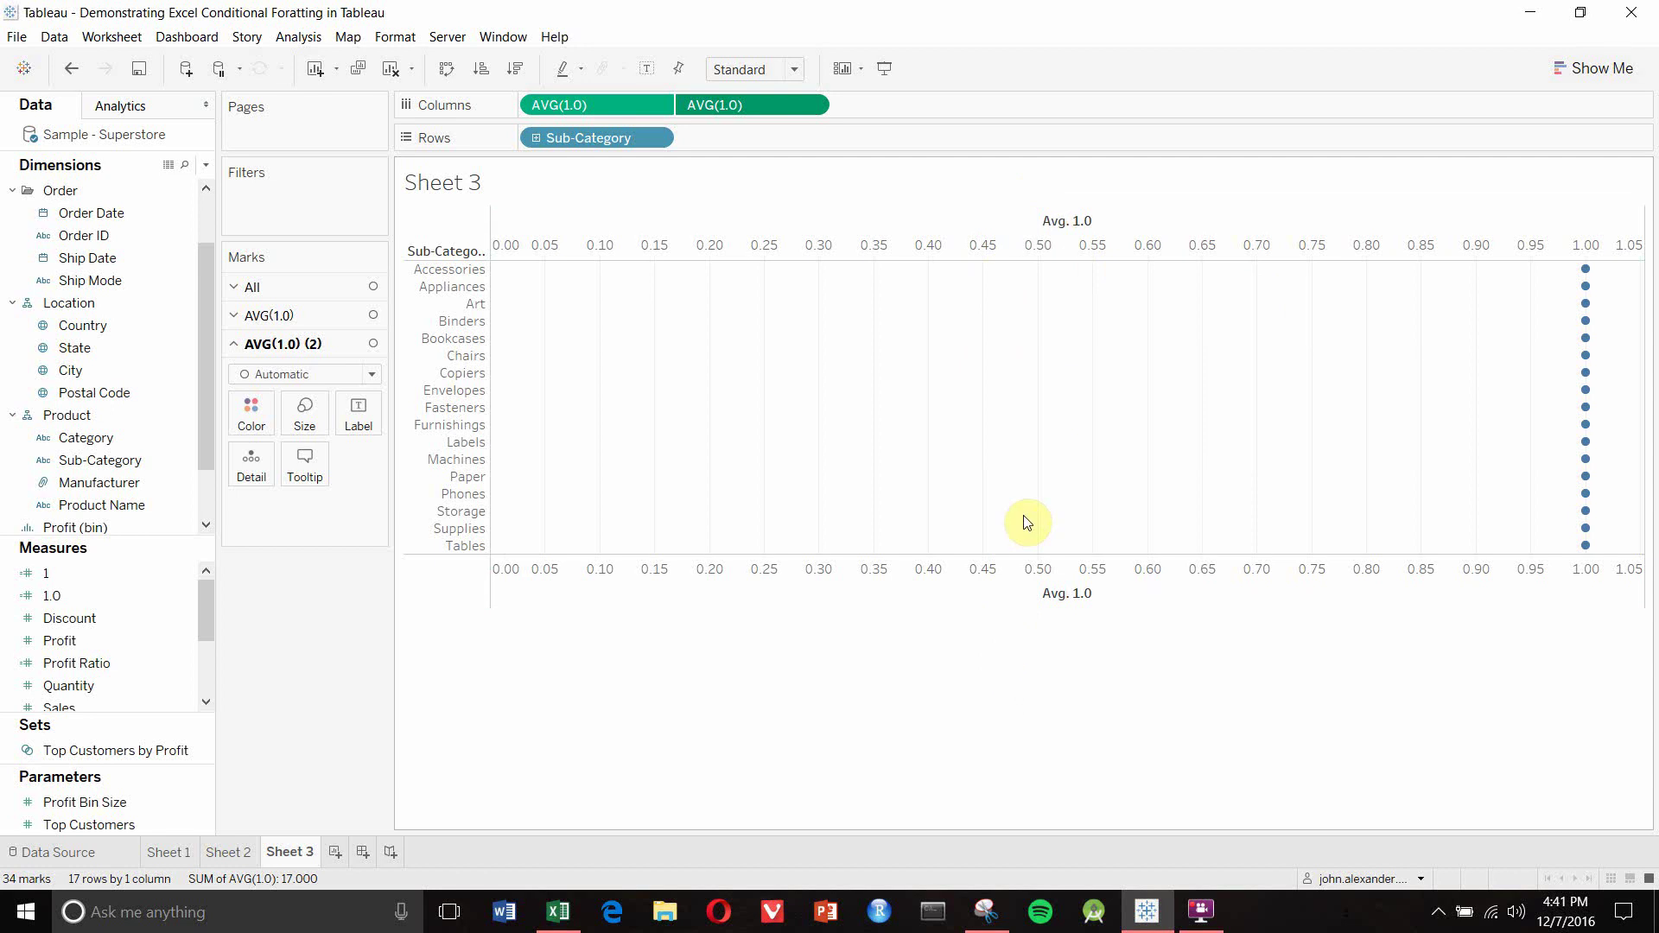
{"action": "mouse_move", "coordinate": [1587, 527]}
Switch to the Excel reference table for another look and return to the Tableau worksheet
{"action": "left_click", "coordinate": [559, 911]}
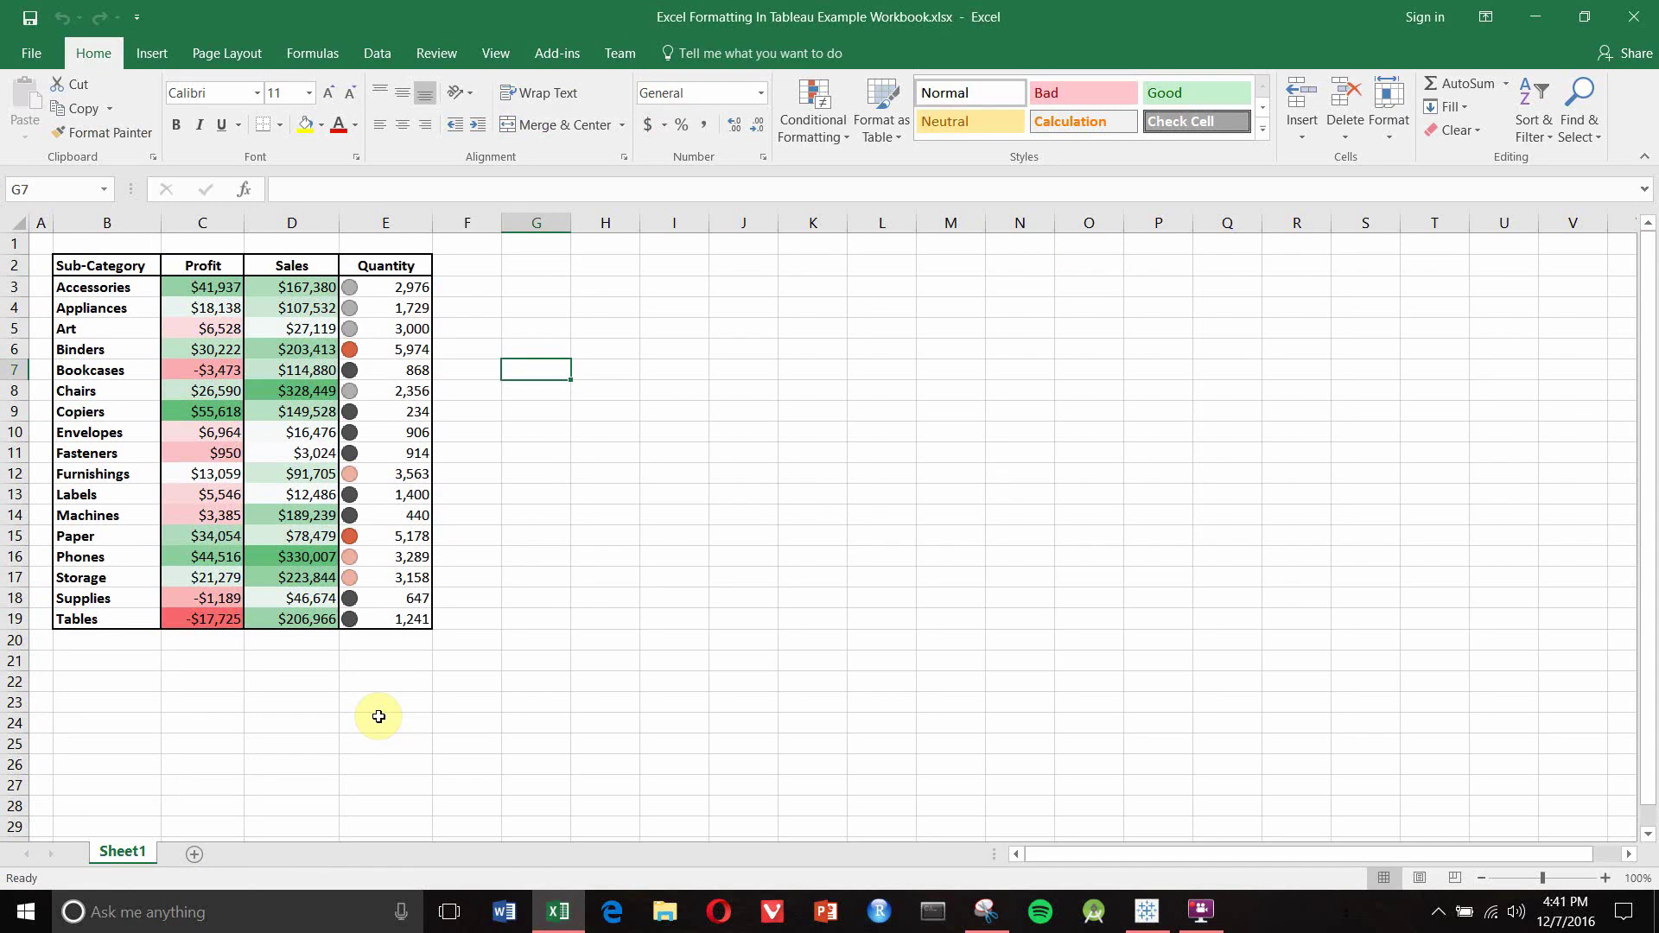
{"action": "left_click", "coordinate": [558, 912]}
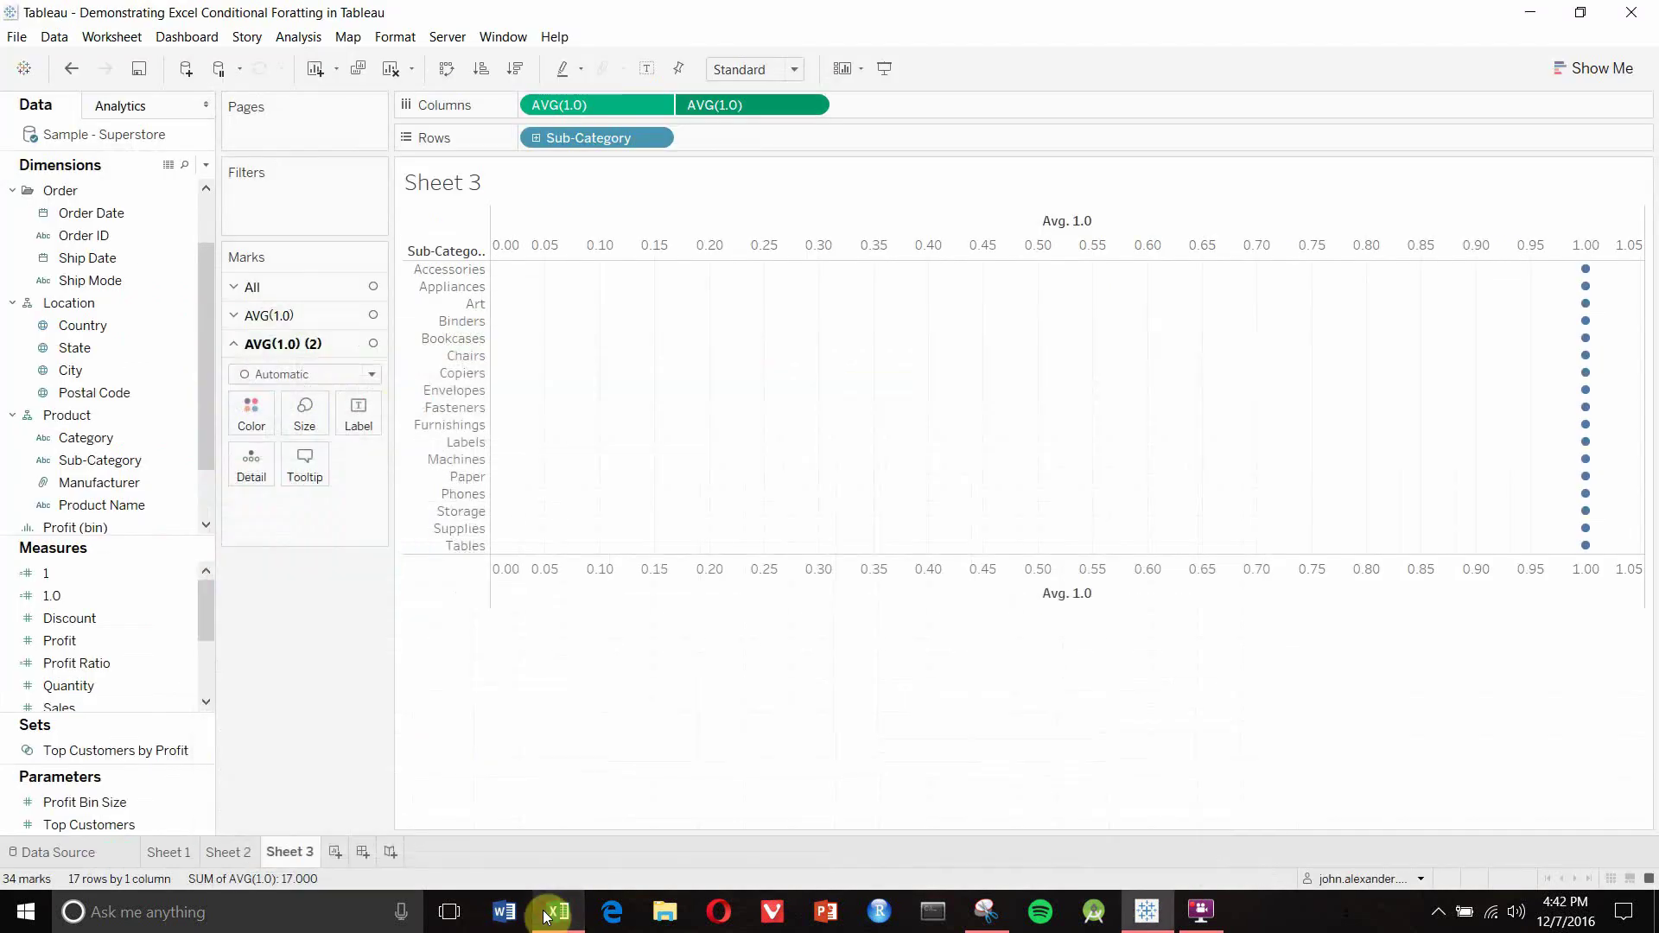
Synchronize the upper Avg. 1.0 axis with its dual axis, fix its range from 0 to 2, and title it Profit
{"action": "double_click", "coordinate": [749, 243]}
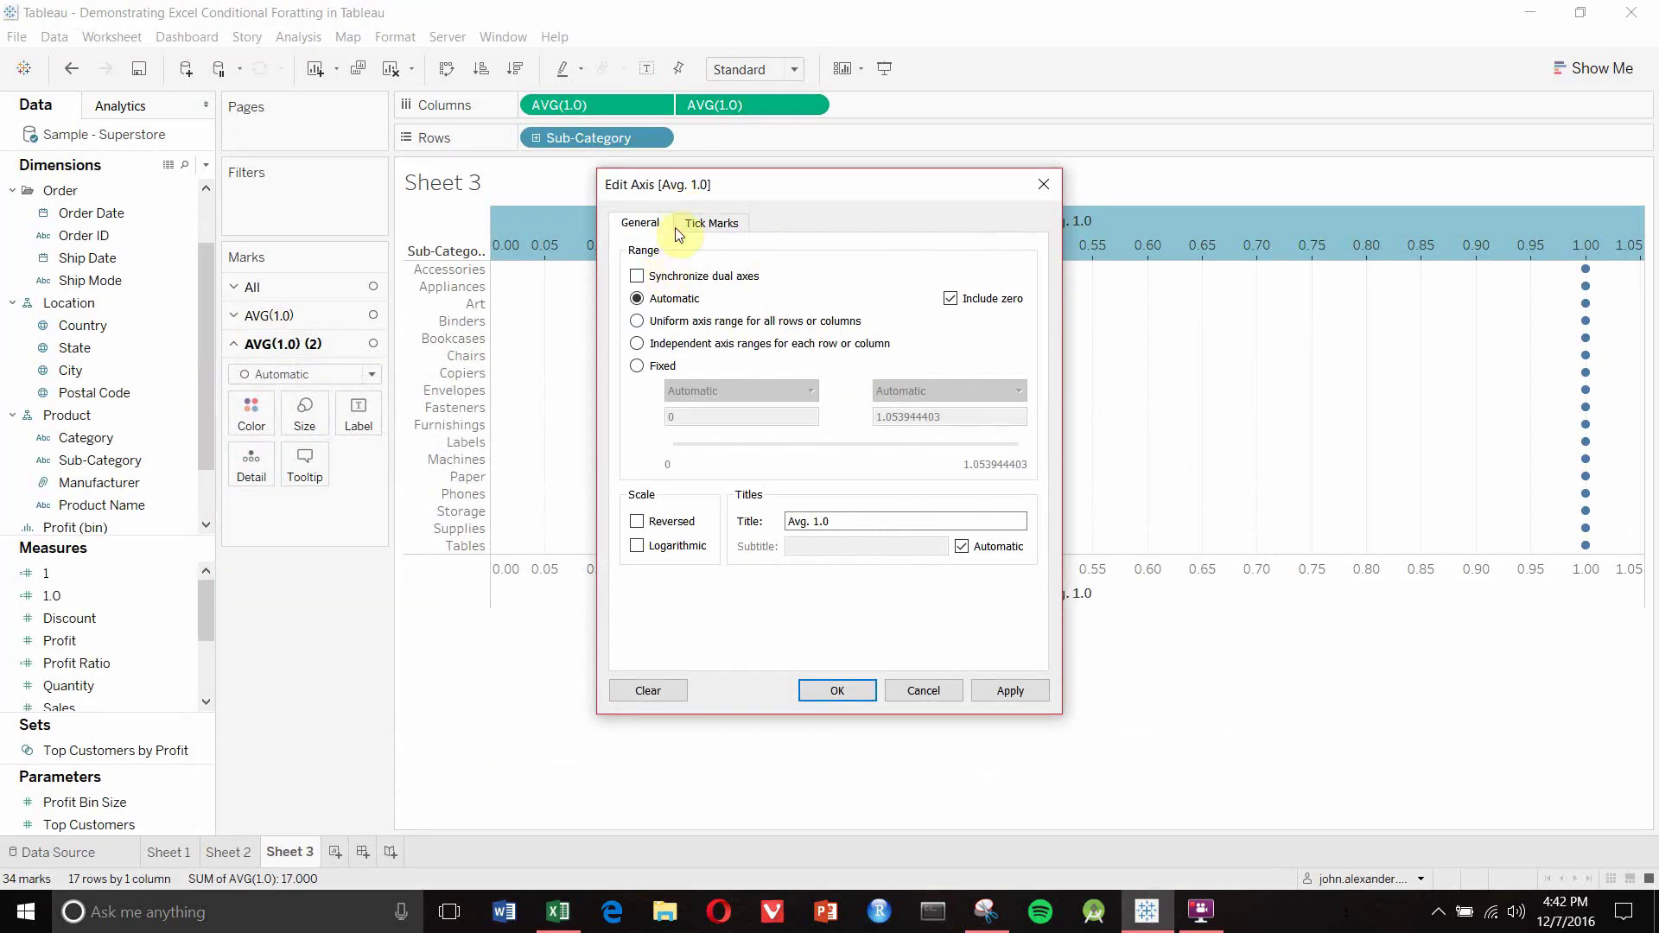
{"action": "left_click", "coordinate": [637, 276]}
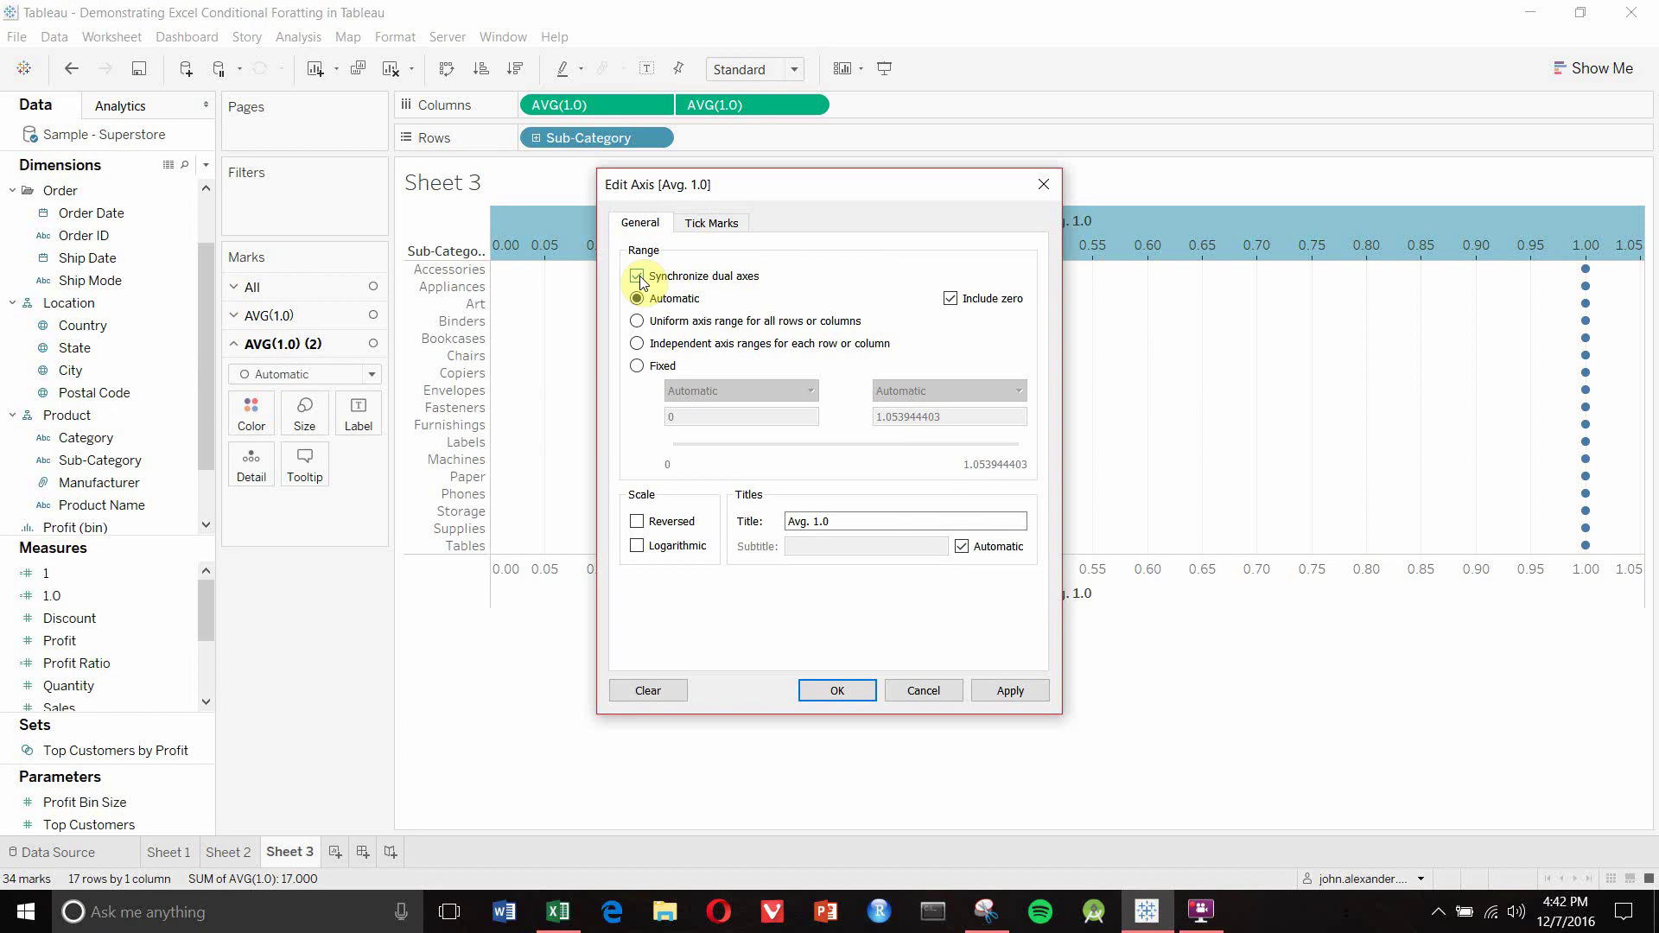
{"action": "left_click", "coordinate": [639, 367]}
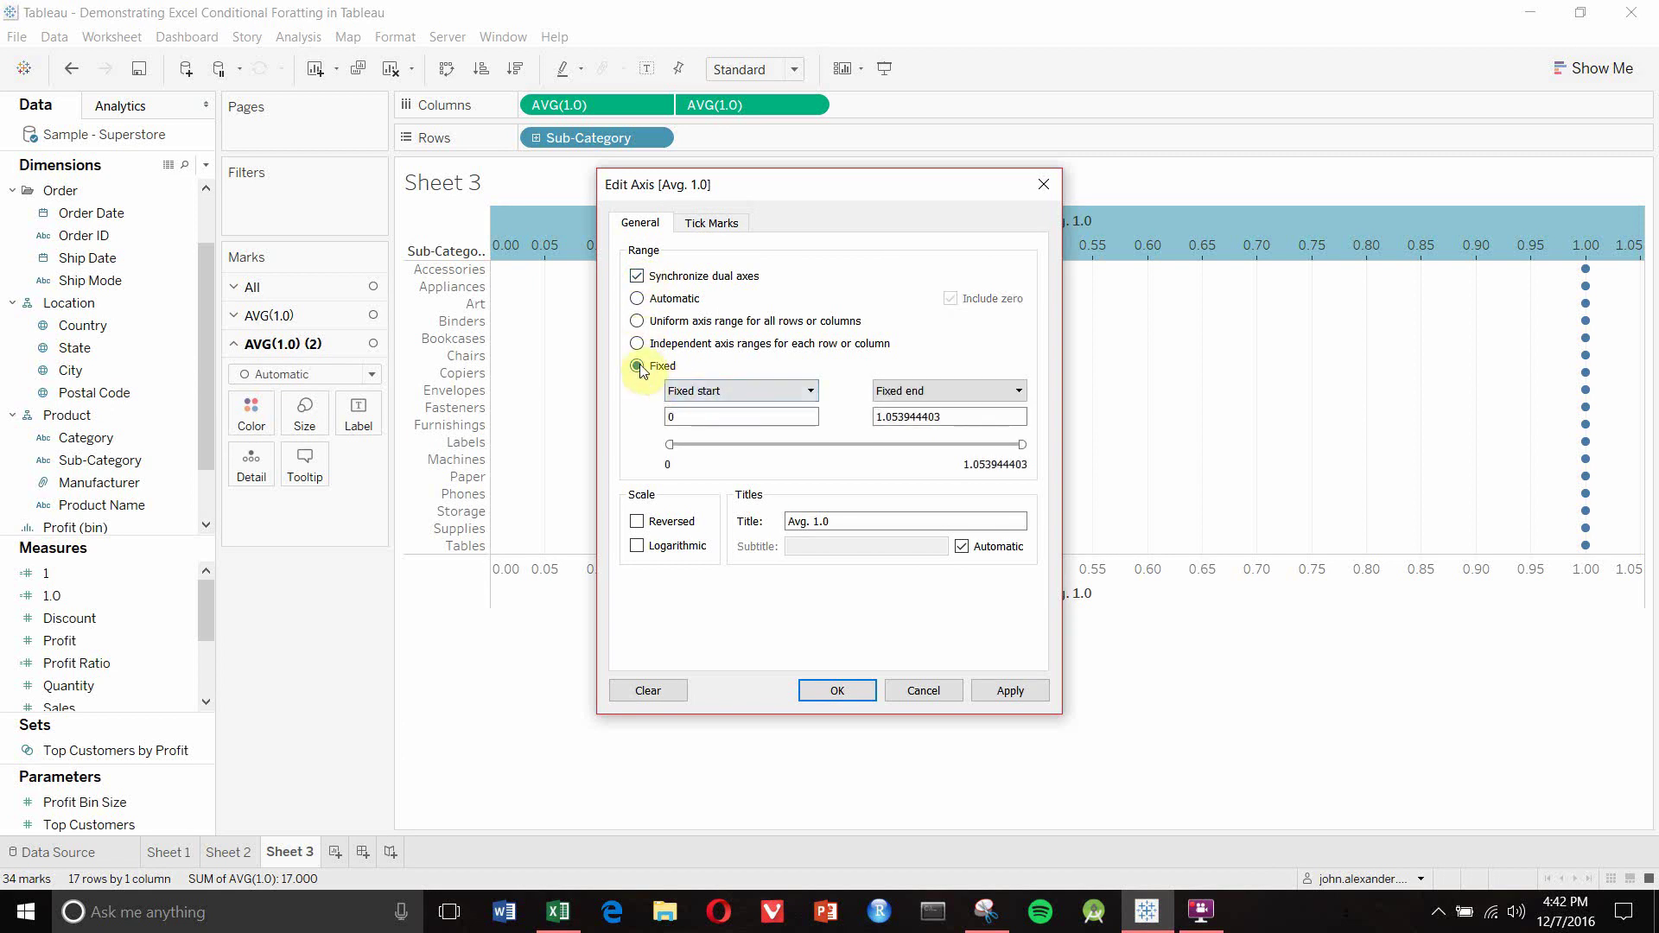
{"action": "left_click_drag", "start_coordinate": [976, 418], "coordinate": [821, 432]}
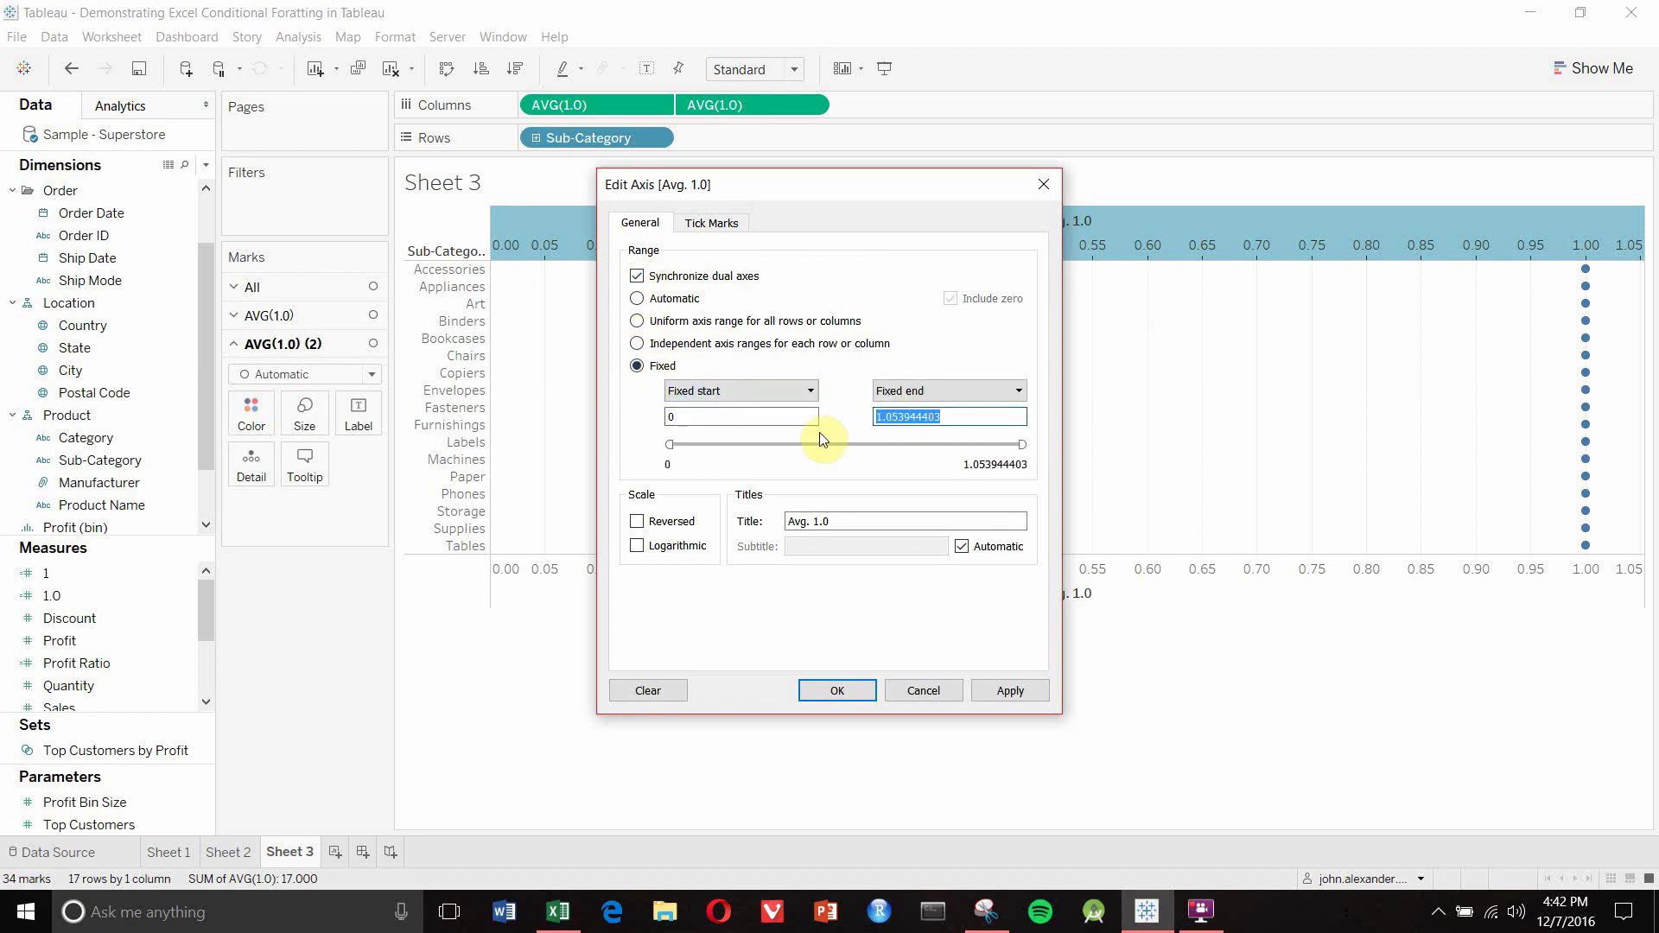
{"action": "type", "text": "2"}
{"action": "left_click", "coordinate": [850, 522]}
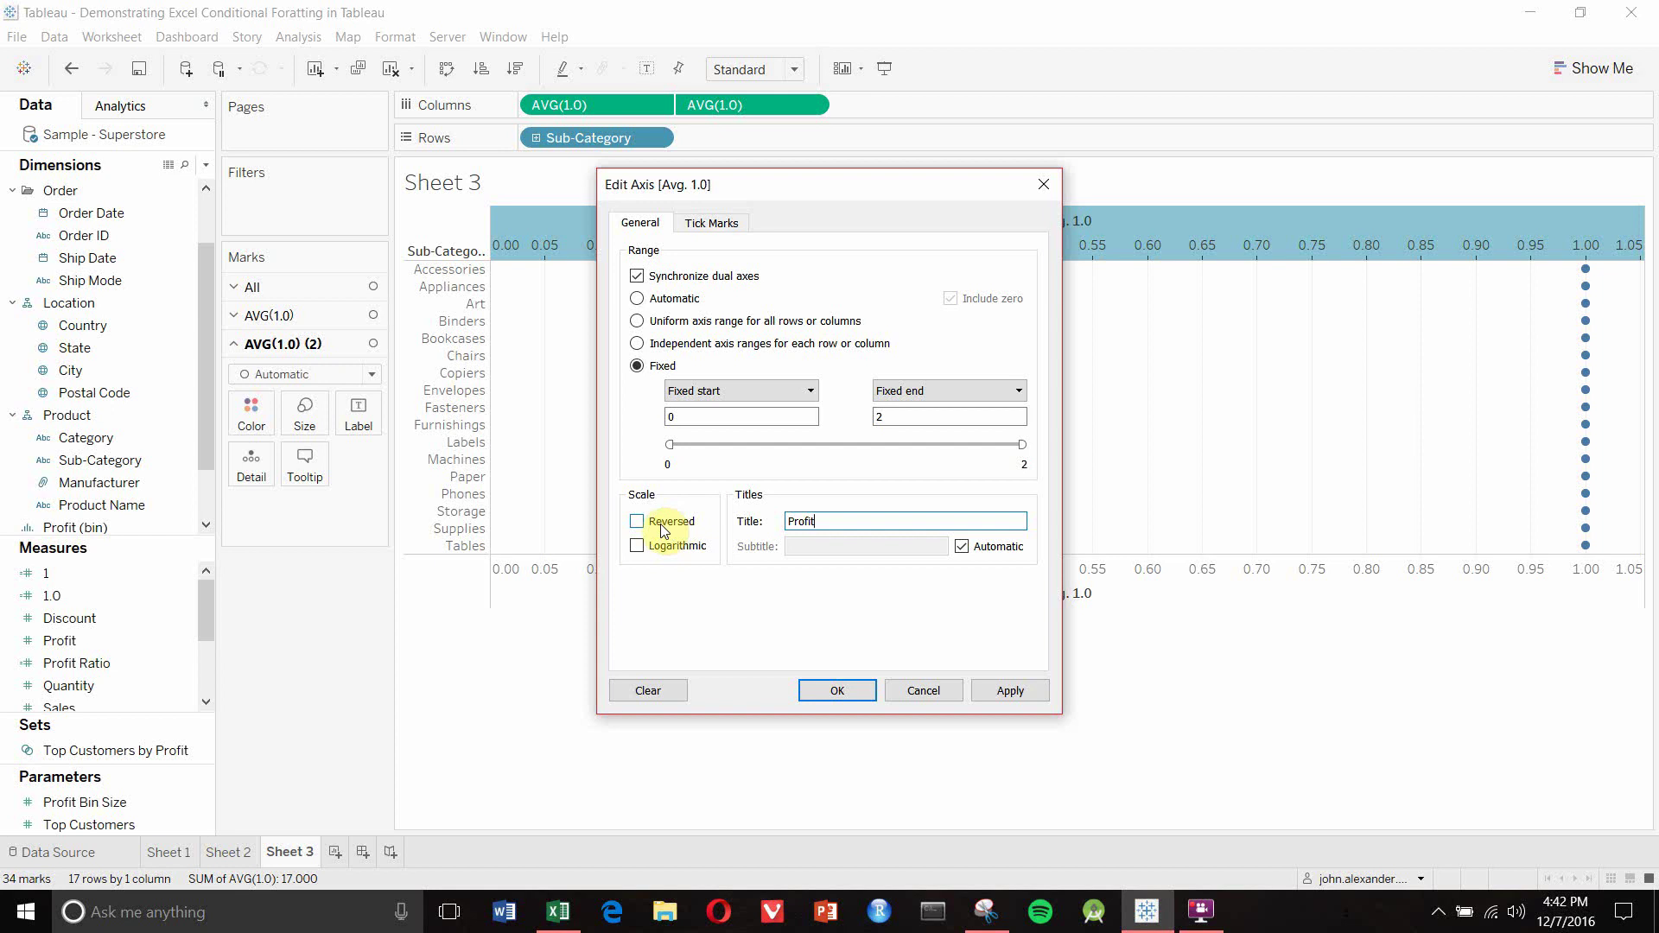
Set both the major and minor tick marks of the upper axis to None and apply the axis settings
{"action": "left_click", "coordinate": [707, 223]}
{"action": "left_click", "coordinate": [637, 325]}
{"action": "left_click", "coordinate": [637, 427]}
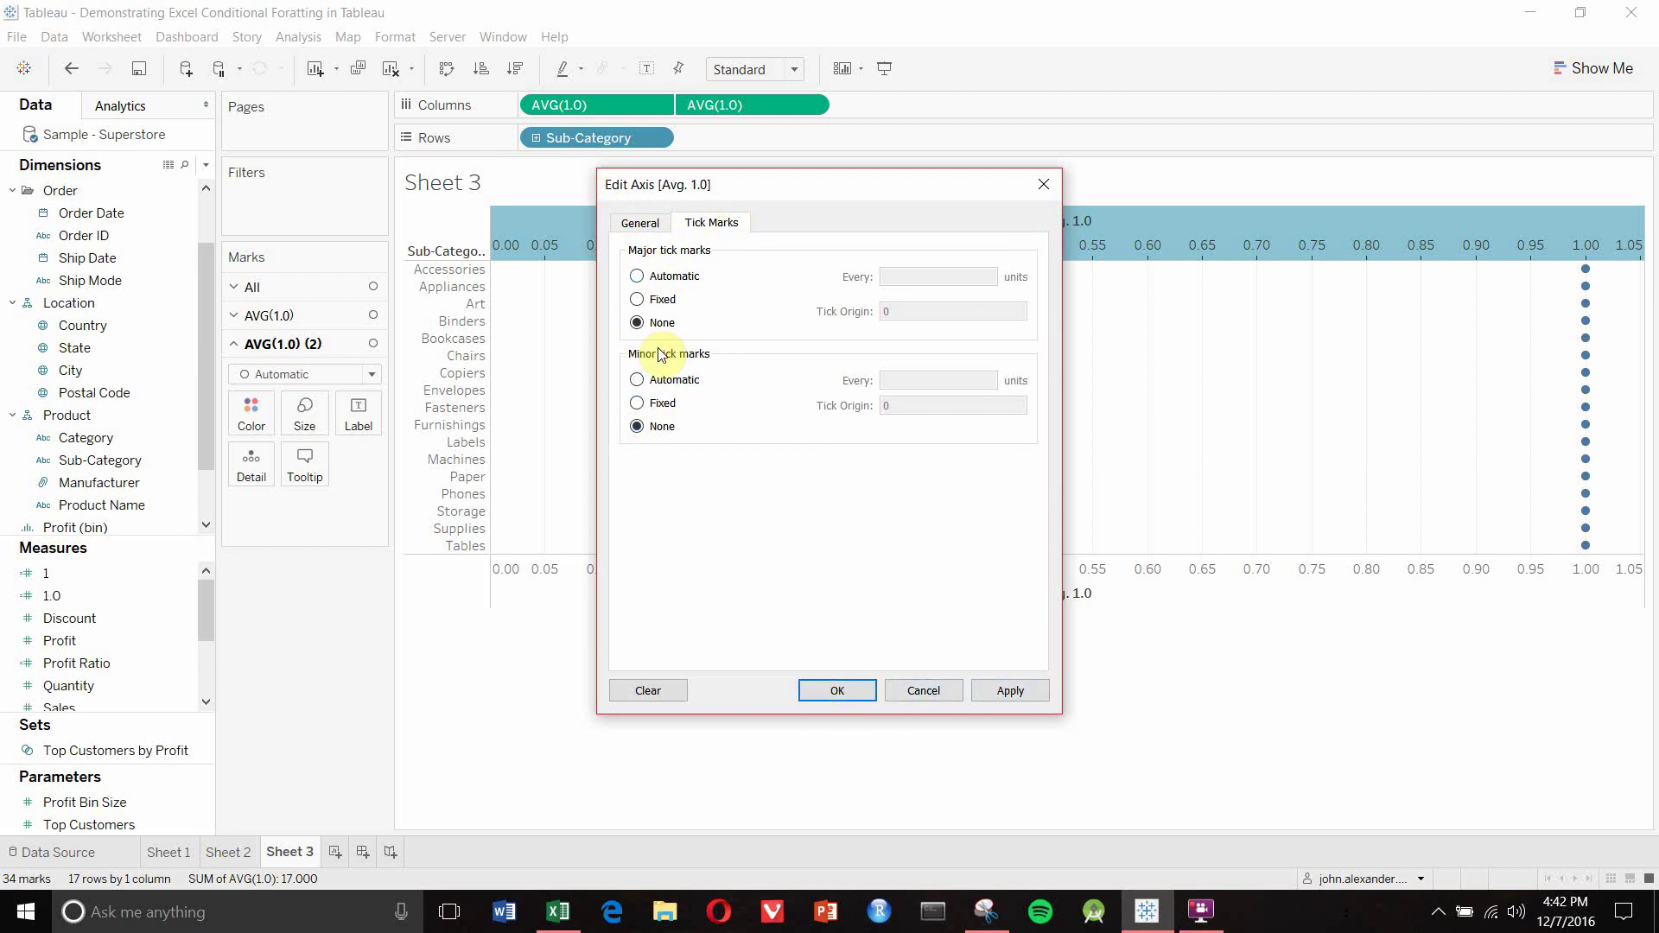
{"action": "left_click", "coordinate": [612, 214]}
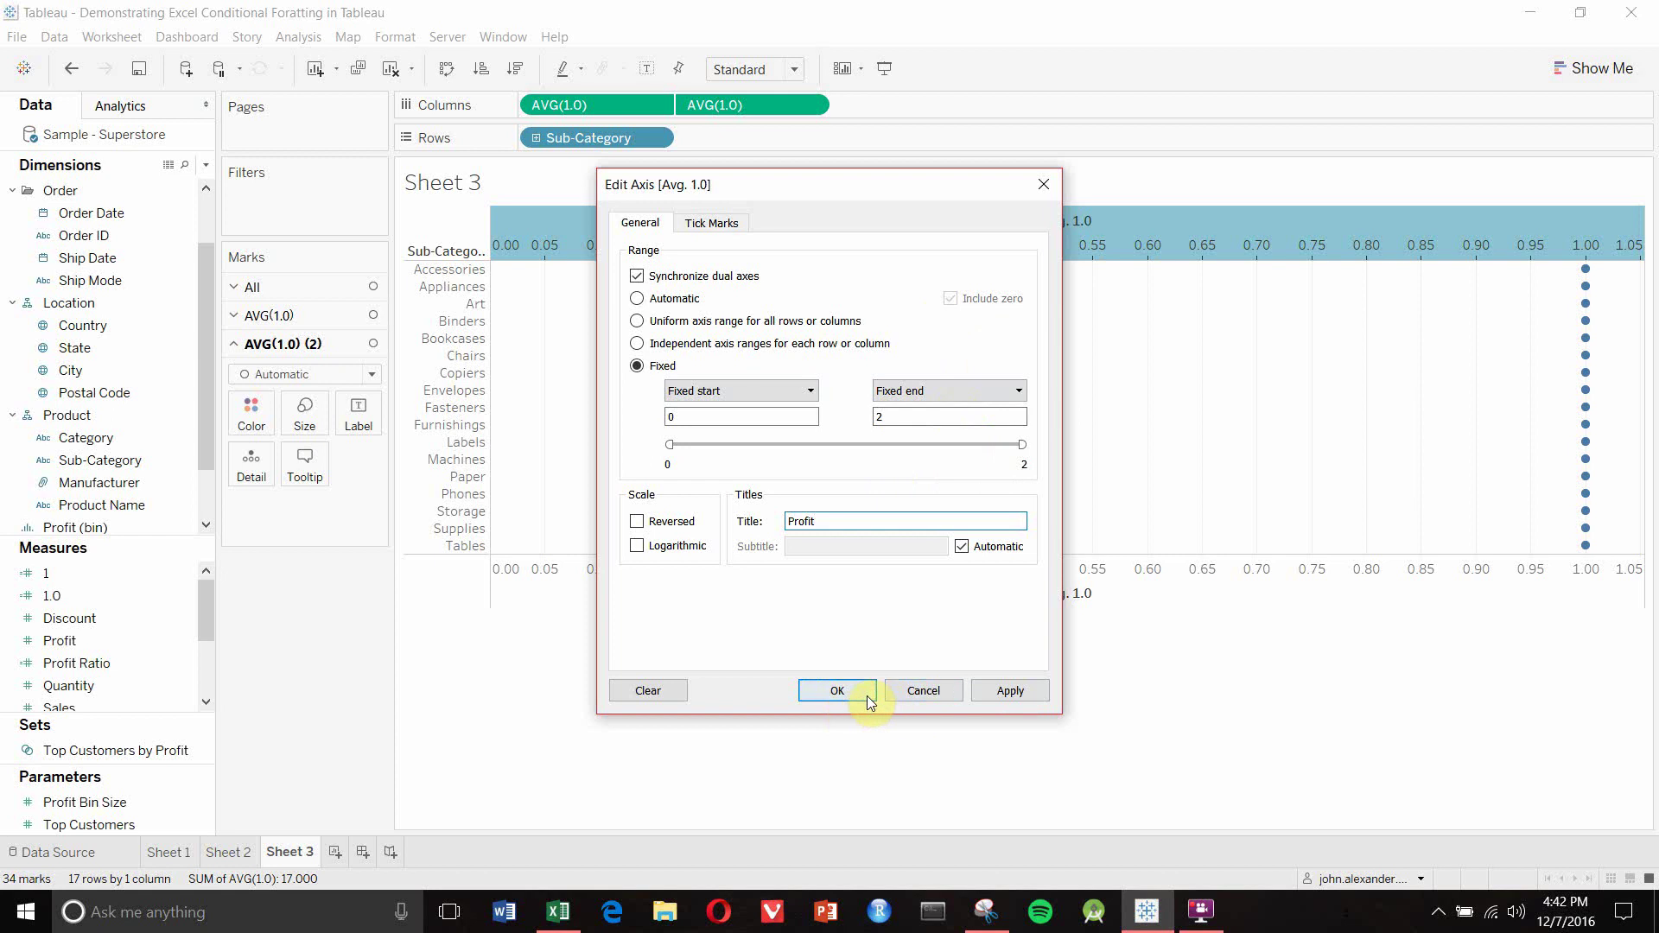
{"action": "left_click", "coordinate": [837, 691]}
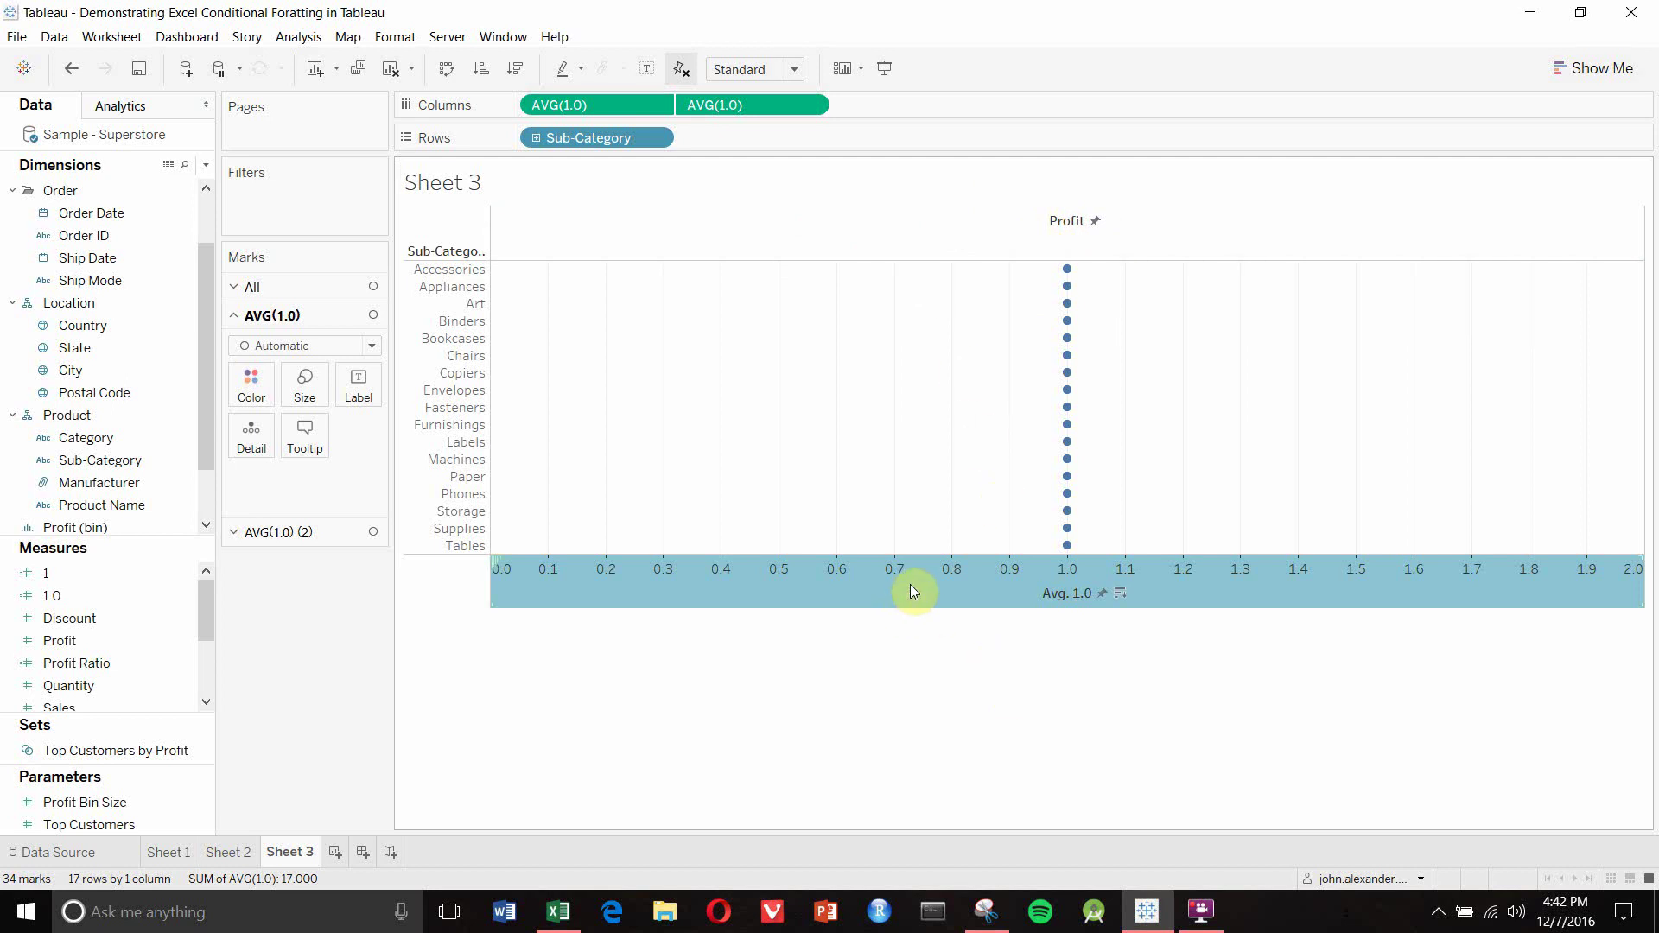
Clear the title of the lower Avg. 1.0 axis and set its major and minor tick marks to None
{"action": "mouse_move", "coordinate": [987, 598]}
{"action": "right_click", "coordinate": [917, 577]}
{"action": "left_click", "coordinate": [940, 584]}
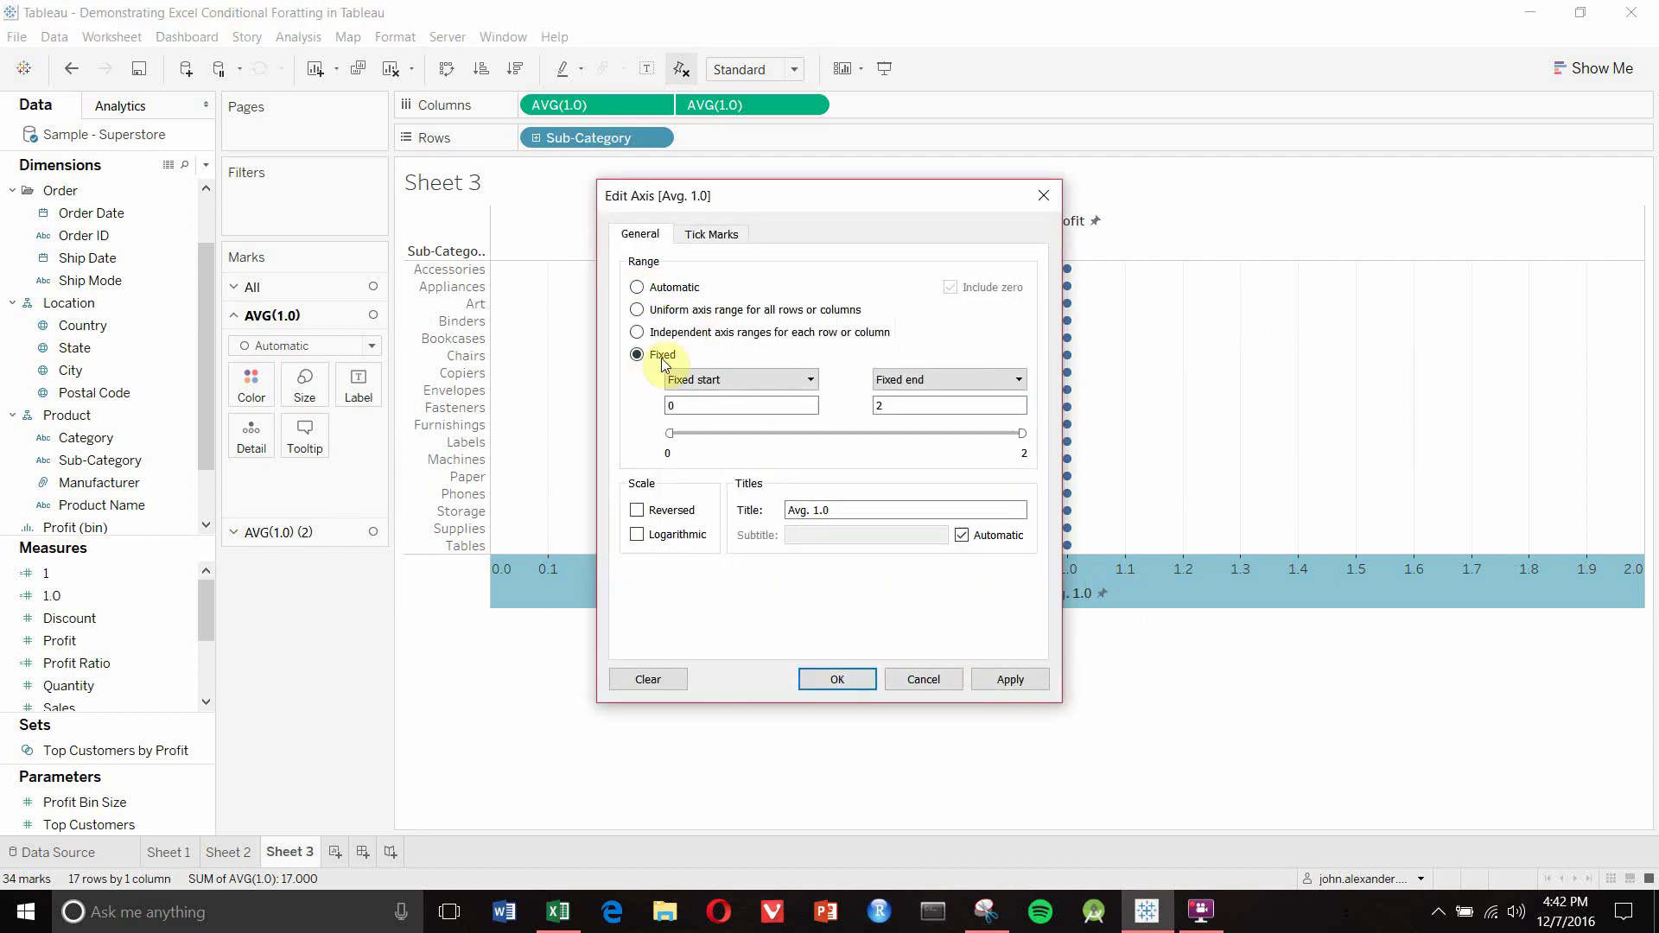
{"action": "left_click_drag", "start_coordinate": [864, 510], "coordinate": [781, 524]}
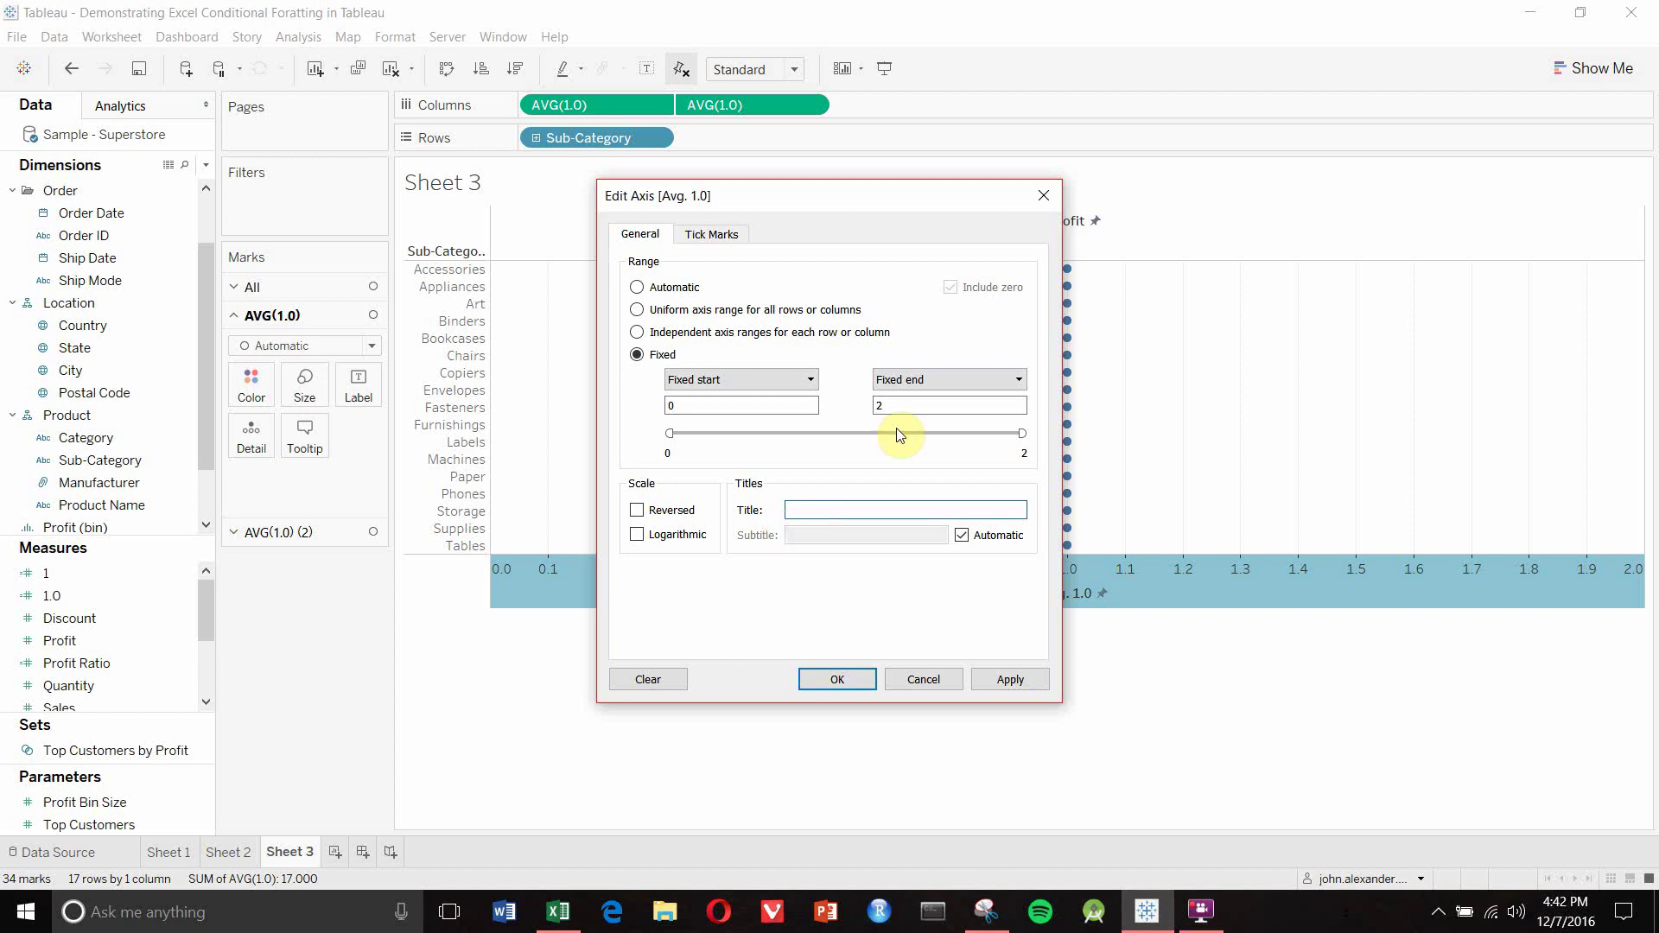
{"action": "left_click", "coordinate": [713, 233]}
{"action": "left_click", "coordinate": [660, 334]}
{"action": "left_click", "coordinate": [652, 438]}
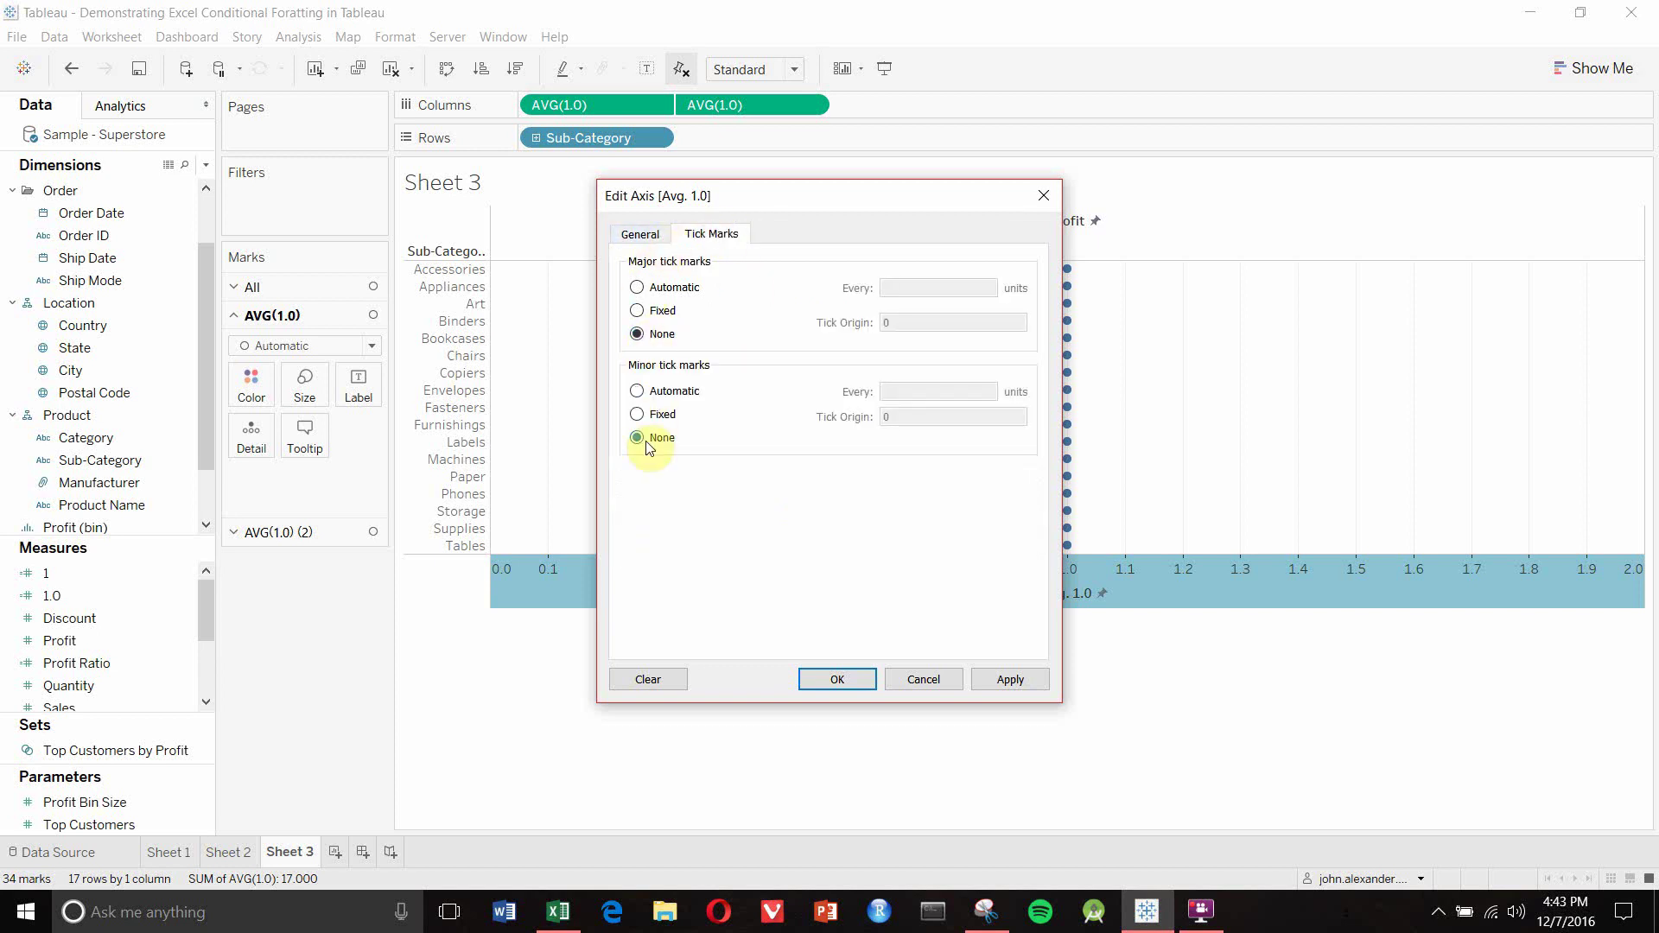
{"action": "left_click", "coordinate": [837, 680]}
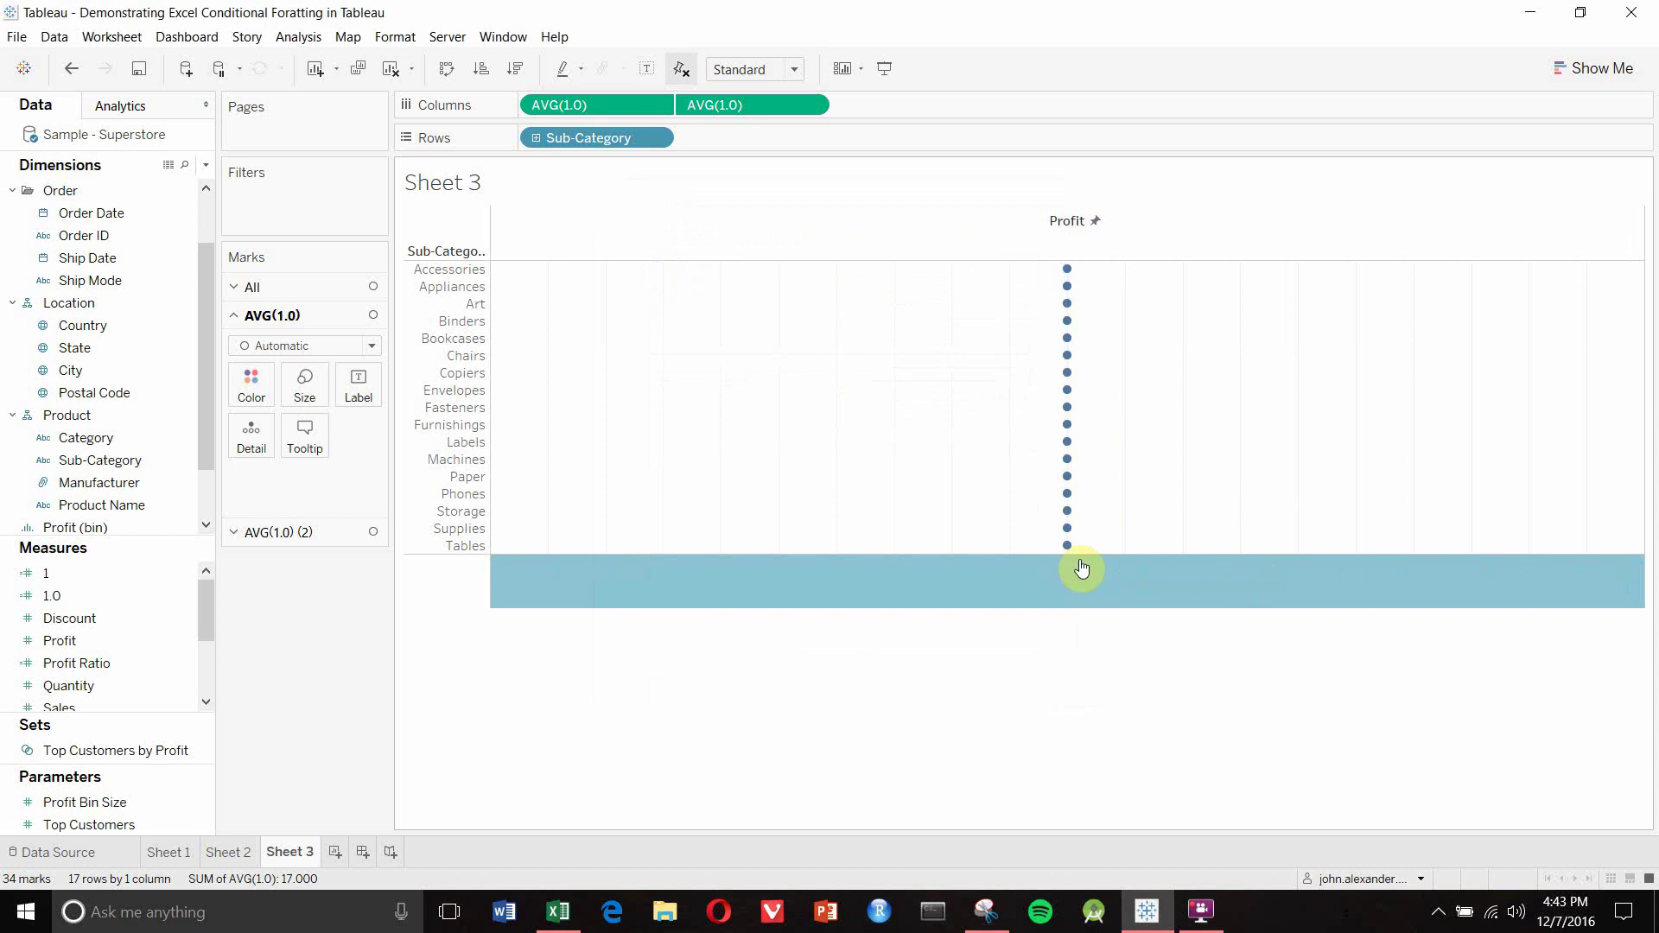
{"action": "left_click", "coordinate": [981, 711]}
Format the sheet's column lines so that the grid lines and zero lines are None
{"action": "mouse_move", "coordinate": [1068, 536]}
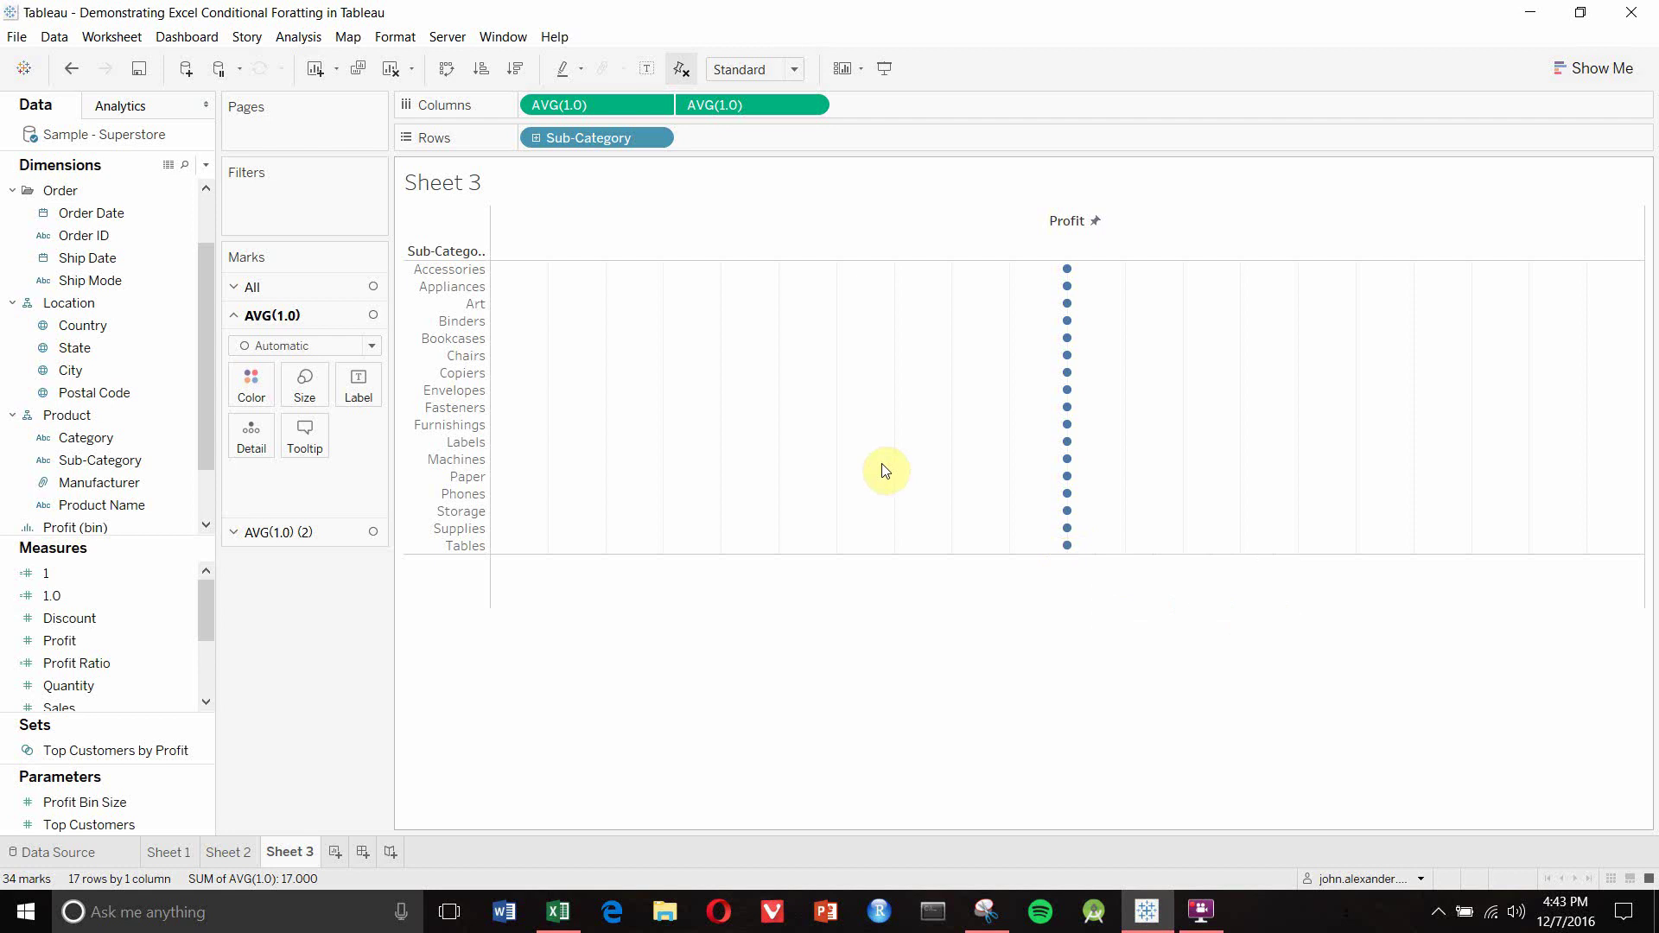
{"action": "right_click", "coordinate": [742, 408]}
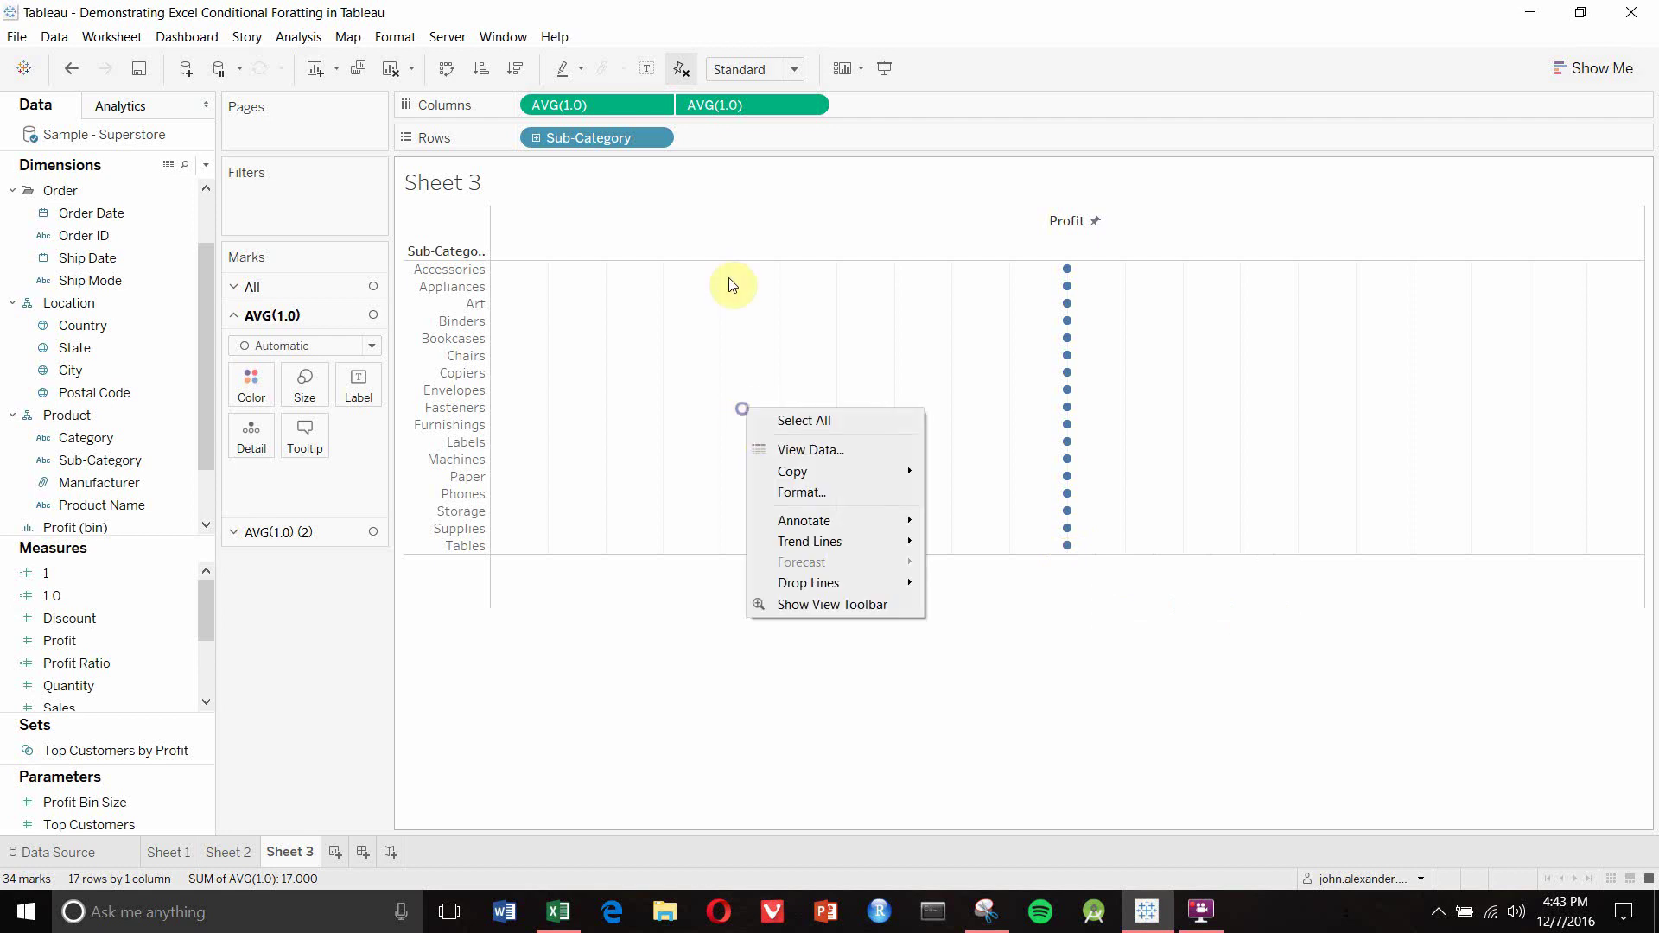
{"action": "left_click", "coordinate": [696, 313]}
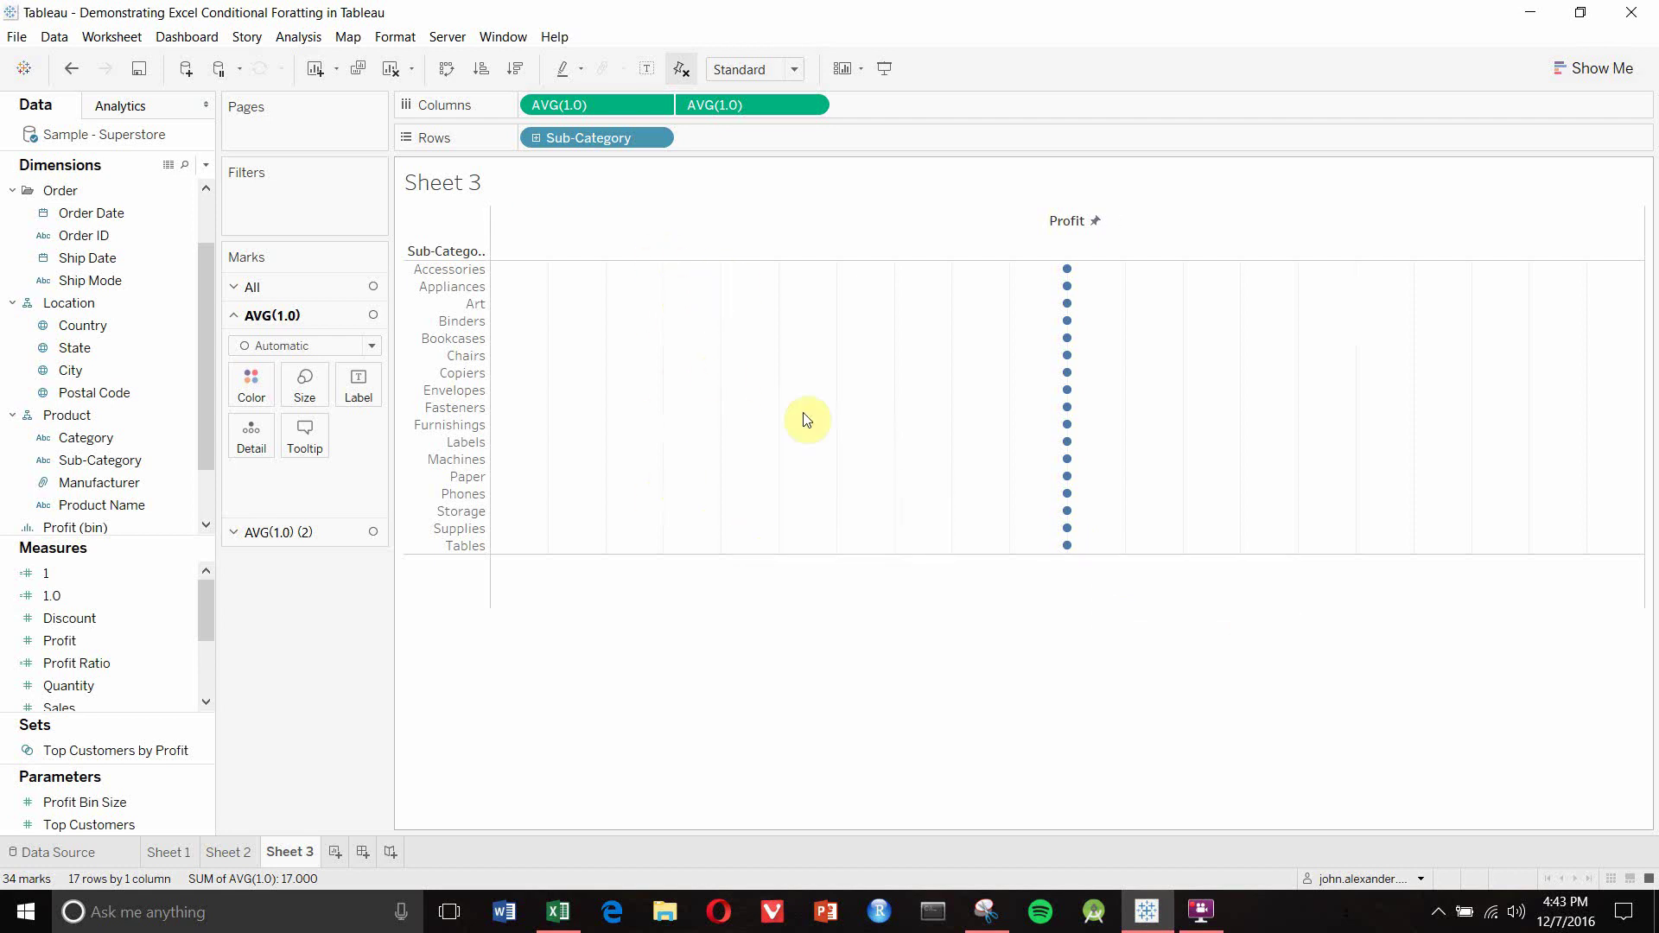
{"action": "right_click", "coordinate": [823, 357]}
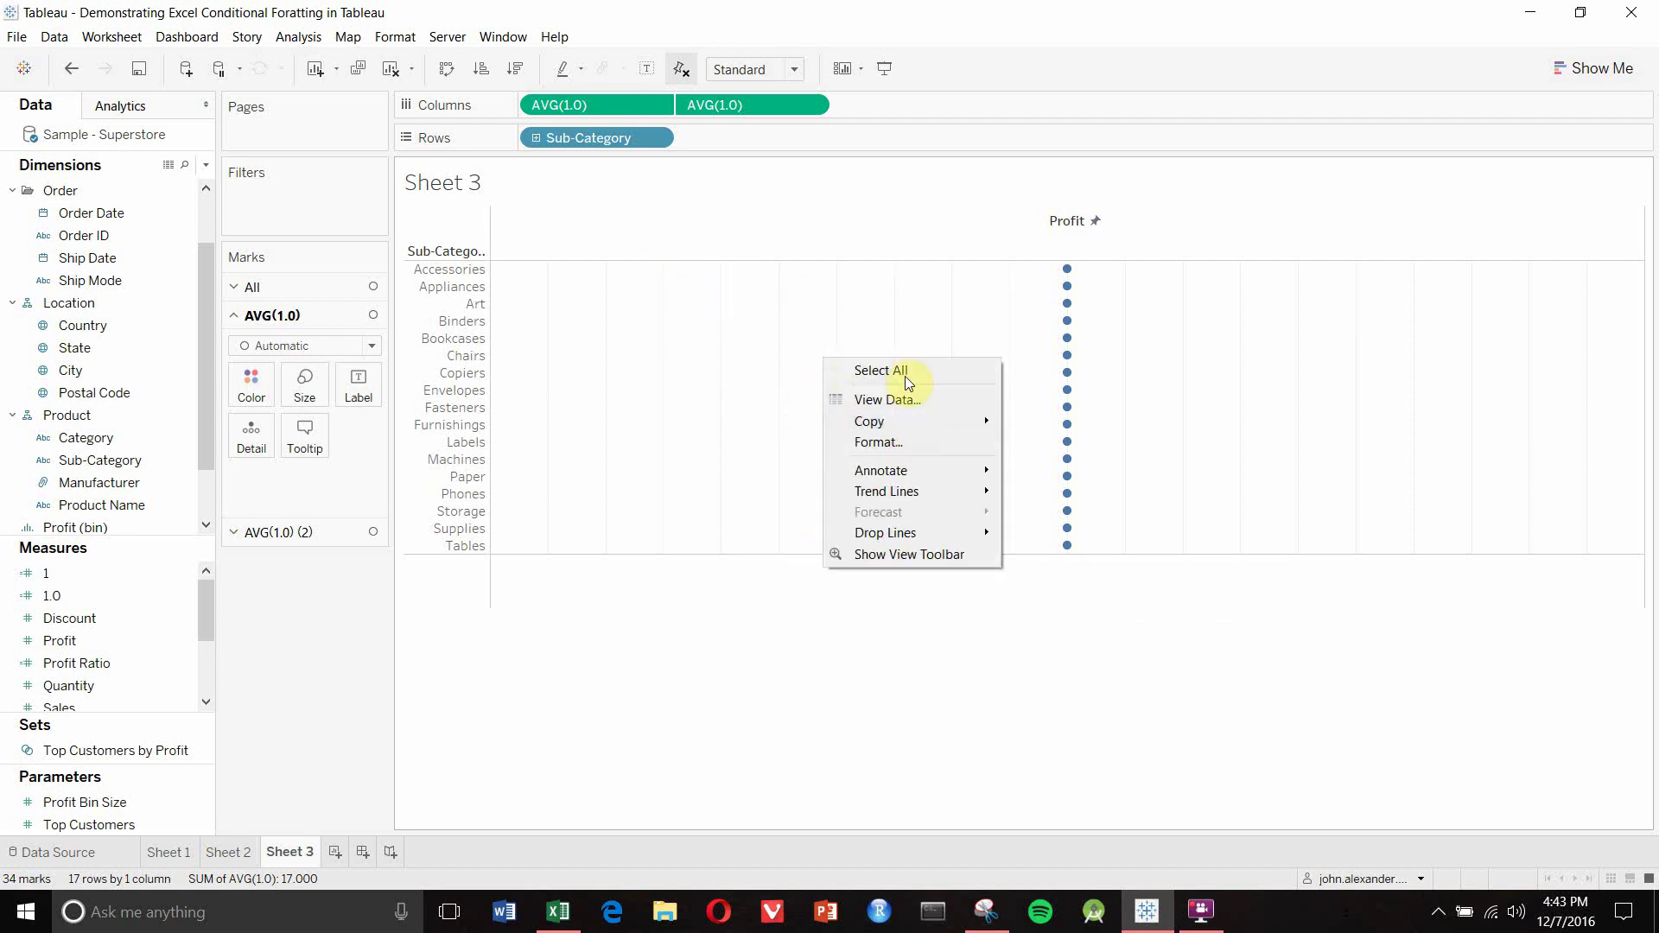
{"action": "left_click", "coordinate": [903, 444]}
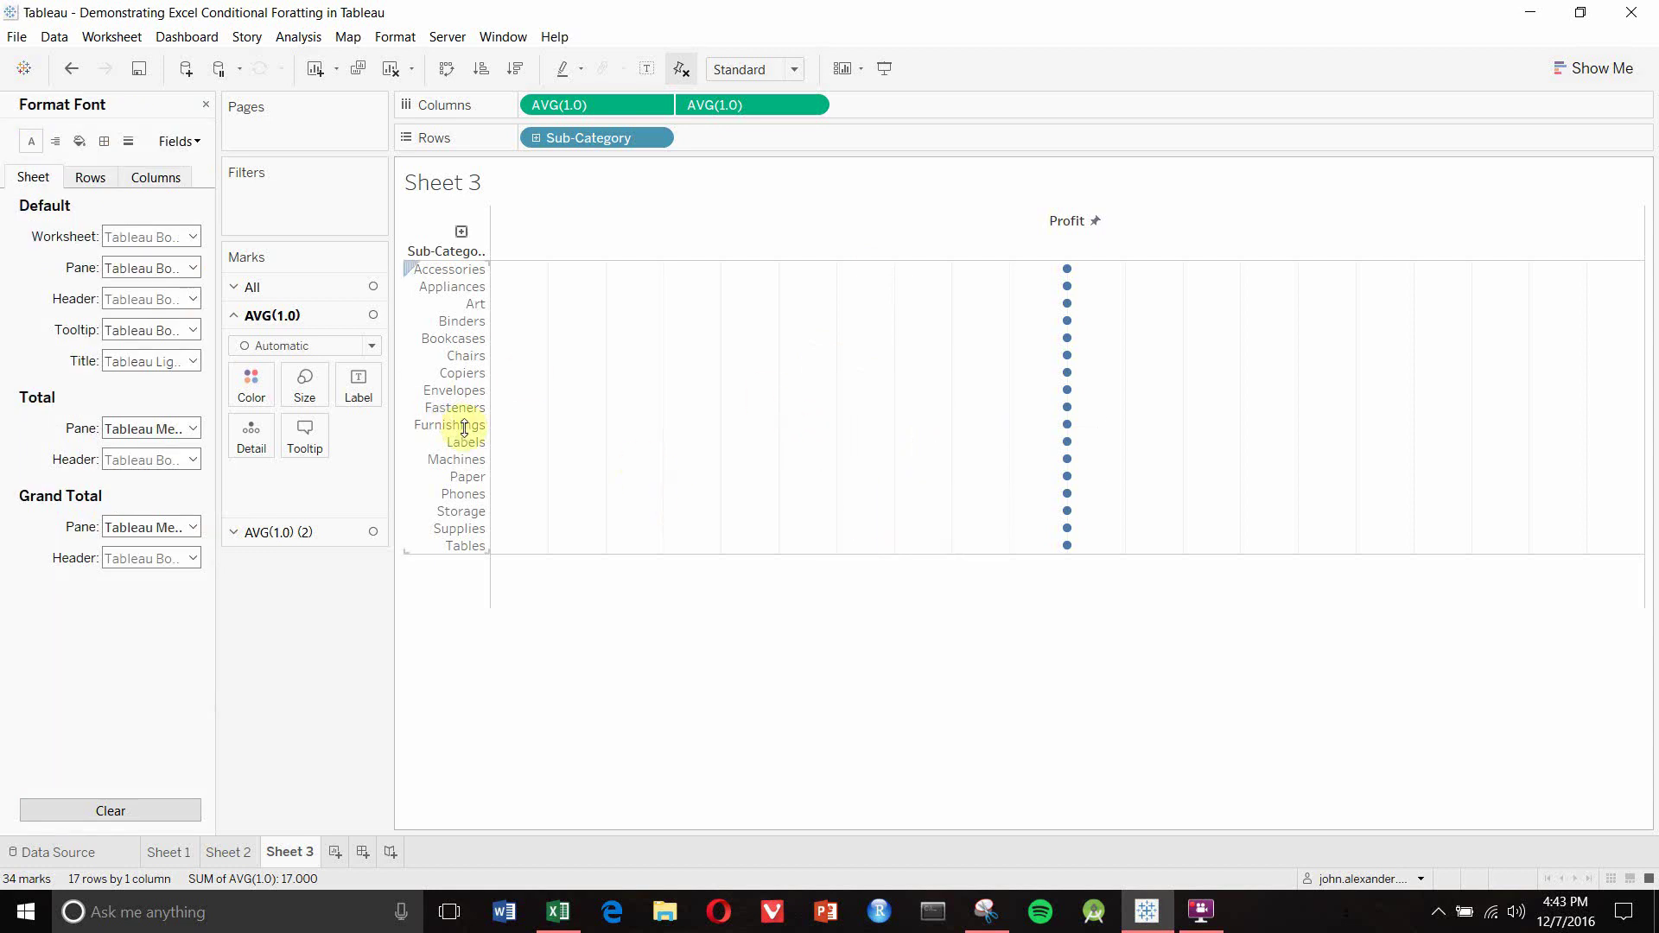
{"action": "left_click", "coordinate": [129, 141]}
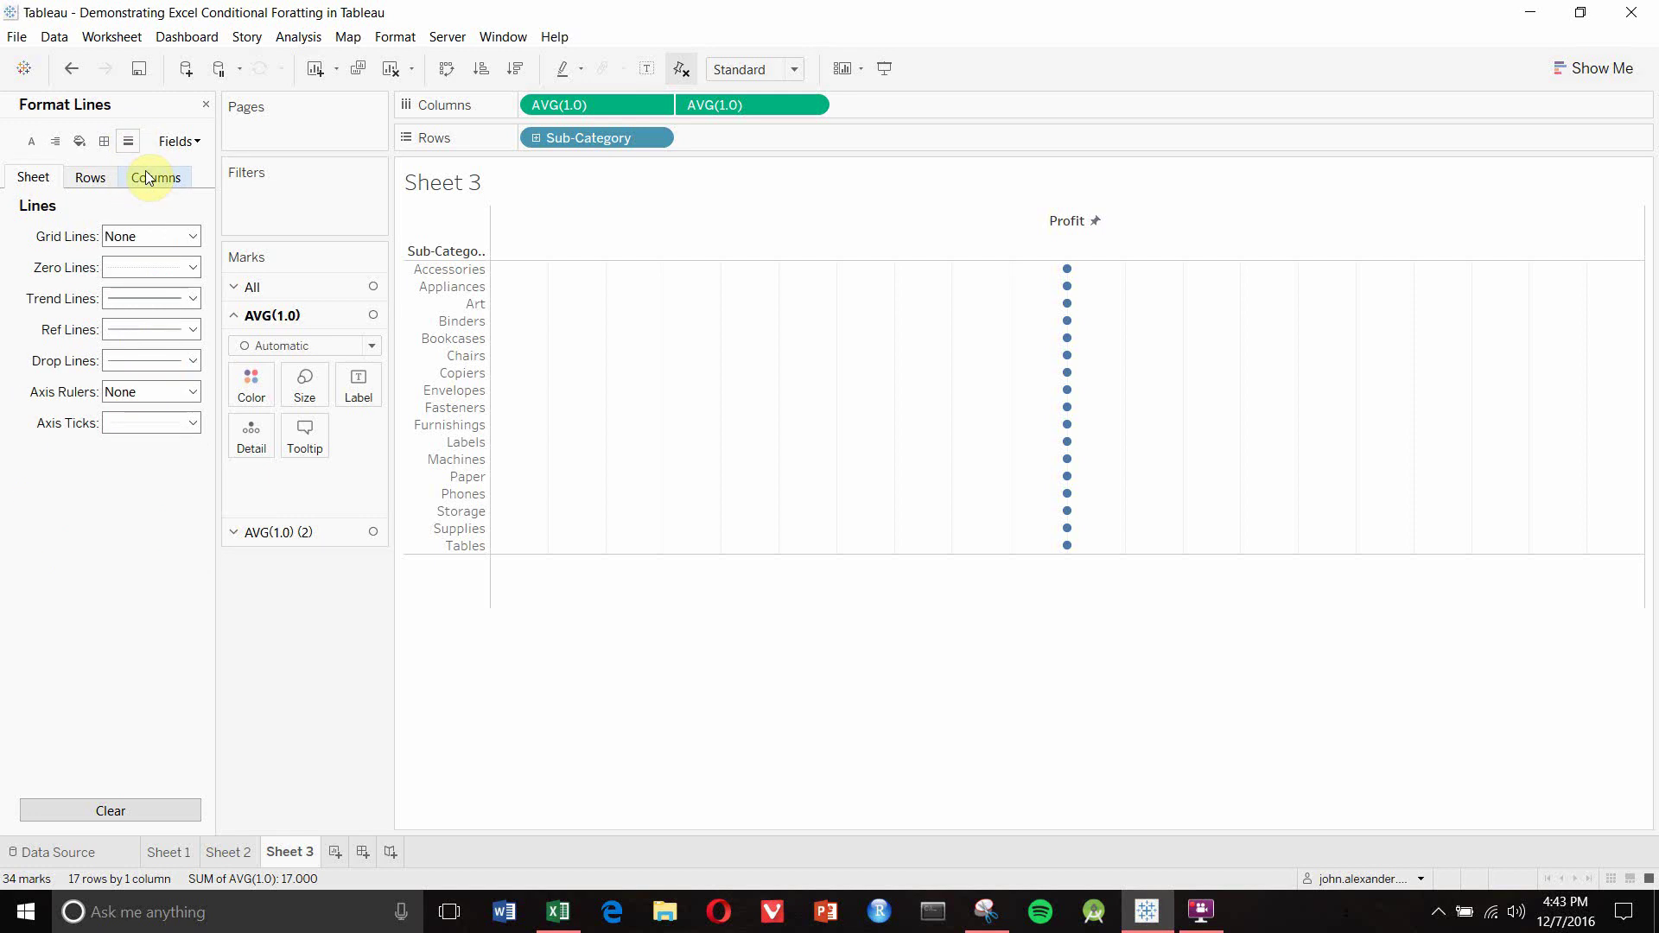
{"action": "left_click", "coordinate": [147, 177]}
{"action": "left_click", "coordinate": [148, 236]}
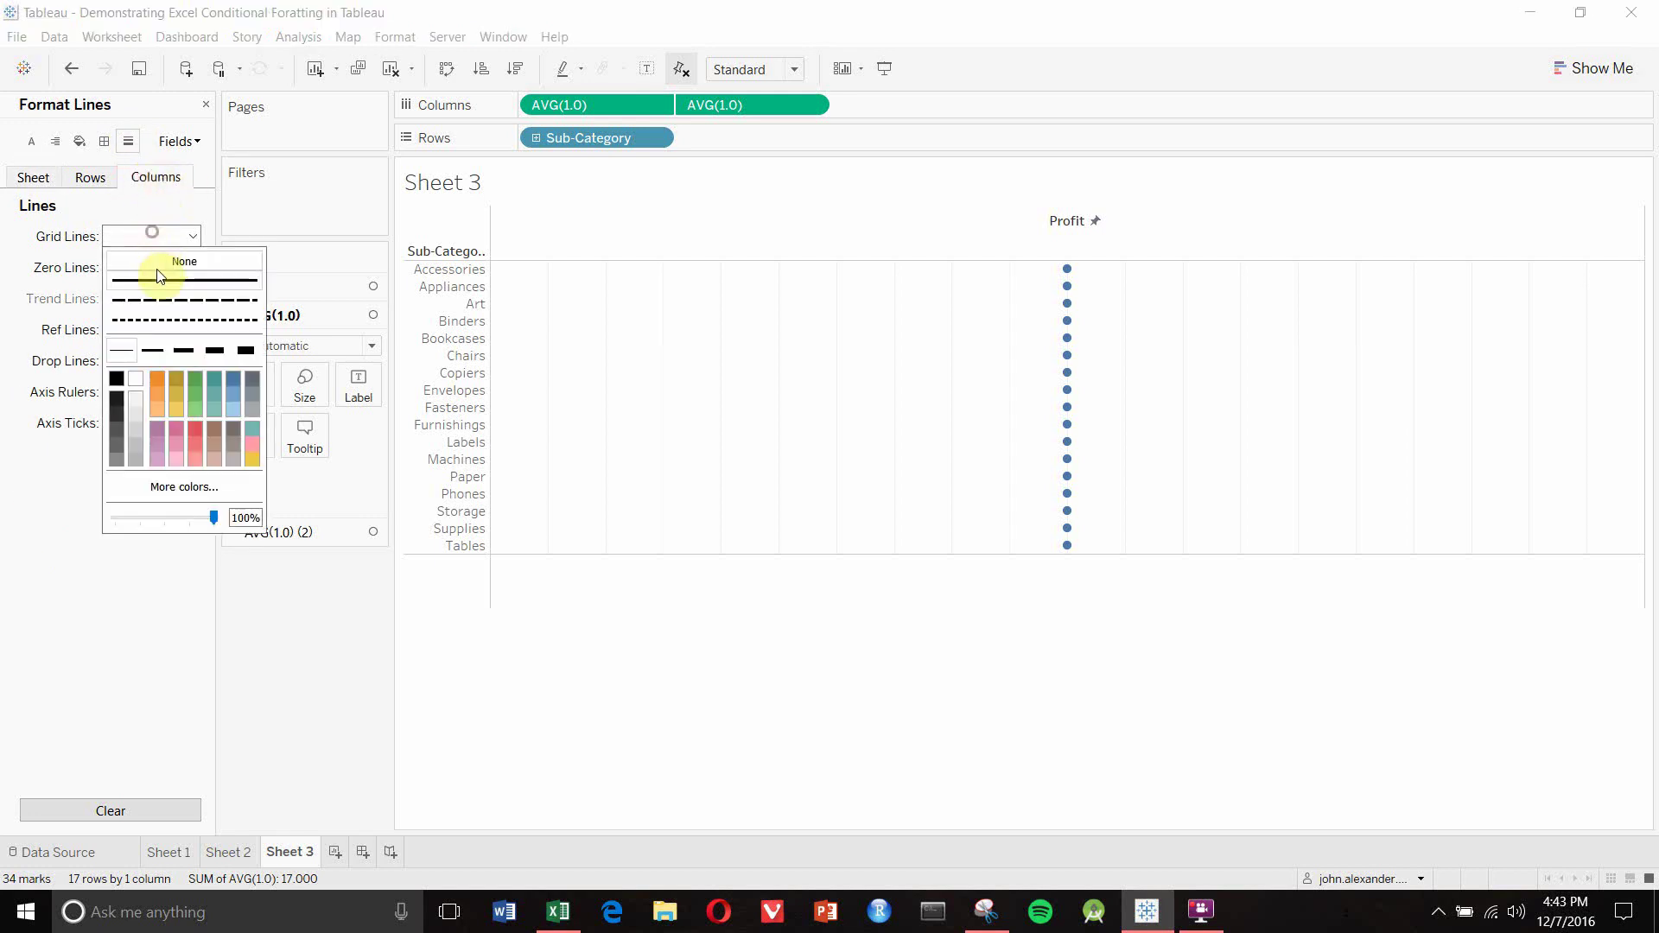
{"action": "left_click", "coordinate": [158, 264]}
{"action": "left_click", "coordinate": [130, 268]}
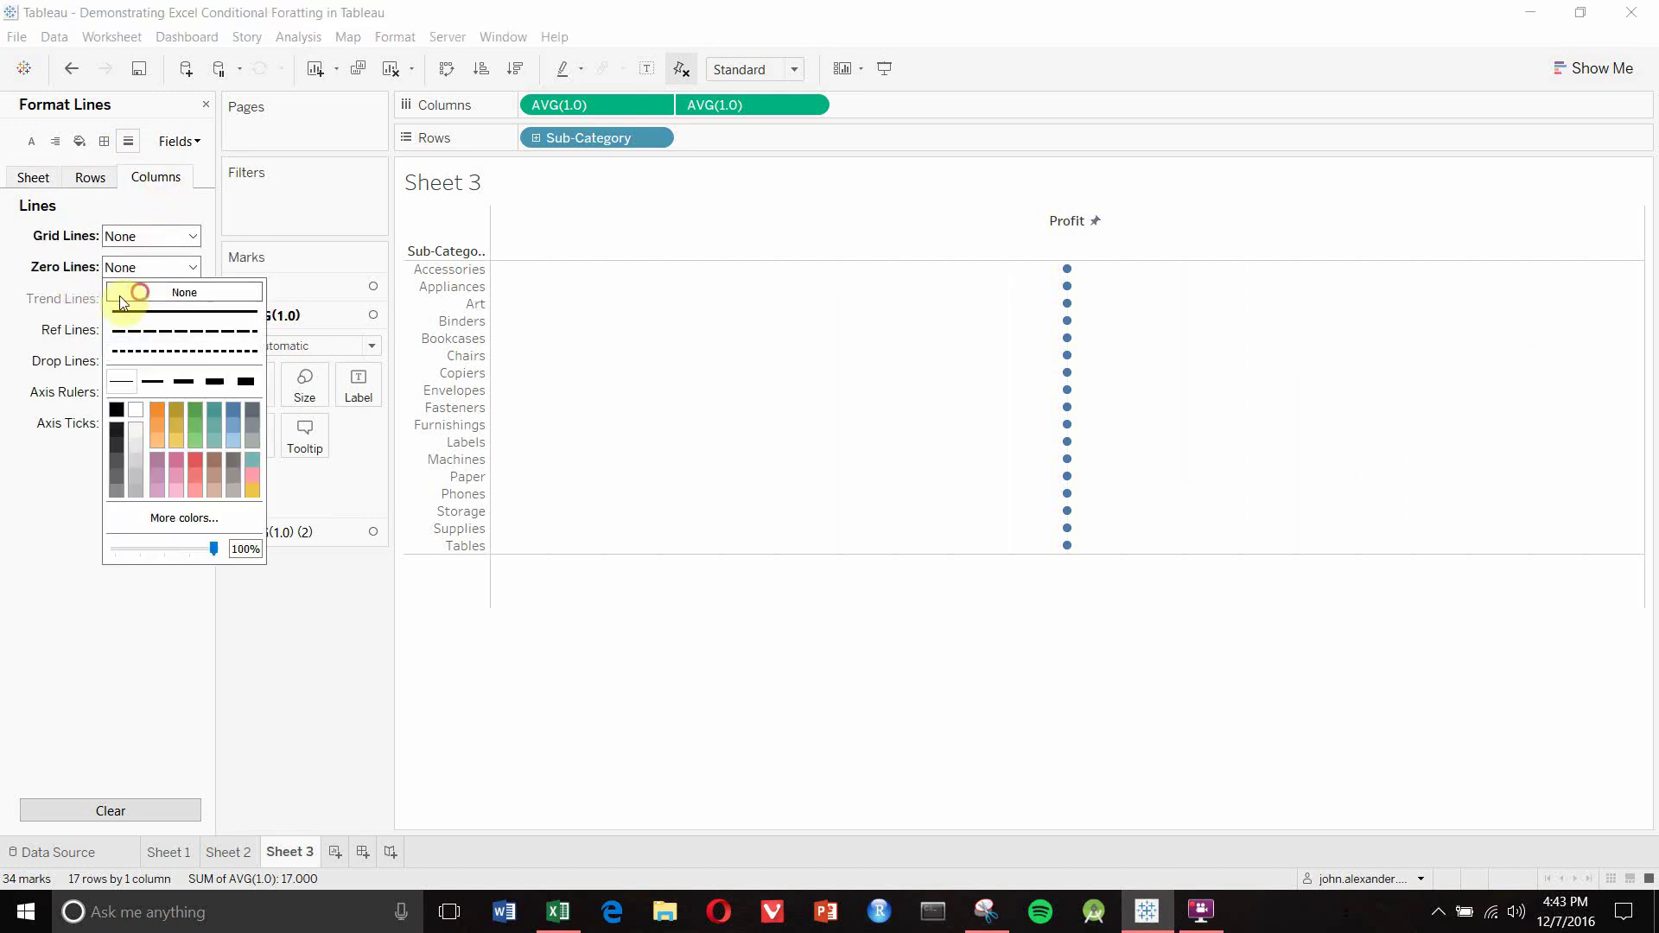
{"action": "left_click", "coordinate": [137, 290]}
Set the column reference lines, drop lines and axis ticks to None, and close the line formatting
{"action": "left_click", "coordinate": [136, 328]}
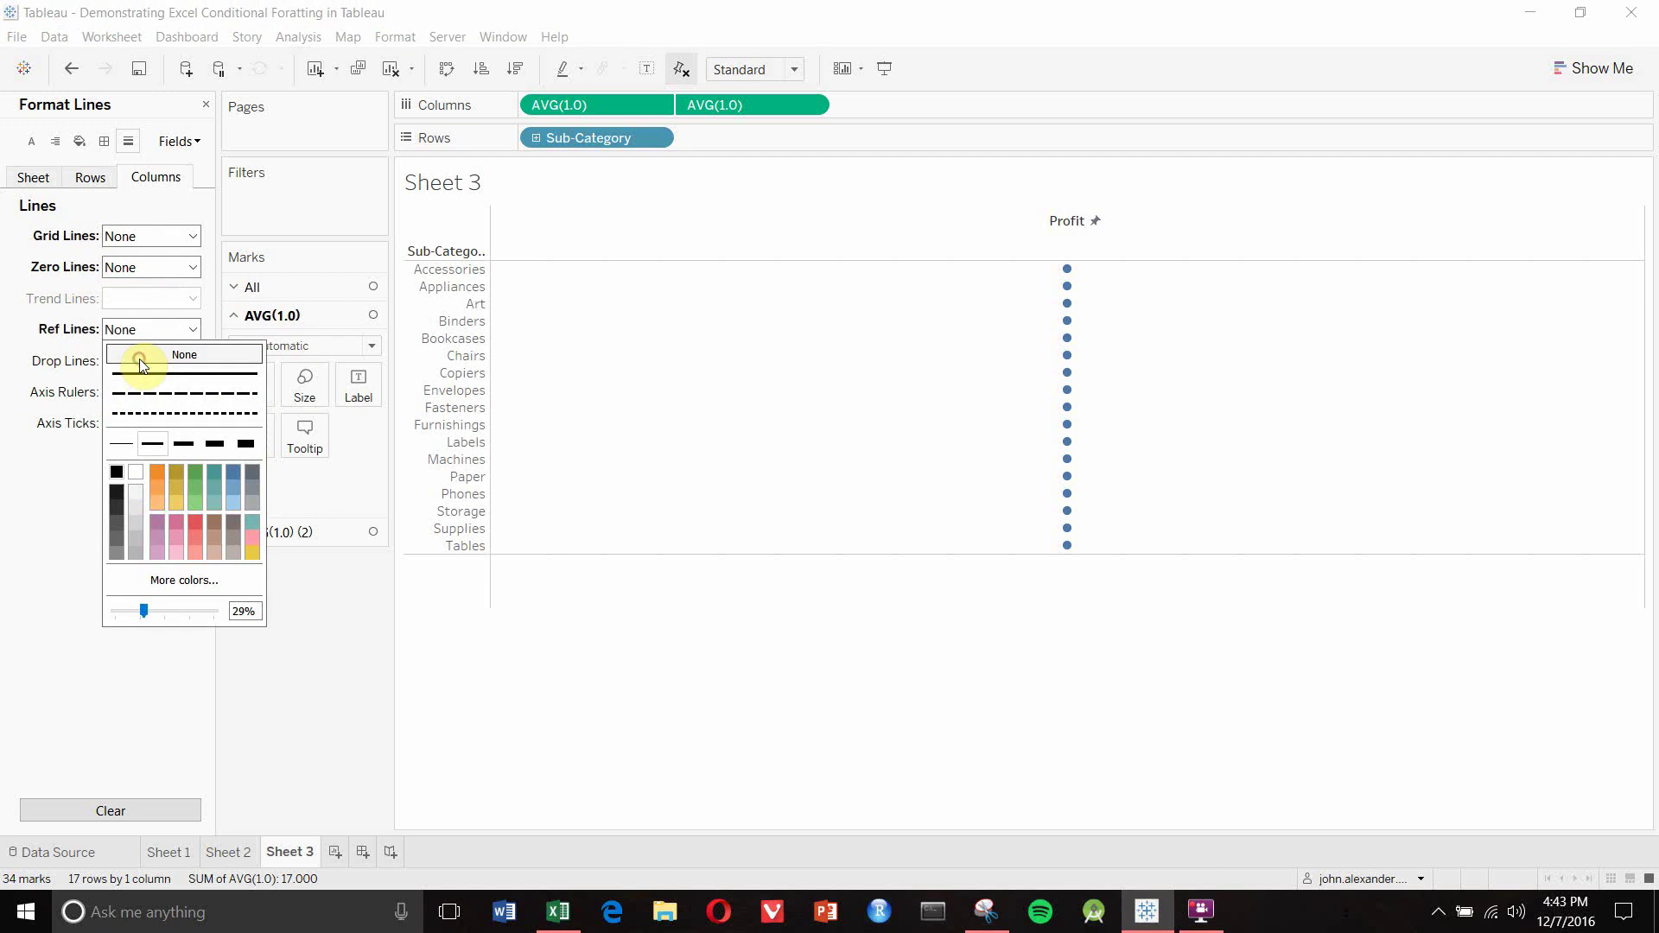
{"action": "left_click", "coordinate": [95, 370]}
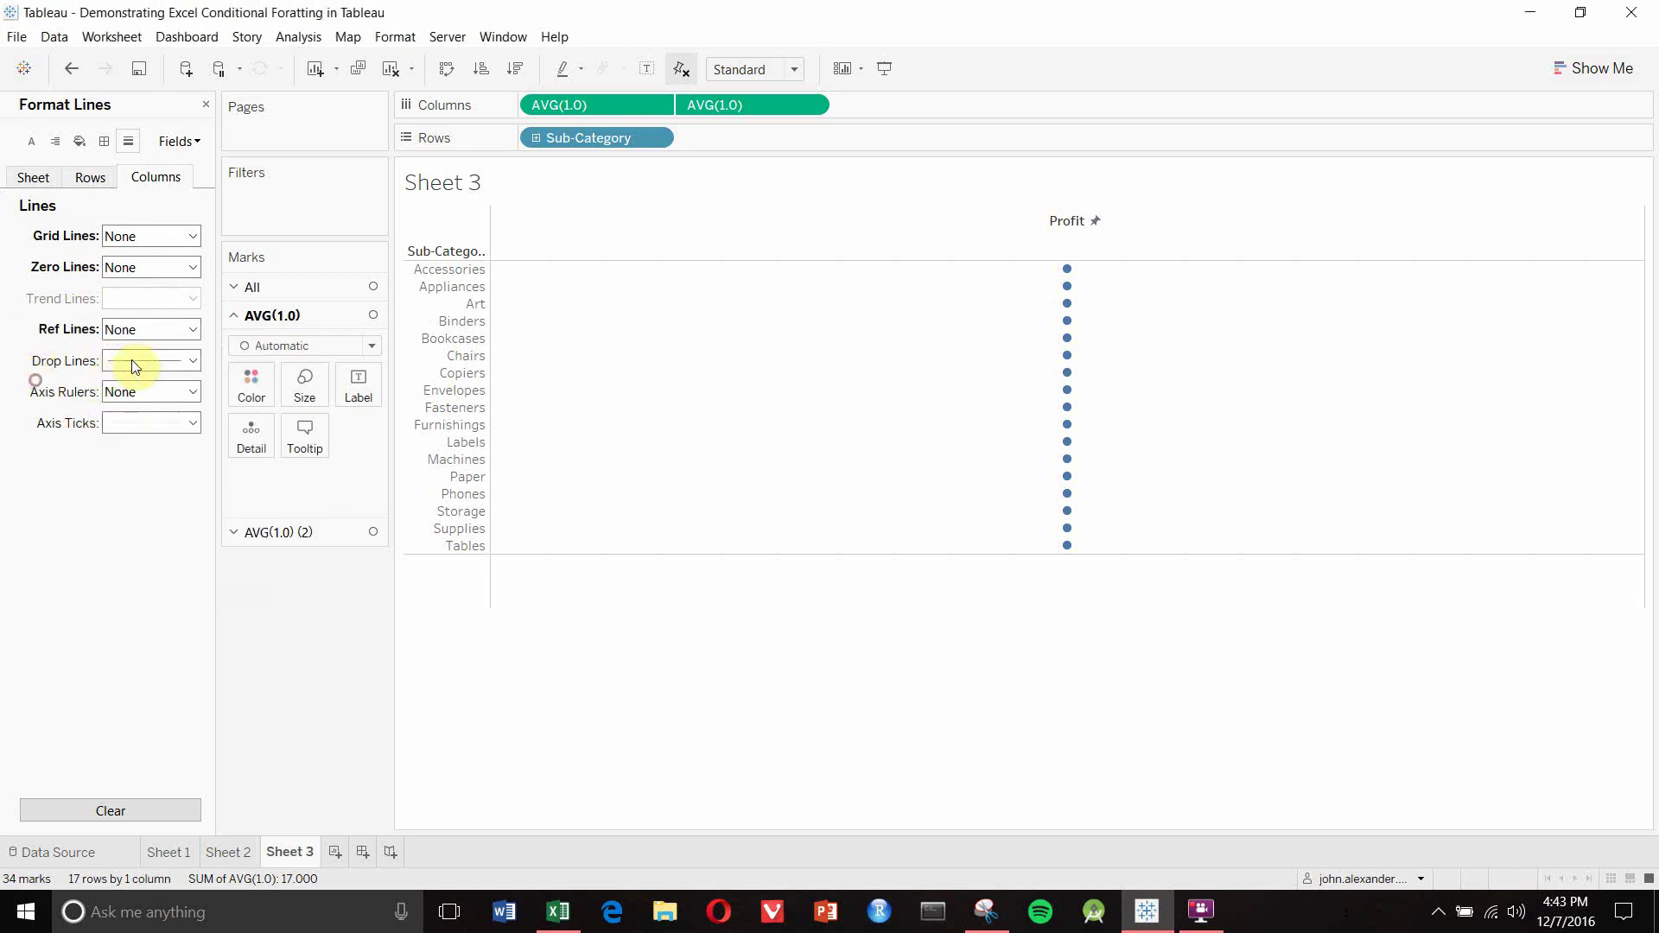
{"action": "left_click", "coordinate": [108, 371]}
{"action": "left_click", "coordinate": [54, 421]}
{"action": "left_click", "coordinate": [126, 422]}
{"action": "left_click", "coordinate": [593, 670]}
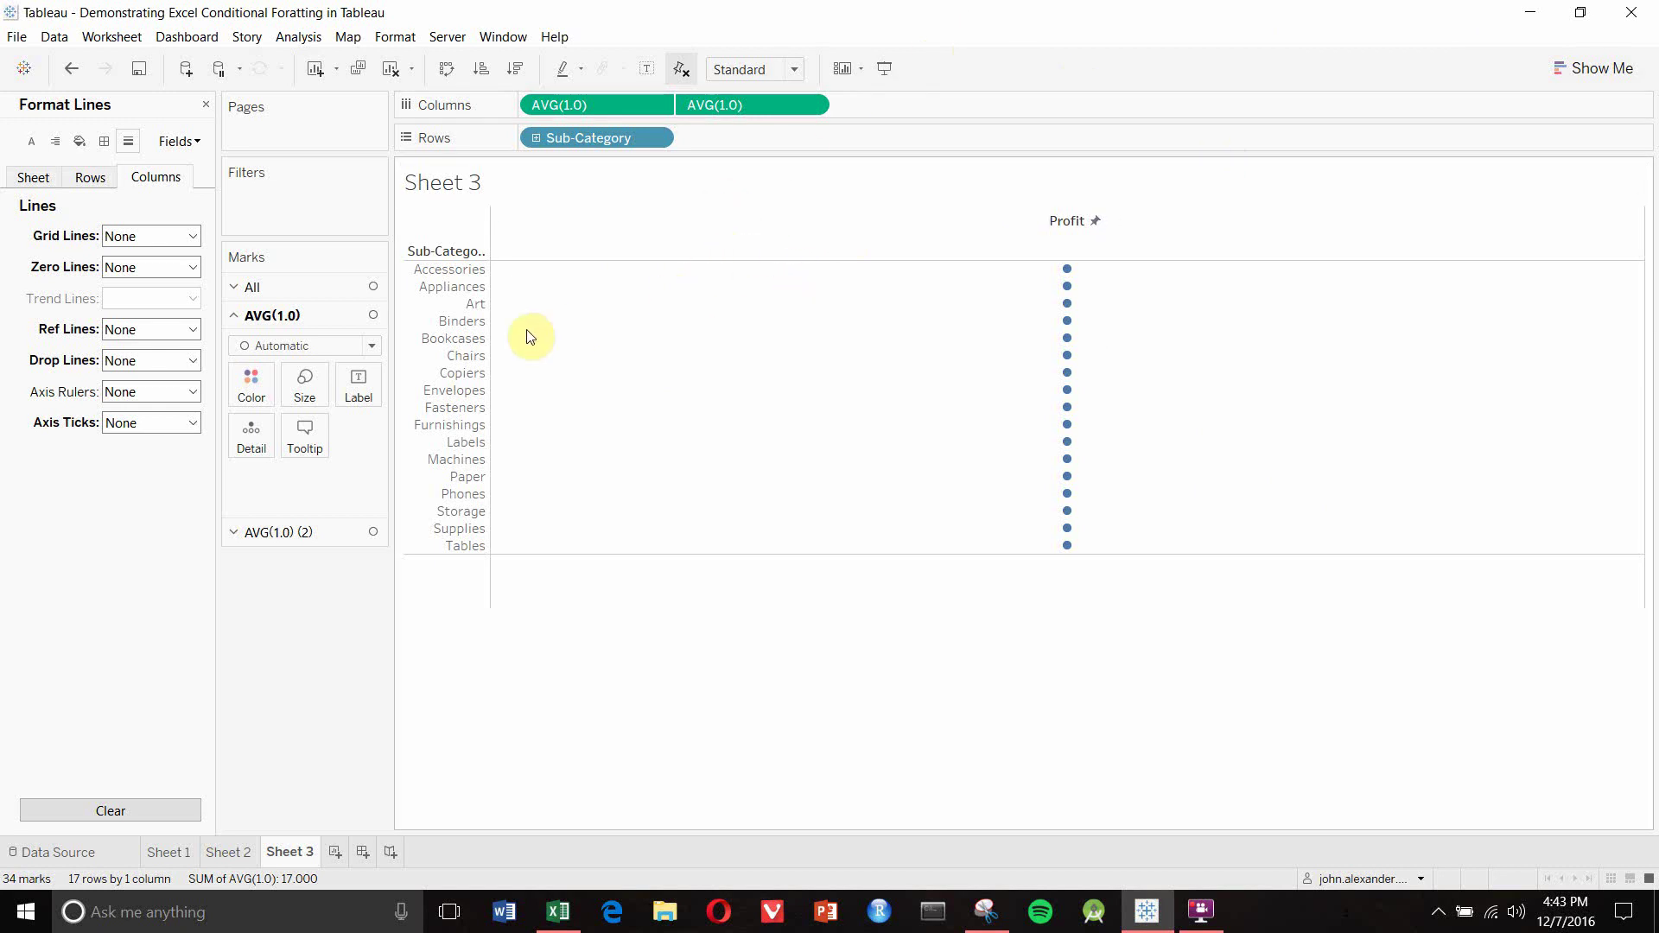
{"action": "left_click", "coordinate": [206, 107]}
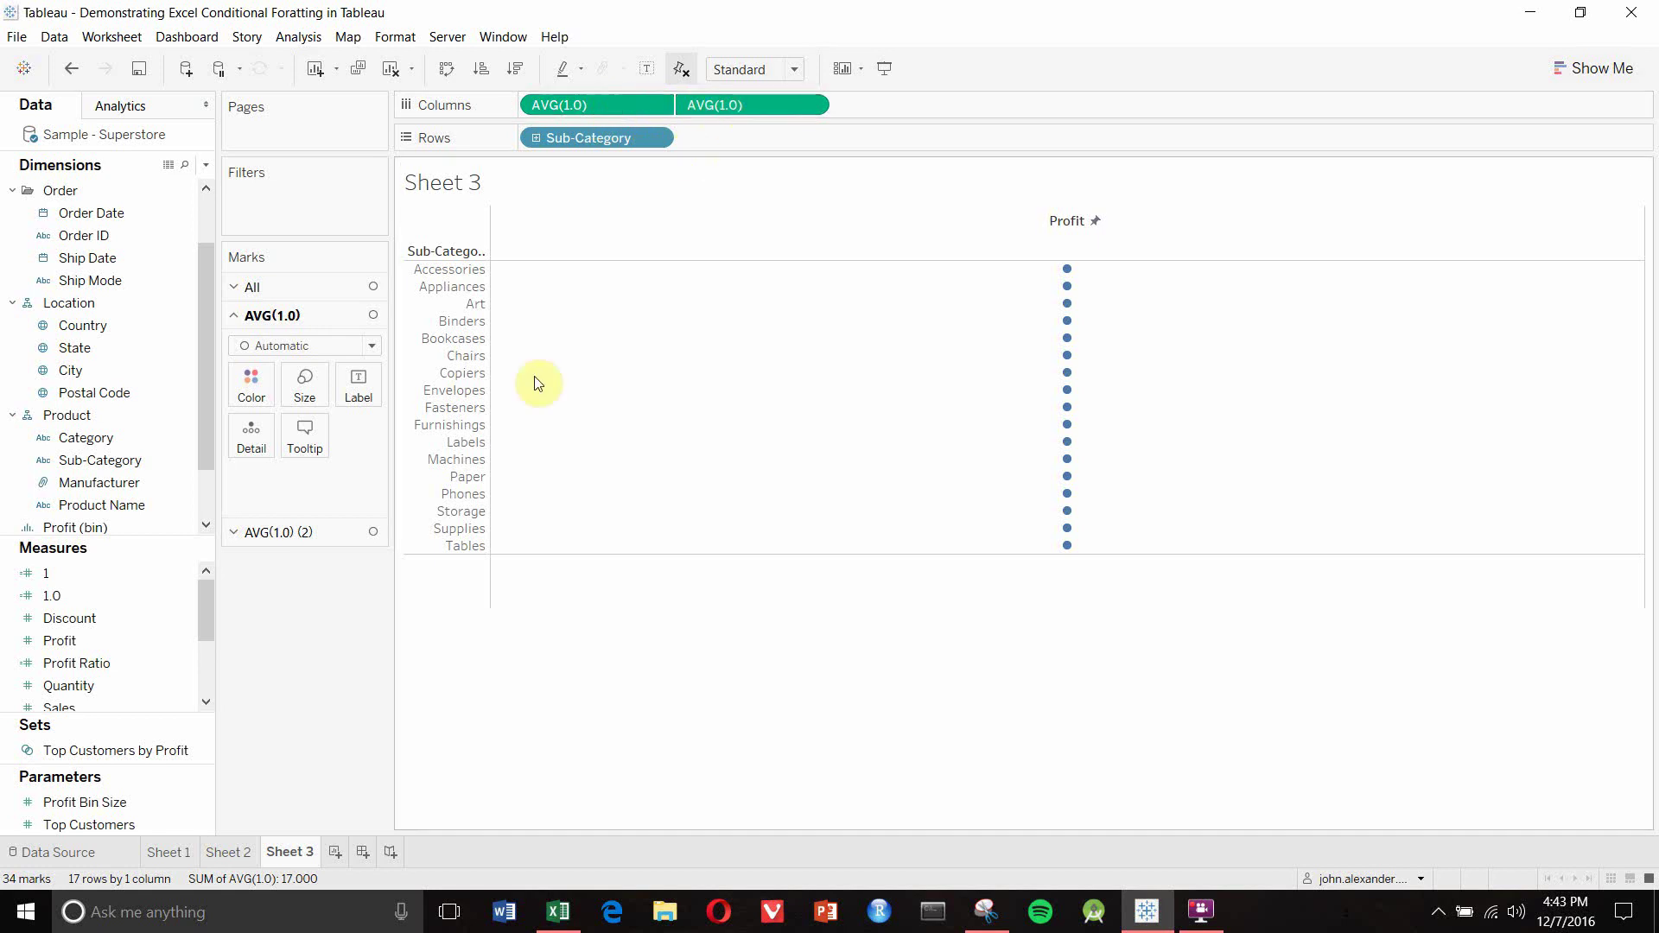
Add Profit as both label and color on the first AVG(1.0) marks and change their mark type to Text
{"action": "left_click", "coordinate": [316, 531]}
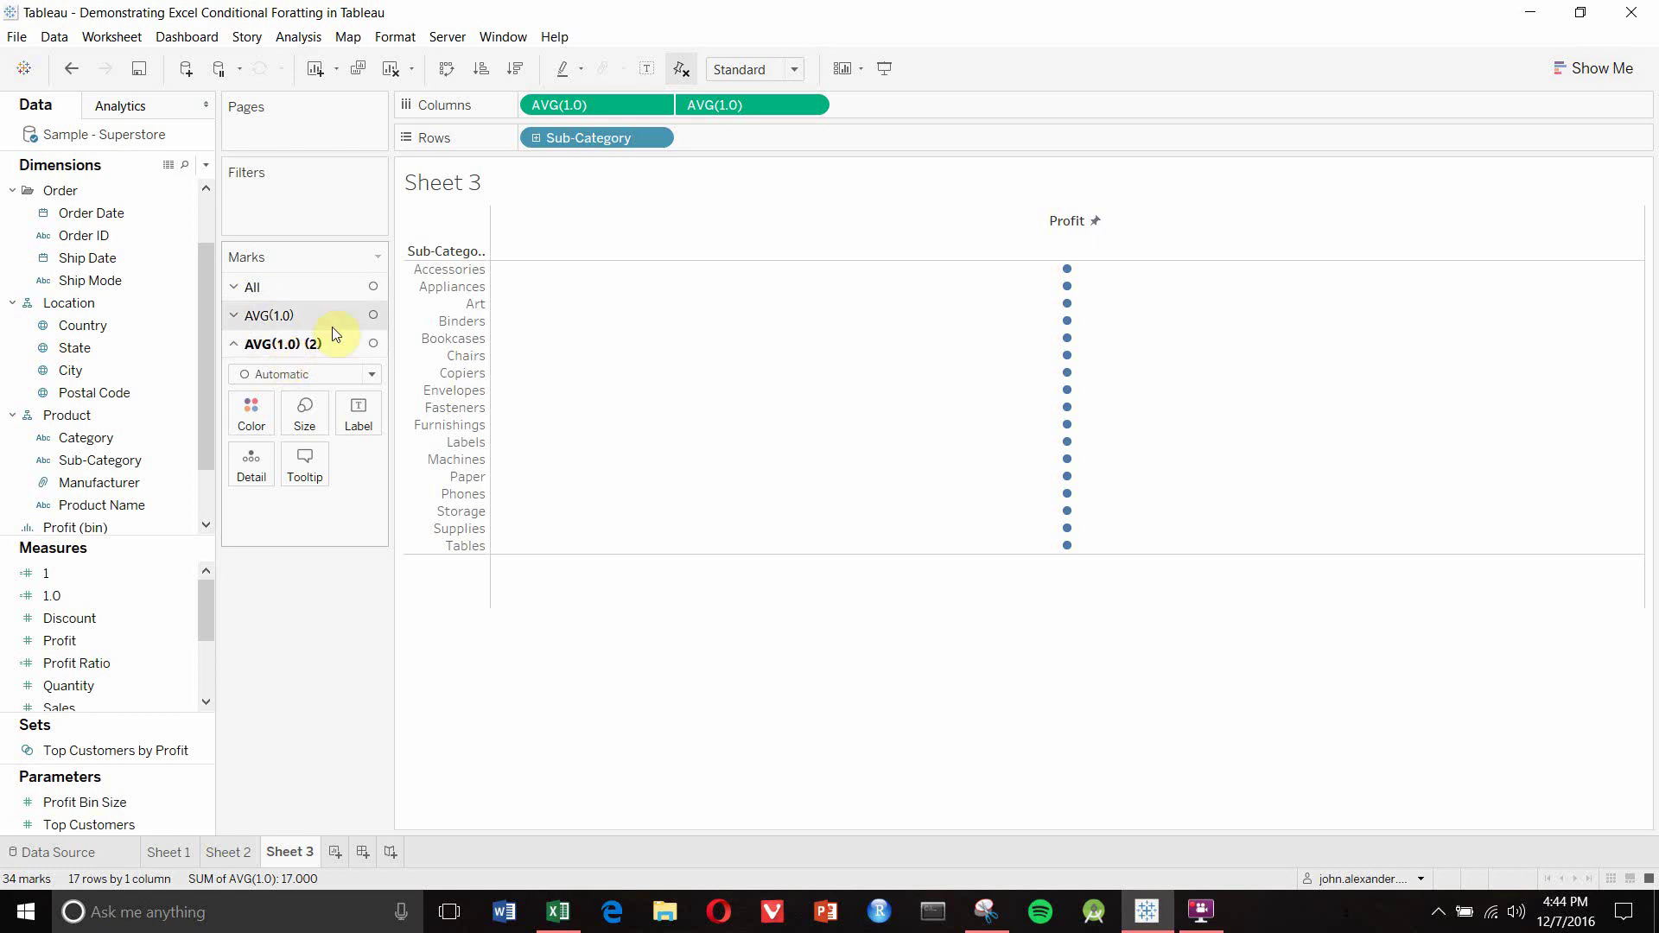
{"action": "left_click", "coordinate": [306, 320]}
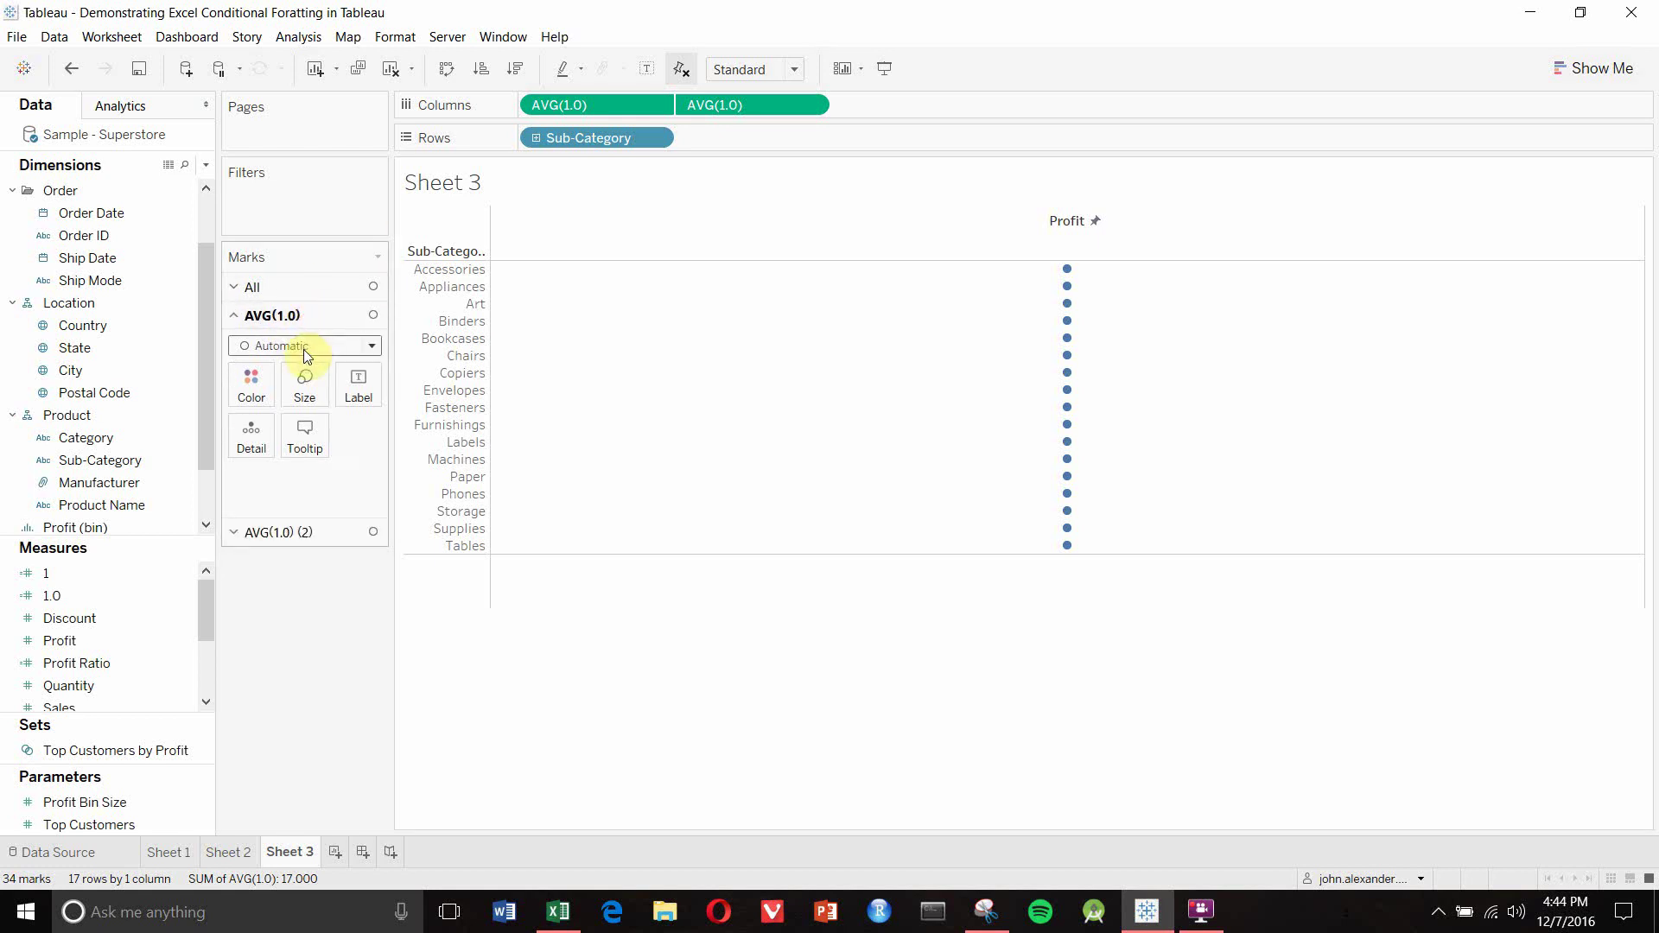
{"action": "left_click", "coordinate": [305, 532]}
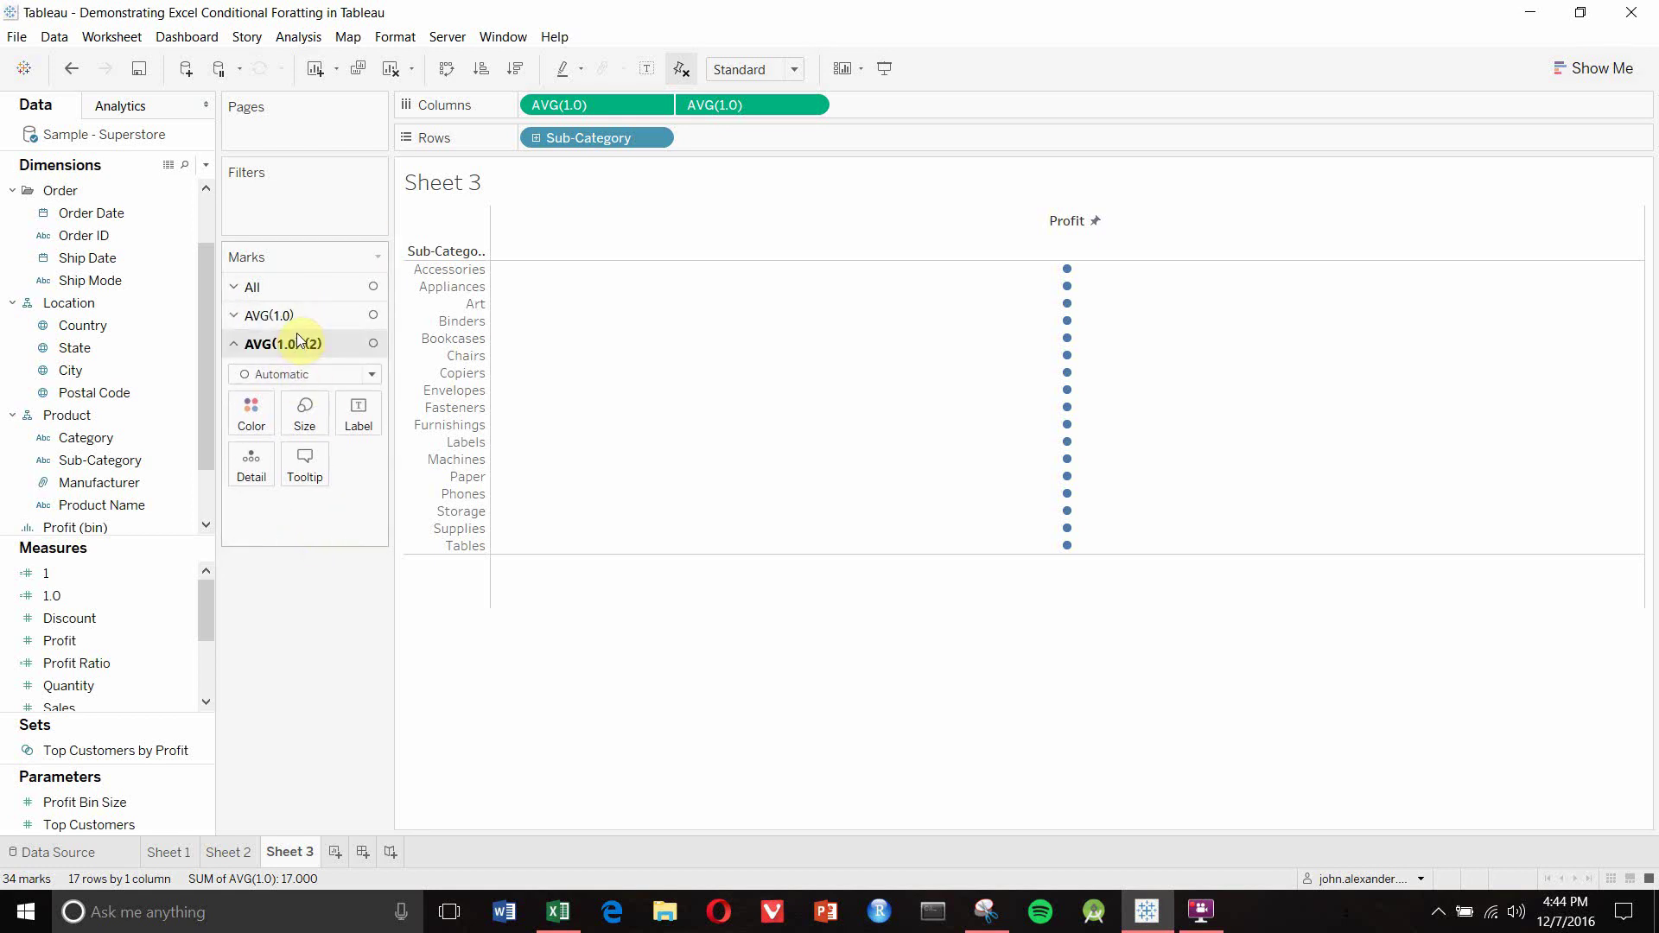
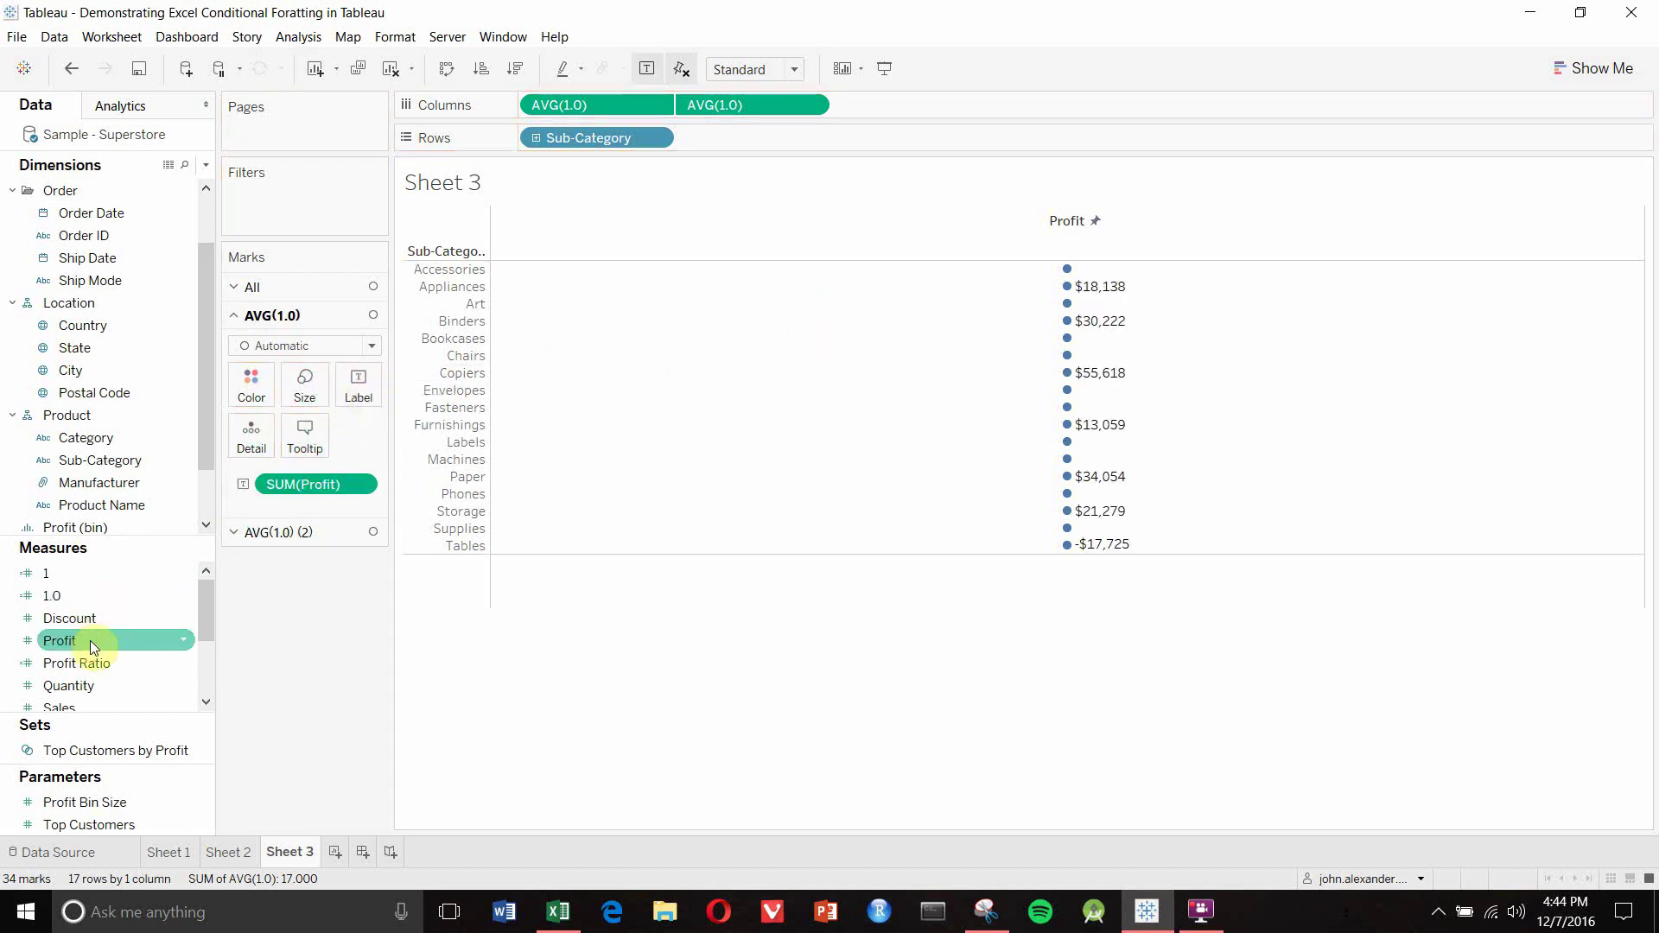
{"action": "left_click_drag", "start_coordinate": [90, 640], "coordinate": [256, 384]}
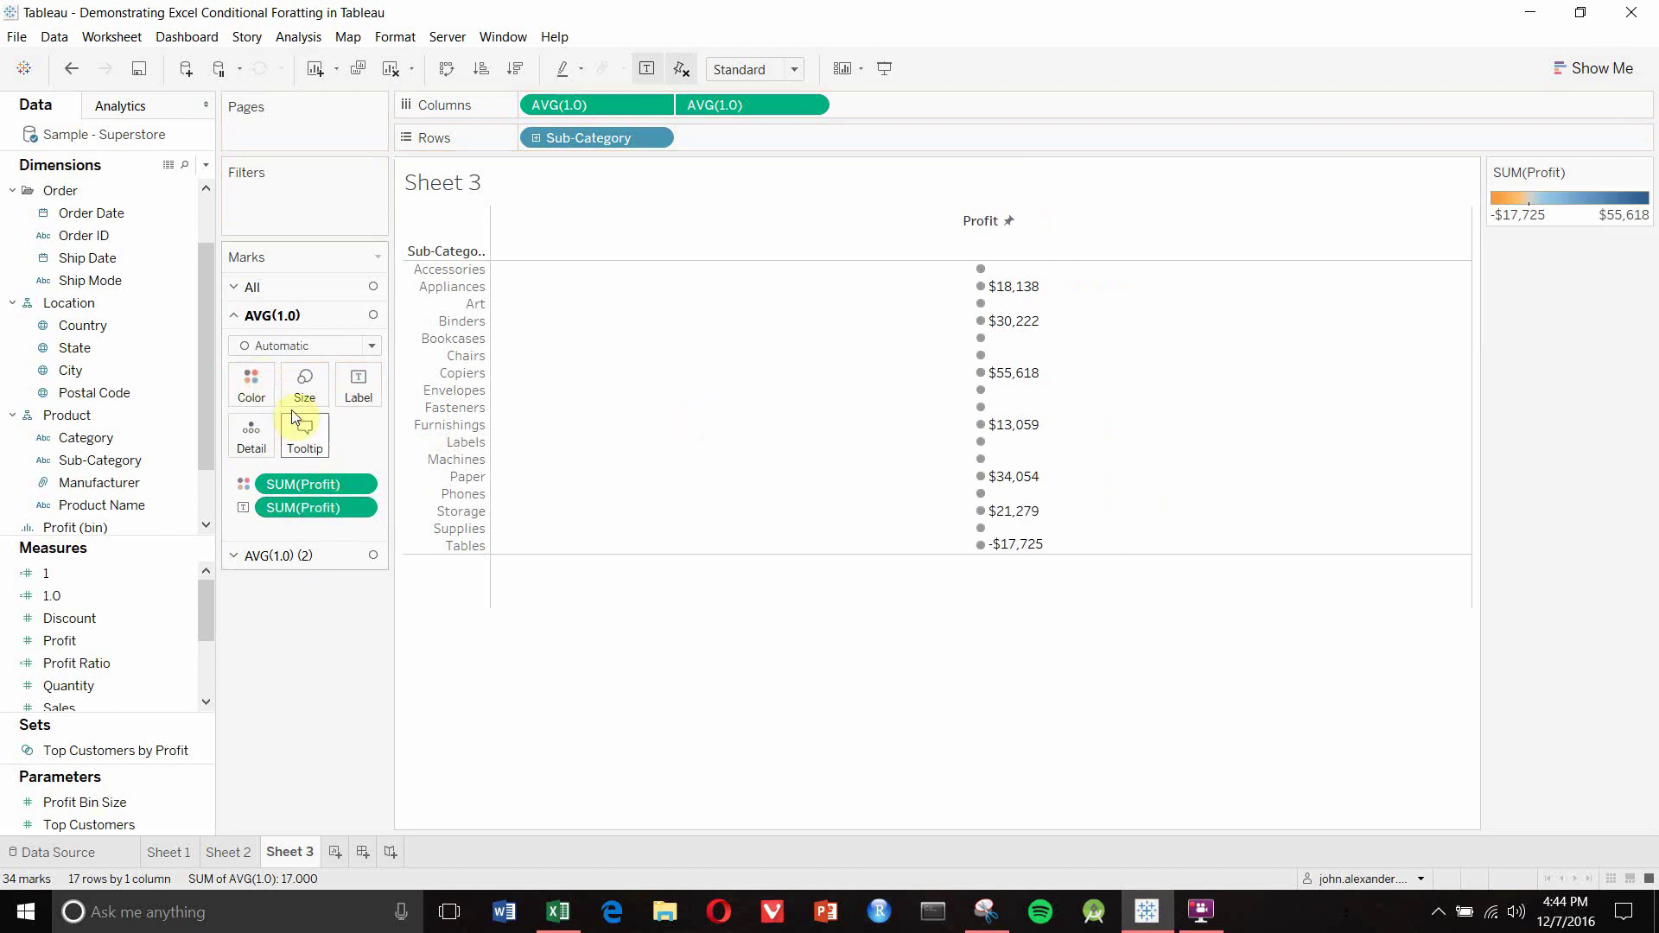
{"action": "left_click", "coordinate": [297, 347]}
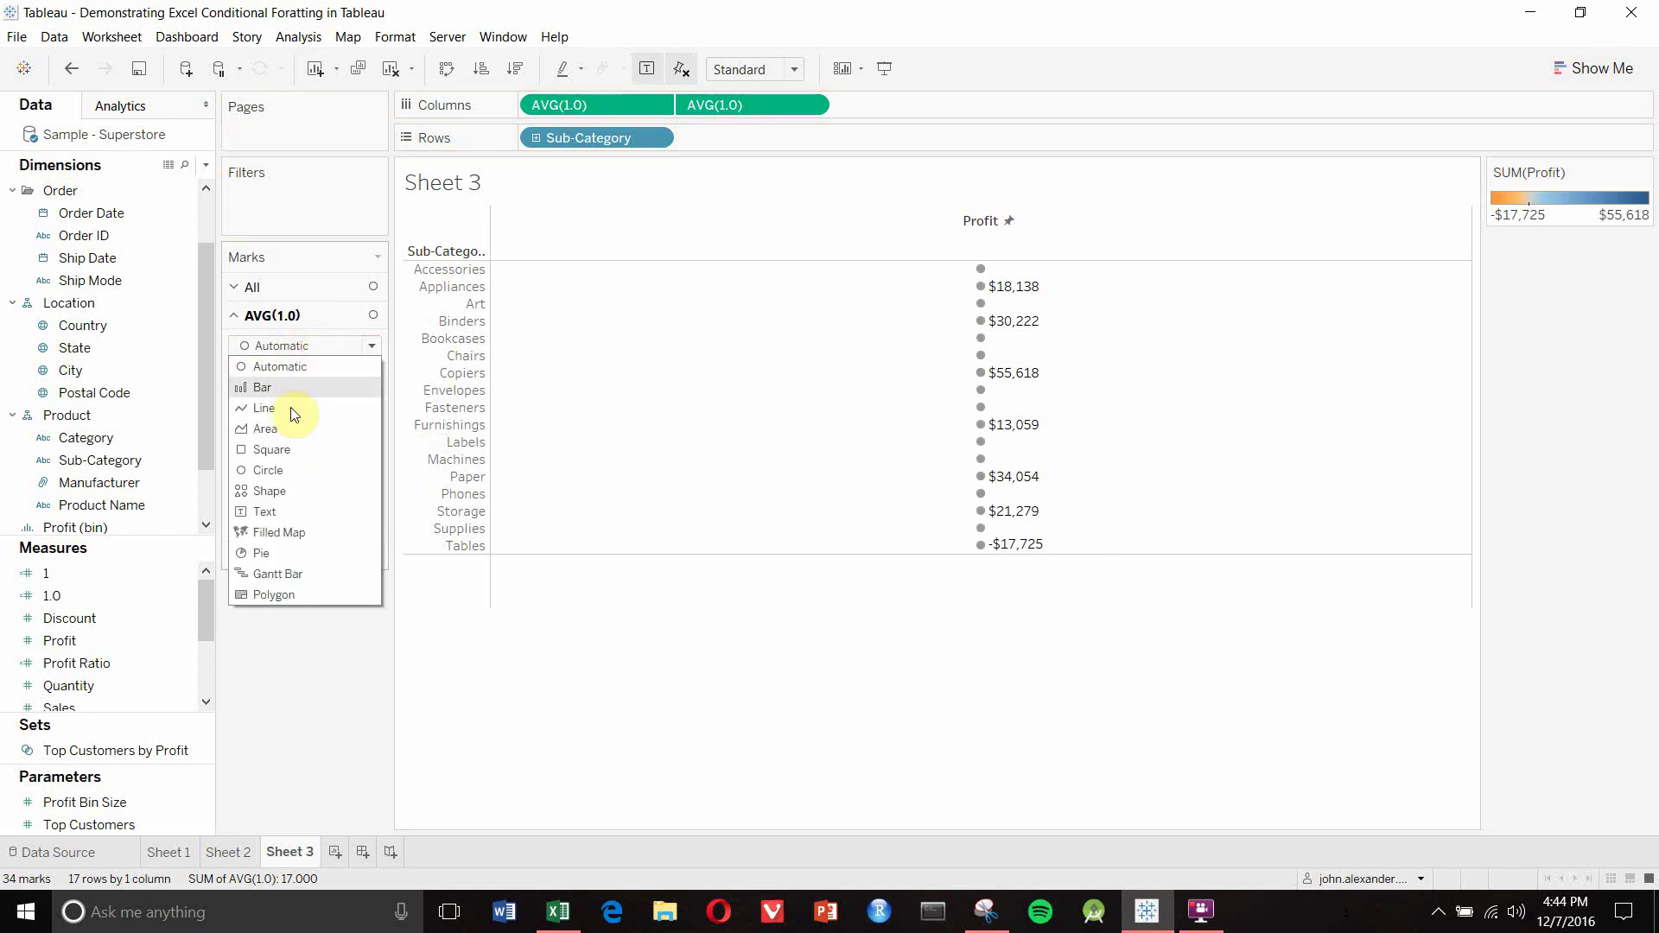
{"action": "left_click", "coordinate": [293, 510]}
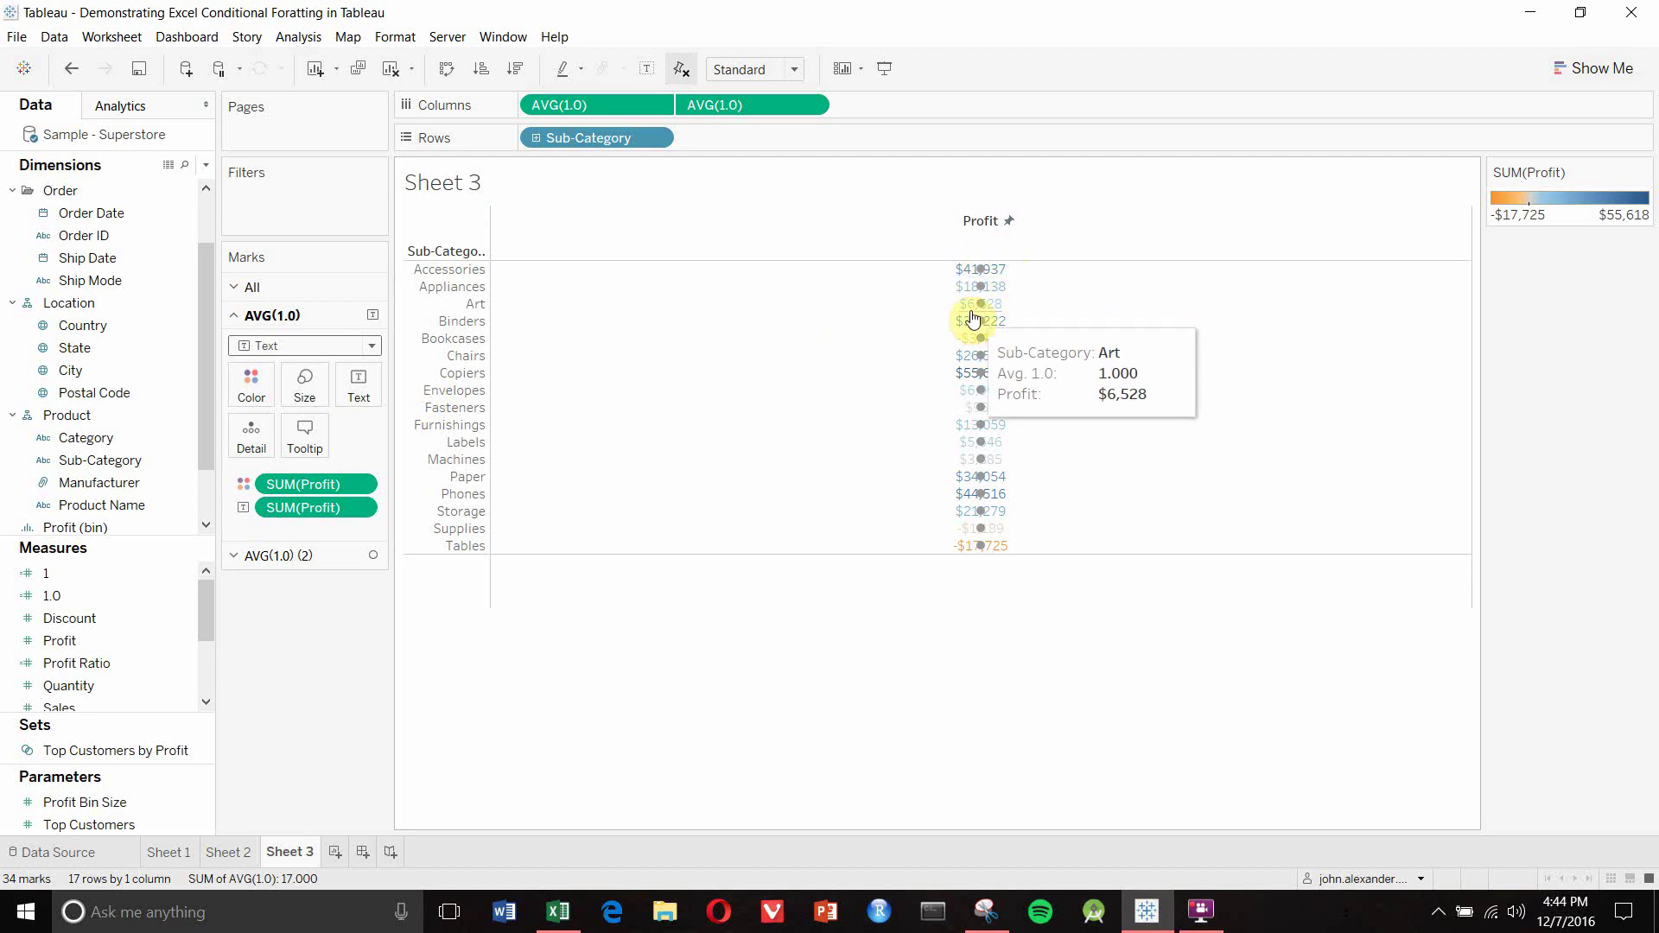
{"action": "mouse_move", "coordinate": [991, 276]}
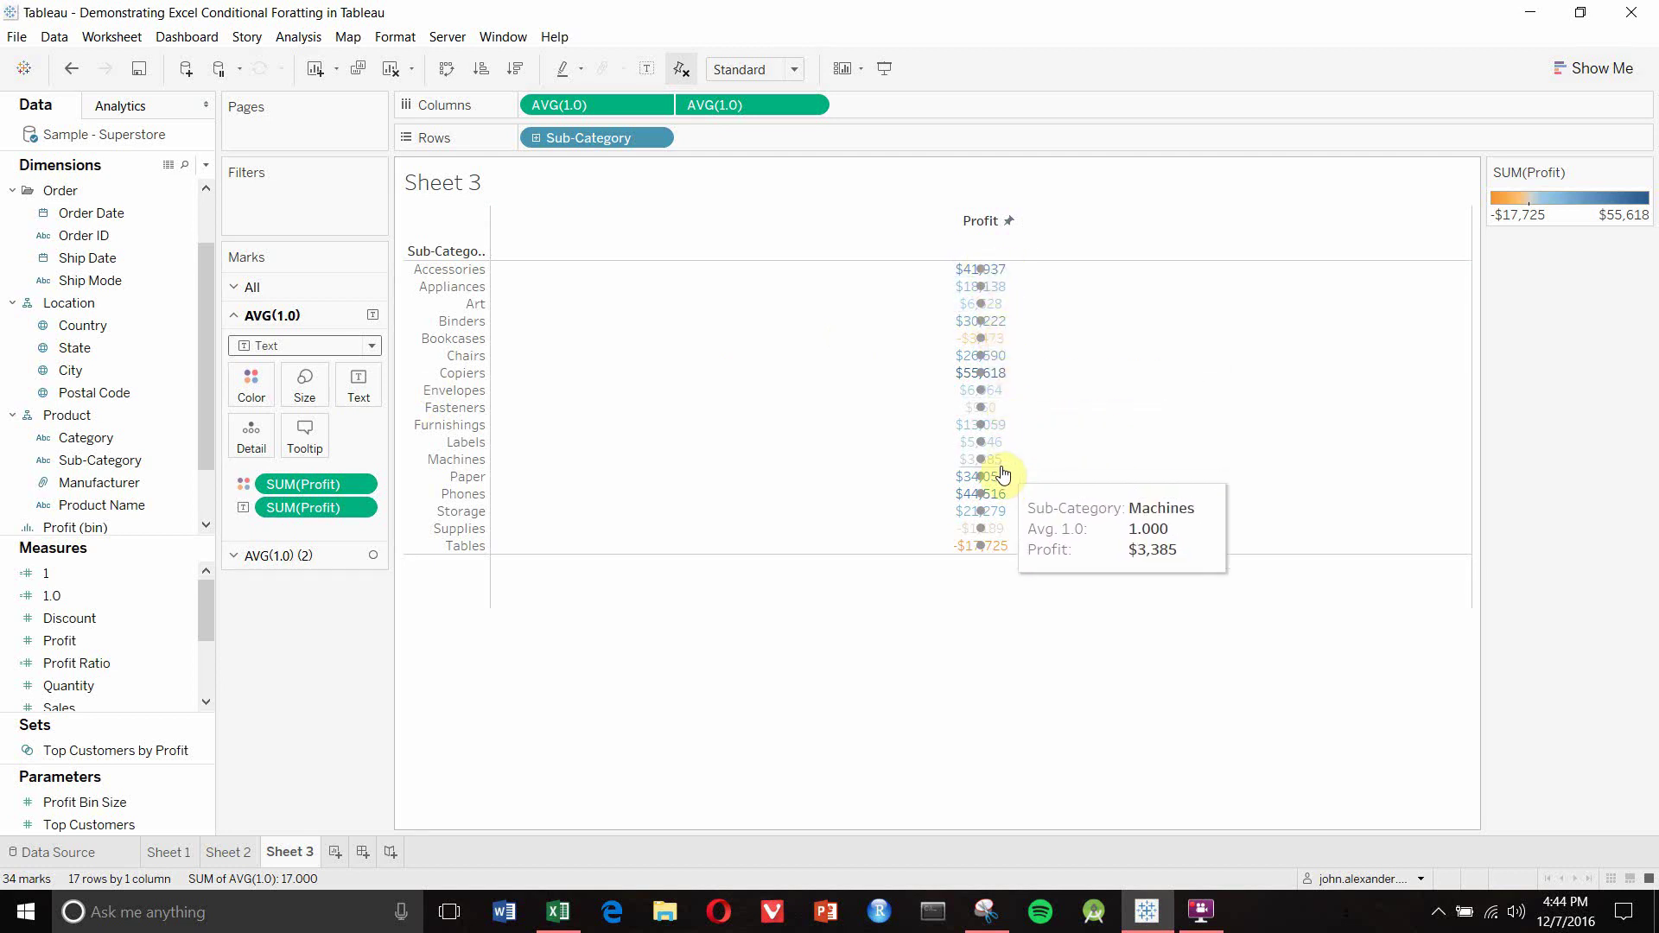
{"action": "mouse_move", "coordinate": [1003, 331]}
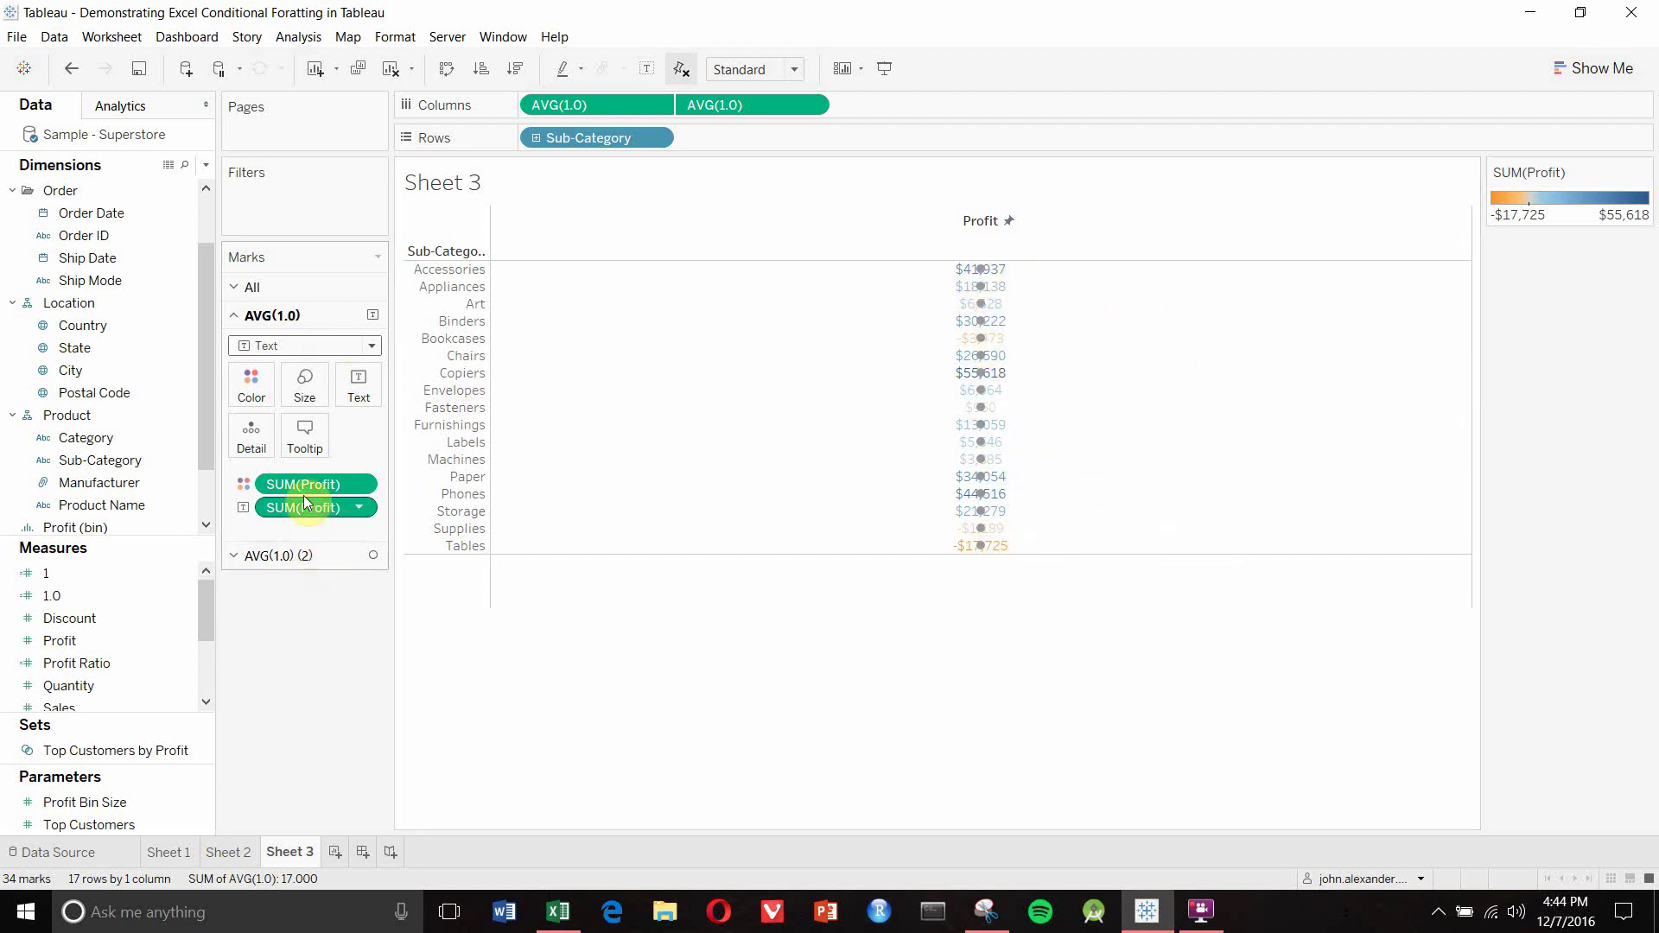
Change the mark type of the second AVG(1.0) marks to Circle
{"action": "left_click", "coordinate": [318, 555]}
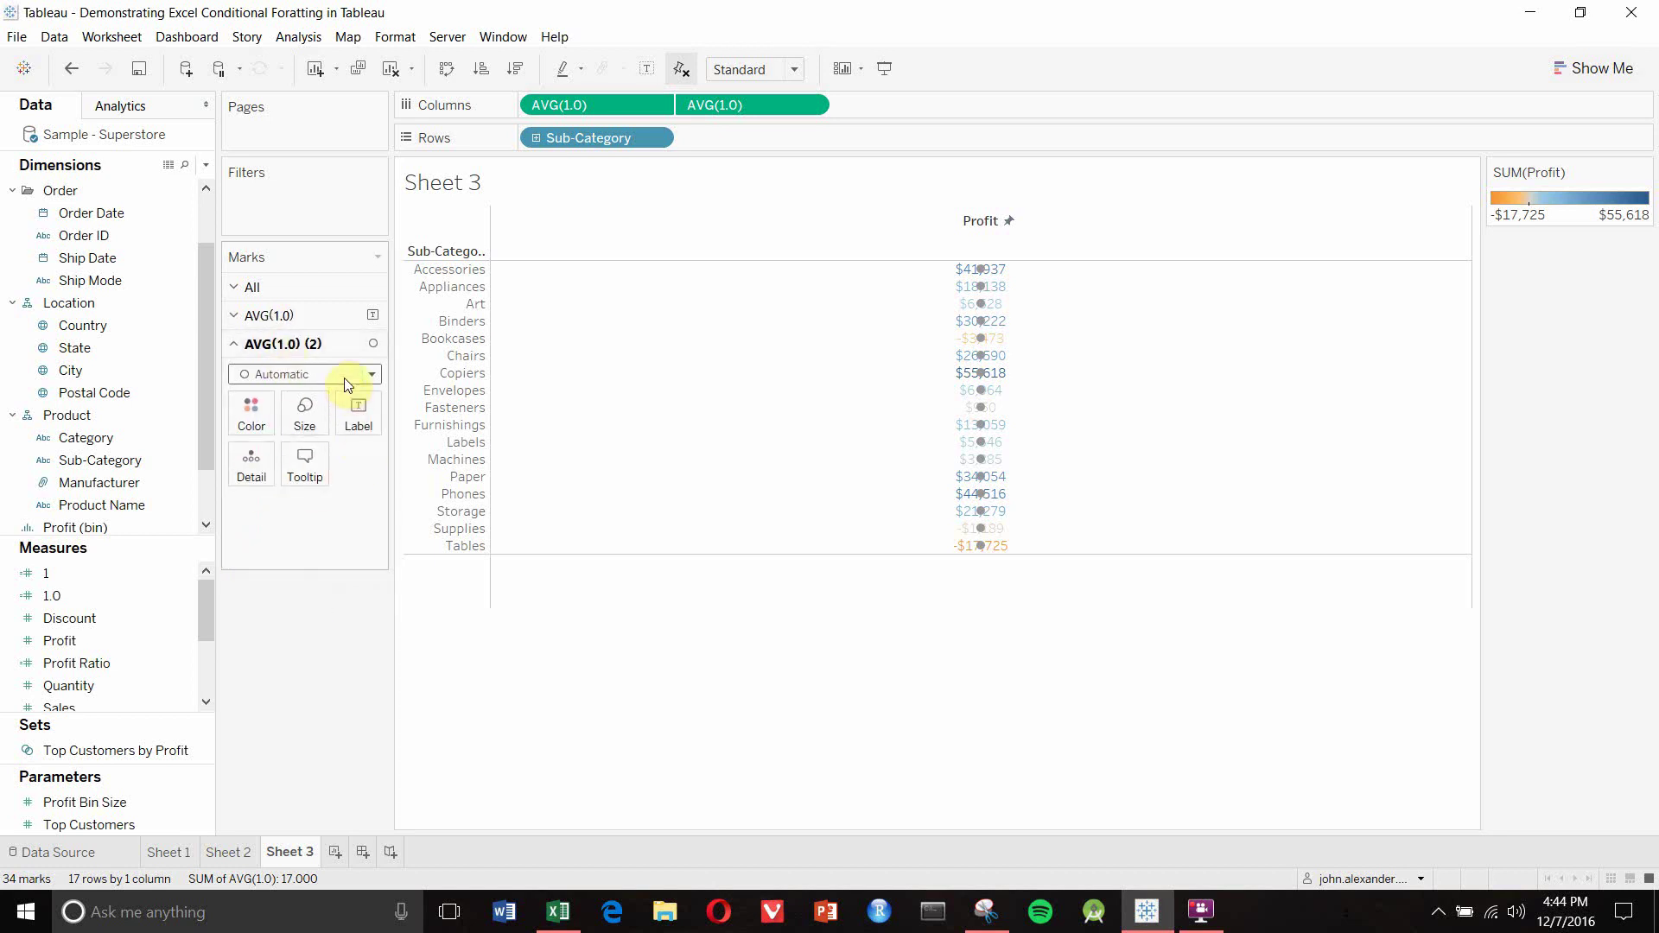
{"action": "left_click", "coordinate": [344, 376]}
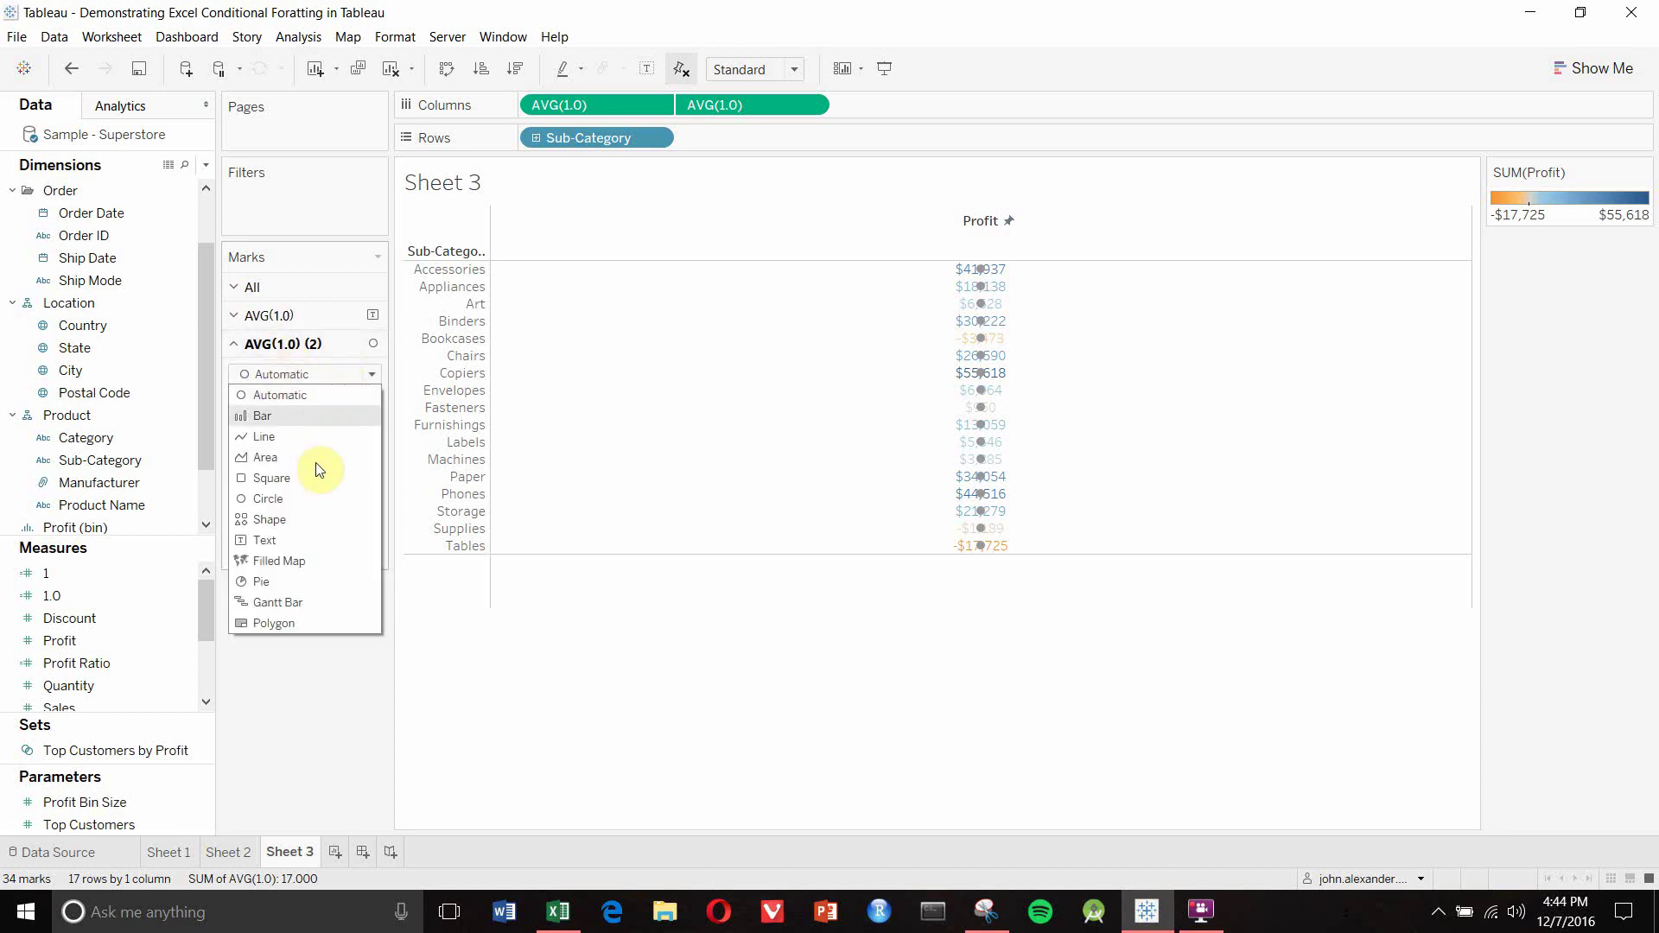
{"action": "left_click", "coordinate": [310, 499]}
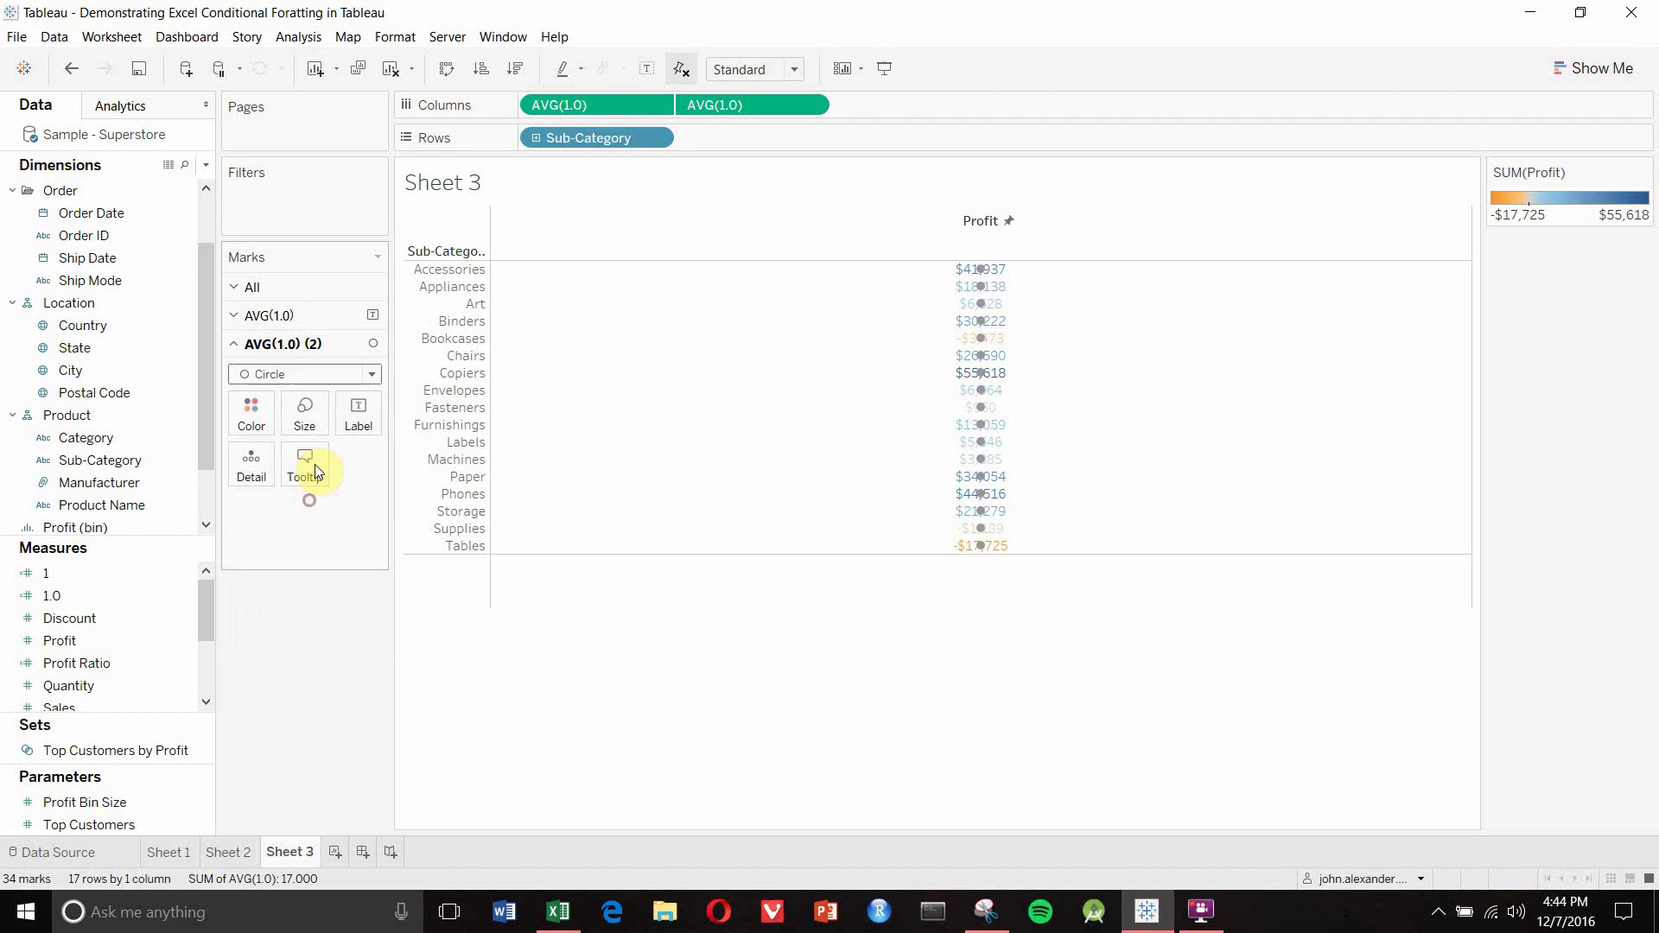
Shrink the second AVG(1.0) circles to the smallest size and set their opacity to 0%
{"action": "left_click", "coordinate": [308, 408]}
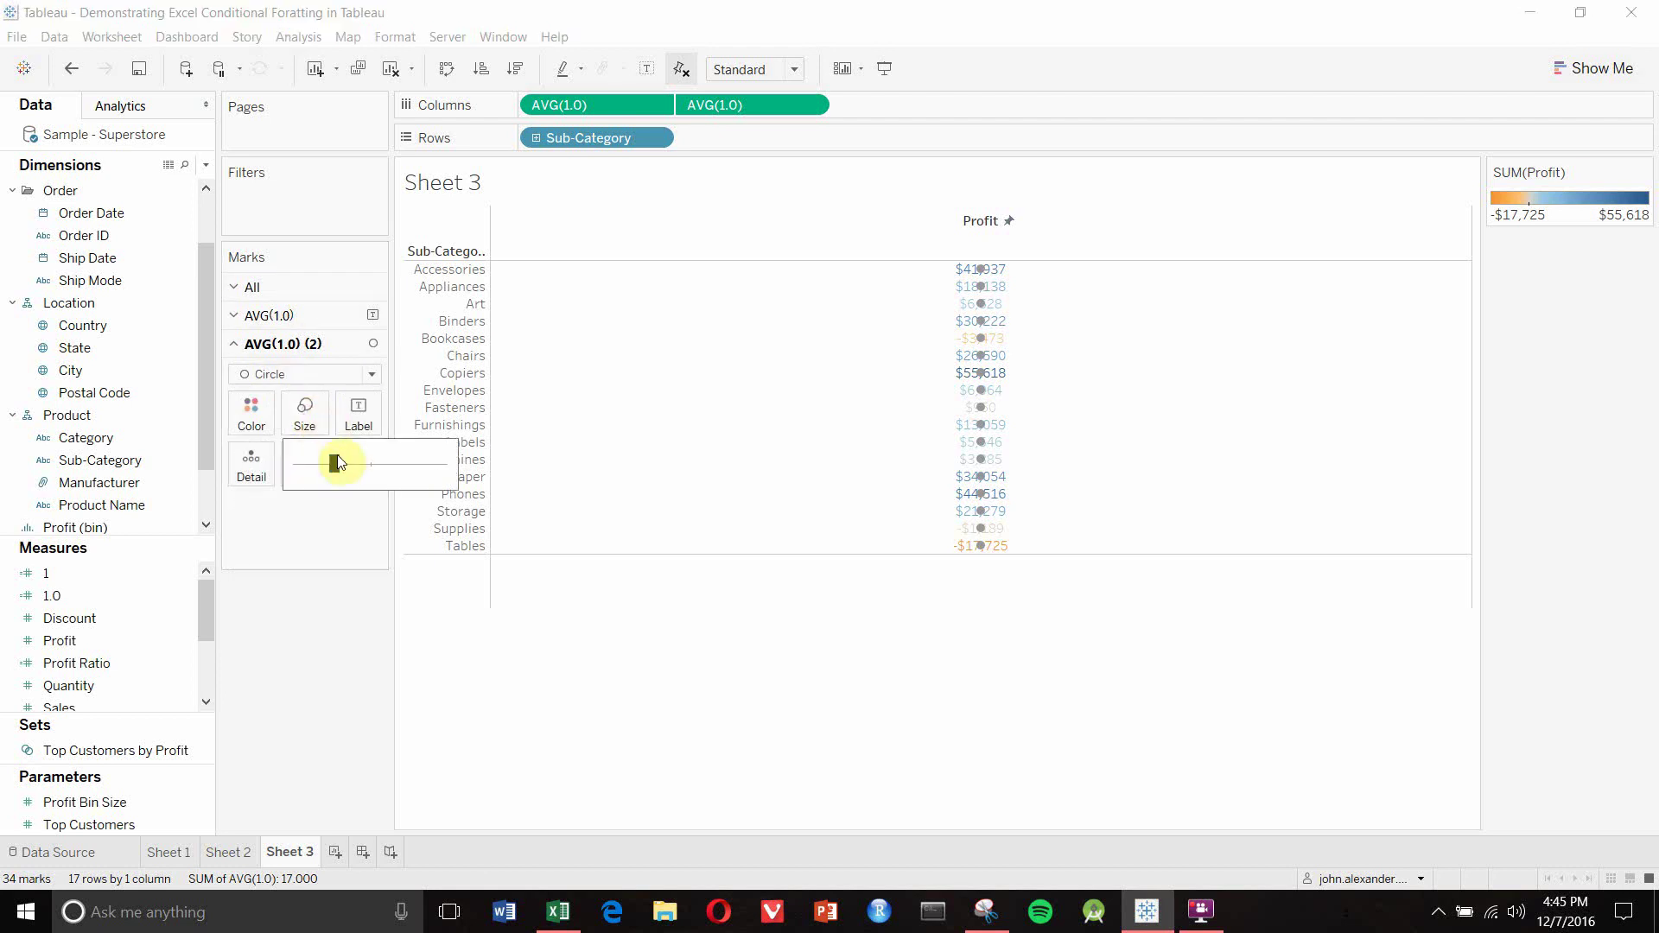
{"action": "left_click_drag", "start_coordinate": [270, 483], "coordinate": [290, 474]}
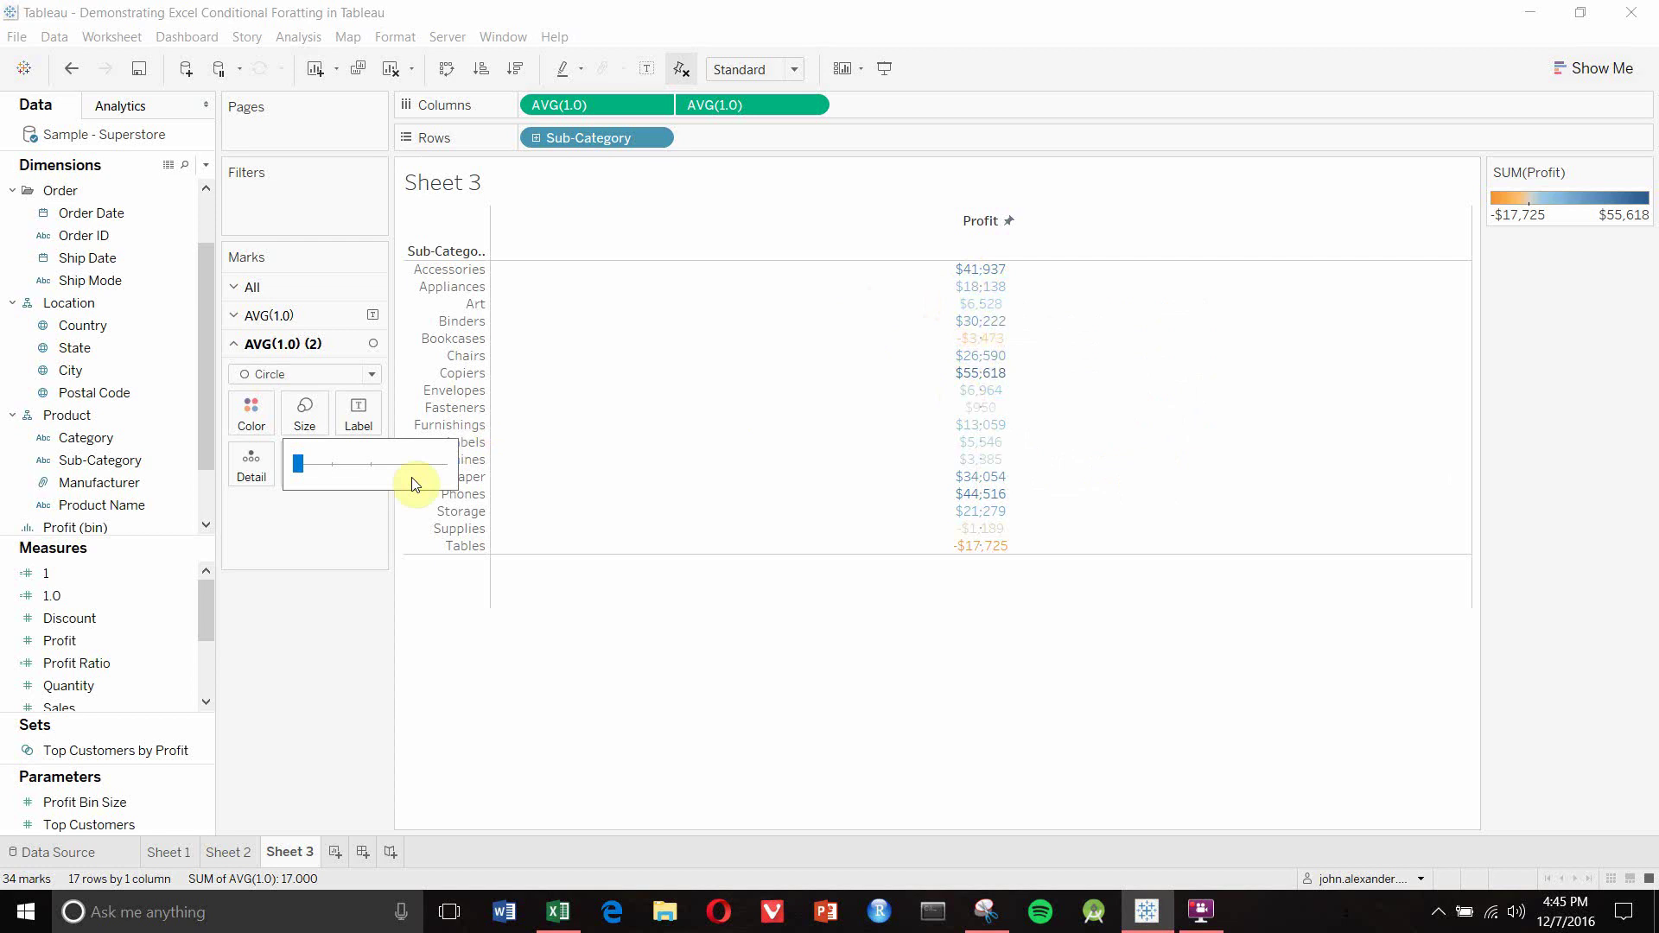
{"action": "left_click", "coordinate": [321, 525]}
{"action": "left_click", "coordinate": [262, 420]}
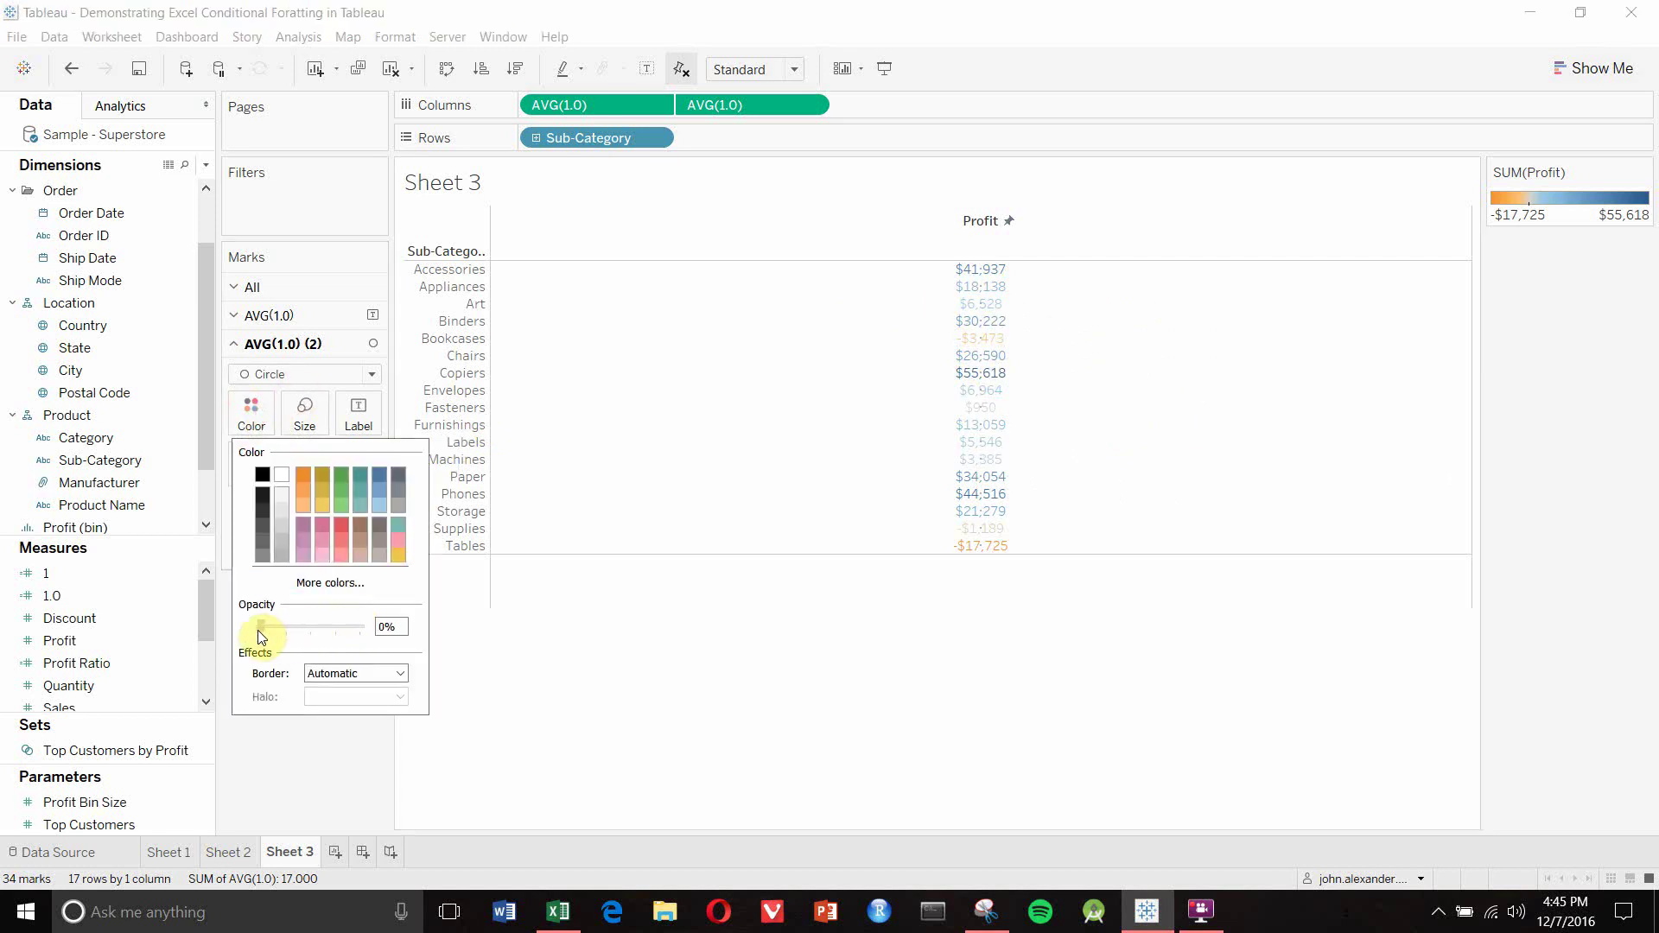
{"action": "left_click", "coordinate": [267, 792]}
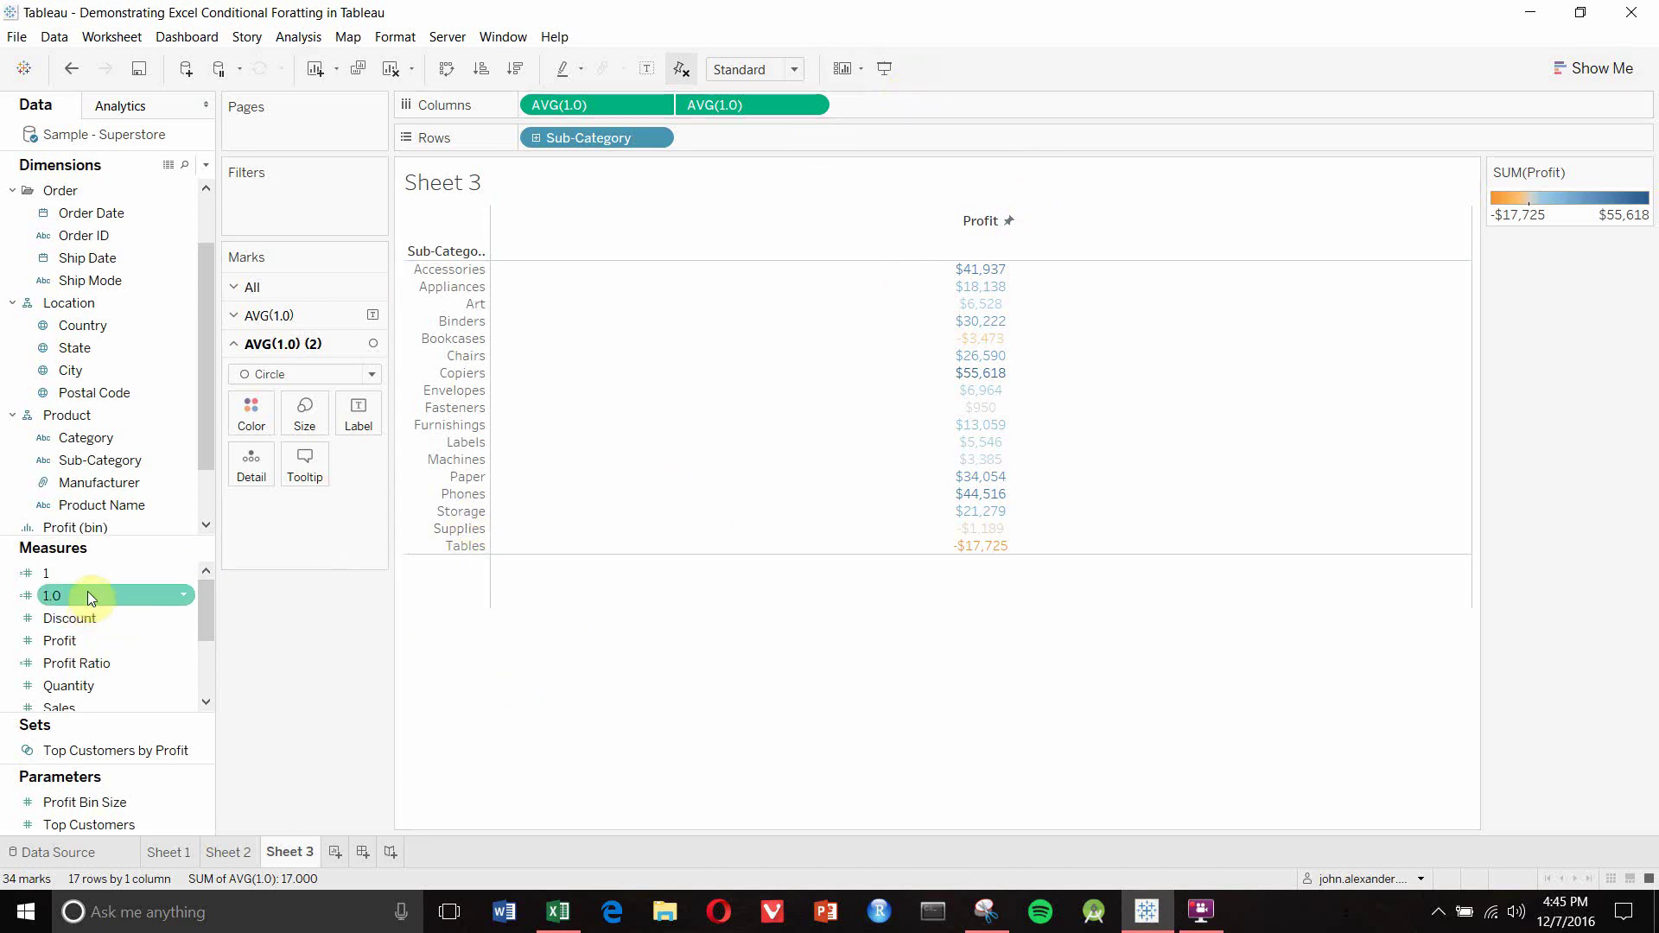
Check the formatted example table in Excel, return to Tableau and add the 1.0 measure to Columns two more times
{"action": "left_click", "coordinate": [559, 916]}
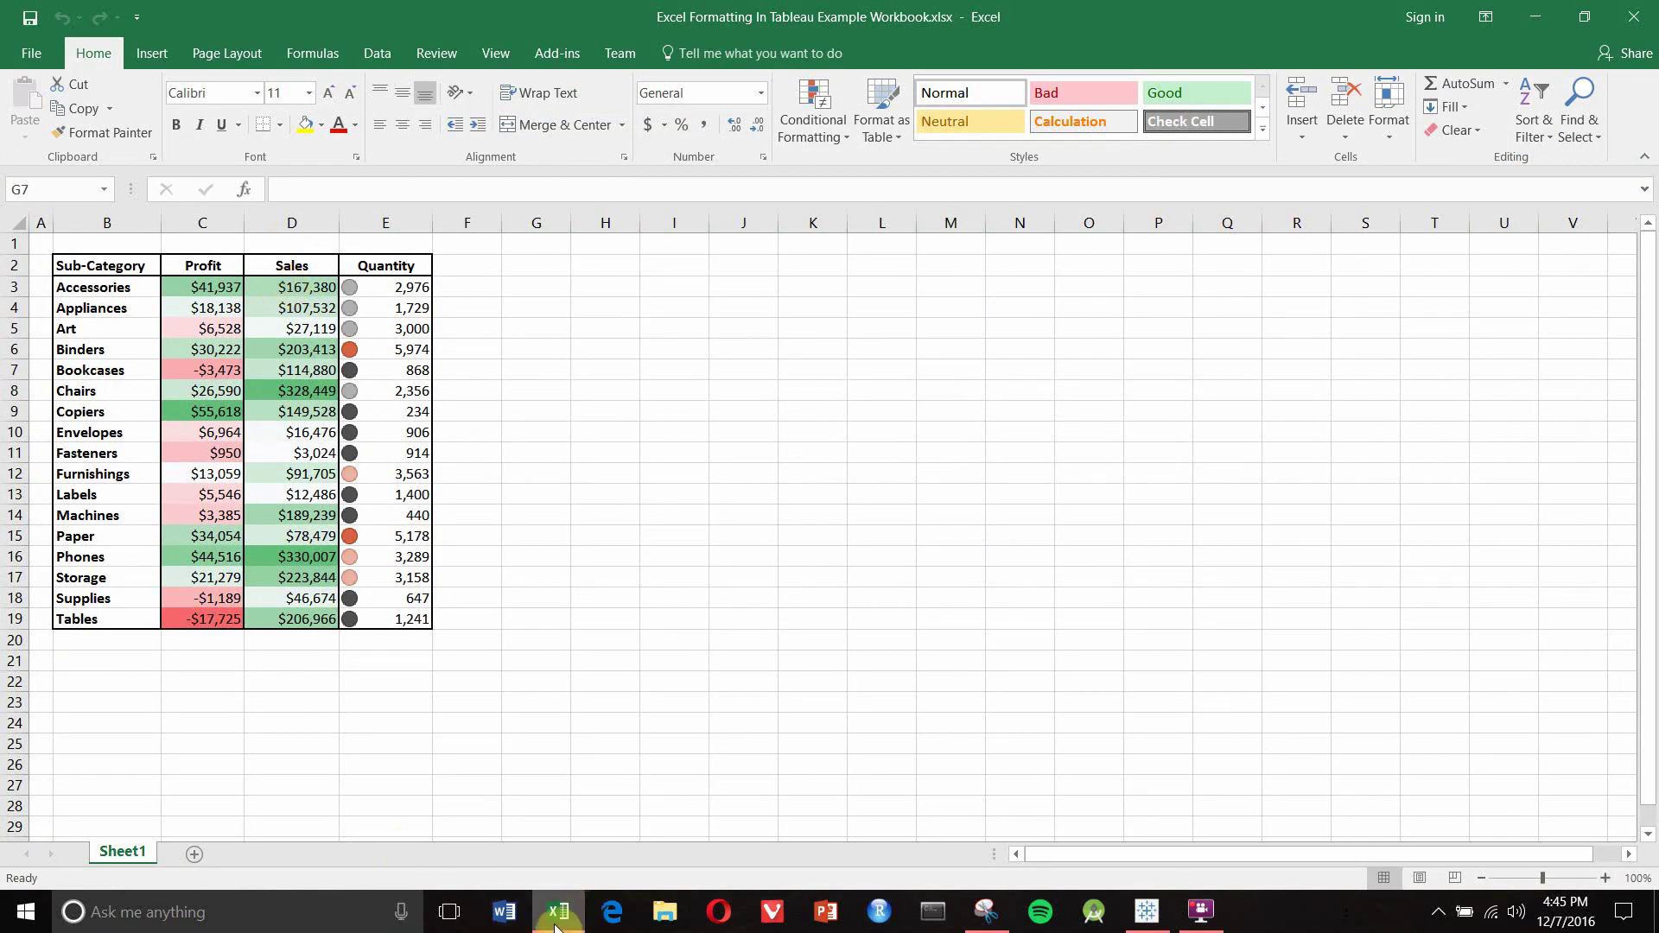
{"action": "left_click", "coordinate": [1152, 916]}
{"action": "left_click_drag", "start_coordinate": [53, 596], "coordinate": [871, 104]}
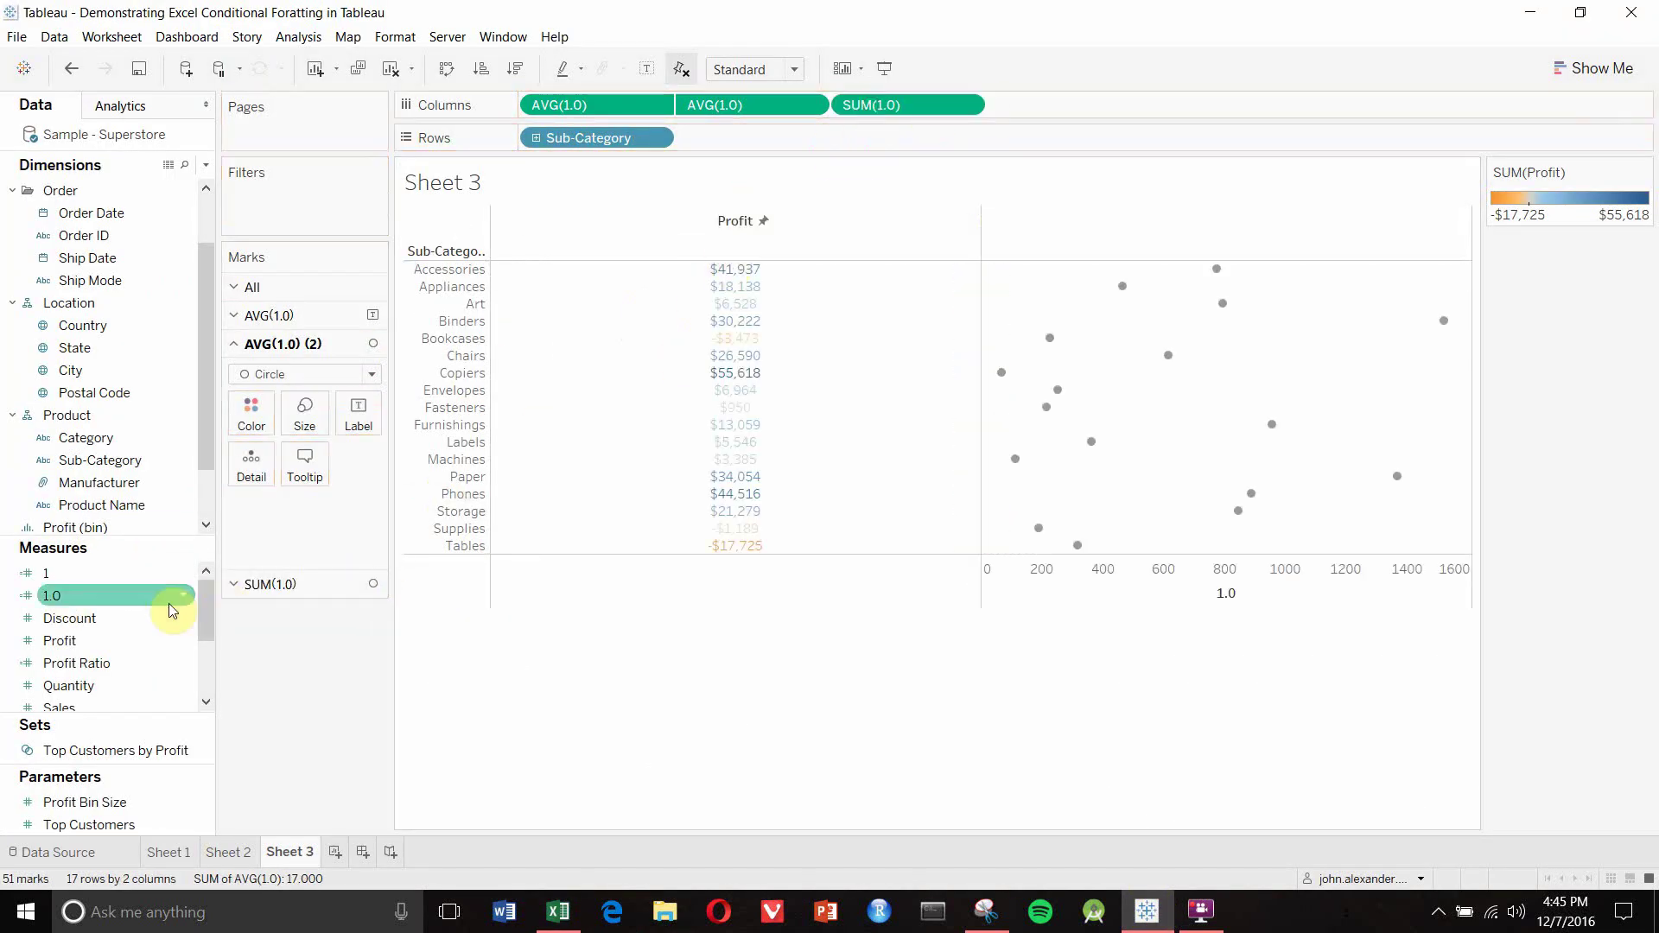
{"action": "left_click_drag", "start_coordinate": [112, 600], "coordinate": [1058, 121]}
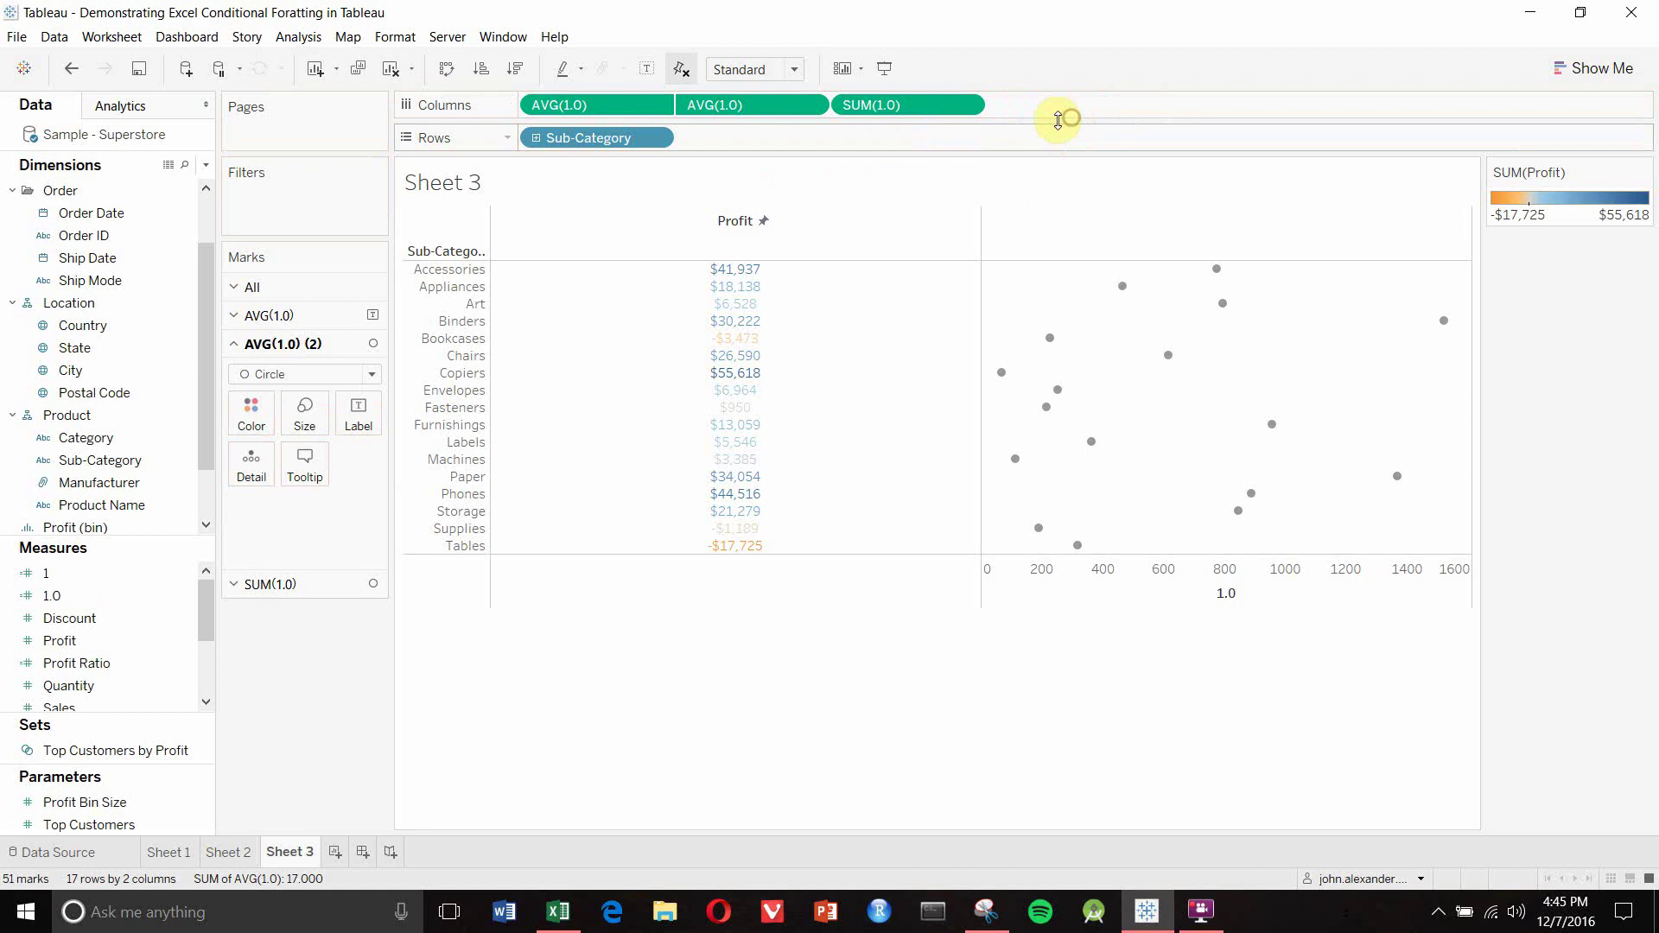
{"action": "left_click_drag", "start_coordinate": [100, 595], "coordinate": [1054, 108]}
Change the aggregation of both new 1.0 fields to Average and combine them as a dual axis
{"action": "left_click", "coordinate": [963, 107]}
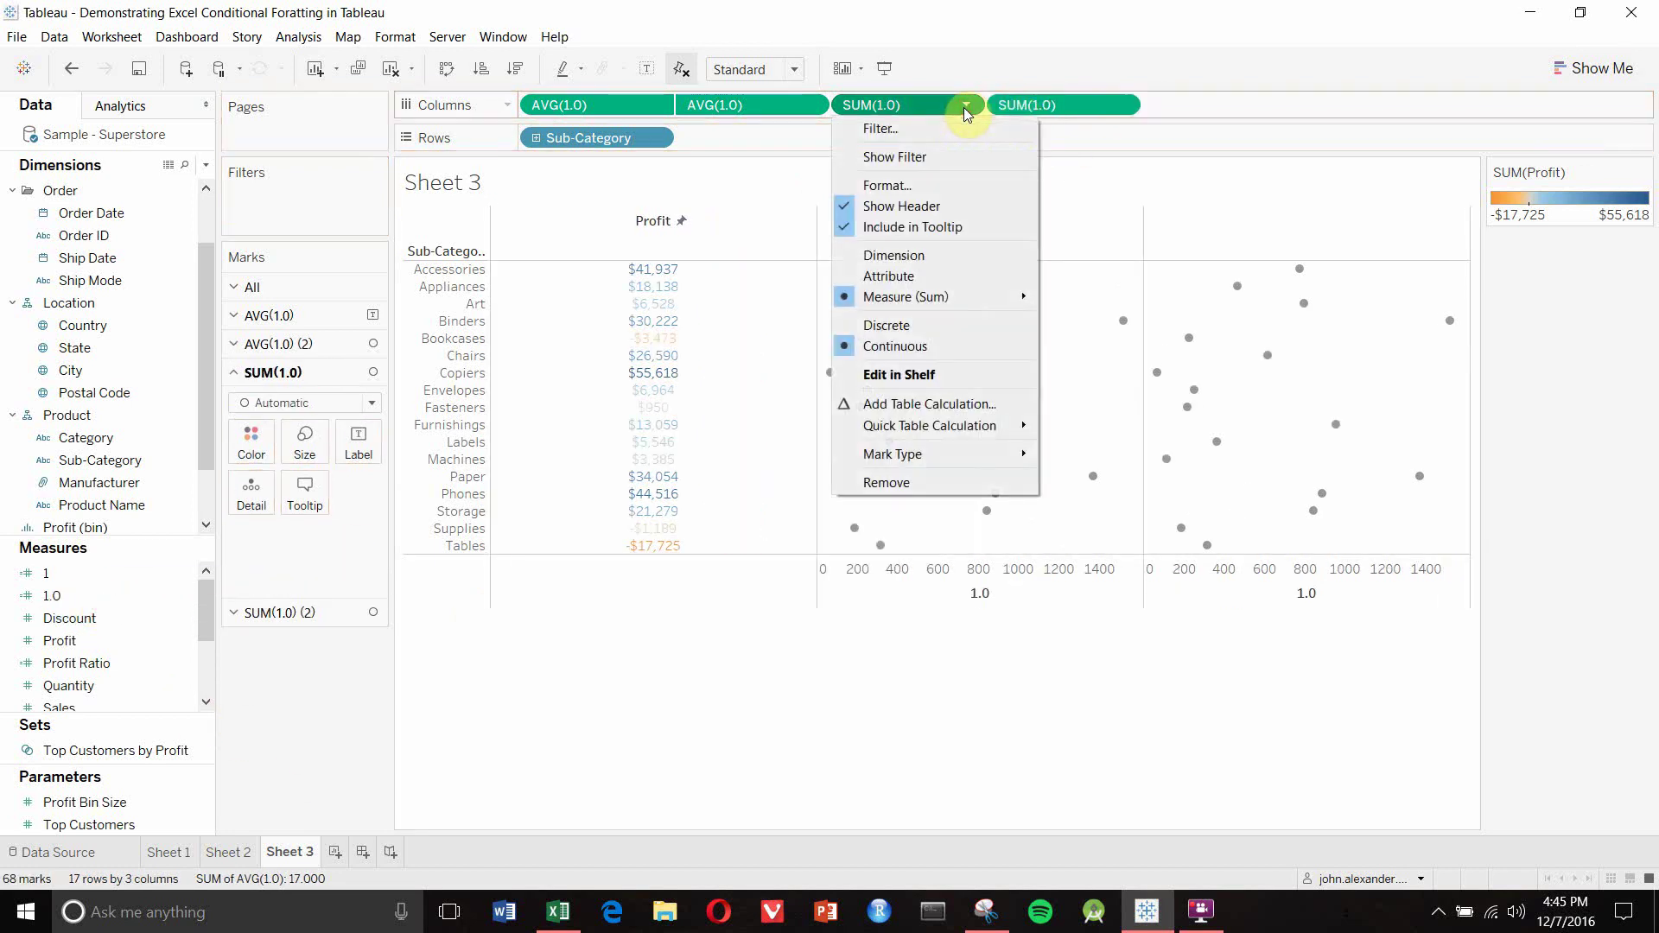
{"action": "mouse_move", "coordinate": [927, 298]}
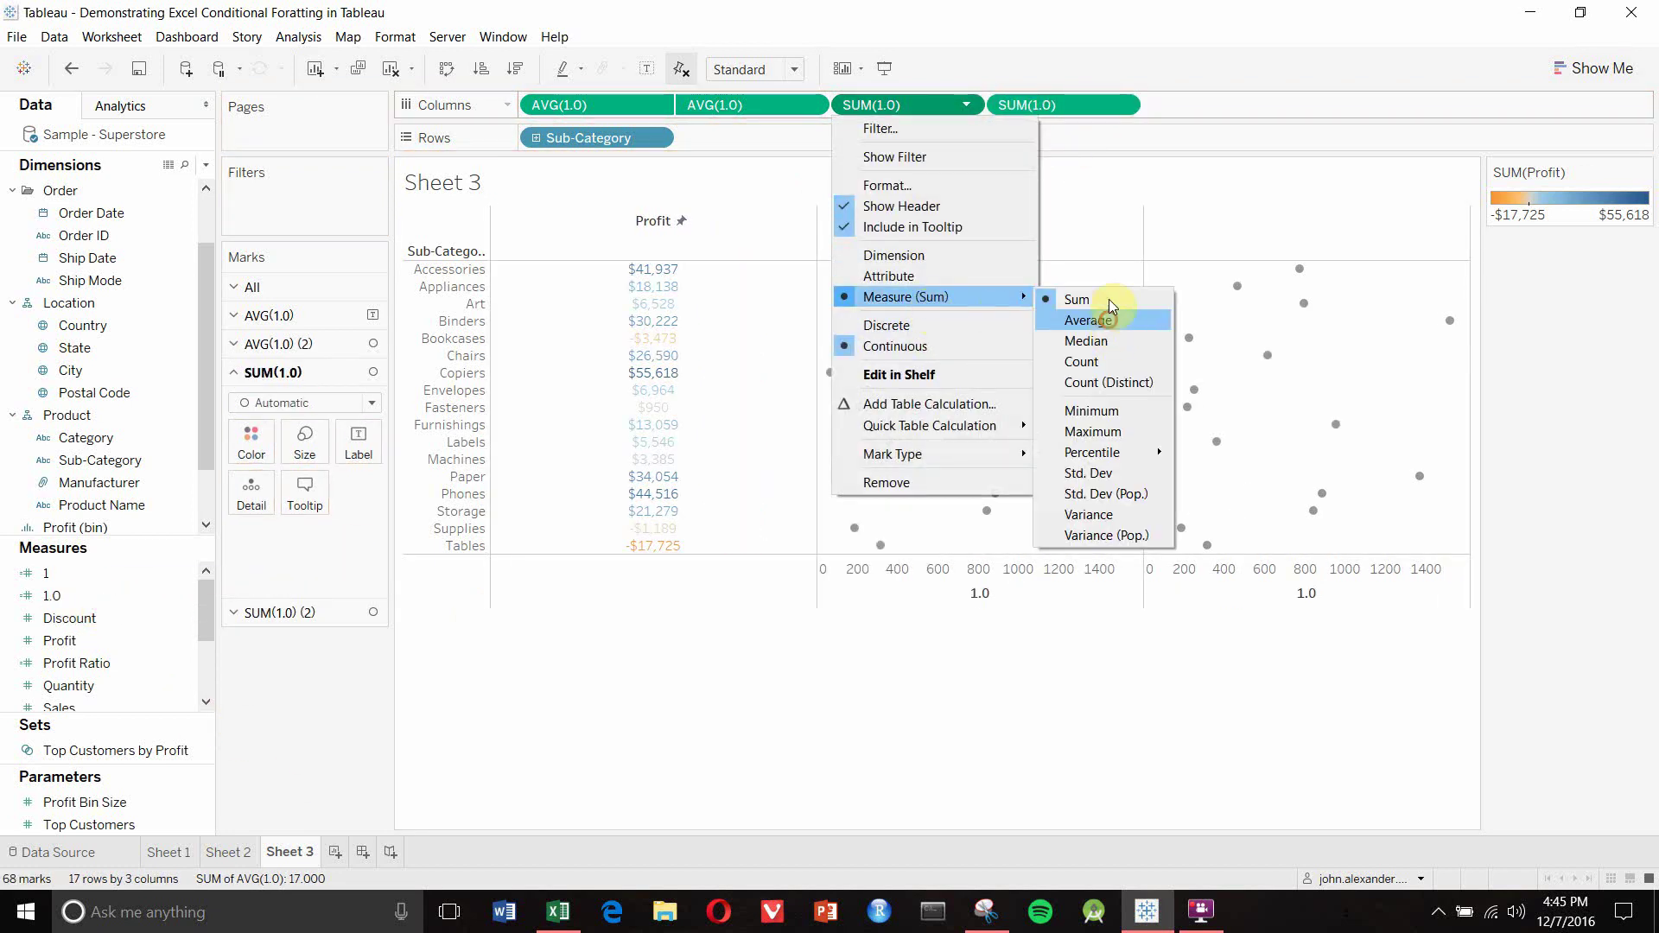
{"action": "left_click", "coordinate": [1109, 319]}
{"action": "left_click", "coordinate": [1121, 105]}
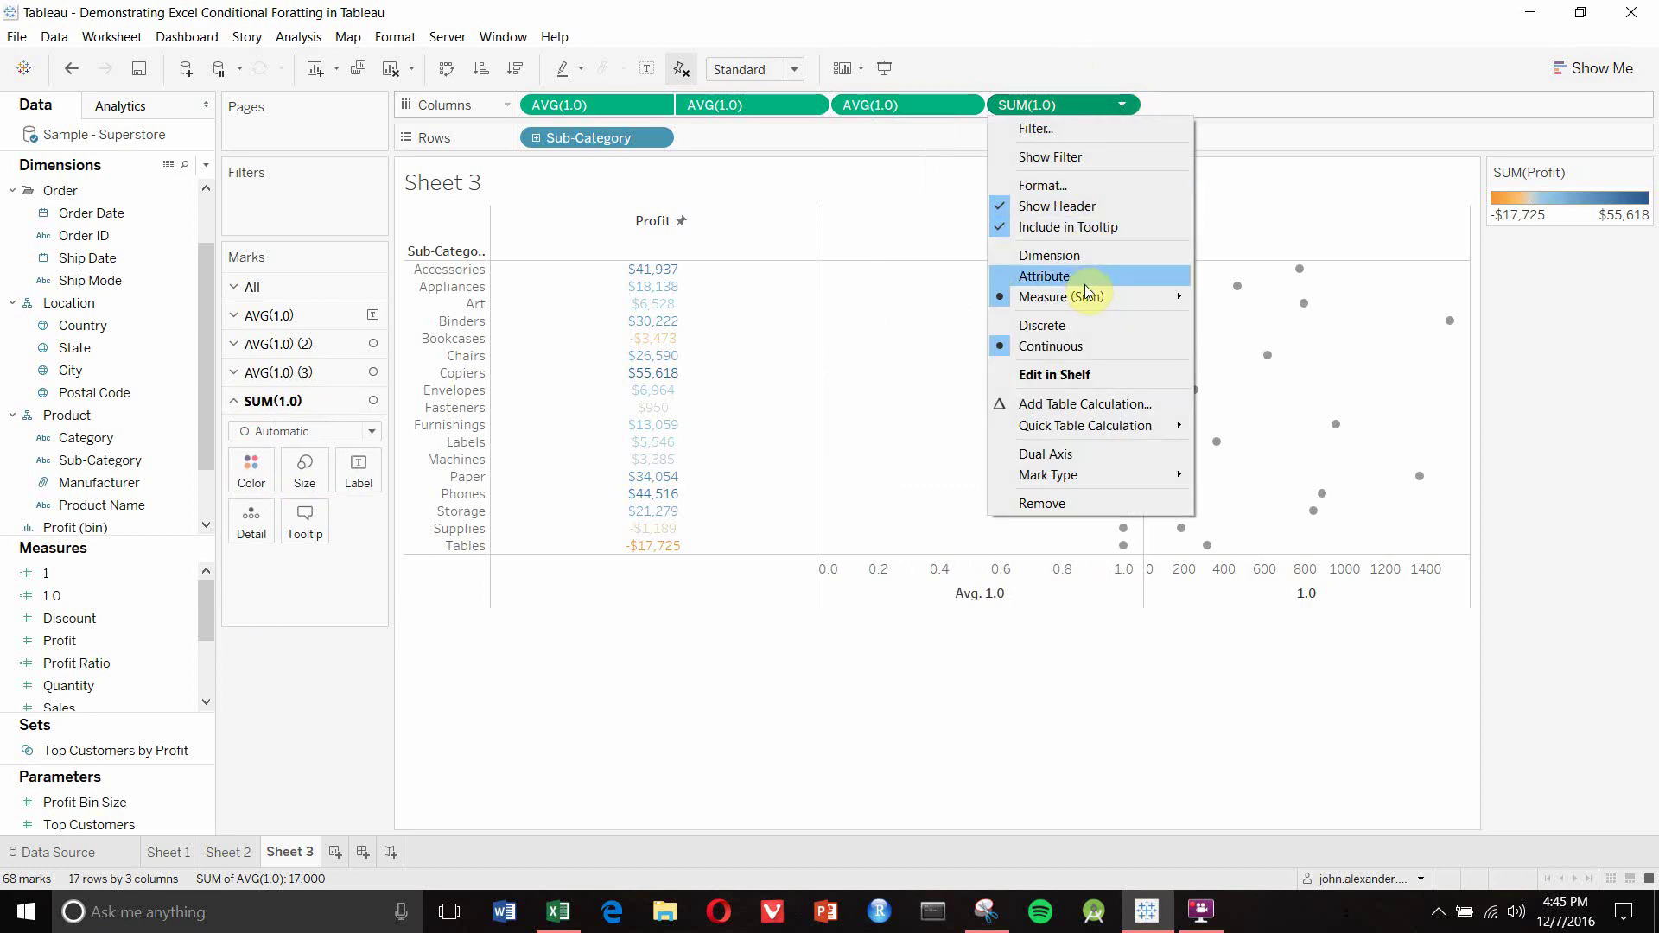
{"action": "mouse_move", "coordinate": [1088, 293]}
{"action": "left_click", "coordinate": [1231, 318]}
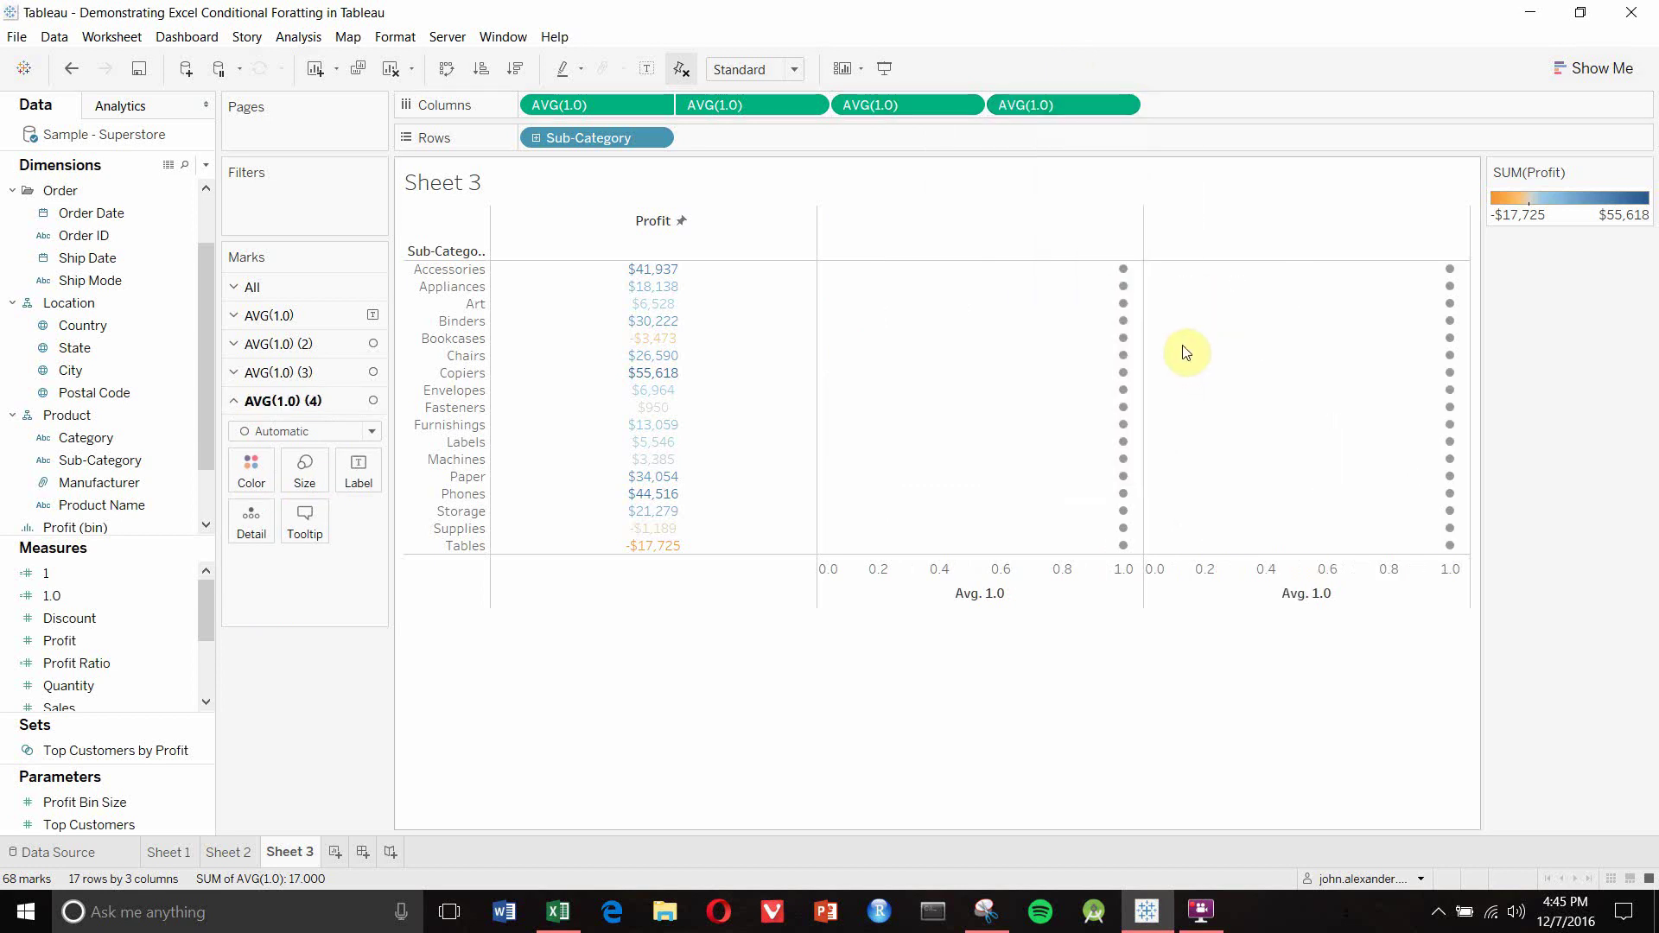
{"action": "left_click", "coordinate": [1125, 104]}
{"action": "left_click", "coordinate": [1075, 455]}
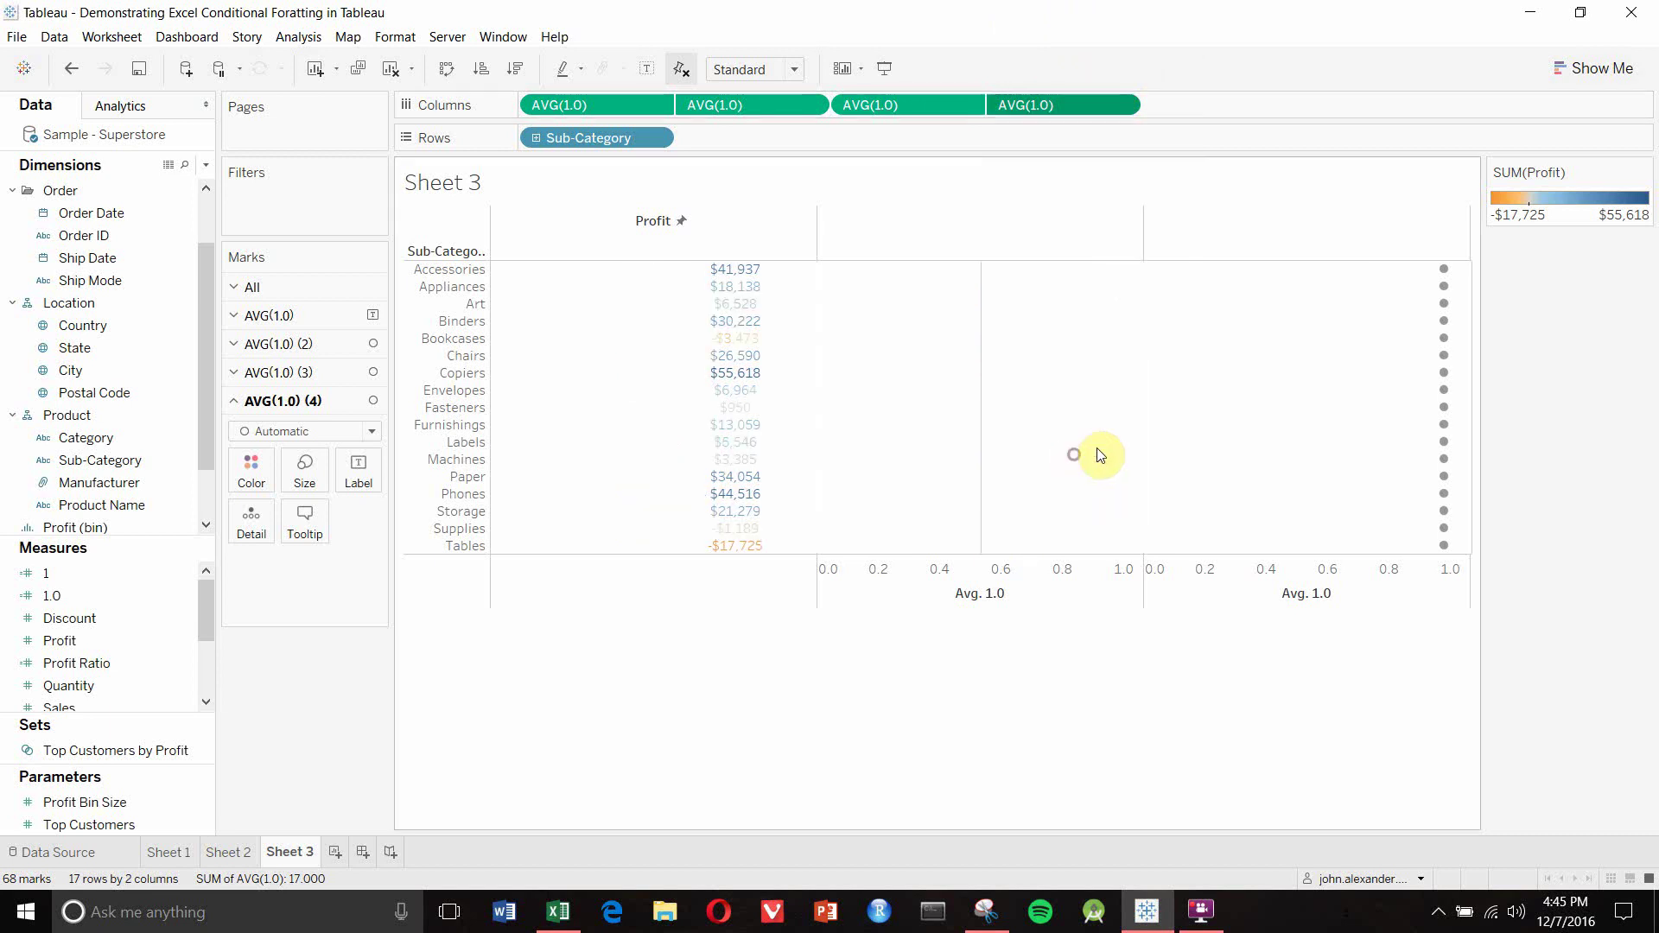
Open the settings of the new column's upper Avg. 1.0 axis and set its title to Sales
{"action": "right_click", "coordinate": [1121, 242]}
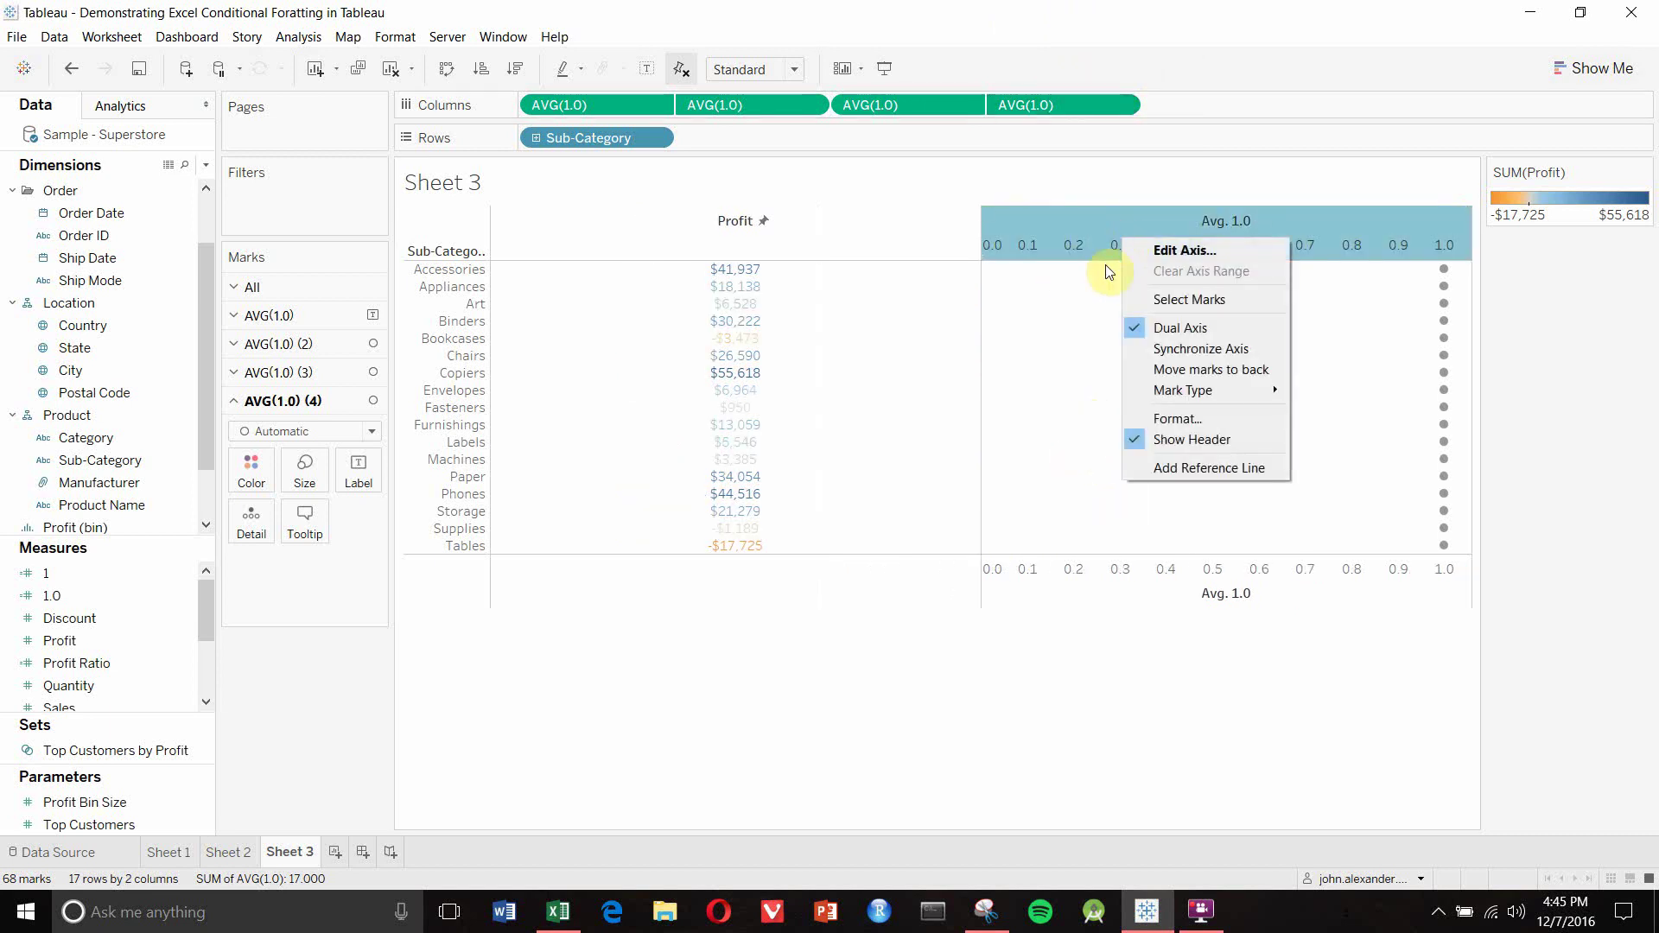
{"action": "left_click", "coordinate": [1195, 251]}
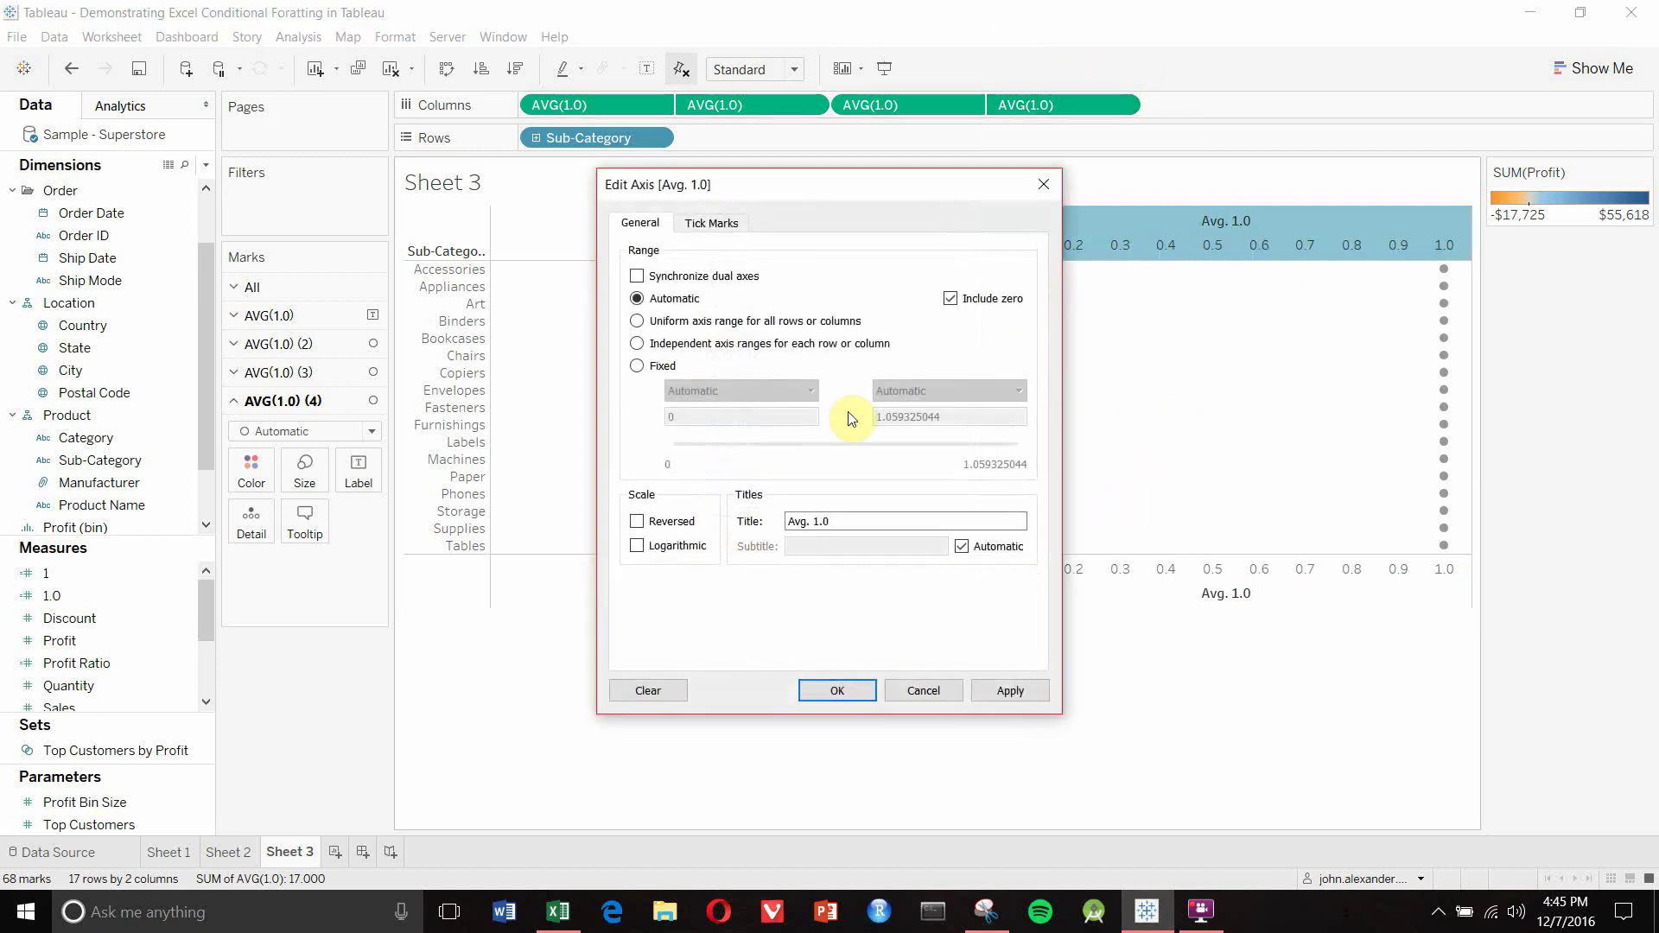
{"action": "left_click_drag", "start_coordinate": [889, 519], "coordinate": [671, 530]}
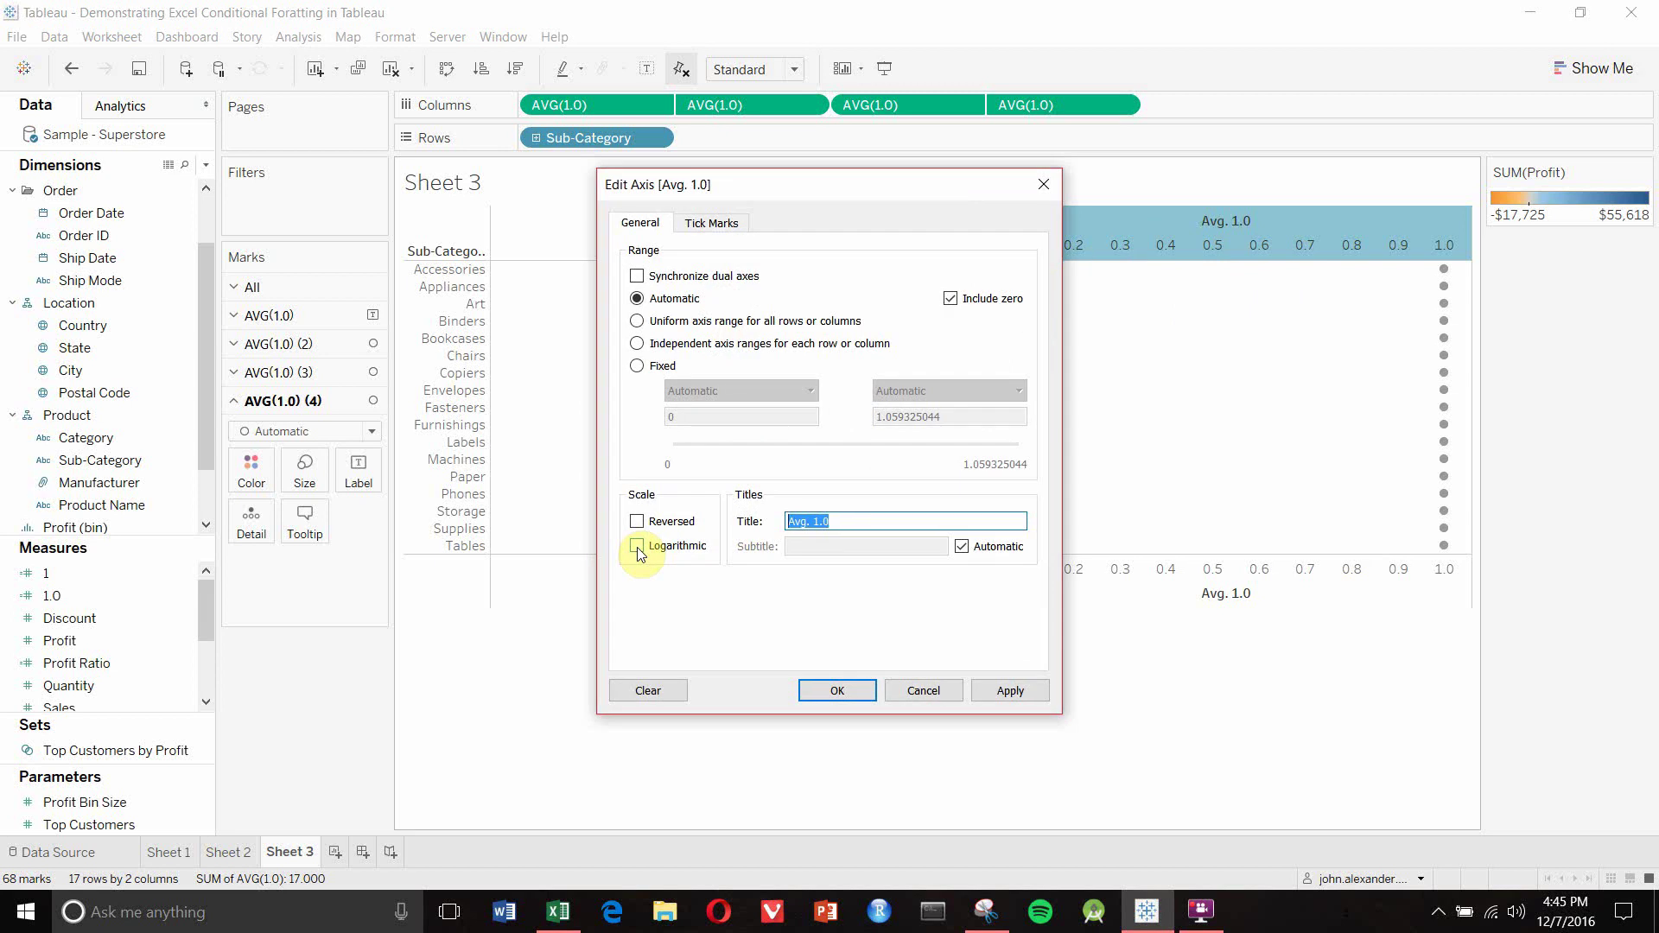
{"action": "type", "text": "Sales"}
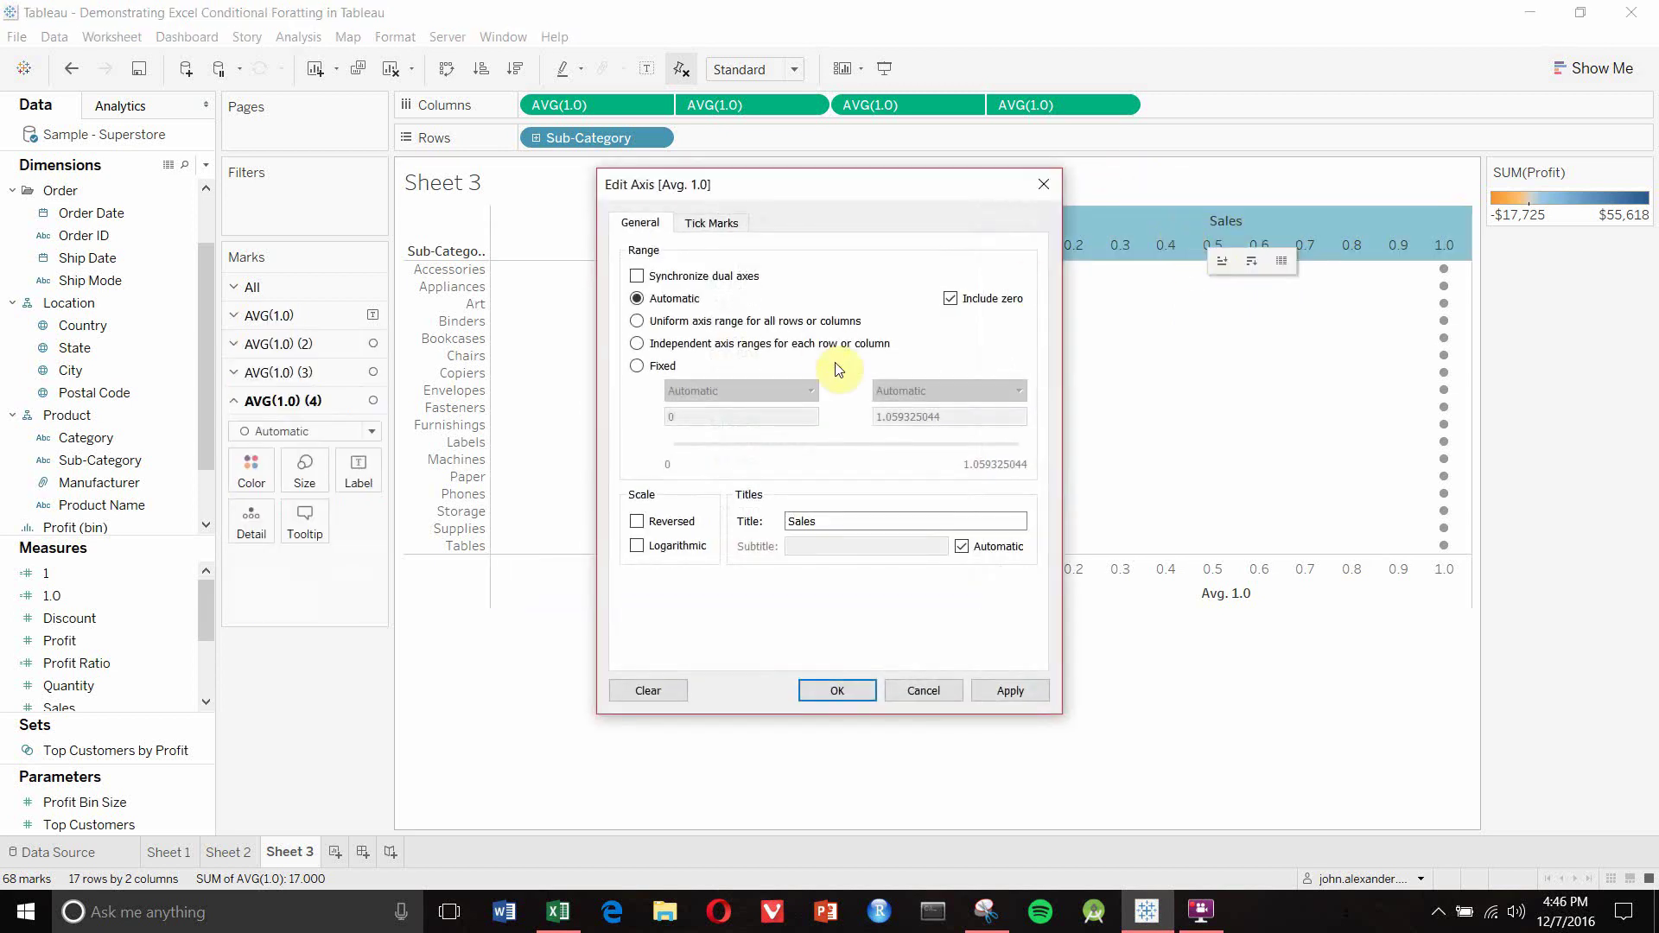
Synchronize the Sales column's dual axes and fix the axis range from 0 to 2
{"action": "left_click", "coordinate": [657, 276]}
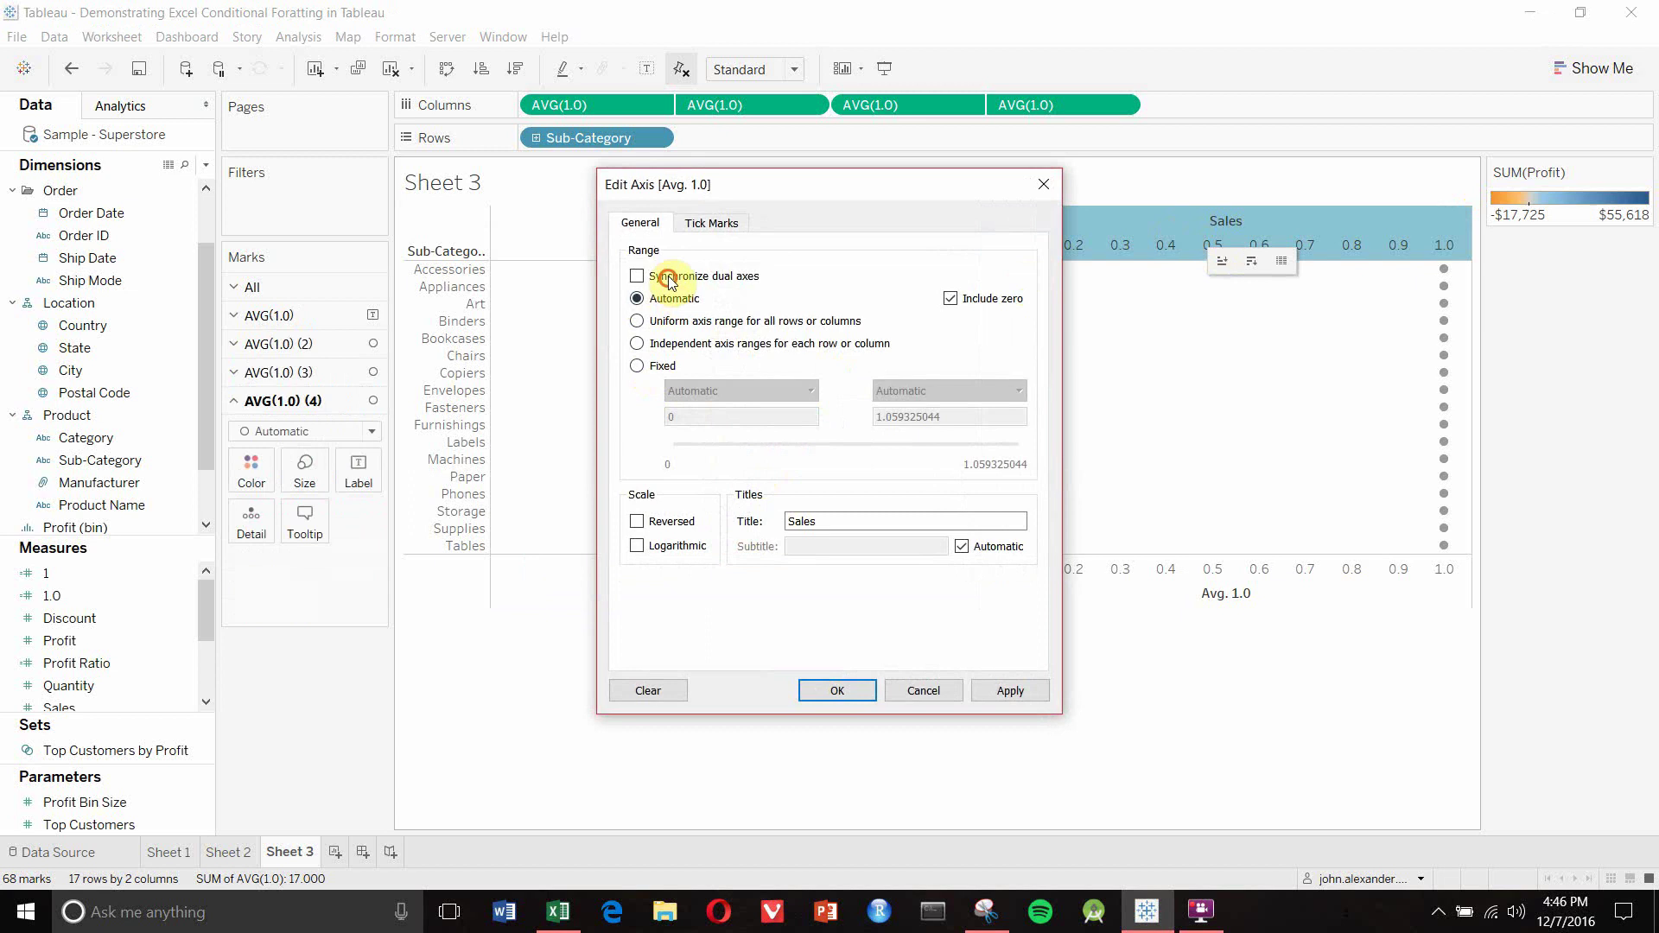
{"action": "left_click", "coordinate": [641, 367]}
{"action": "left_click", "coordinate": [957, 414]}
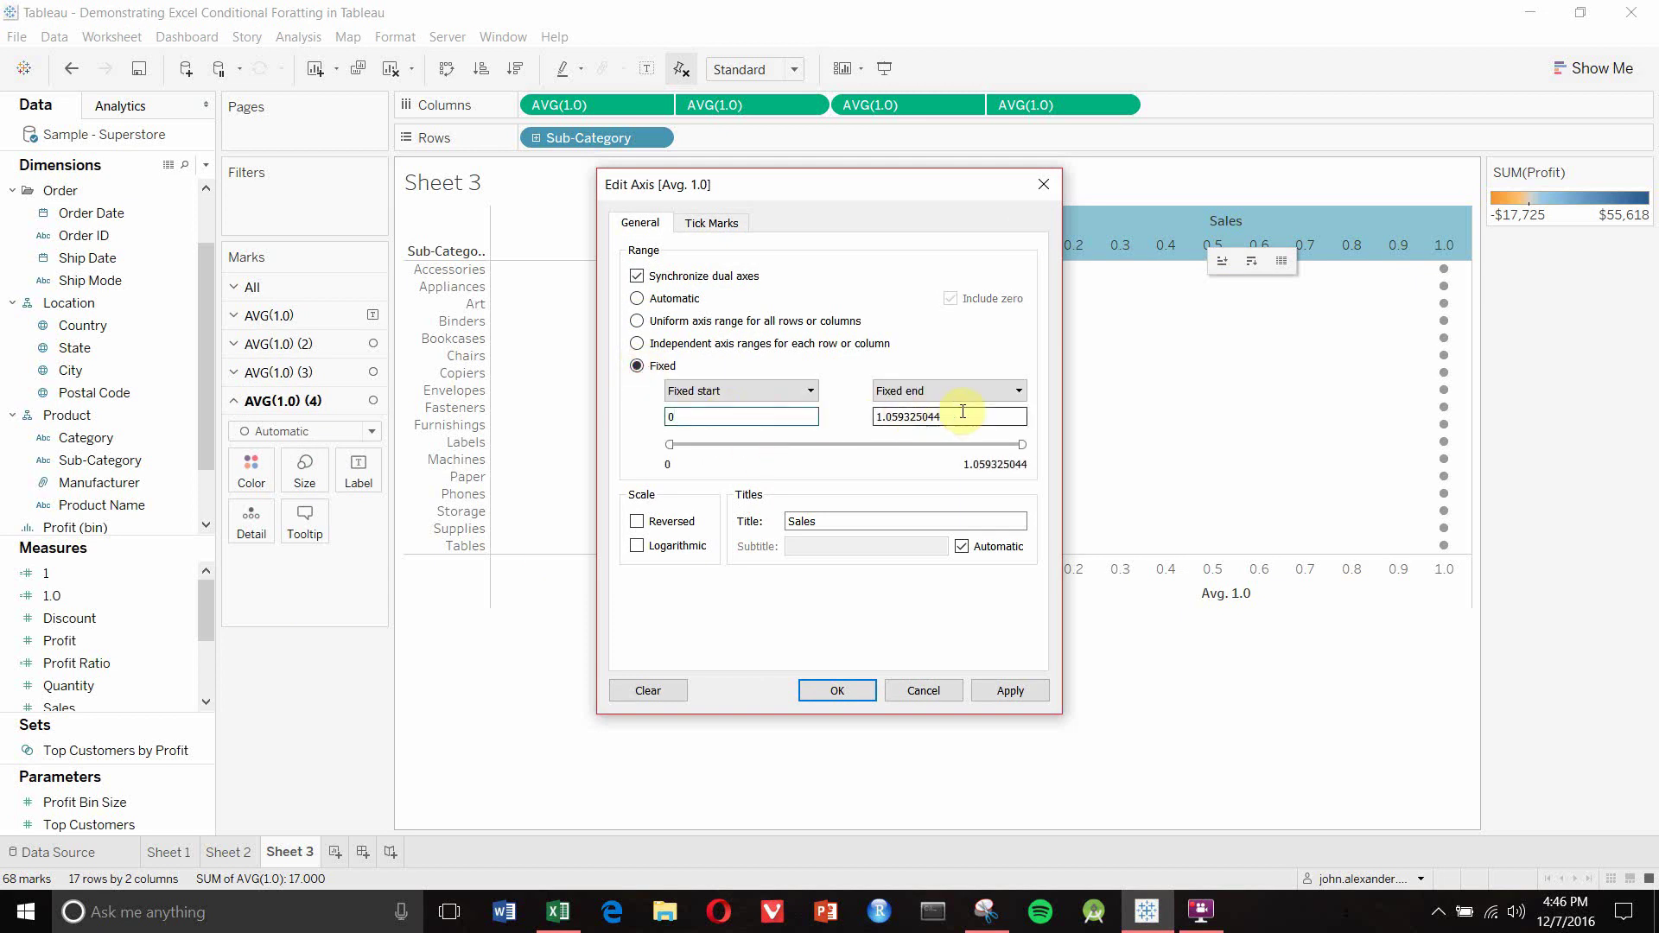
{"action": "type", "text": "2"}
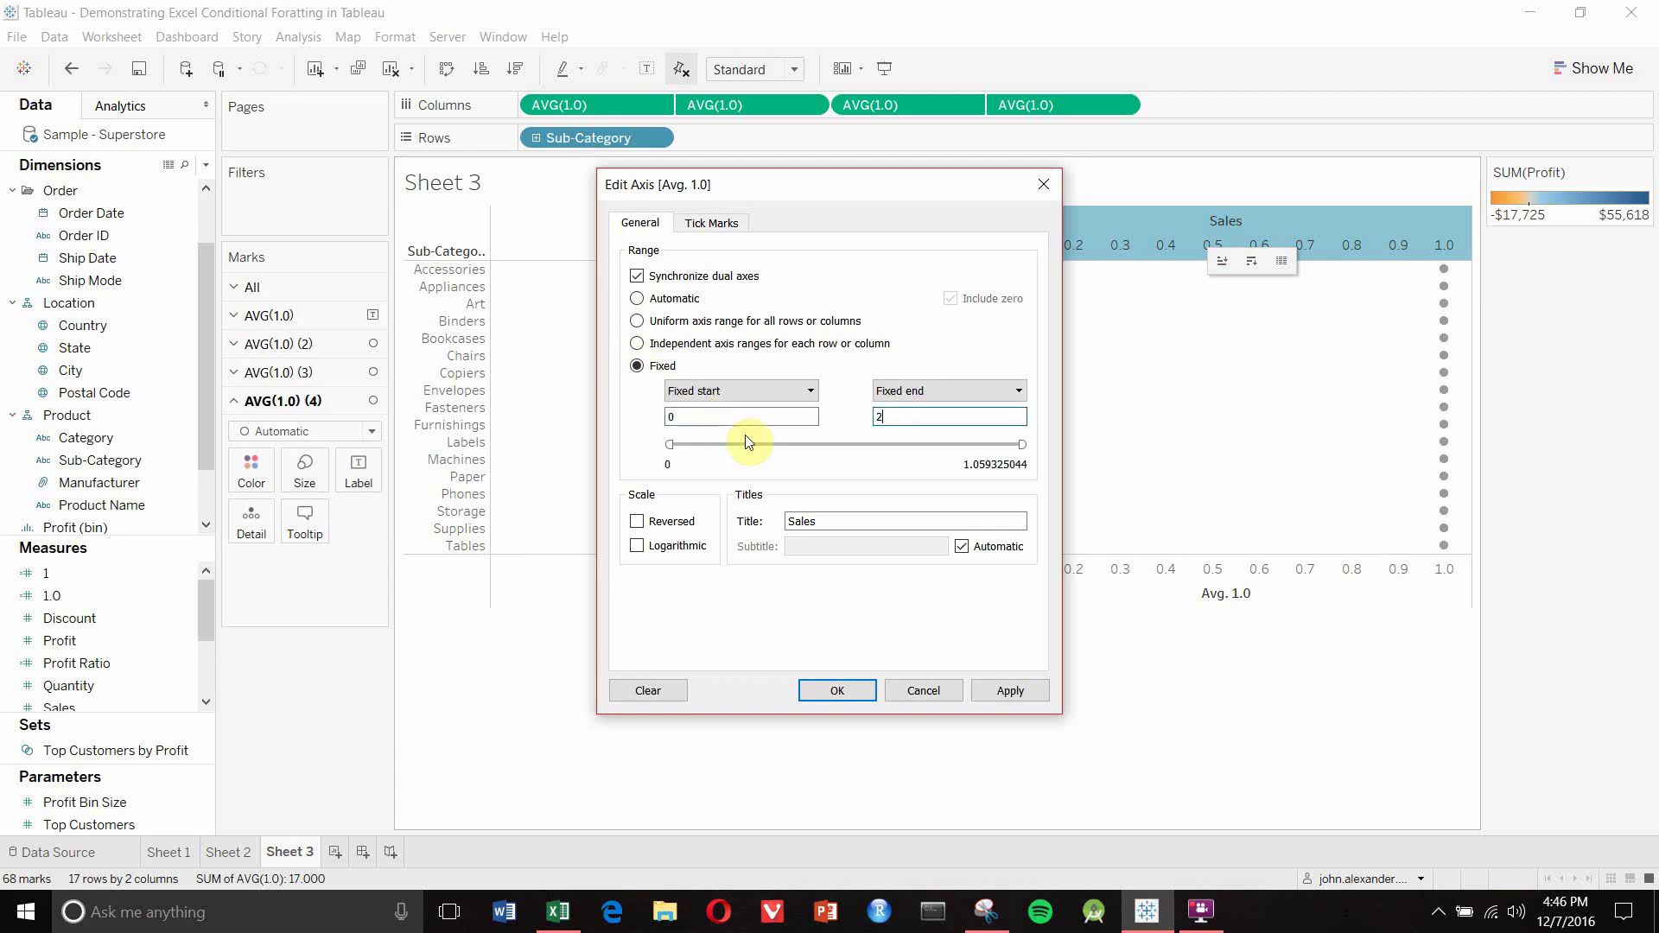
Set the Sales axis's major tick marks to None and accept the axis settings
{"action": "left_click", "coordinate": [710, 223]}
{"action": "left_click", "coordinate": [638, 323]}
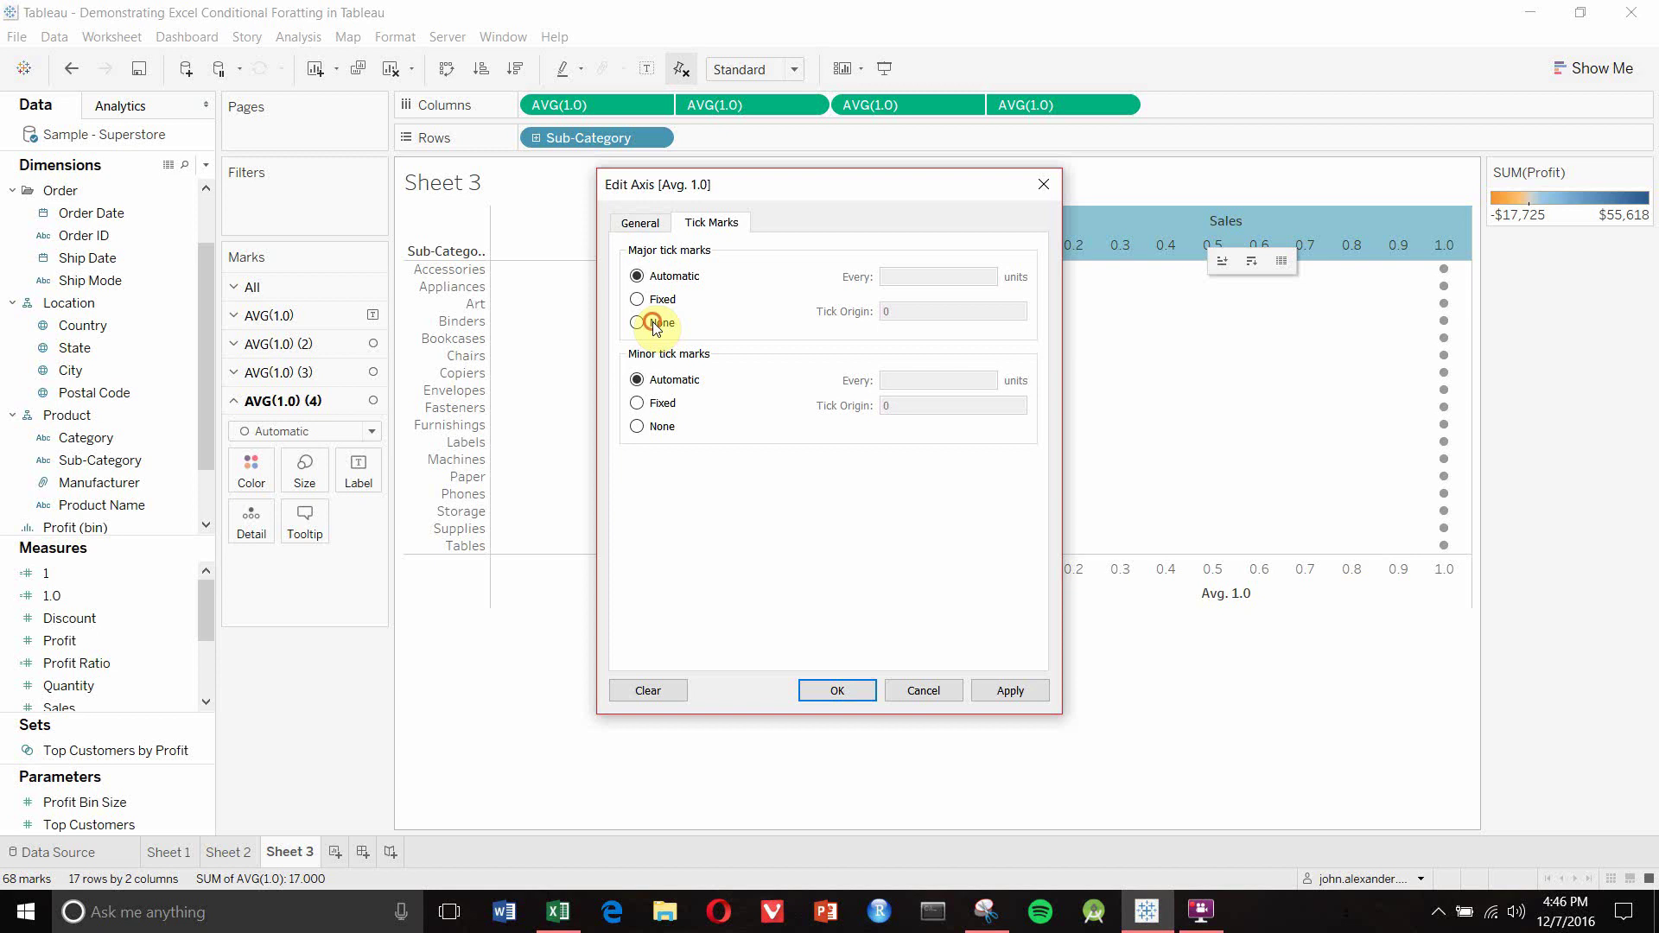
{"action": "left_click", "coordinate": [843, 690]}
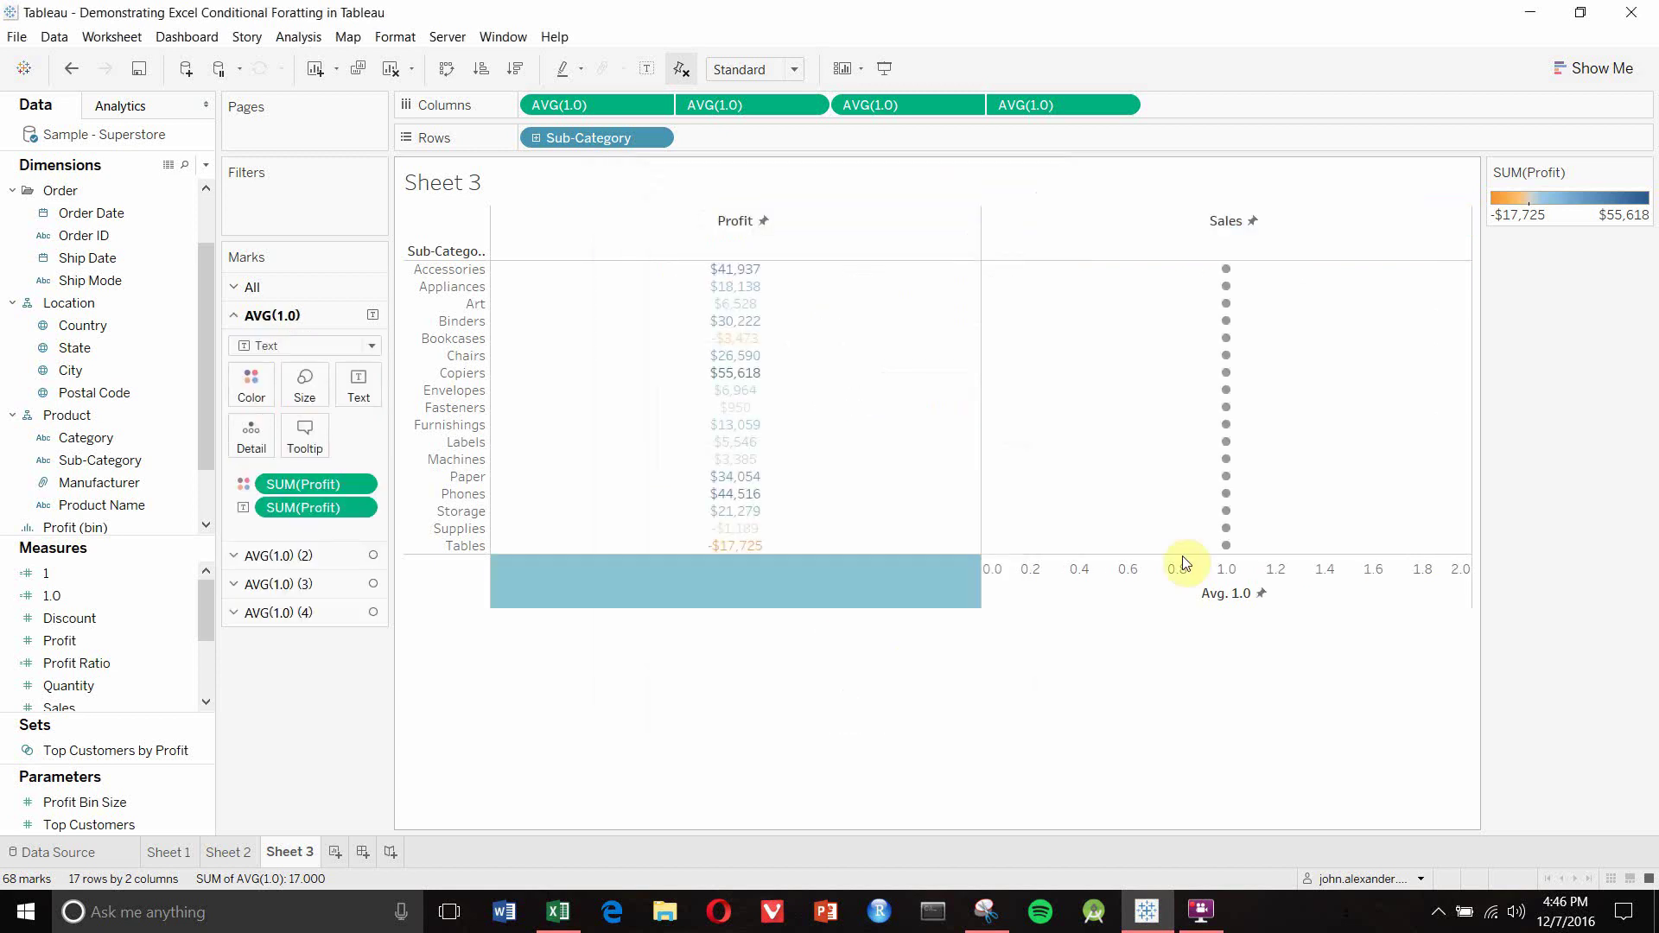
Clear the title of the lower Avg. 1.0 axis under Sales and set its major and minor tick marks to None
{"action": "double_click", "coordinate": [1144, 573]}
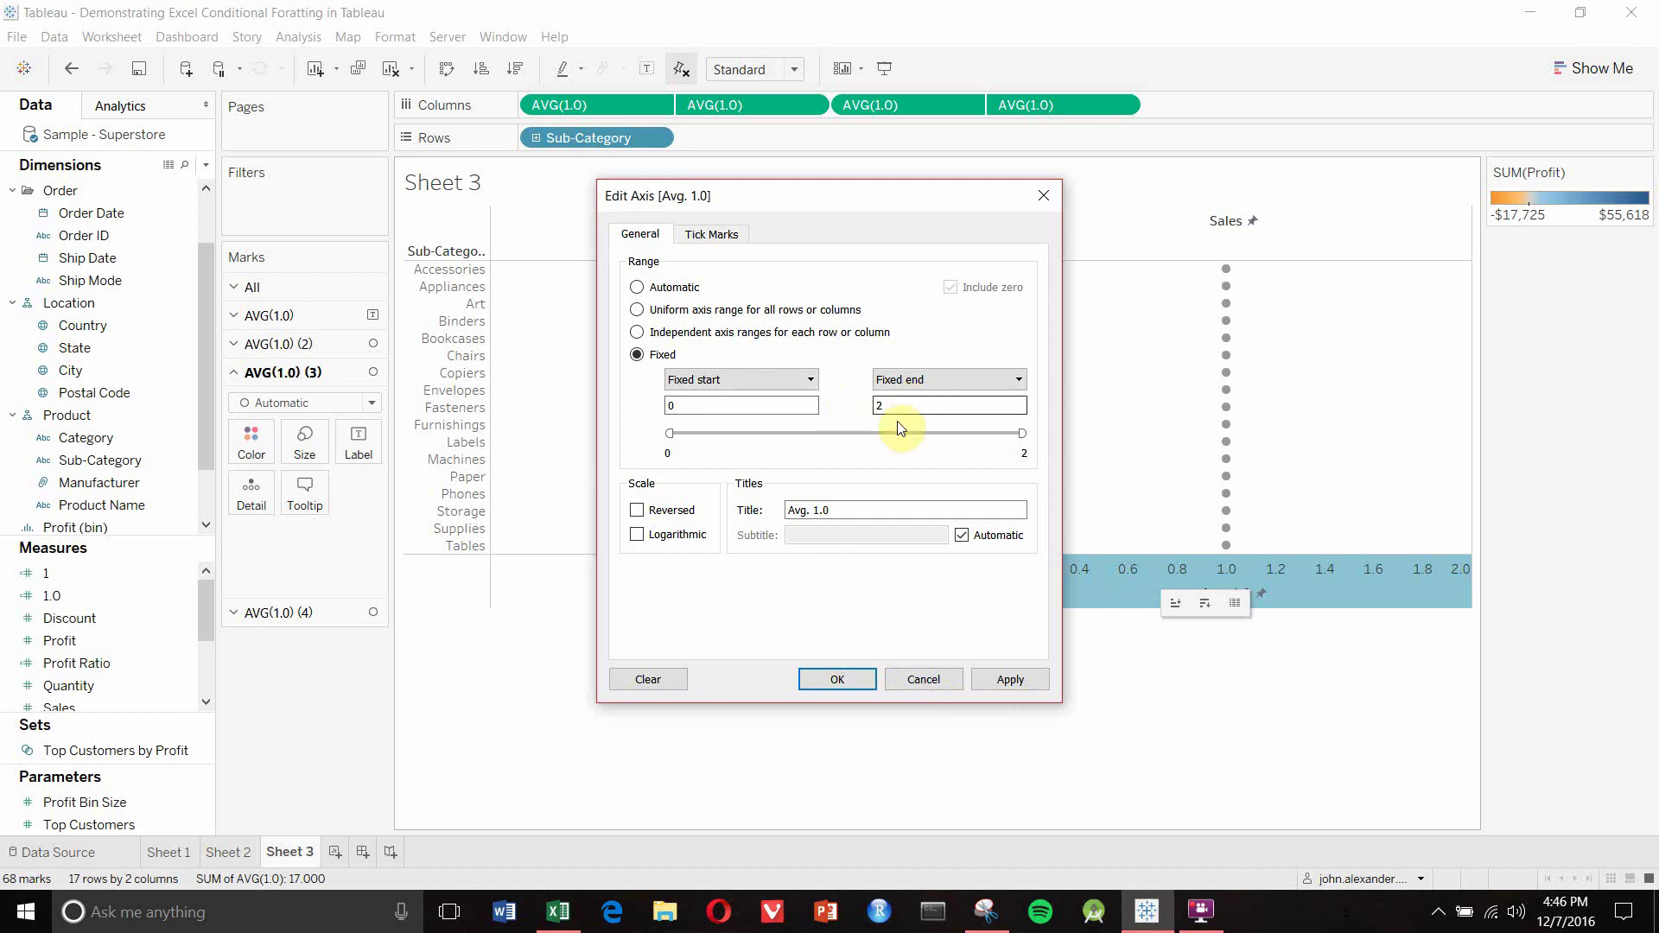
{"action": "triple_click", "coordinate": [859, 509]}
{"action": "key", "text": "BackSpace"}
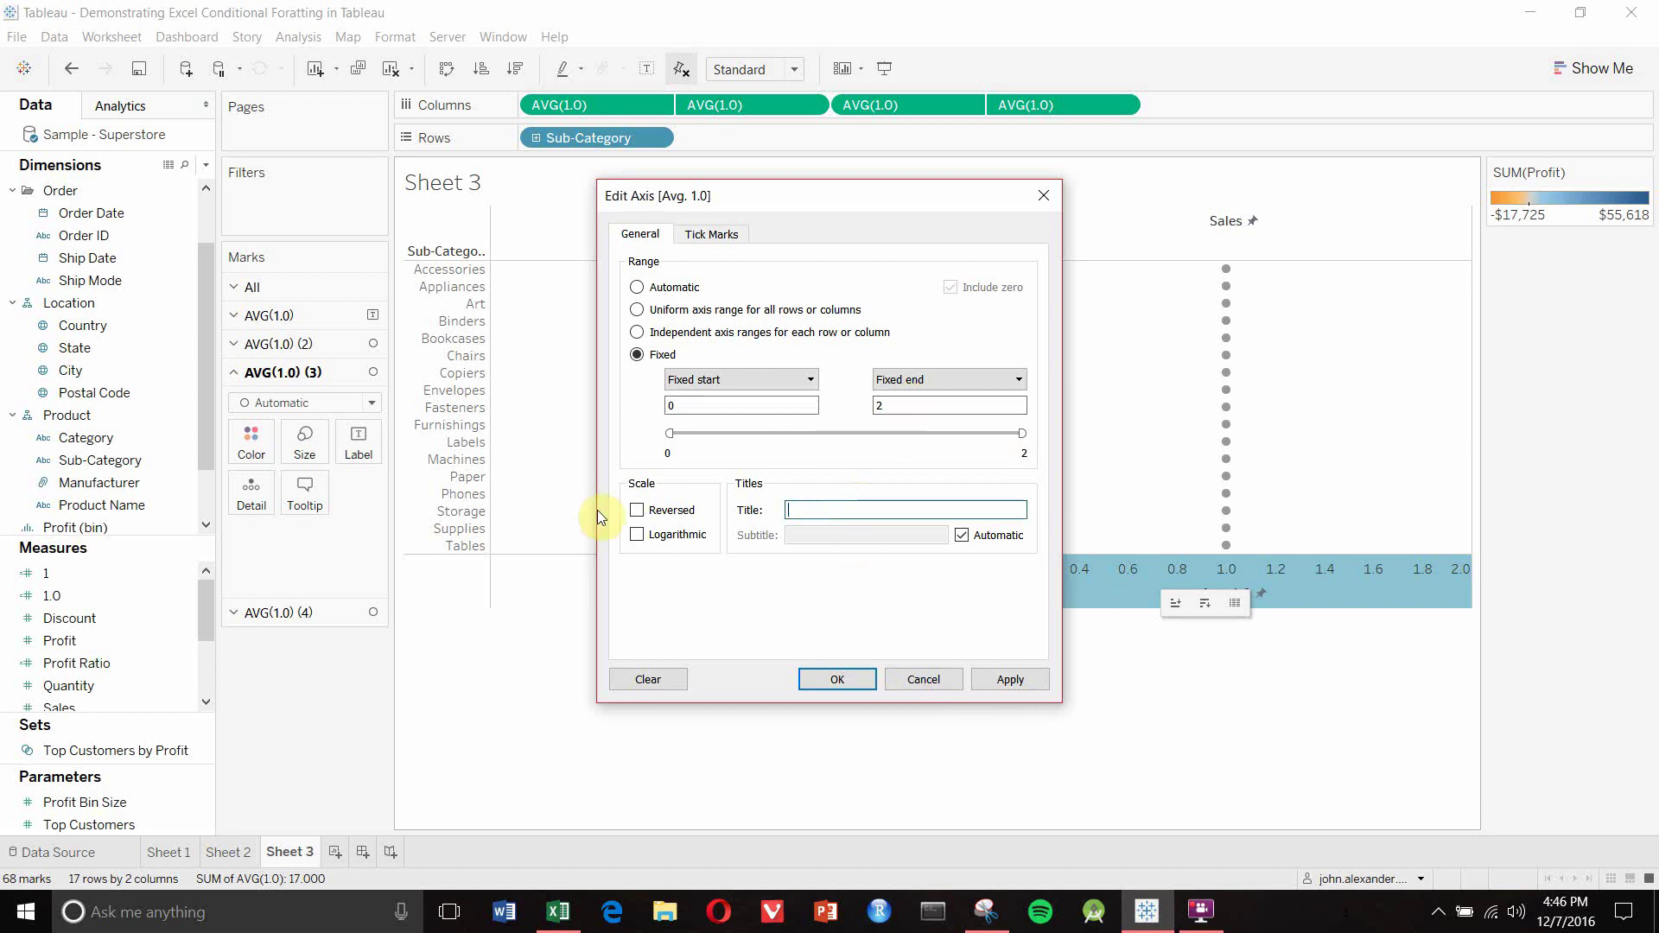
{"action": "left_click", "coordinate": [707, 234]}
{"action": "left_click", "coordinate": [638, 334]}
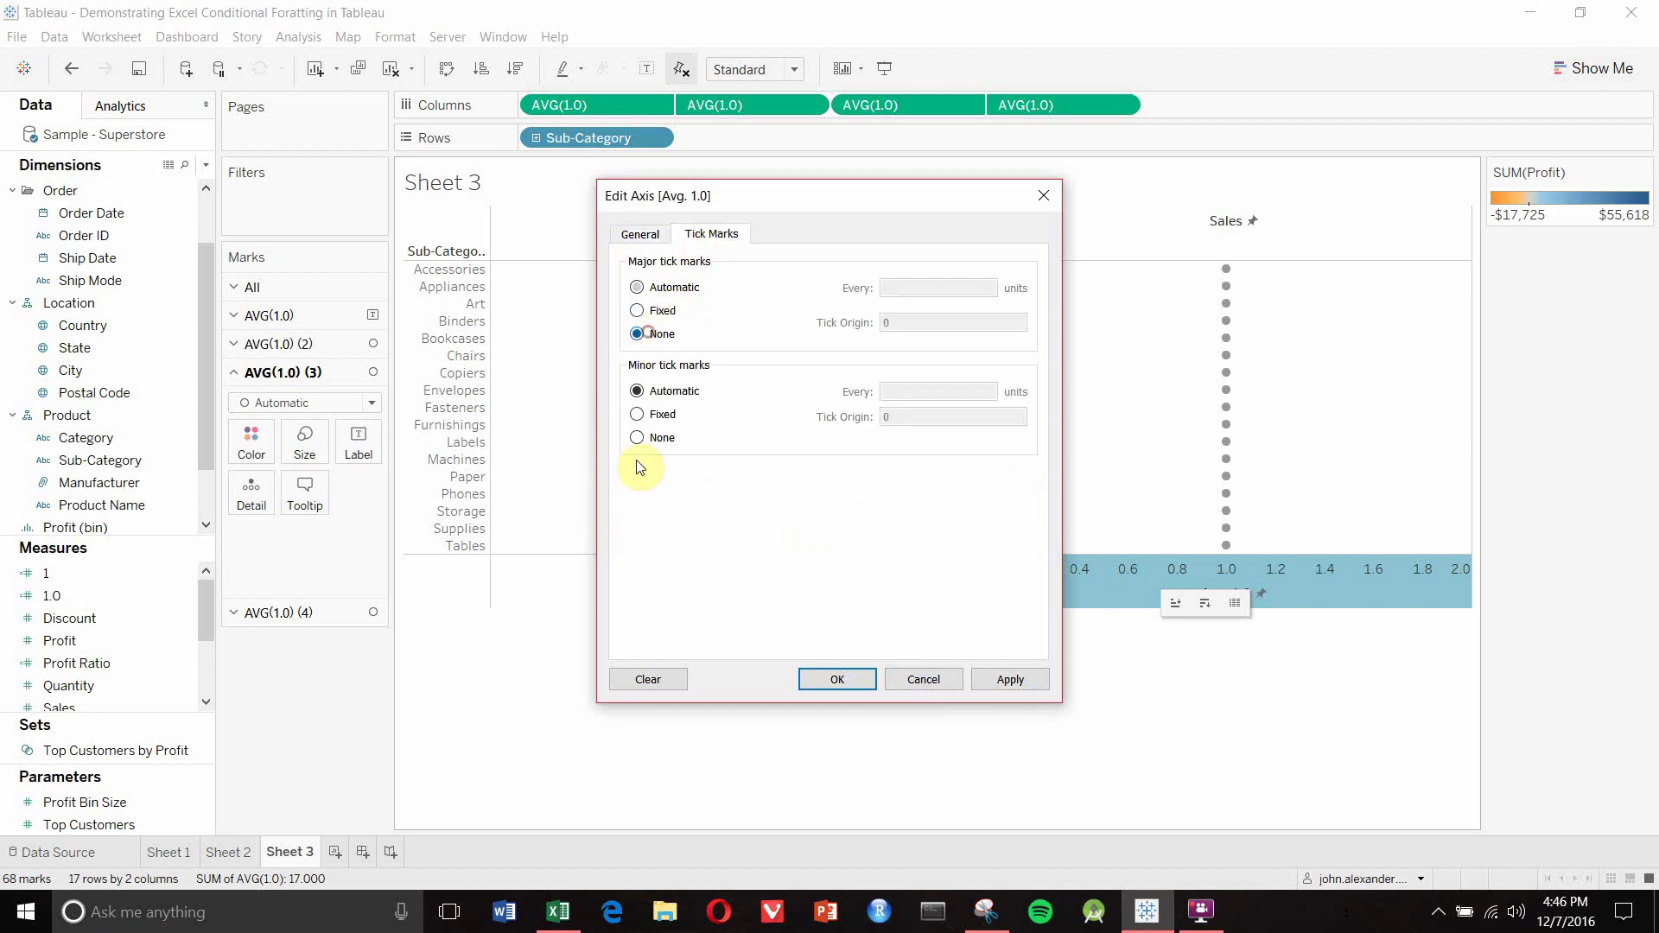
{"action": "left_click", "coordinate": [639, 438]}
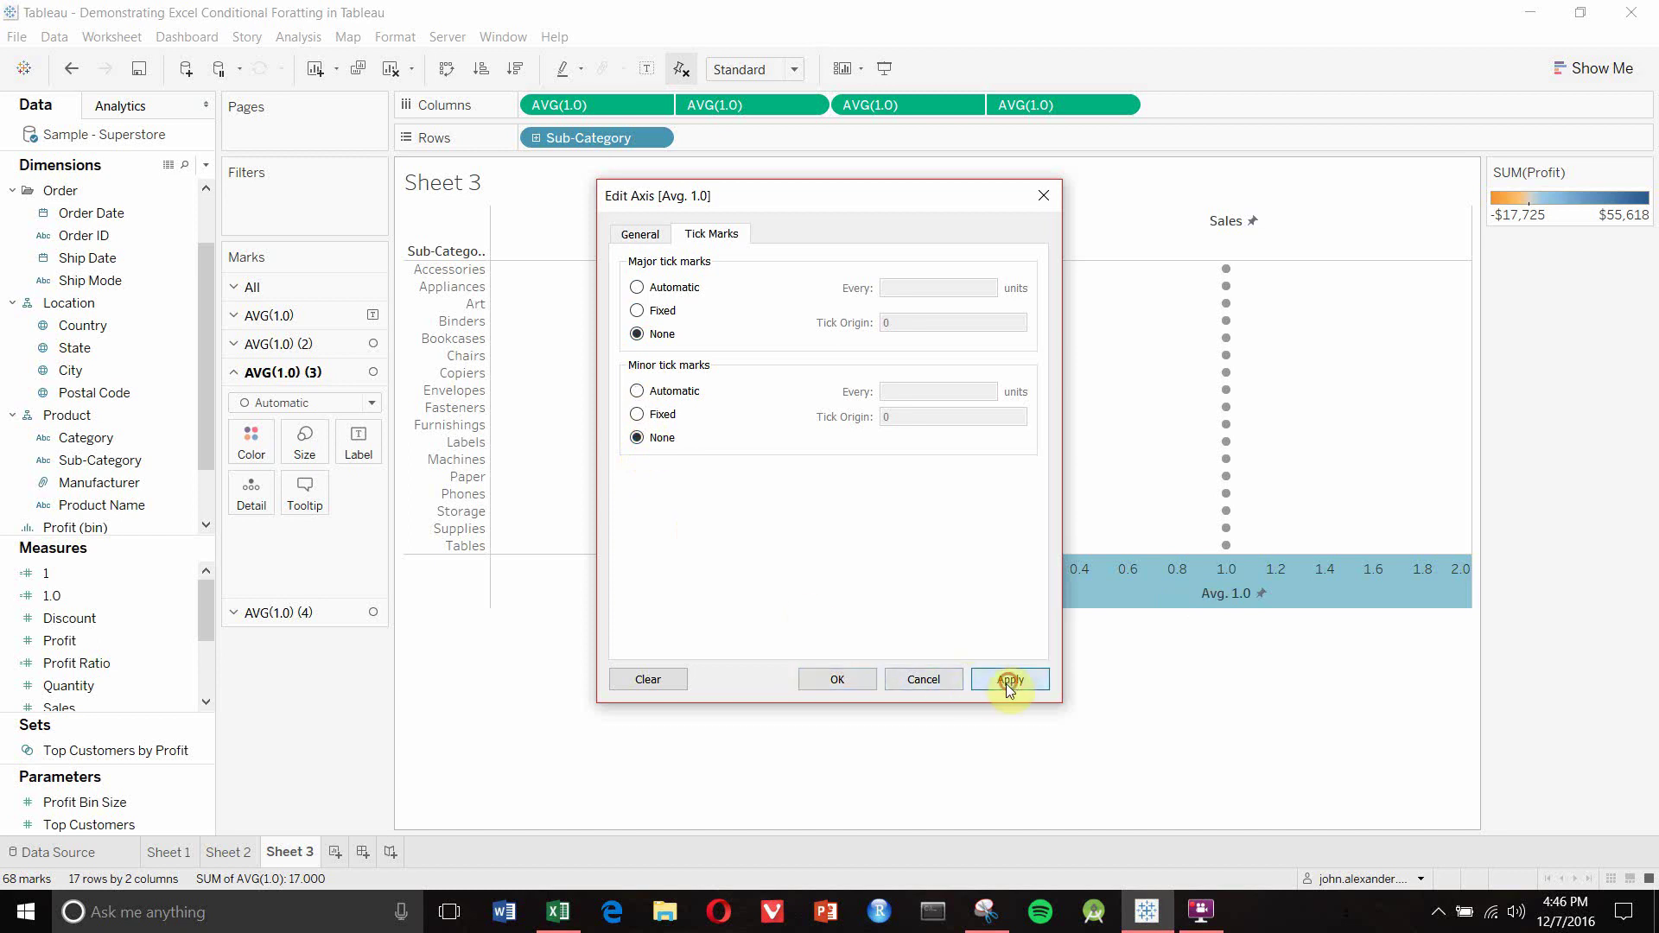
{"action": "left_click", "coordinate": [864, 680]}
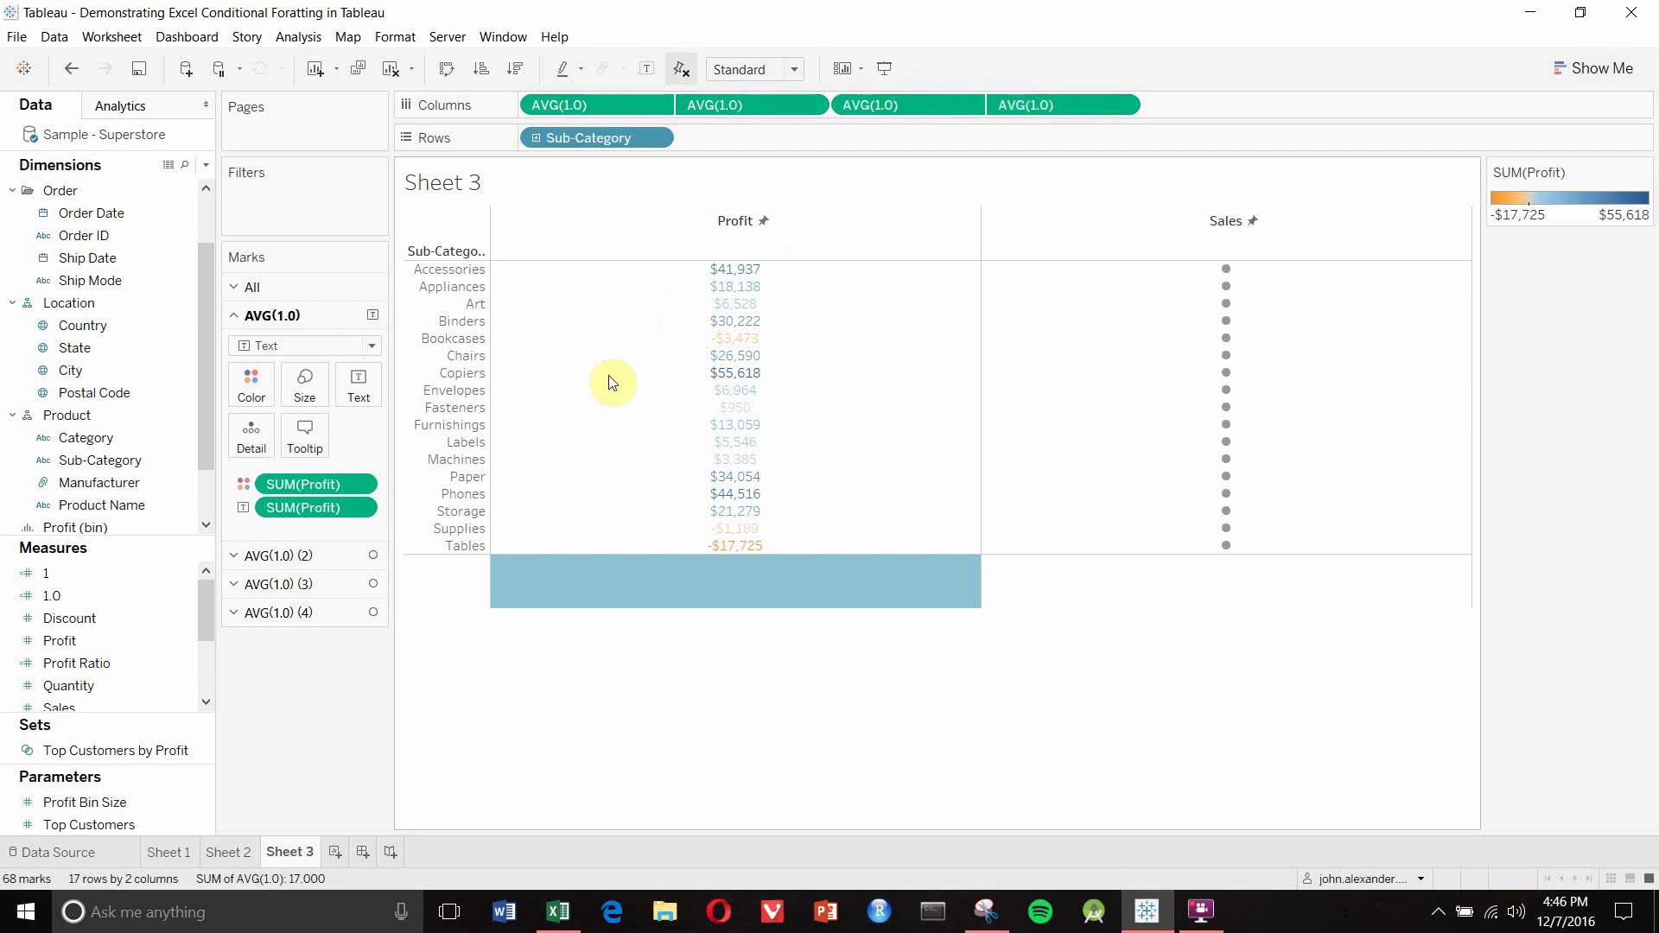
Change the mark type of the third AVG(1.0) marks to Text and keep that marks card open
{"action": "left_click", "coordinate": [304, 619]}
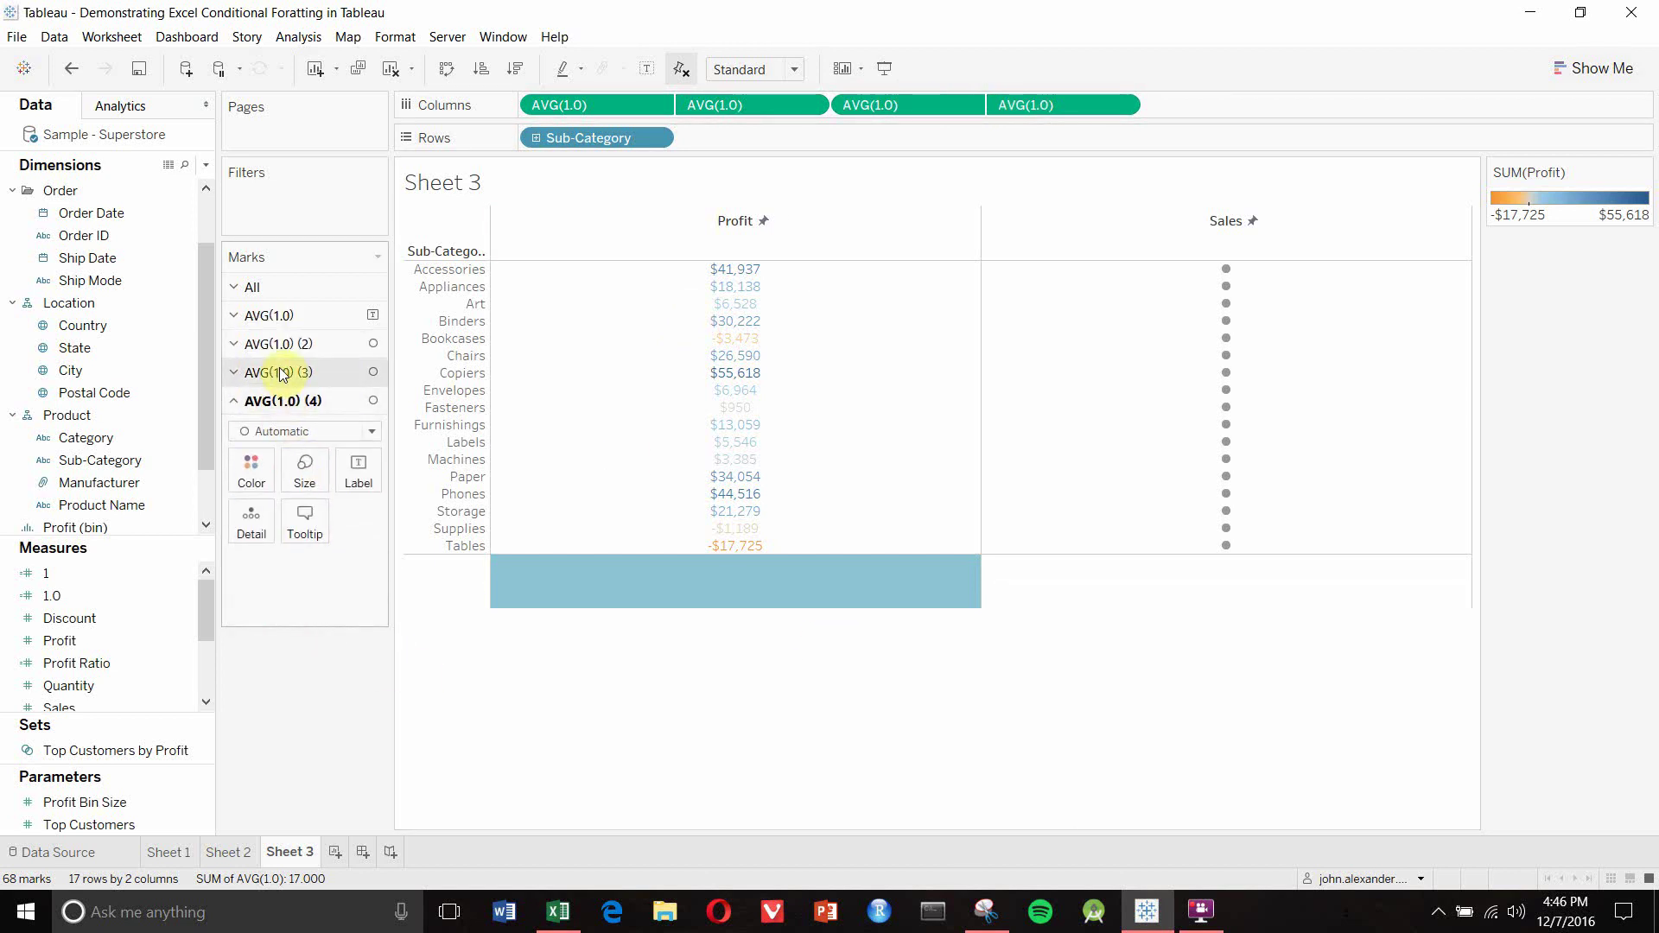
{"action": "left_click", "coordinate": [277, 373]}
{"action": "left_click", "coordinate": [273, 617]}
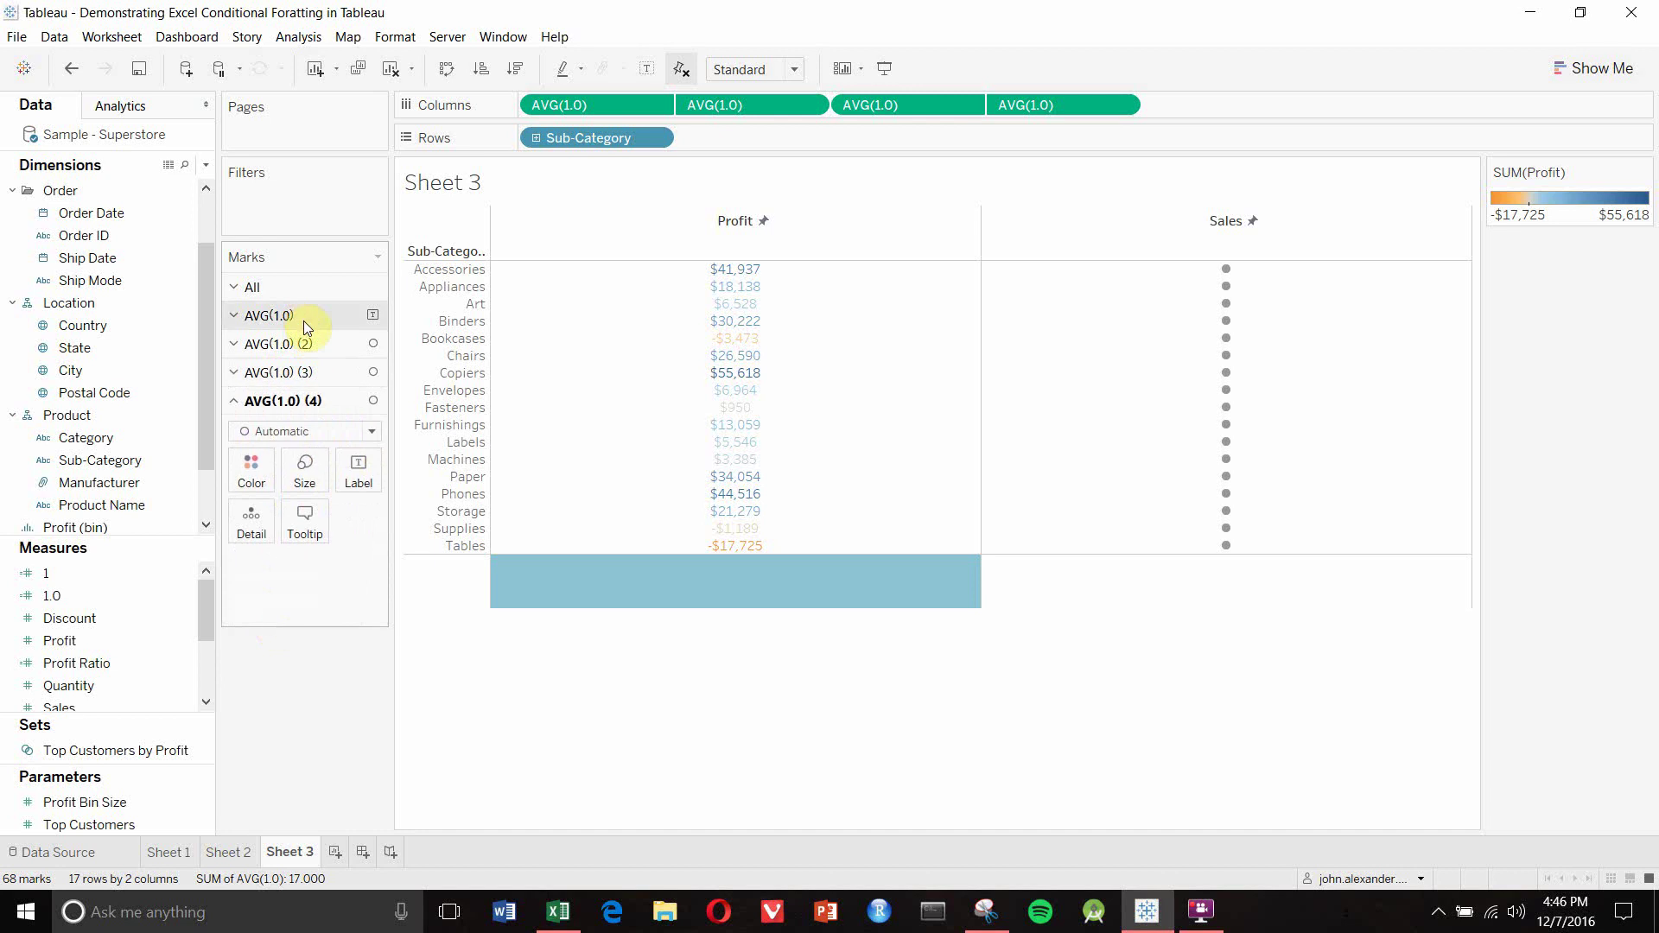
{"action": "left_click", "coordinate": [309, 370]}
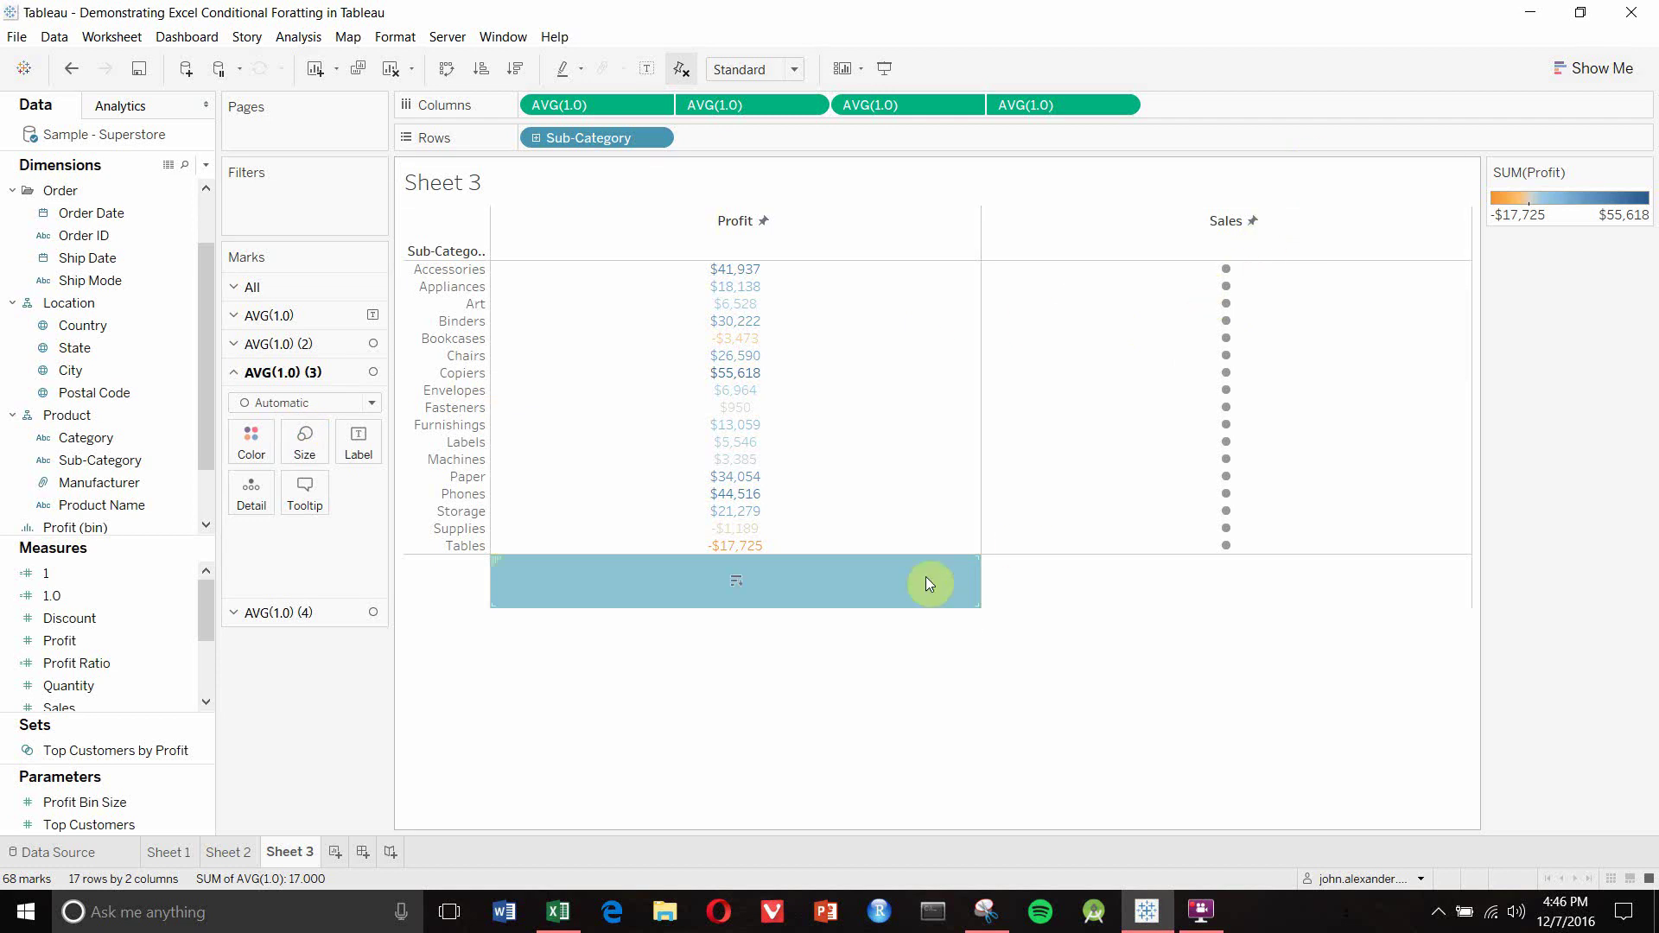
{"action": "left_click", "coordinate": [321, 401]}
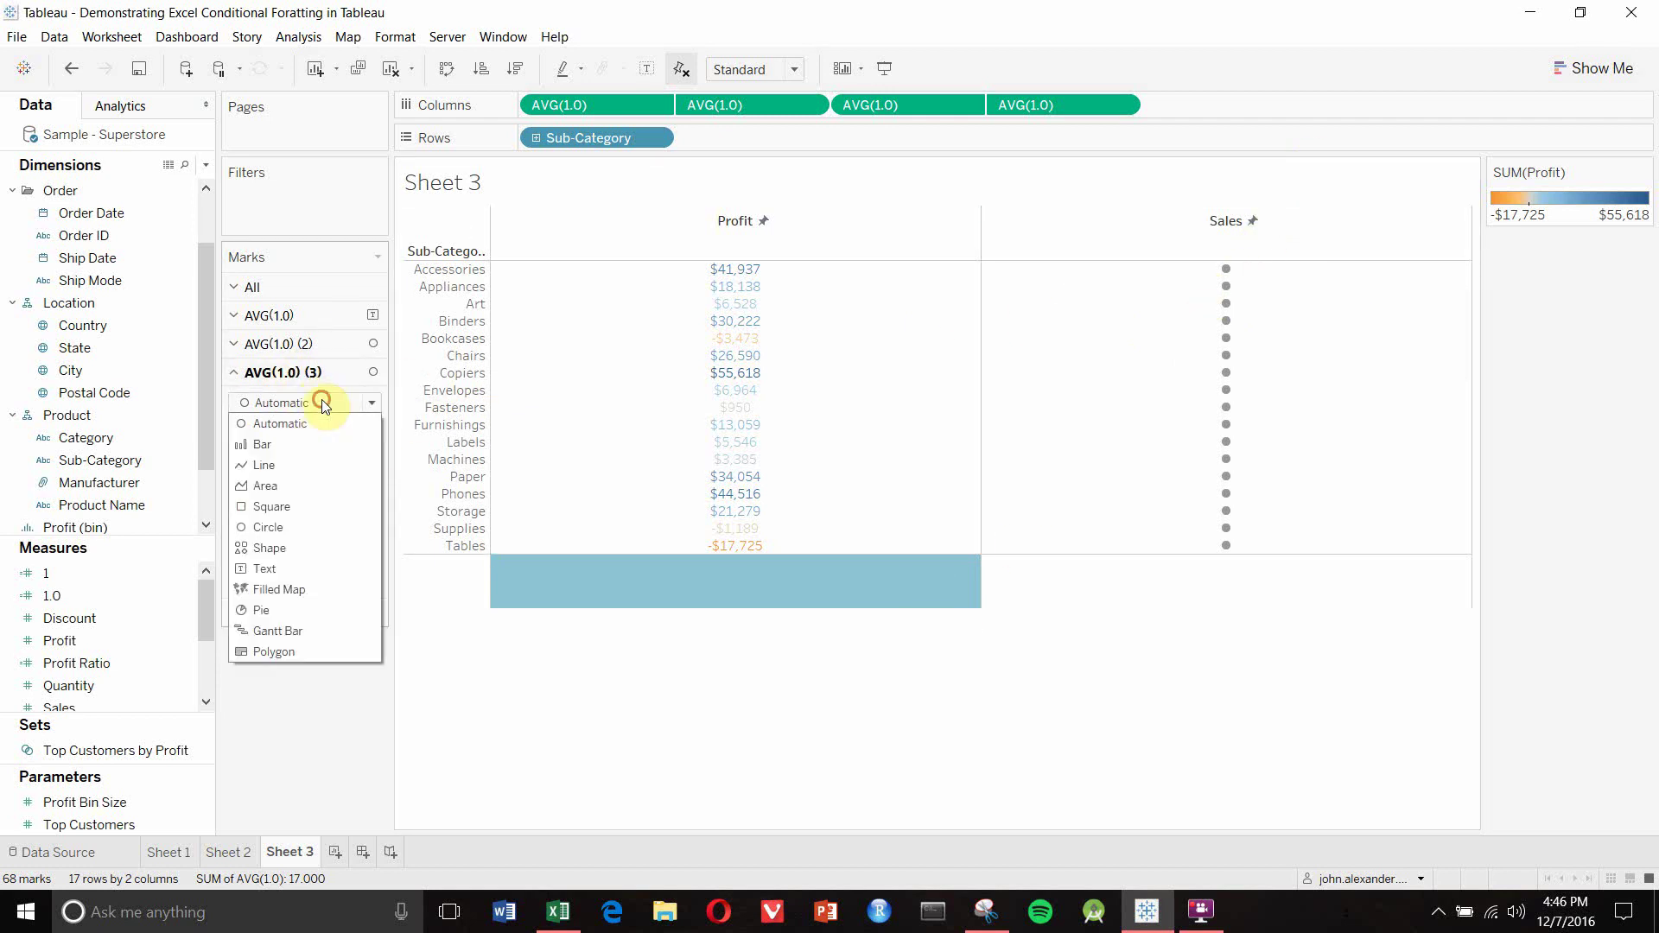
{"action": "left_click", "coordinate": [283, 567]}
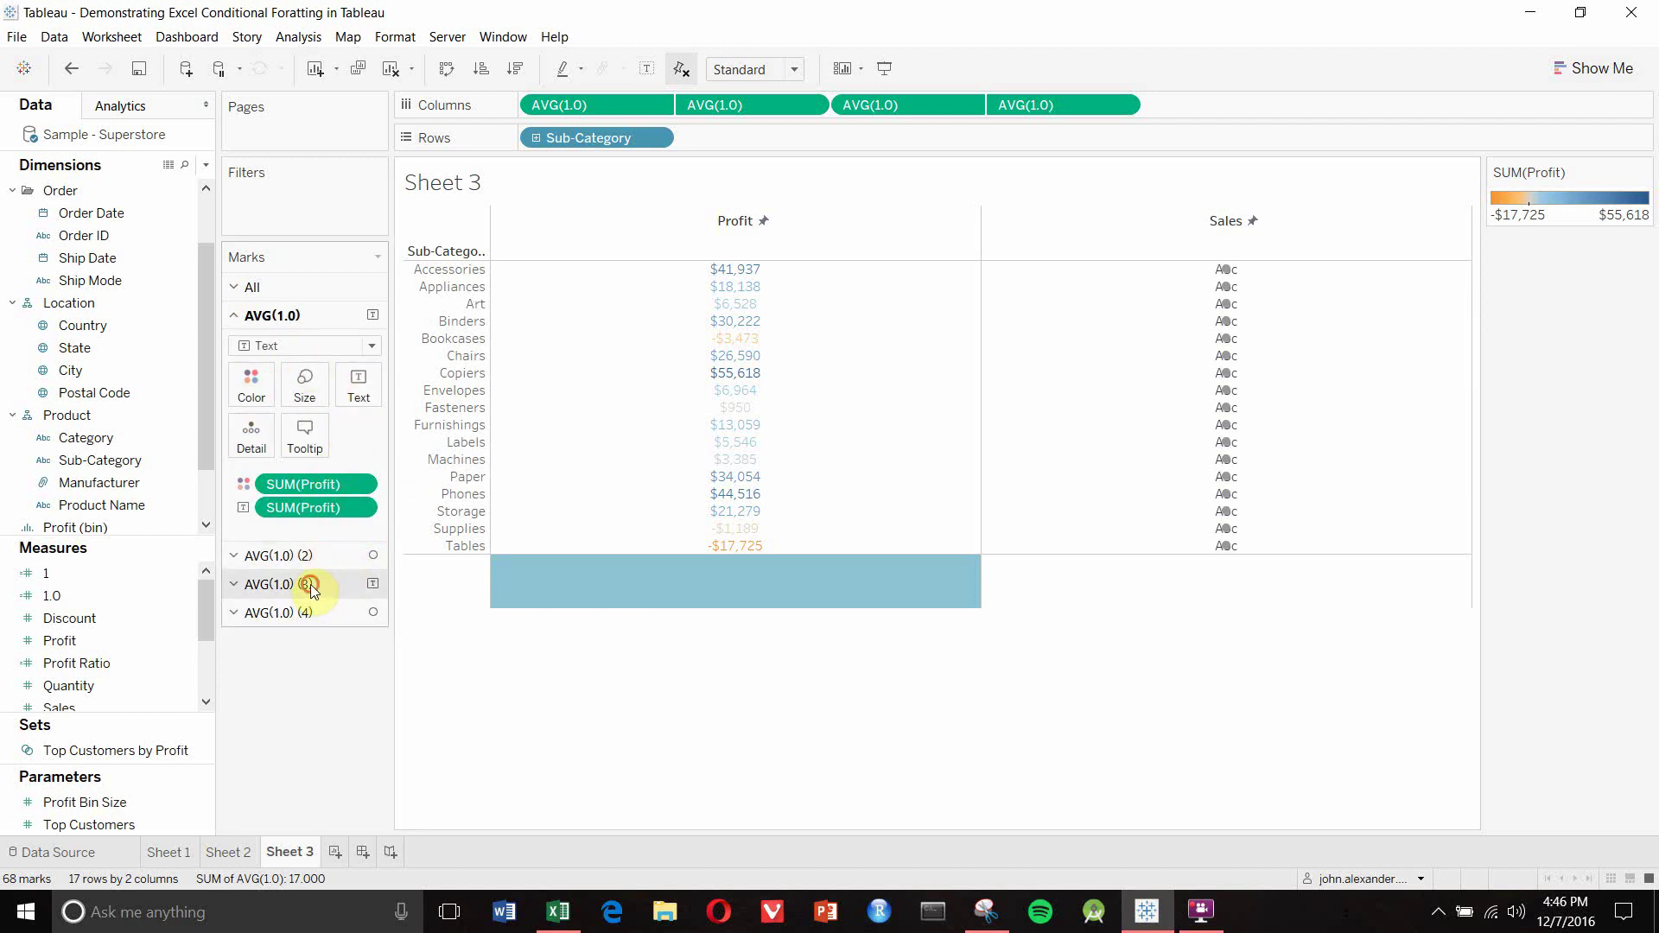
{"action": "left_click", "coordinate": [313, 585]}
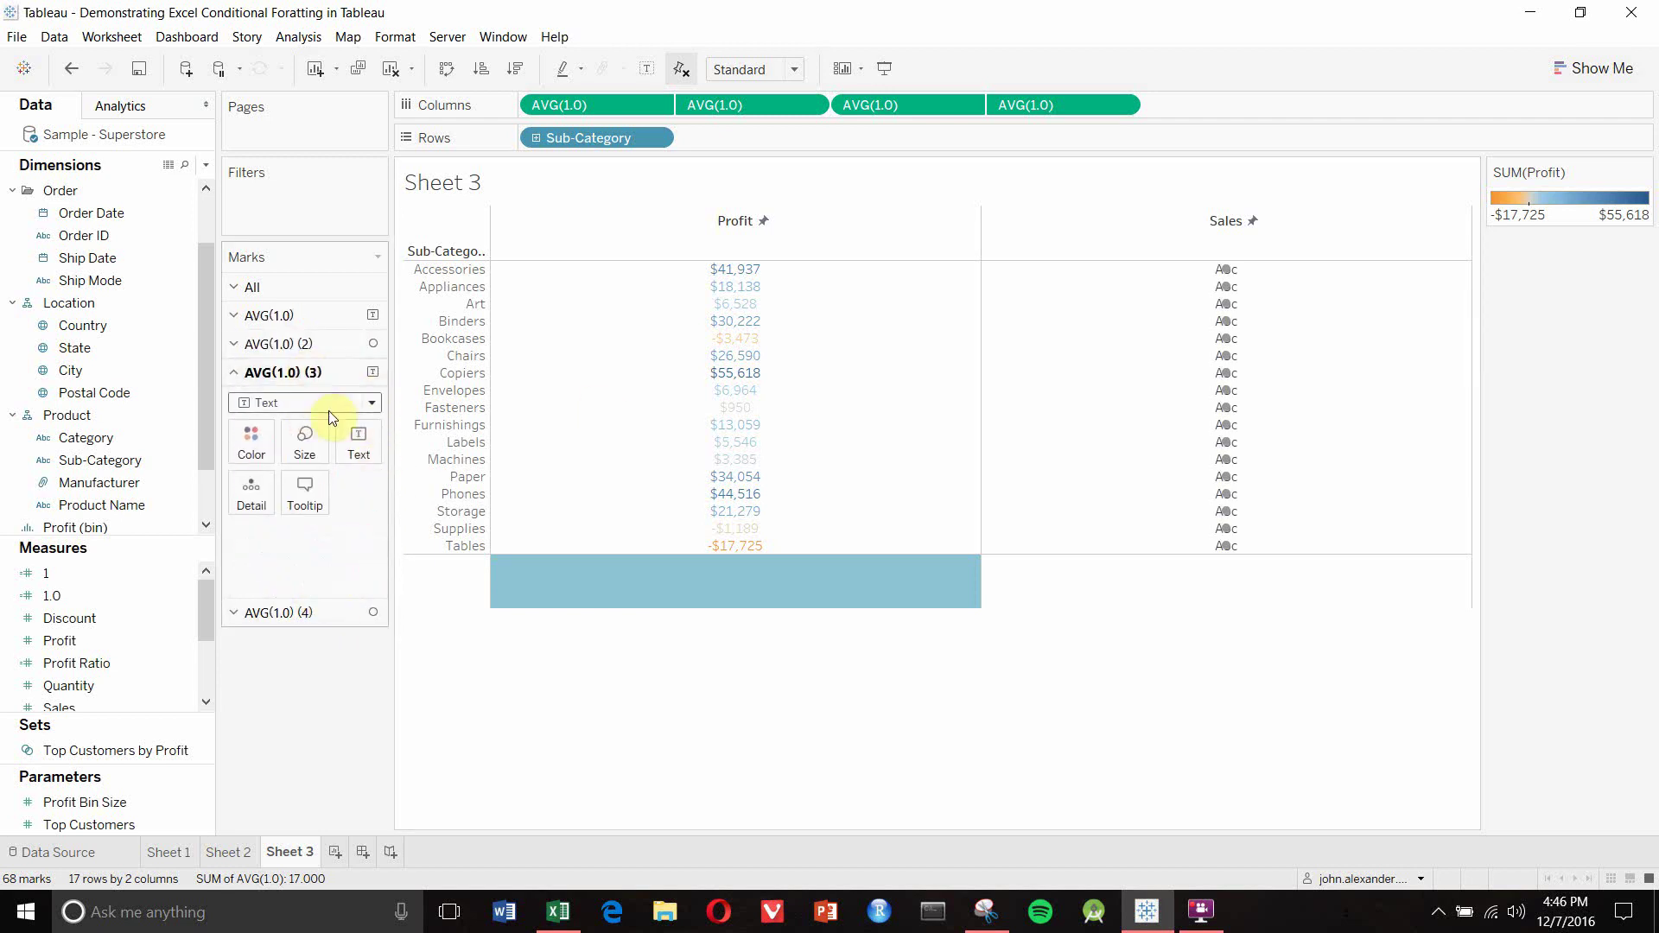
Show Sales as the text of the third AVG(1.0) marks
{"action": "left_click", "coordinate": [142, 624]}
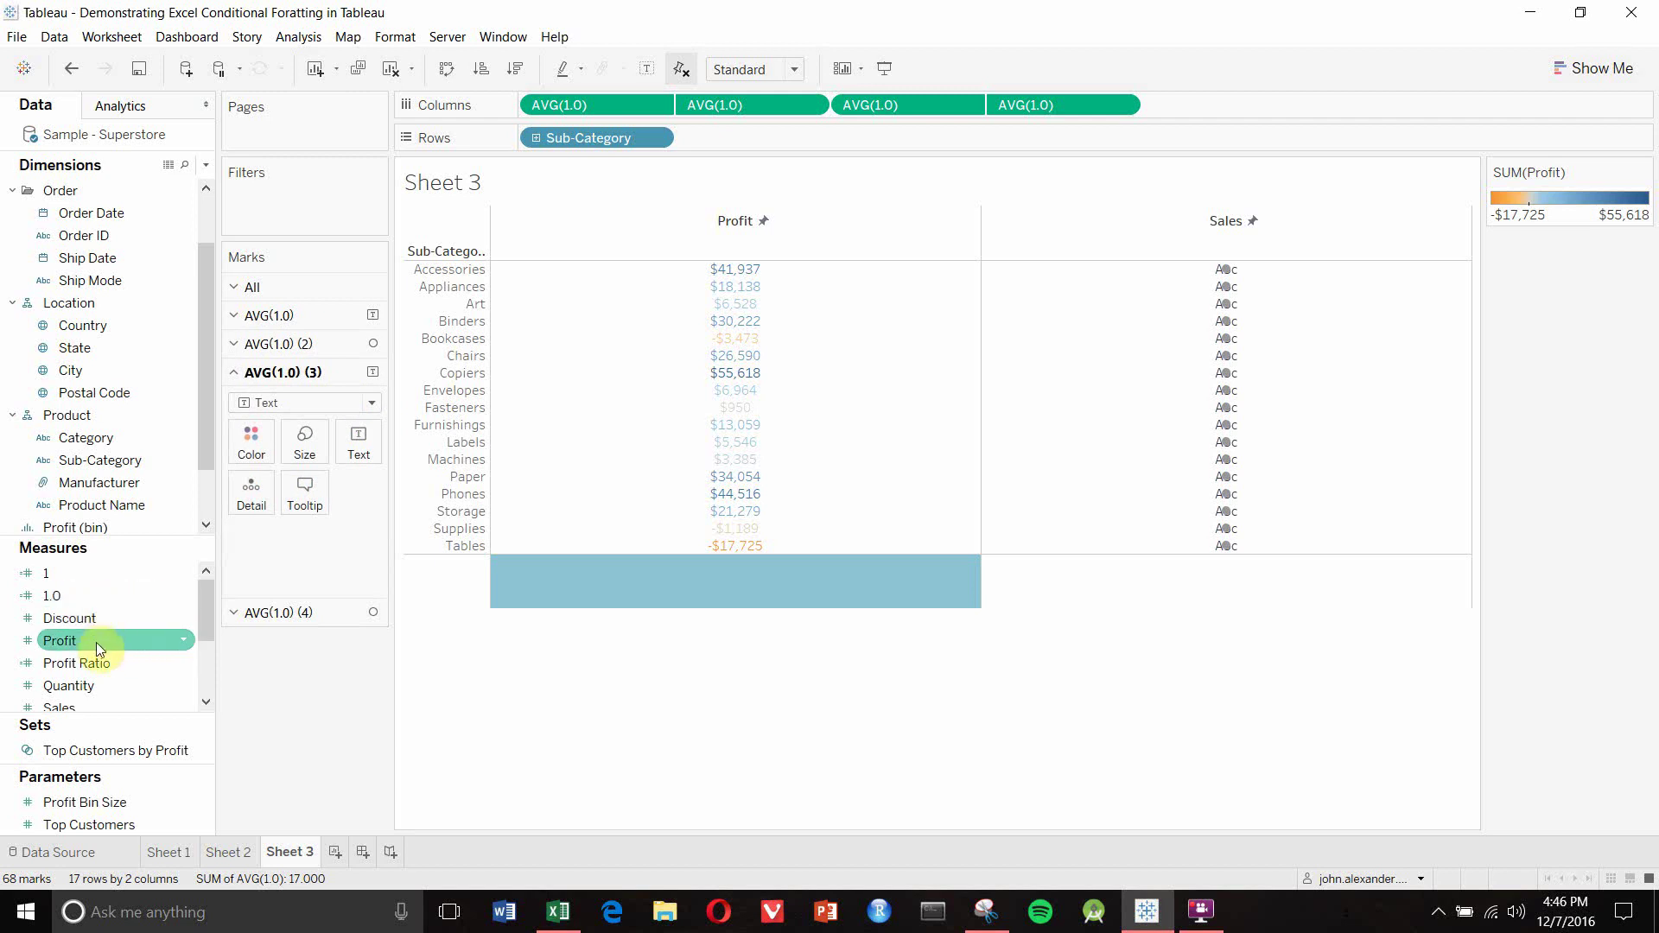
{"action": "left_click_drag", "start_coordinate": [85, 707], "coordinate": [351, 432]}
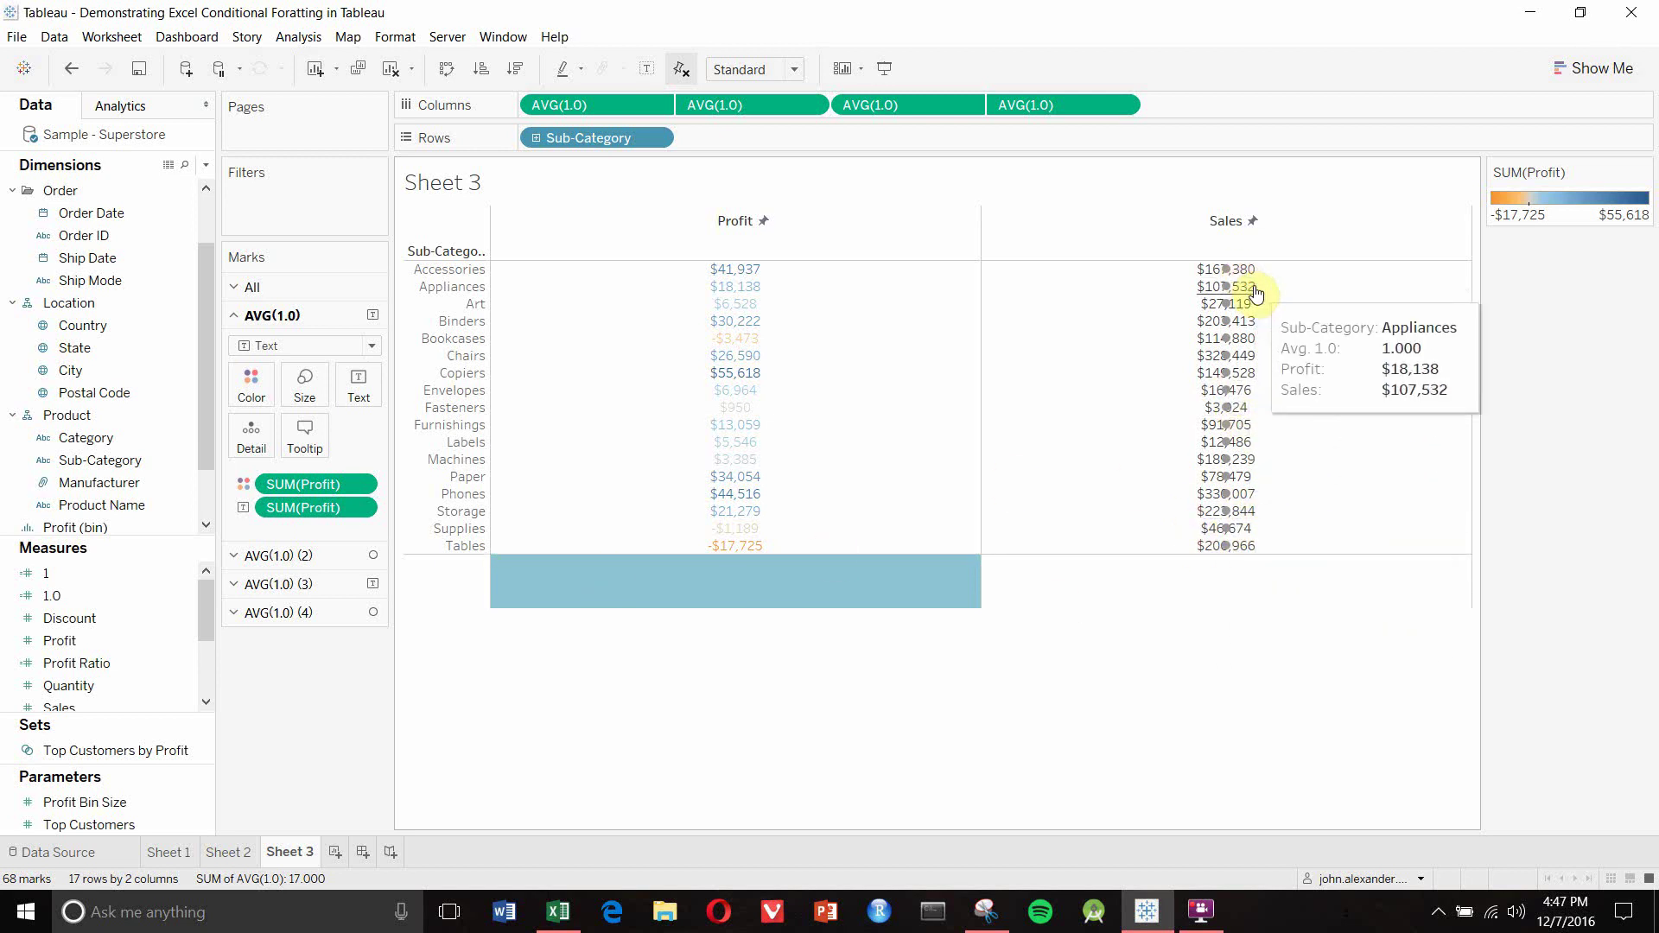
Undo the Text mark type on the third AVG(1.0) marks and remove Sales from their label
{"action": "left_click", "coordinate": [334, 584]}
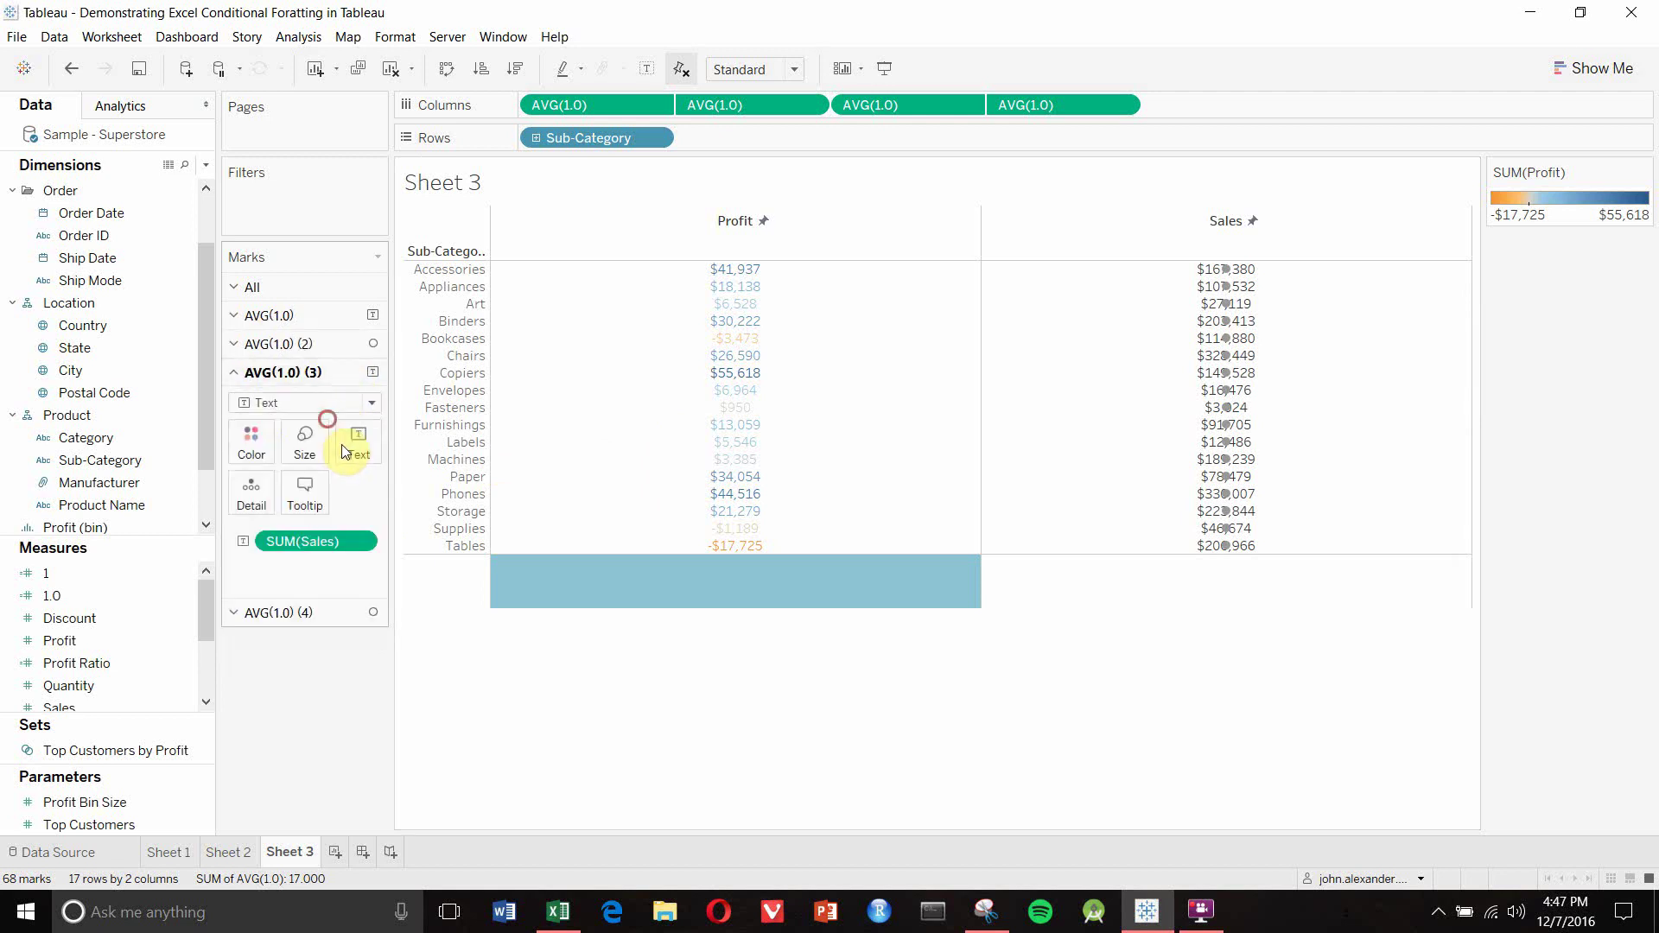
{"action": "key", "text": "ctrl+z"}
{"action": "left_click", "coordinate": [342, 581]}
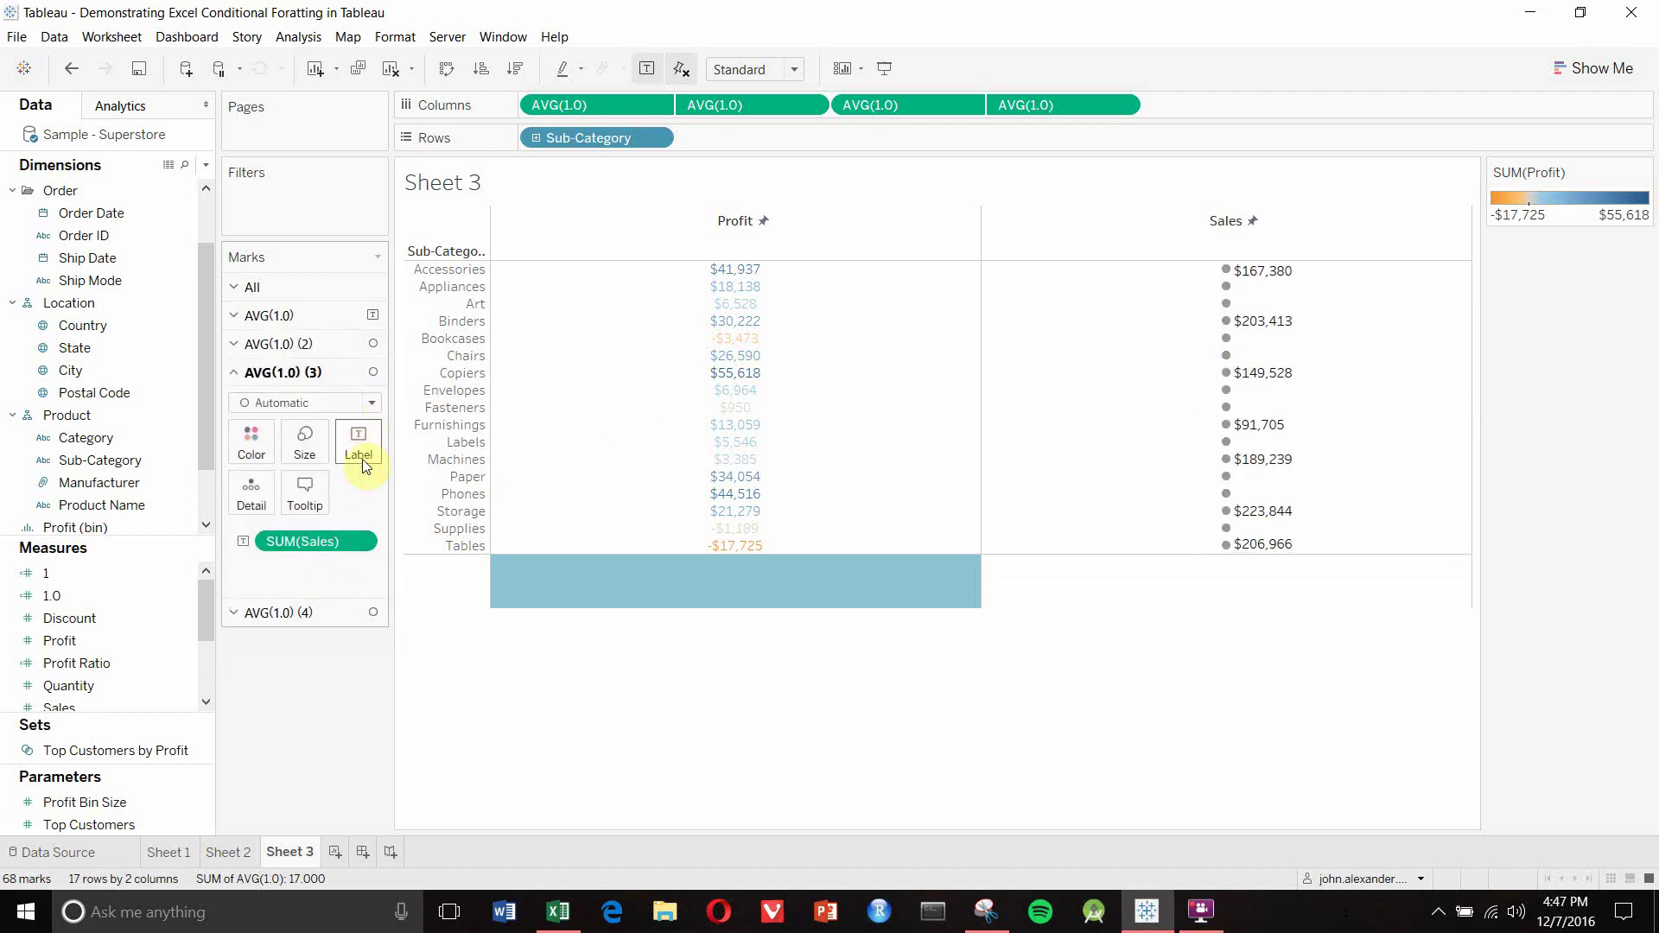
{"action": "left_click_drag", "start_coordinate": [349, 539], "coordinate": [121, 596]}
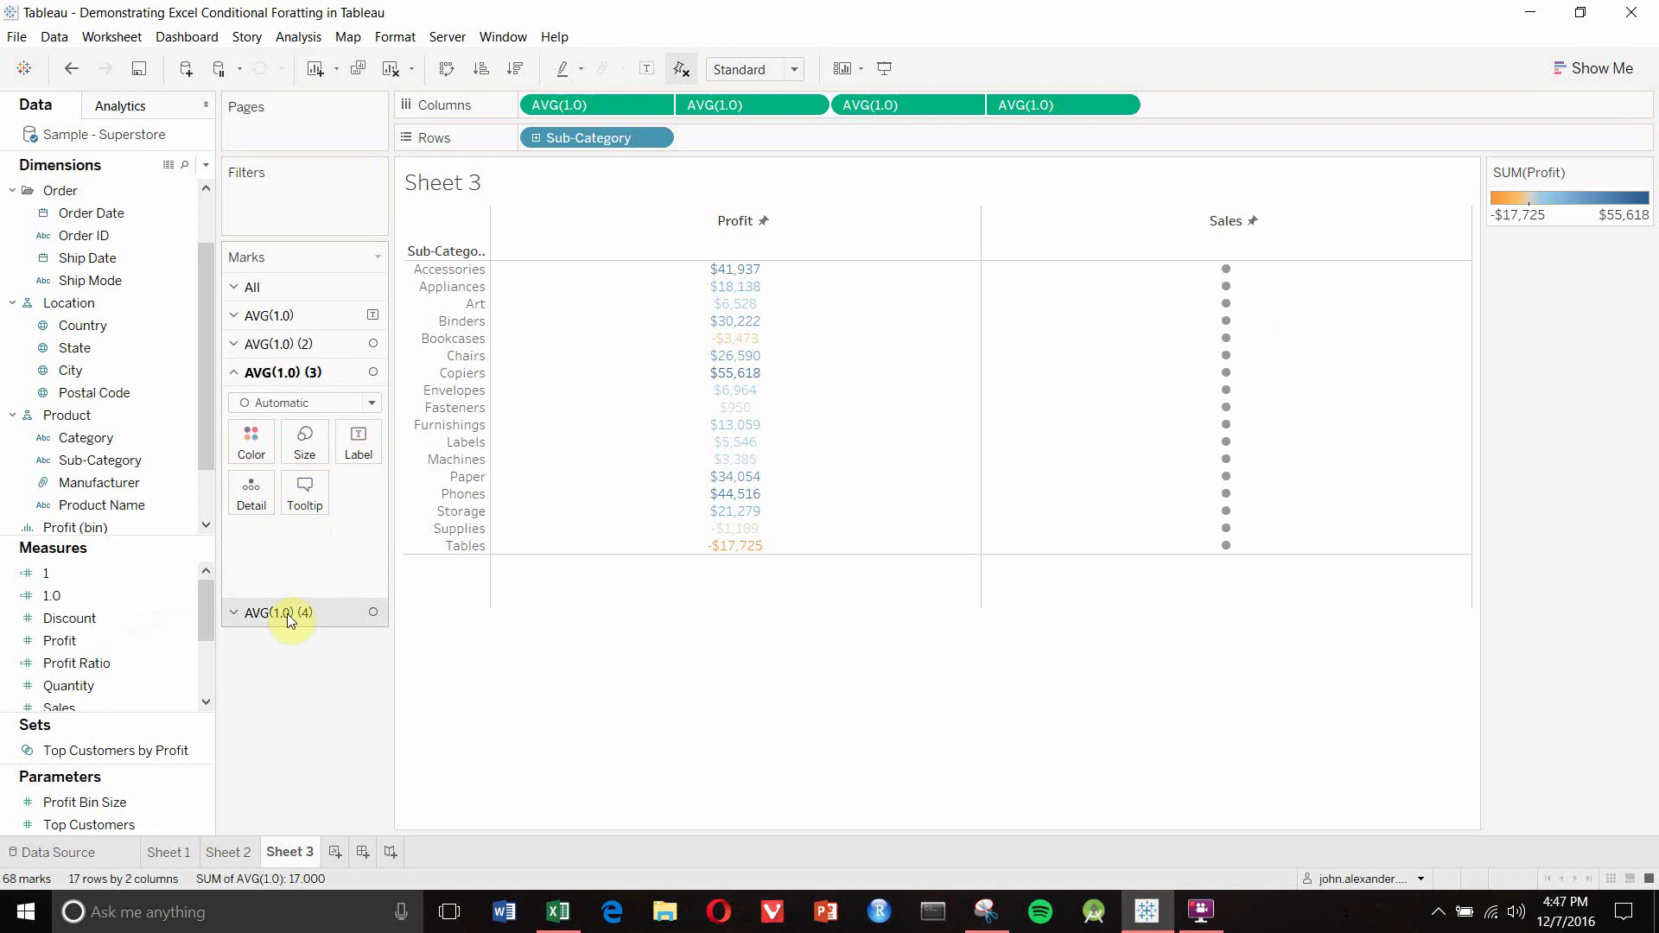
Change the mark type of the fourth AVG(1.0) marks to Text and show Sales as their text
{"action": "left_click", "coordinate": [287, 614]}
{"action": "left_click", "coordinate": [330, 434]}
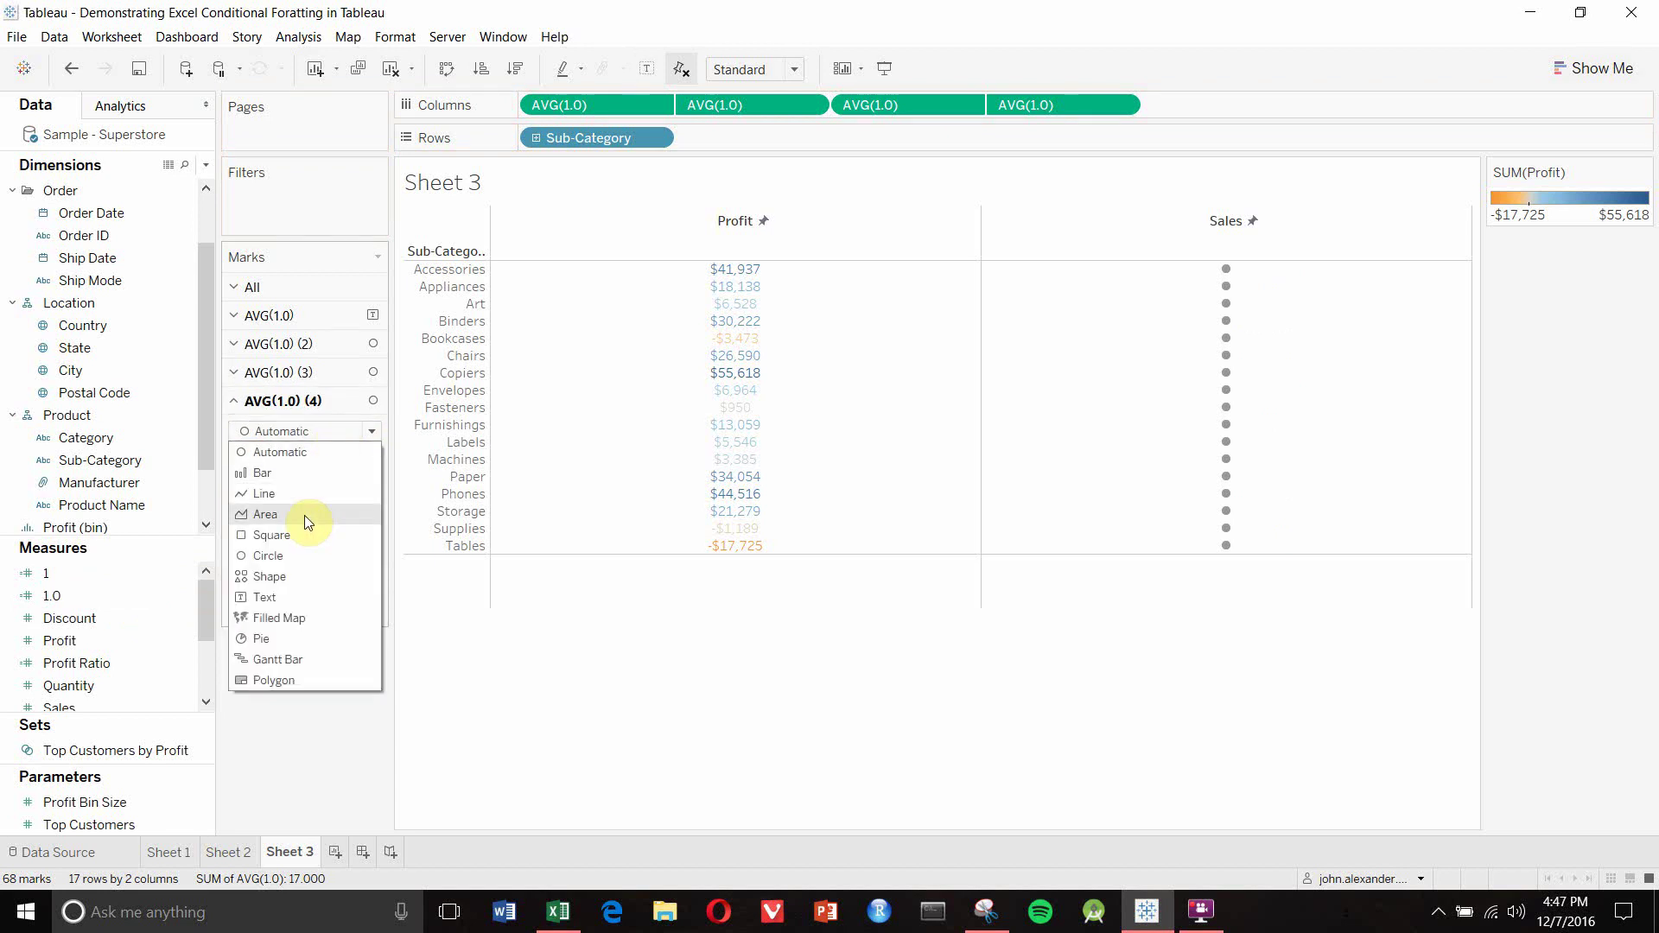
{"action": "left_click", "coordinate": [303, 596]}
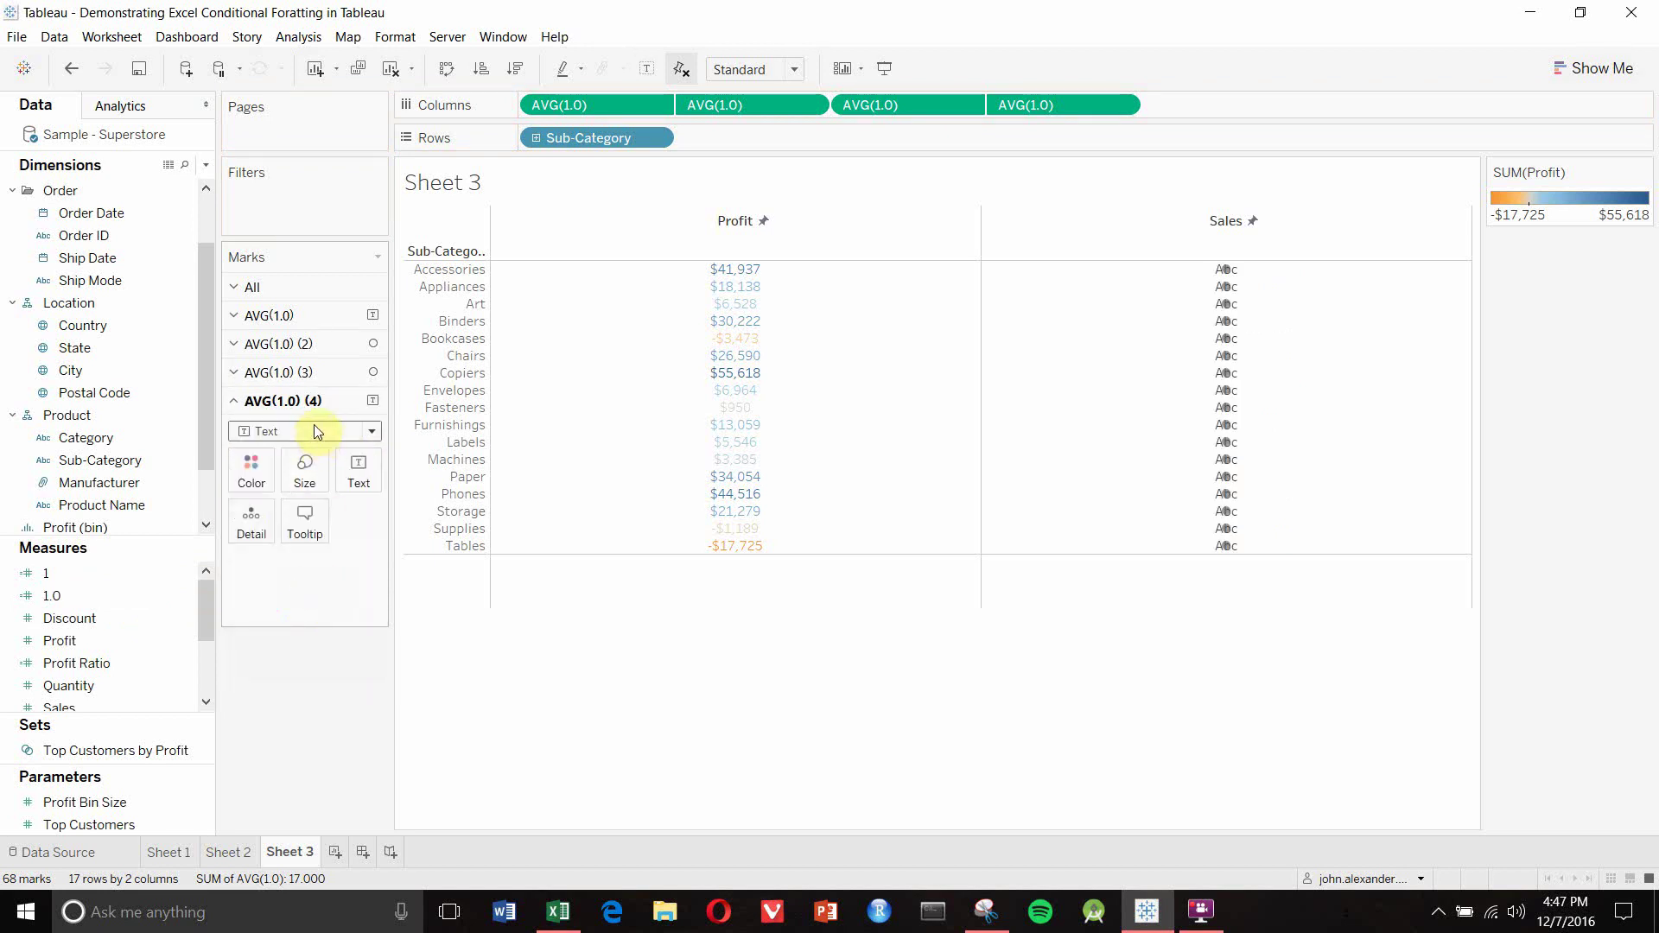
{"action": "left_click", "coordinate": [128, 617]}
{"action": "left_click", "coordinate": [70, 640]}
{"action": "left_click", "coordinate": [82, 617]}
{"action": "left_click", "coordinate": [83, 707]}
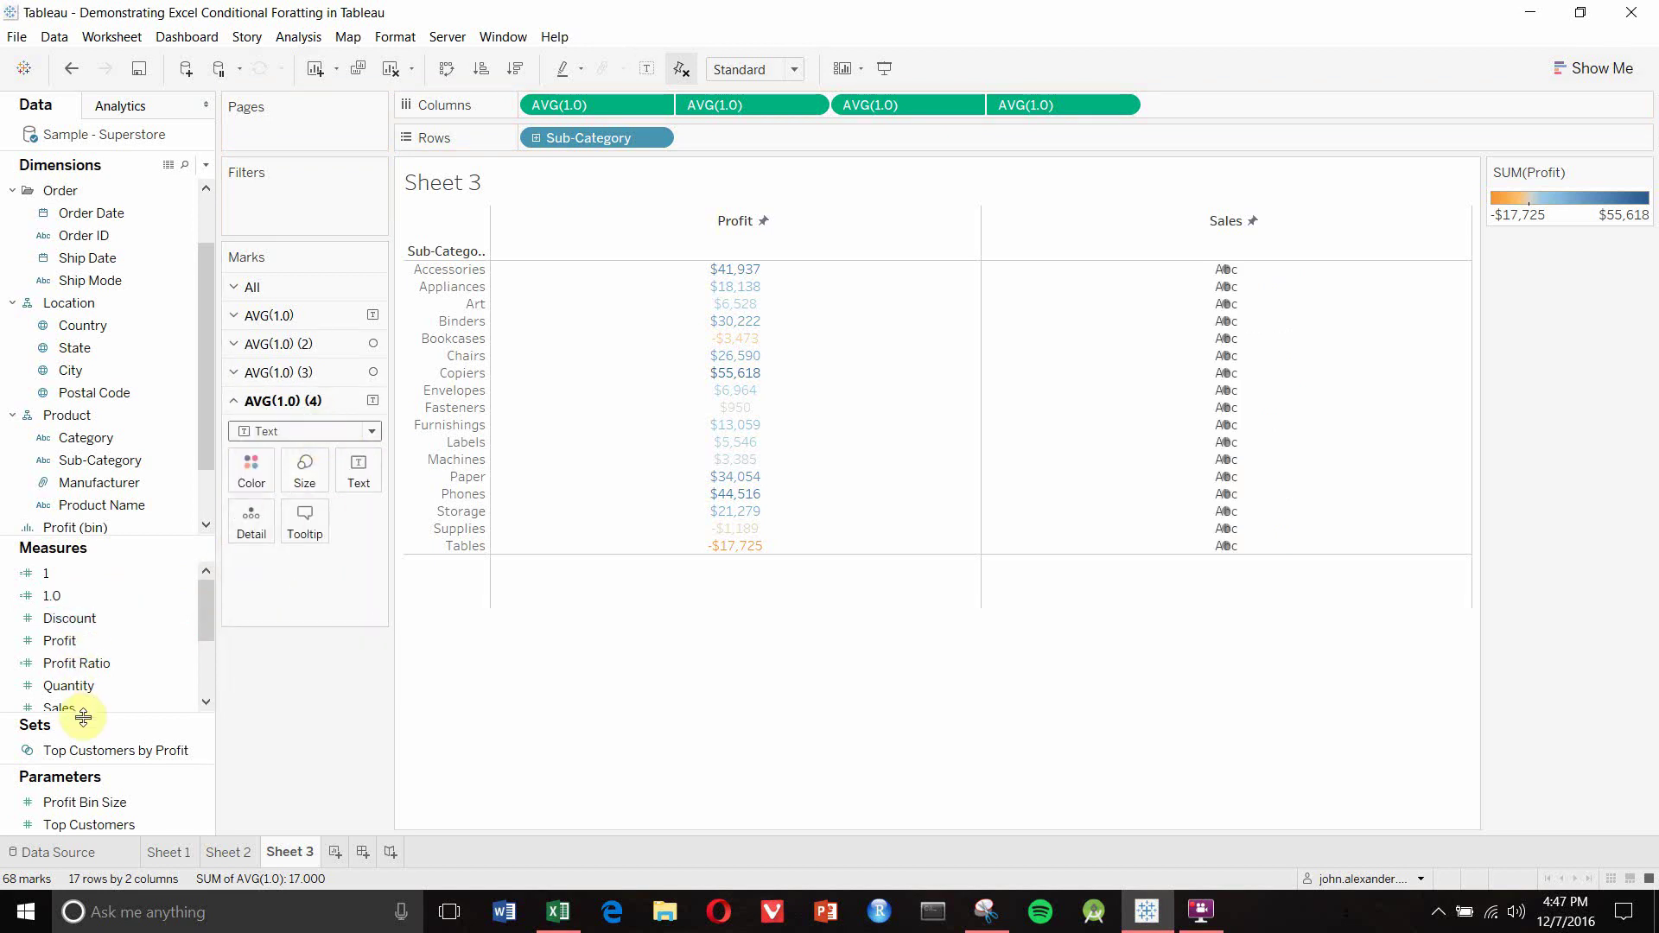
{"action": "left_click_drag", "start_coordinate": [83, 707], "coordinate": [355, 472]}
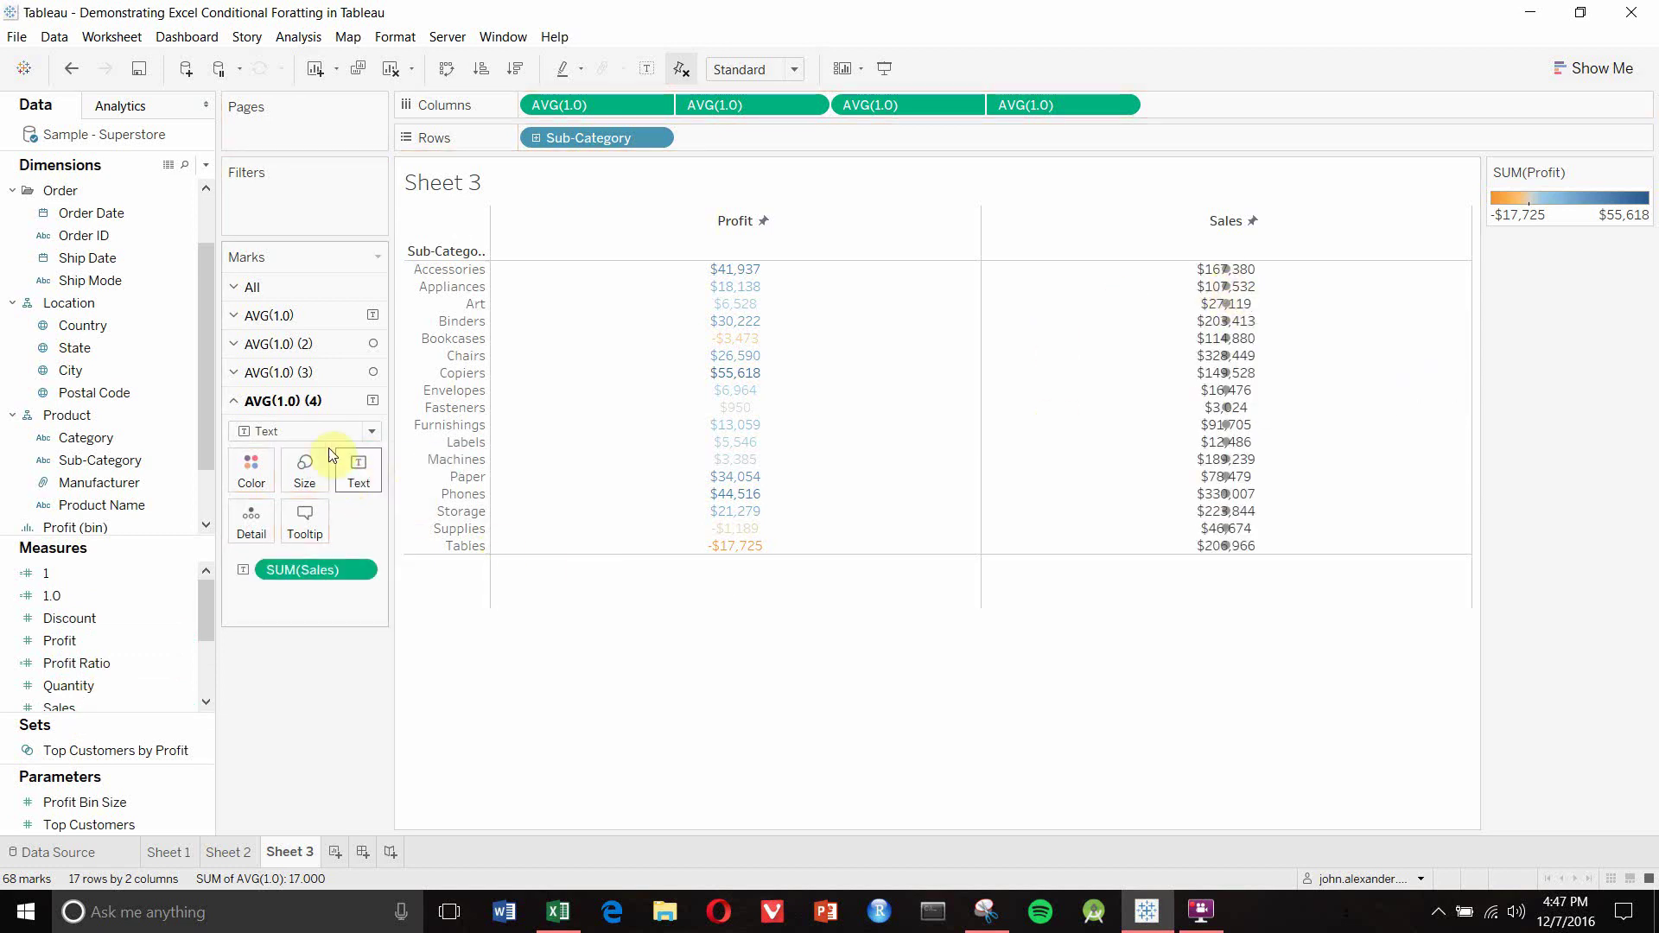
Color the third AVG(1.0) marks by Sales and change their mark type to Bar
{"action": "left_click", "coordinate": [278, 373]}
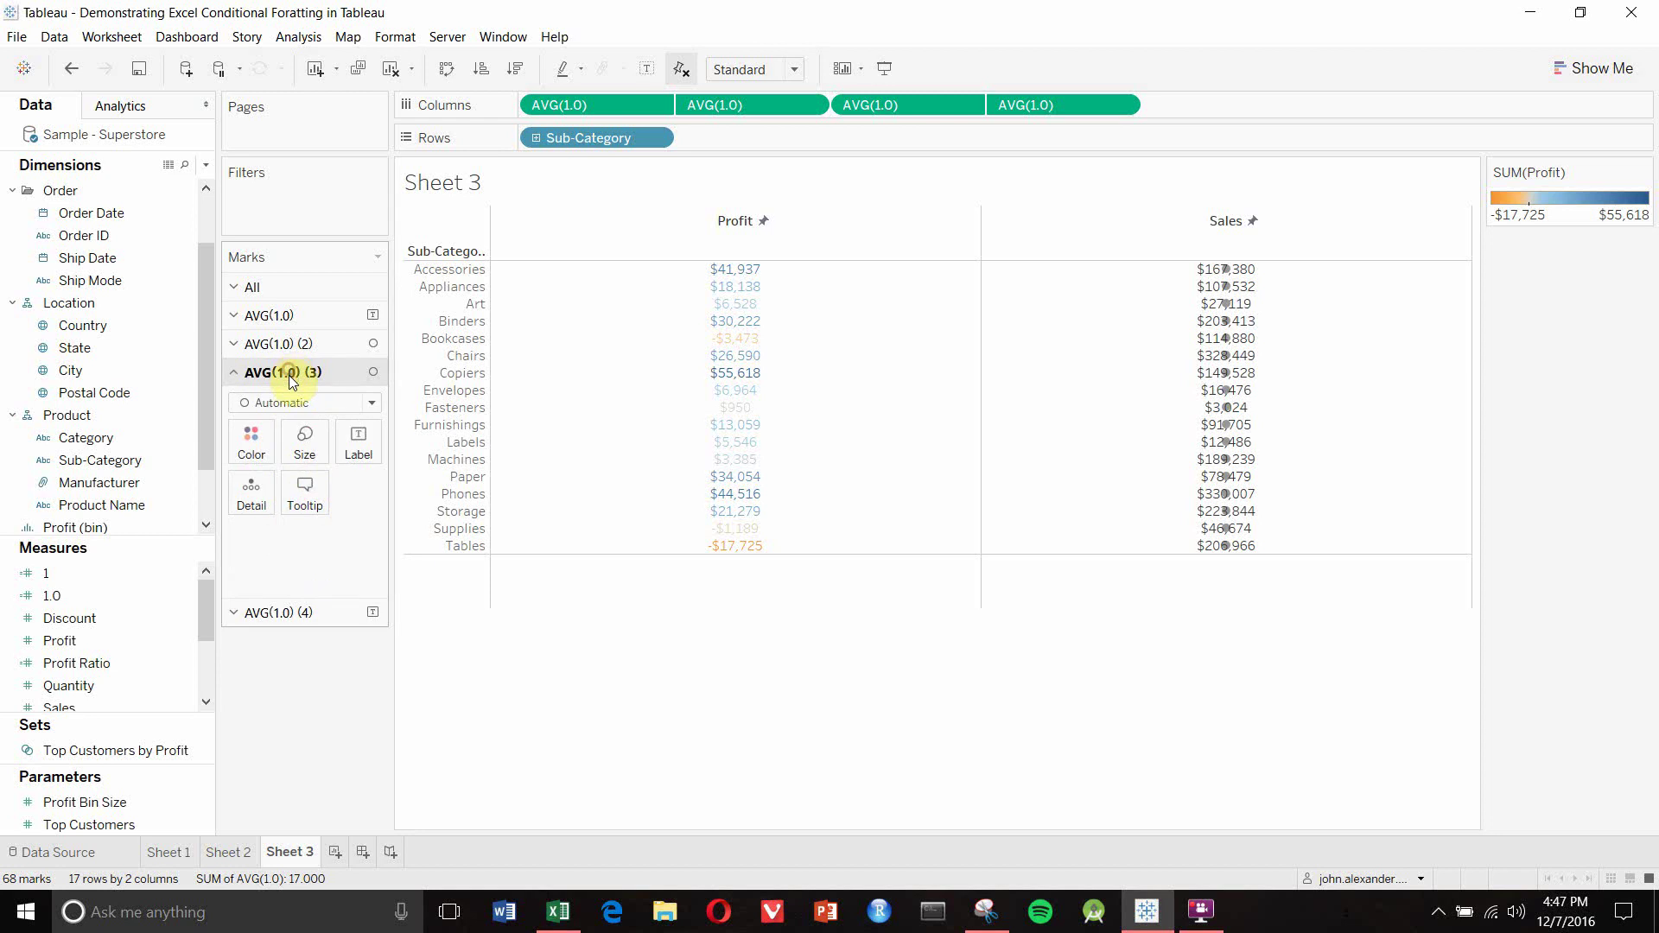
{"action": "left_click", "coordinate": [294, 610]}
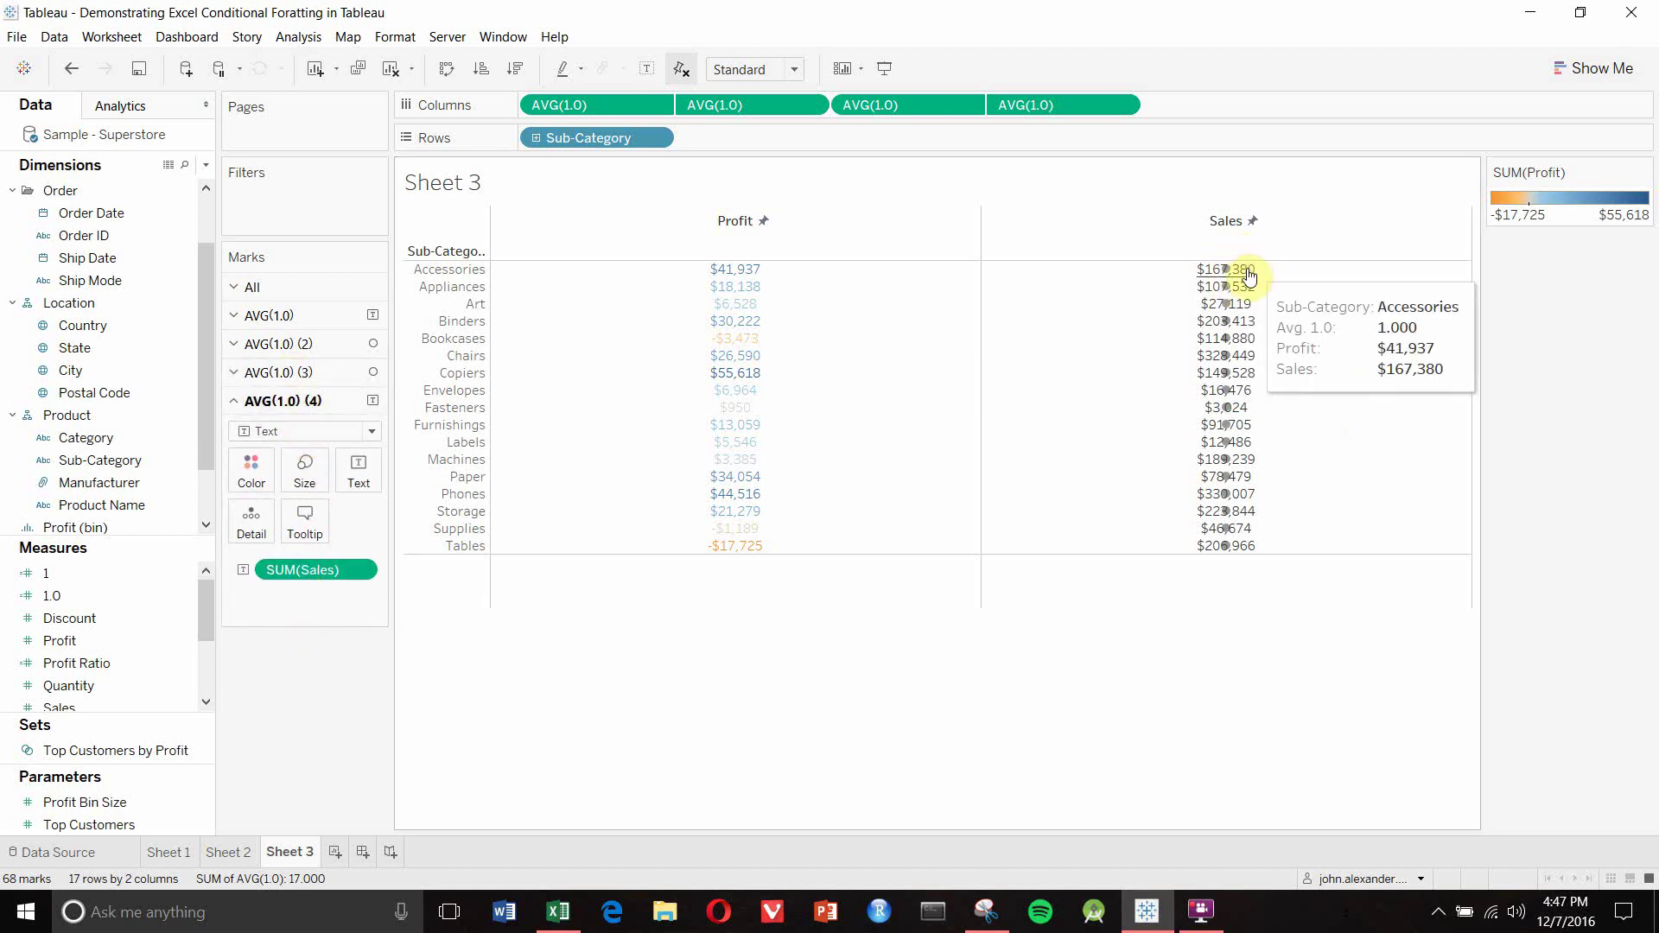
{"action": "mouse_move", "coordinate": [1240, 365]}
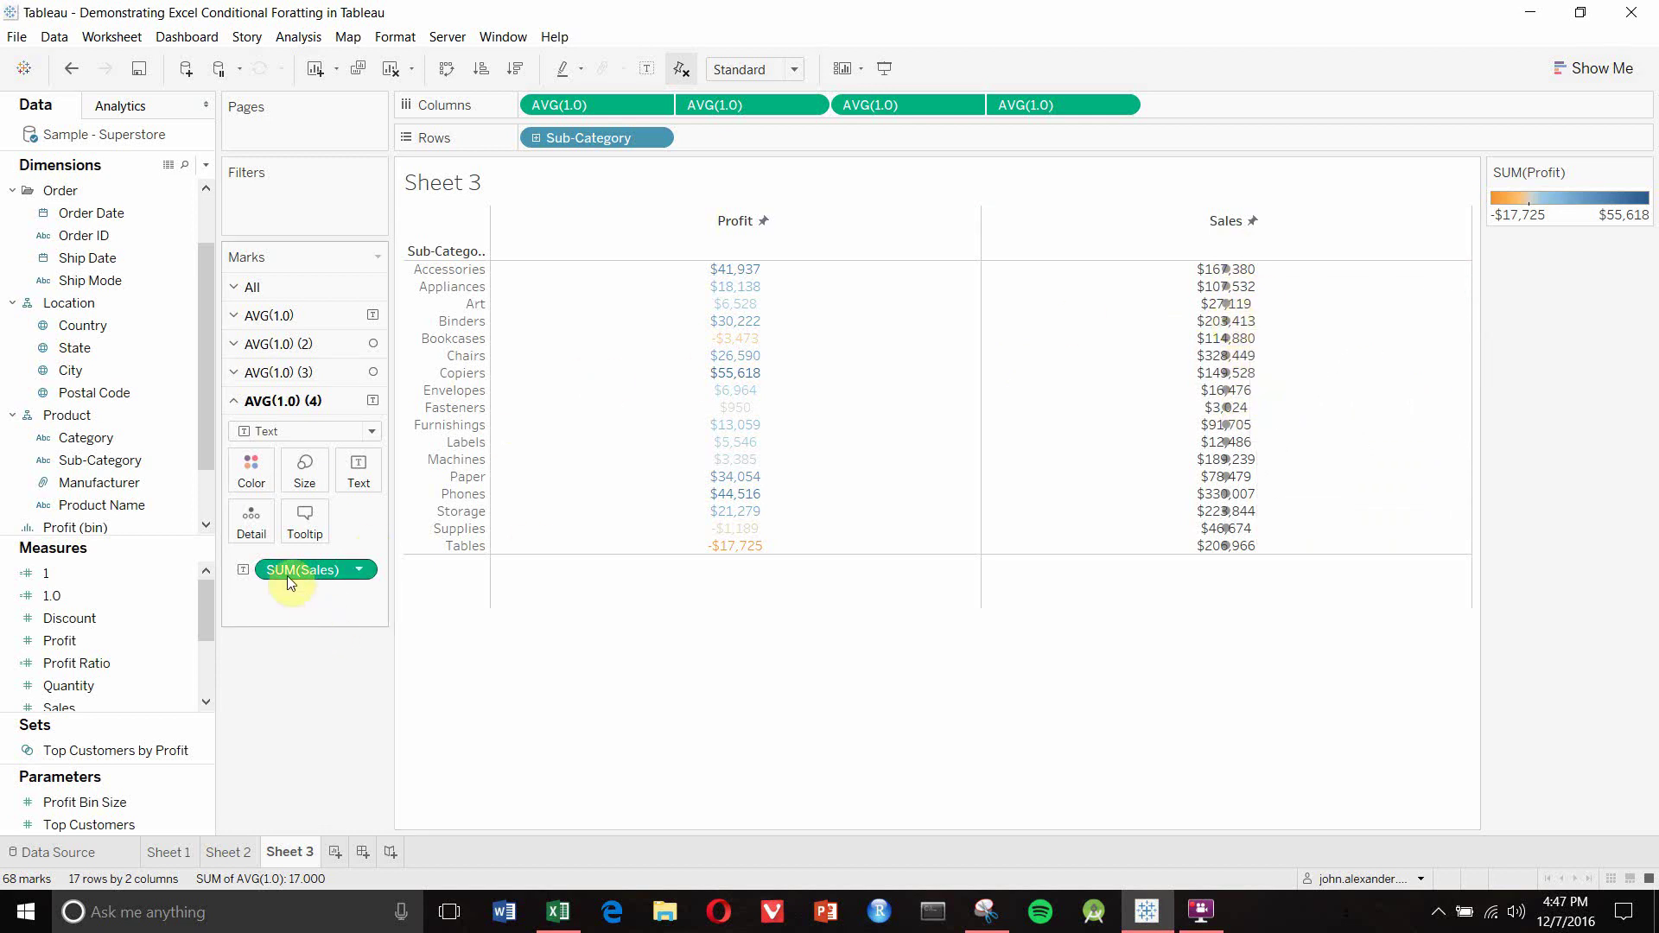
{"action": "left_click", "coordinate": [318, 373]}
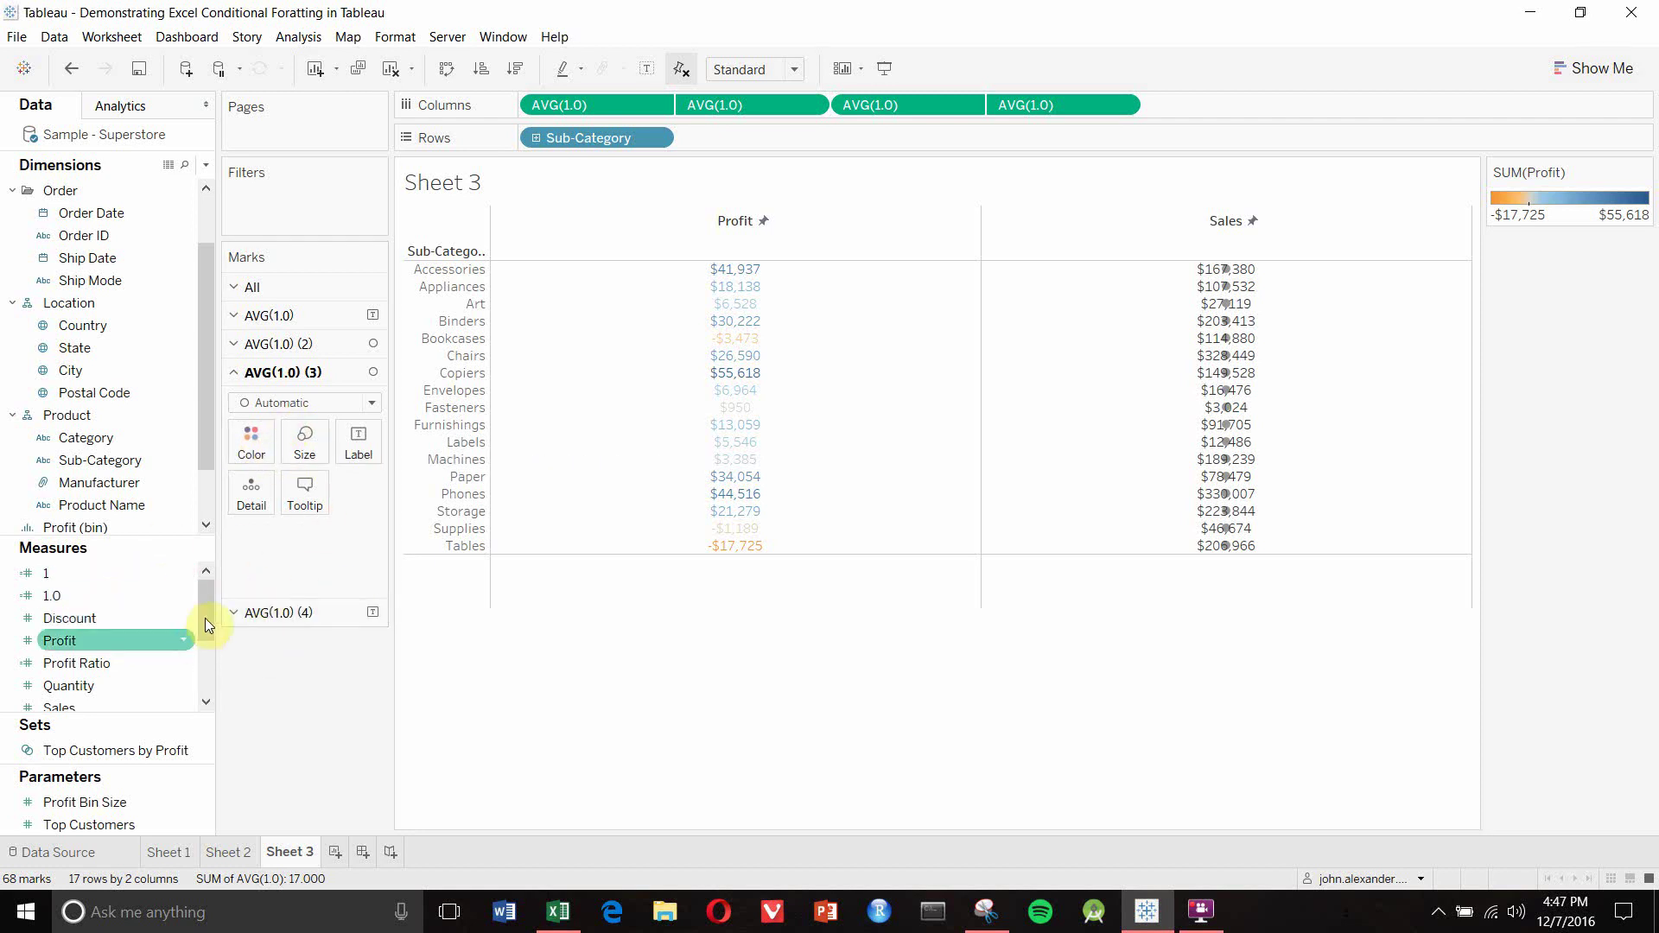
{"action": "left_click_drag", "start_coordinate": [207, 613], "coordinate": [209, 609]}
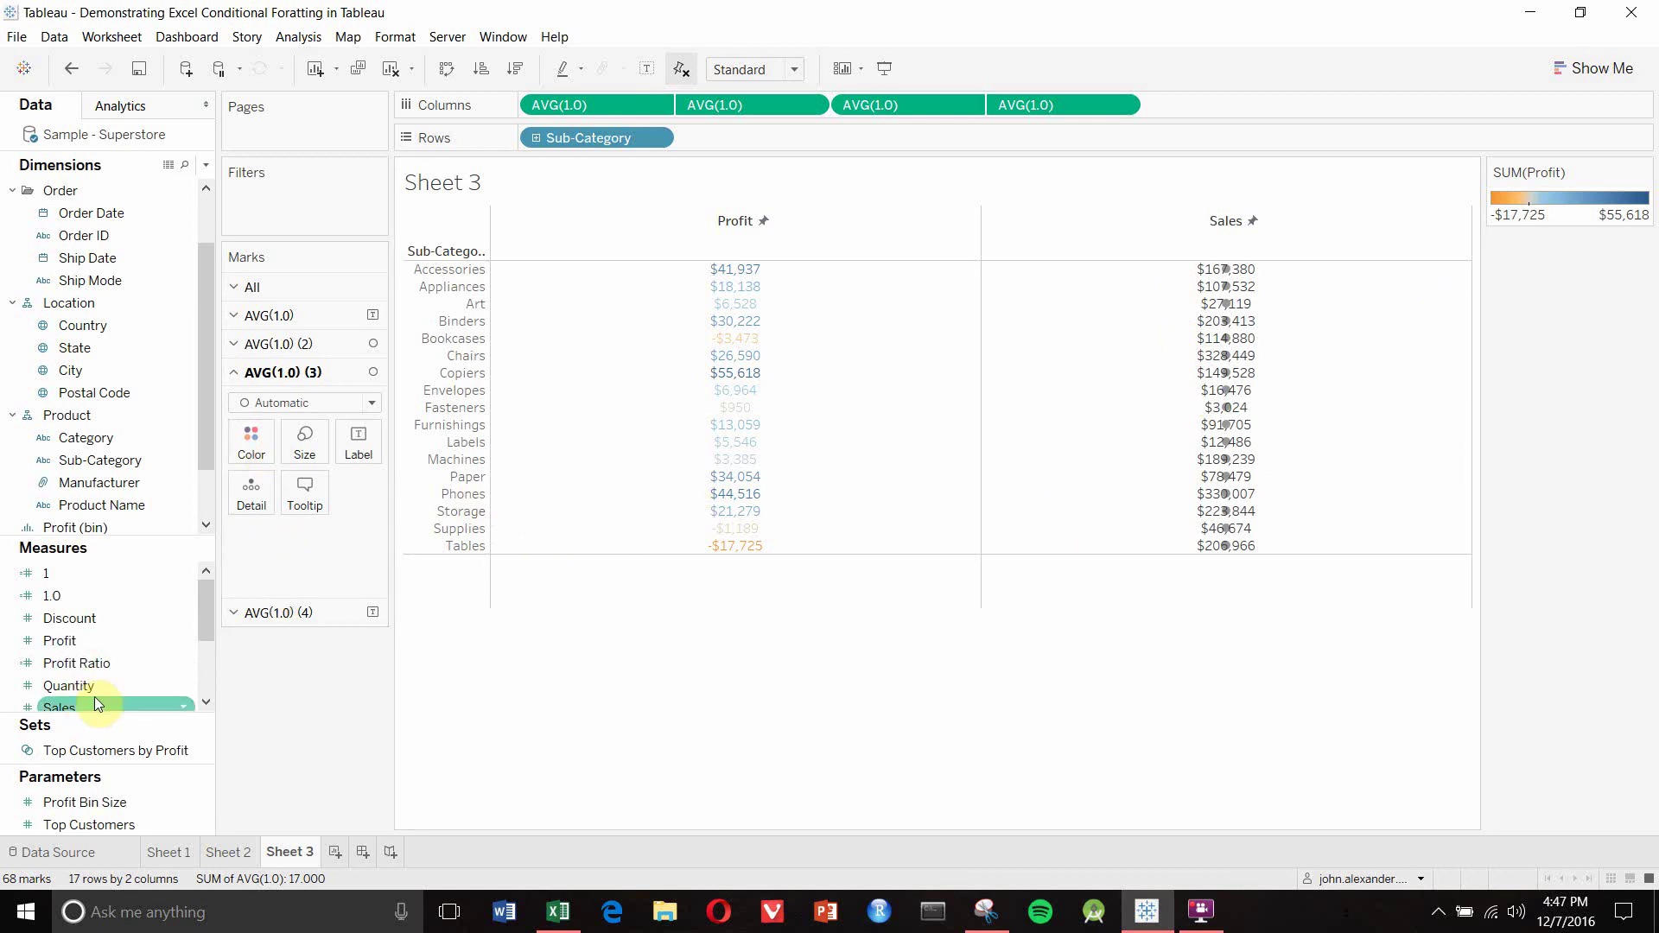
{"action": "left_click_drag", "start_coordinate": [90, 704], "coordinate": [252, 442]}
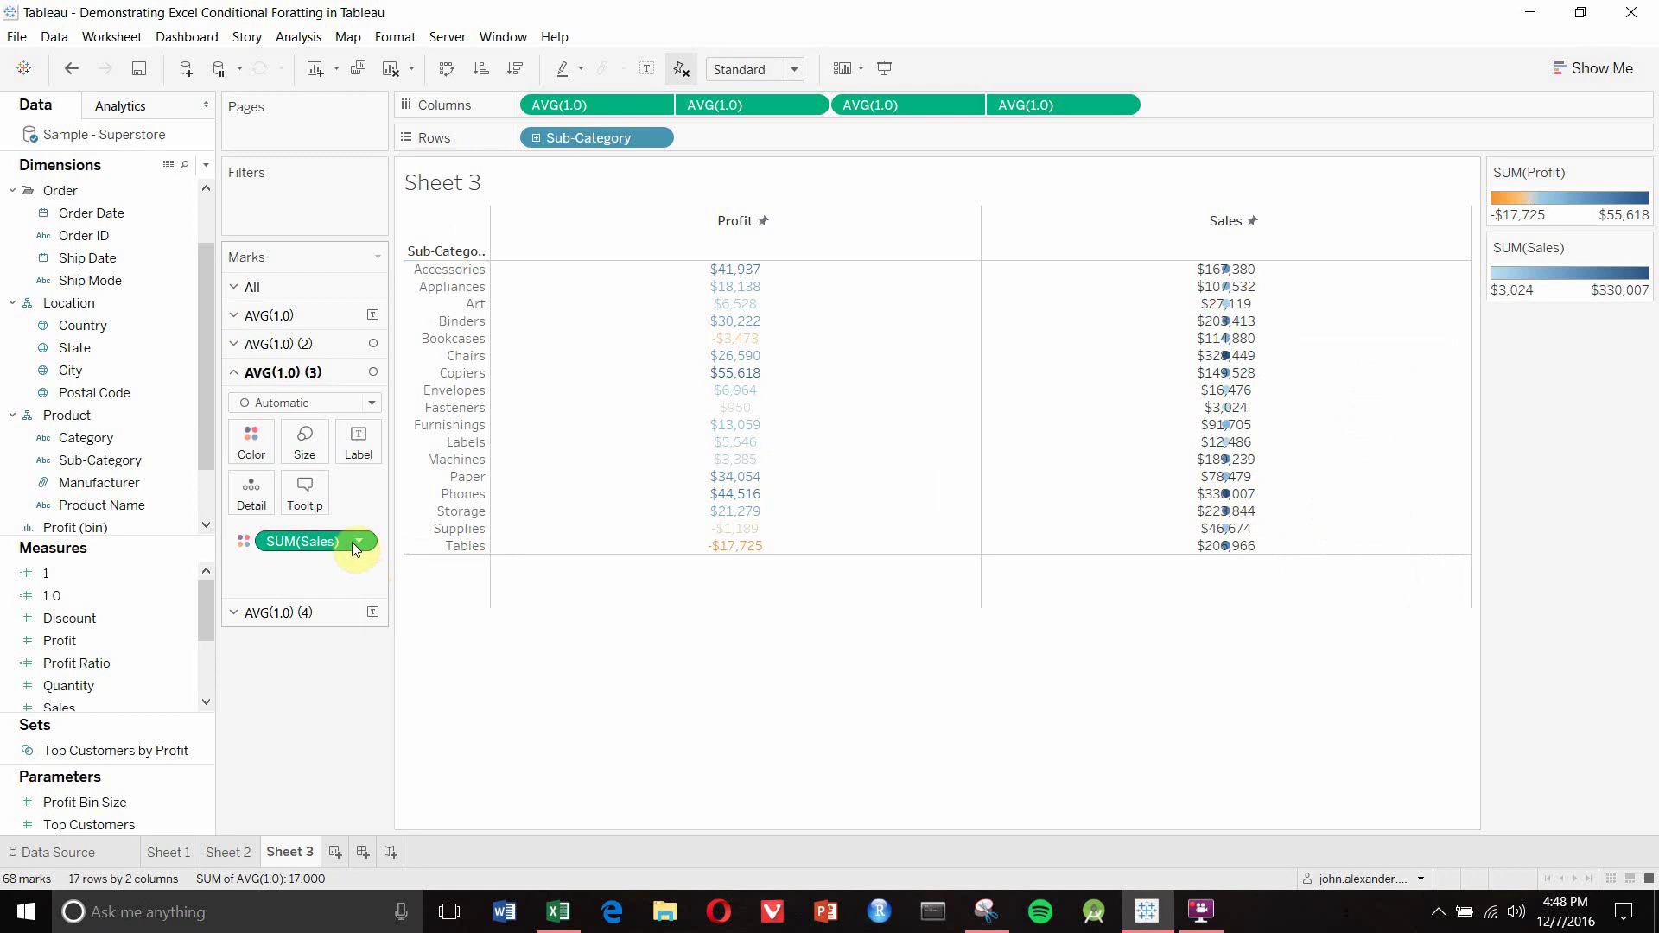
{"action": "left_click", "coordinate": [295, 404]}
{"action": "left_click", "coordinate": [291, 444]}
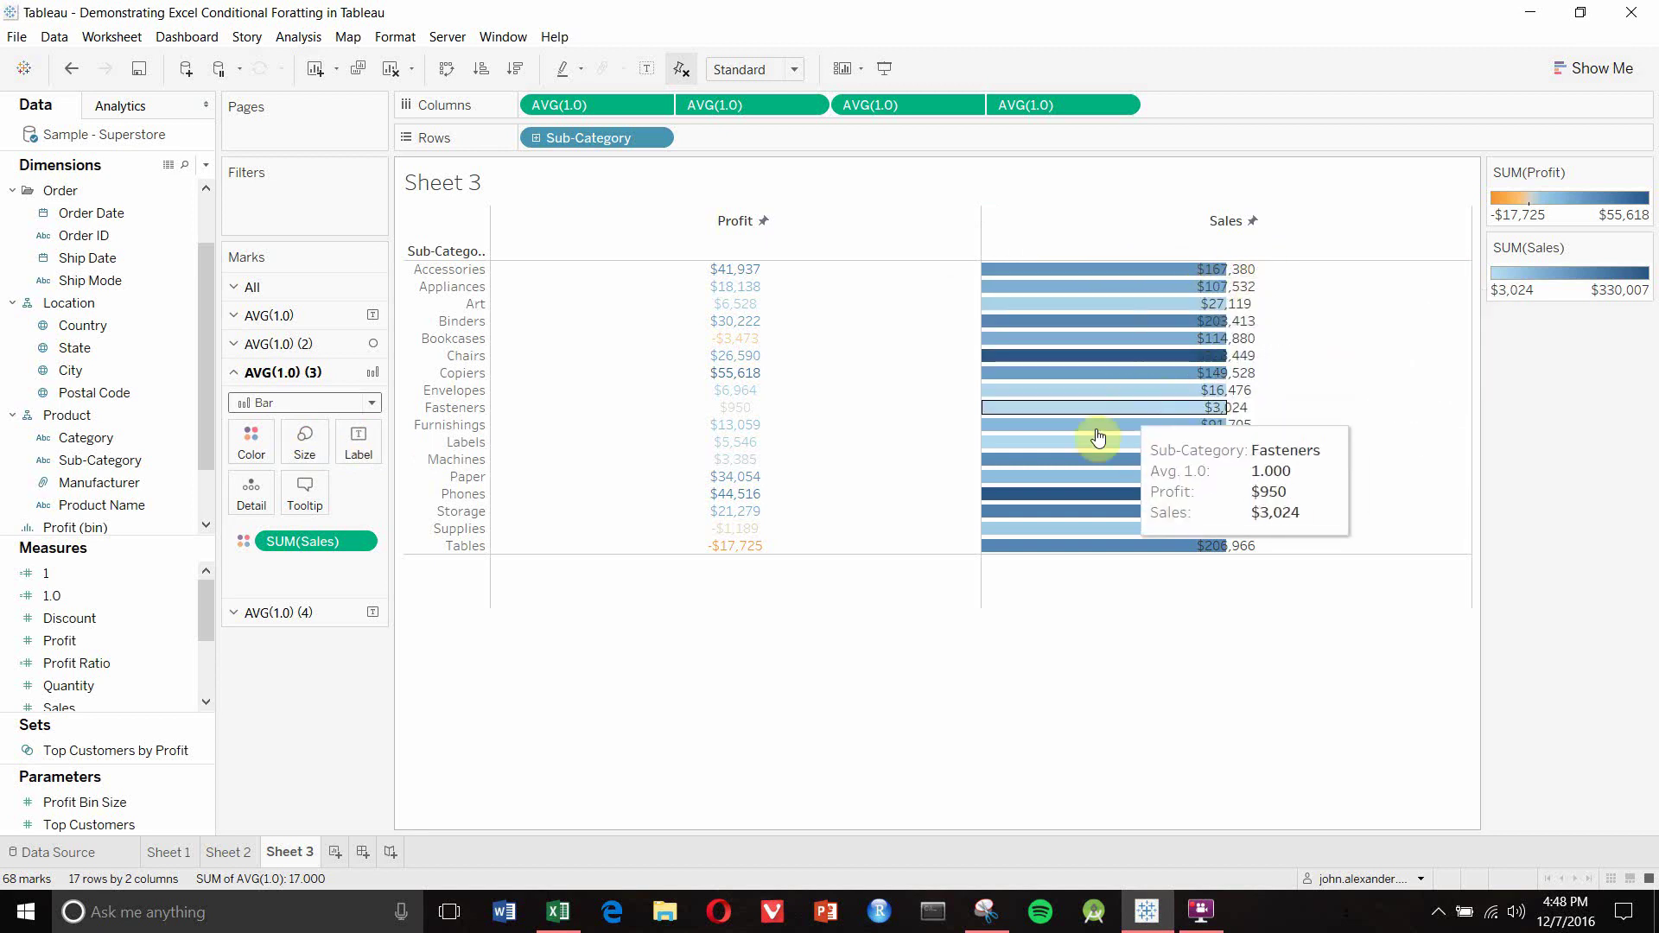
Review the Sales column's axis range settings and leave them without making changes
{"action": "left_click", "coordinate": [1152, 246]}
{"action": "double_click", "coordinate": [1150, 223]}
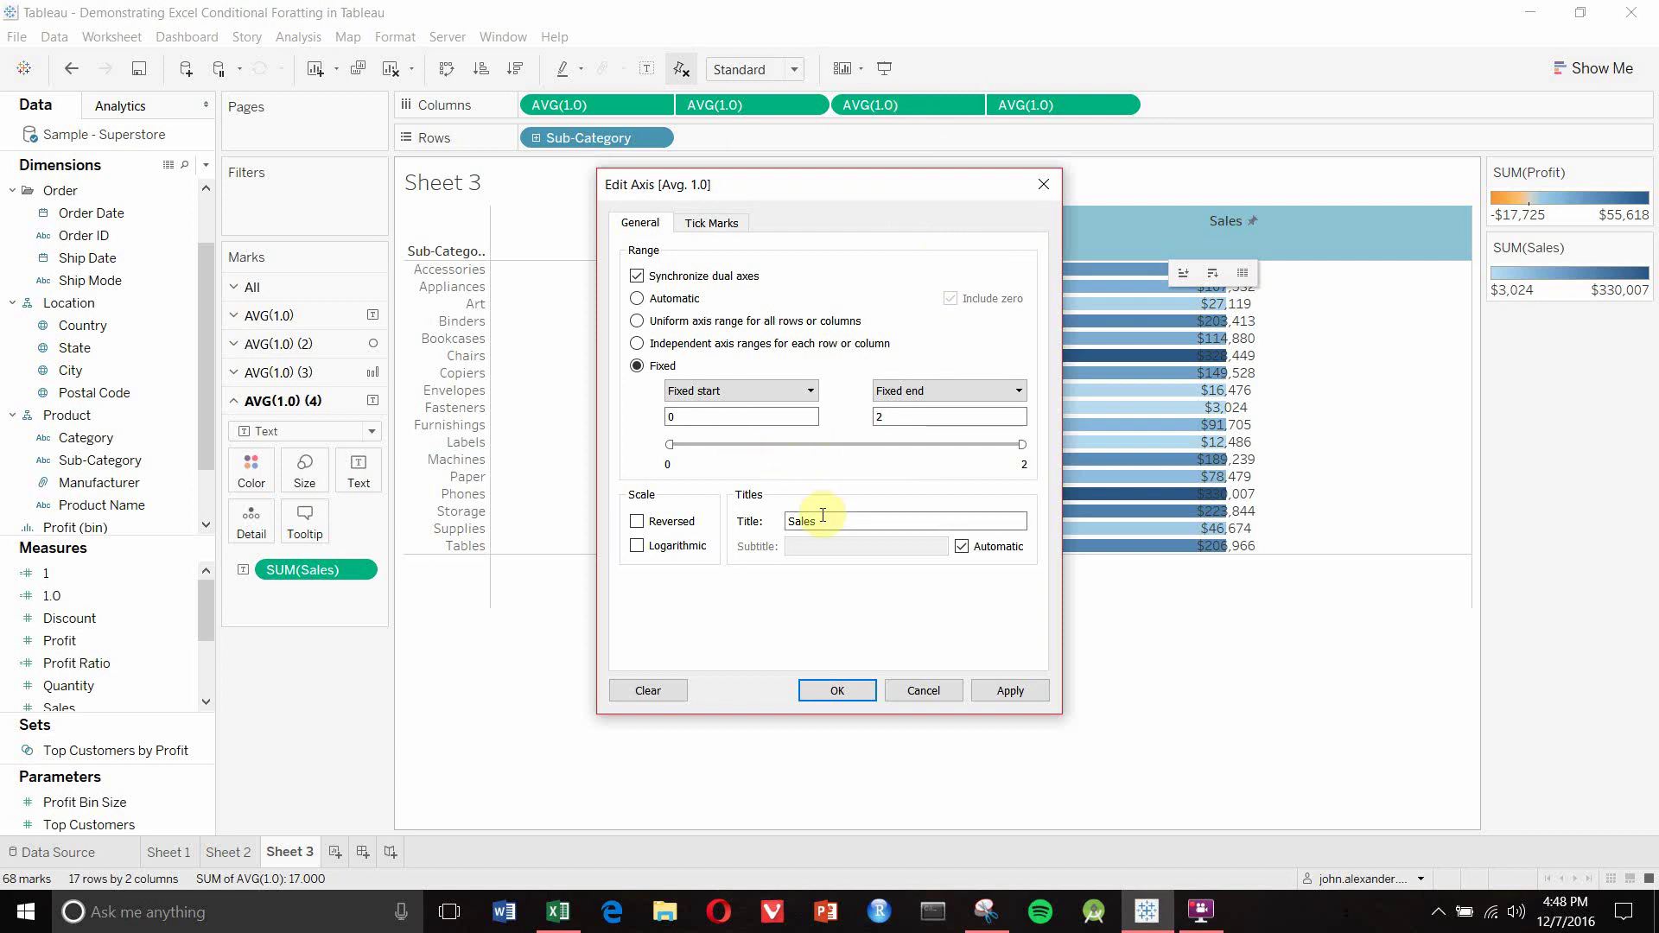
{"action": "left_click", "coordinate": [912, 698]}
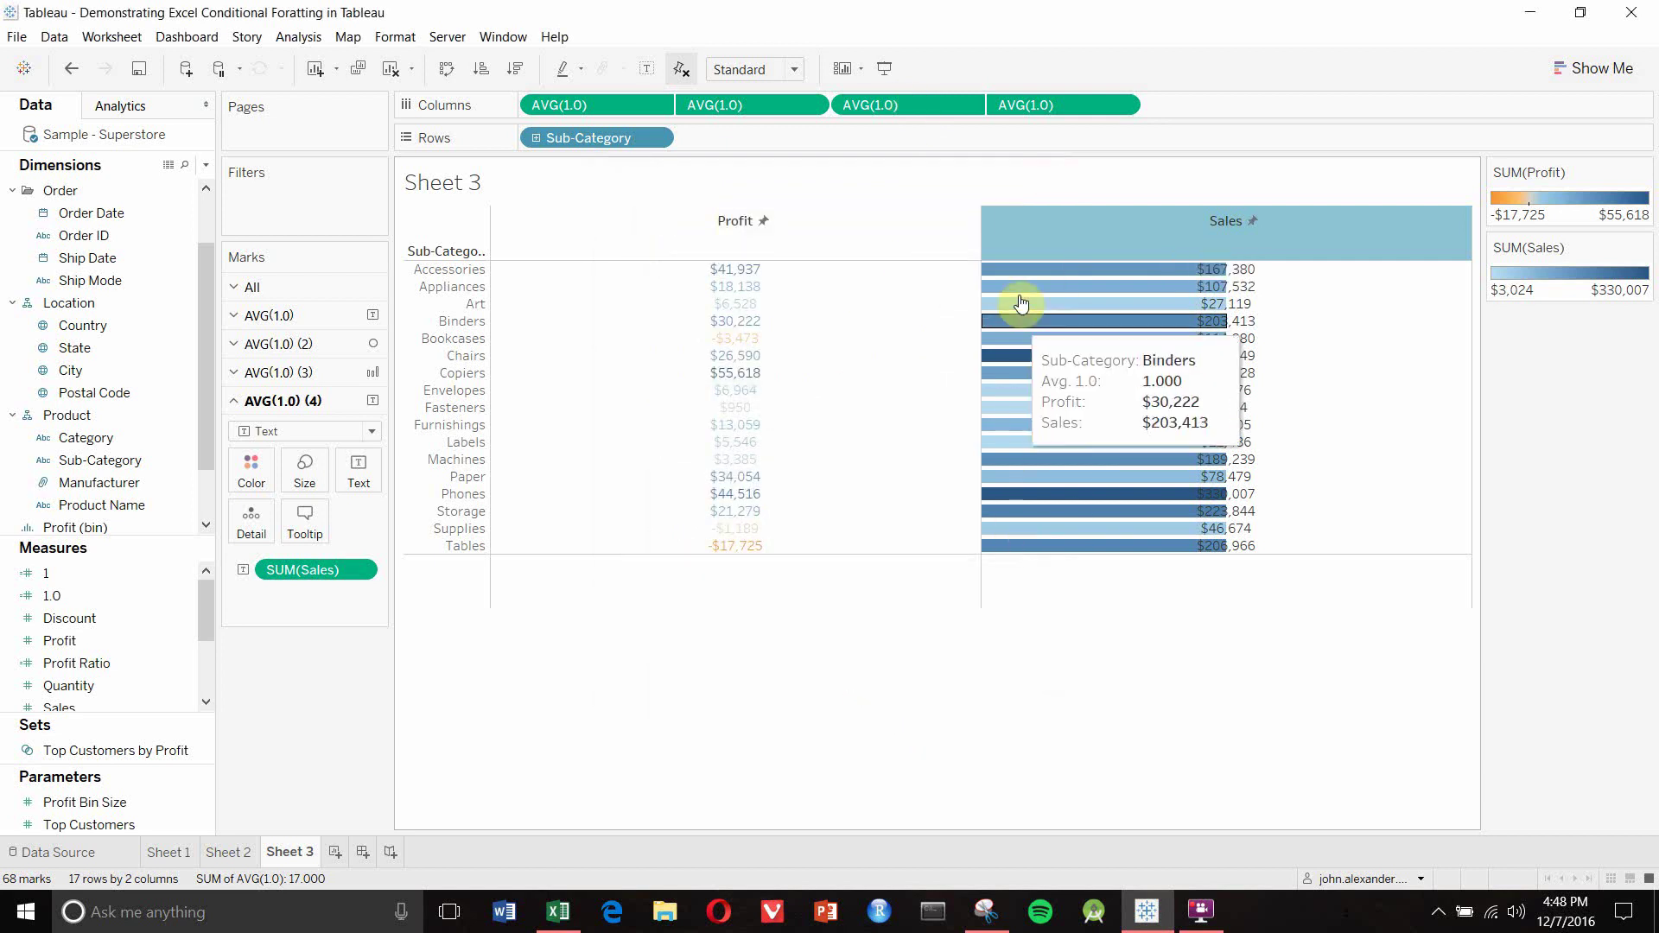
{"action": "mouse_move", "coordinate": [1042, 273]}
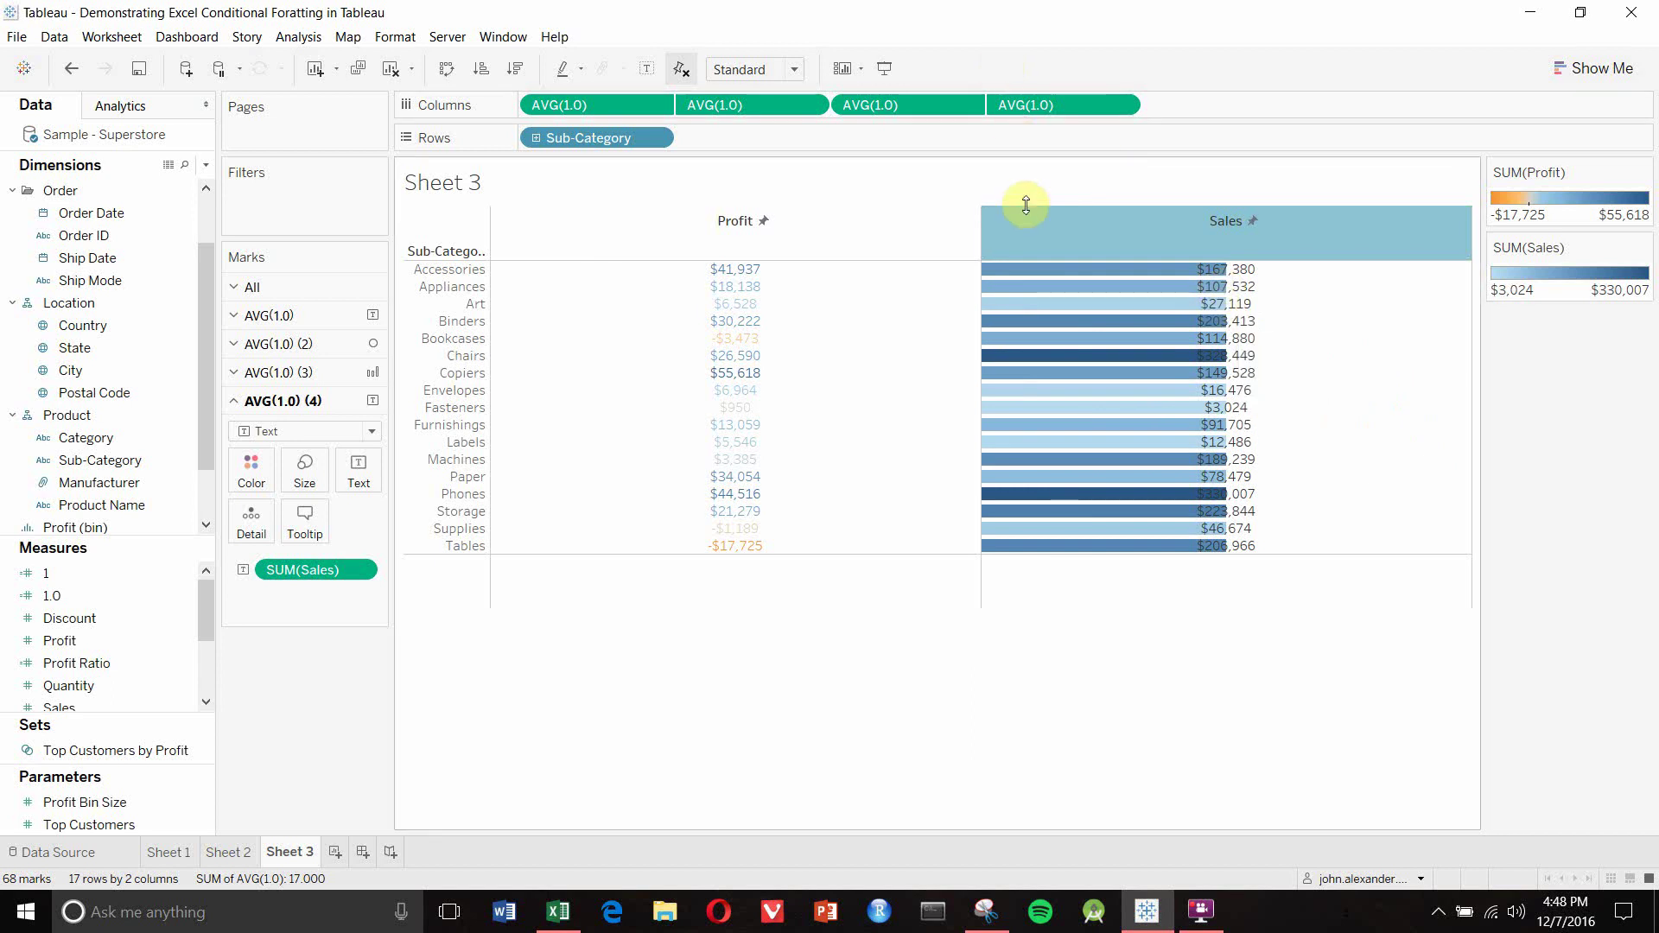
Edit the third AVG(1.0) field on Columns to the expression AVG([1.0])+1
{"action": "left_click", "coordinate": [371, 373]}
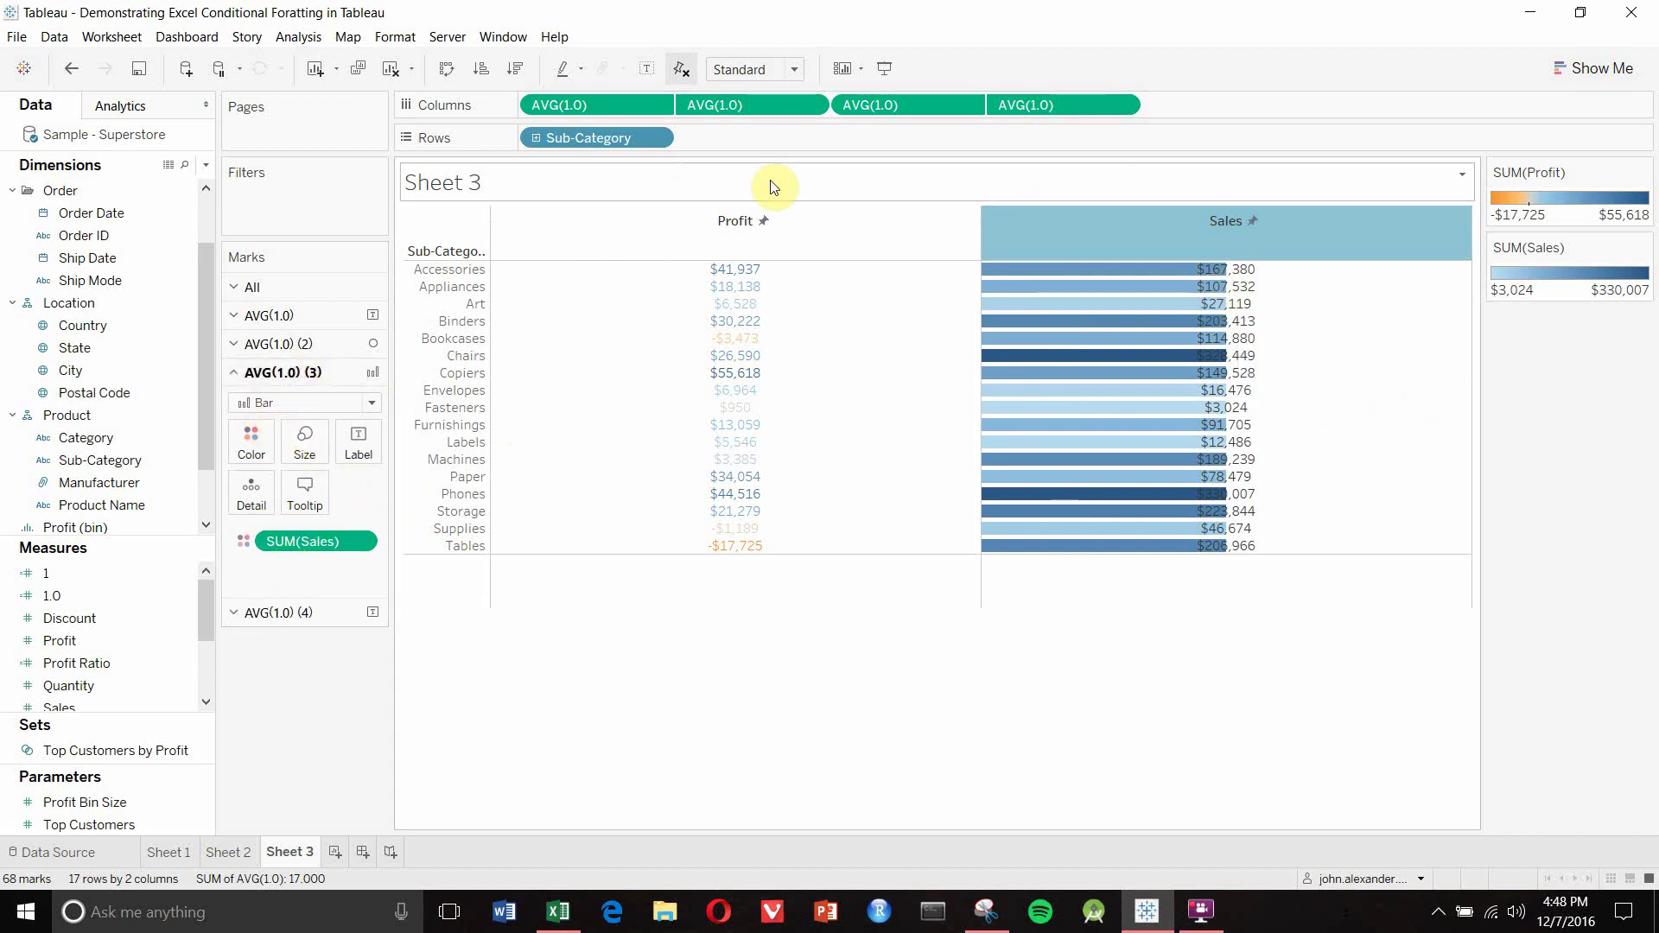
{"action": "left_click_drag", "start_coordinate": [926, 106], "coordinate": [915, 103]}
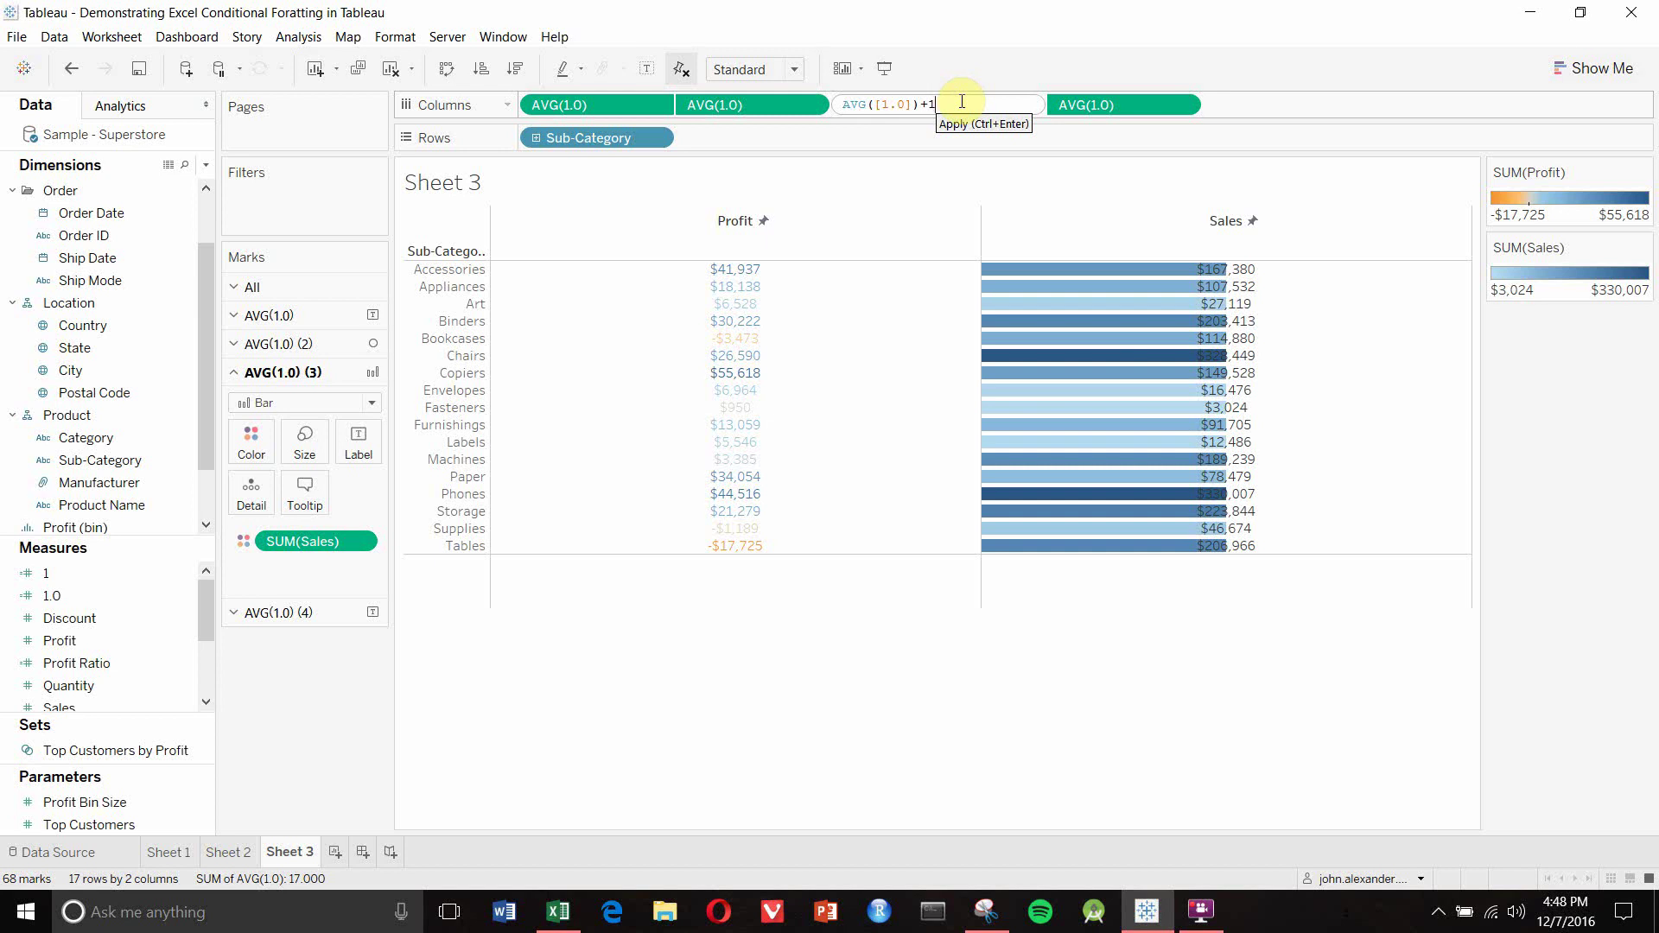
{"action": "key", "text": "Return"}
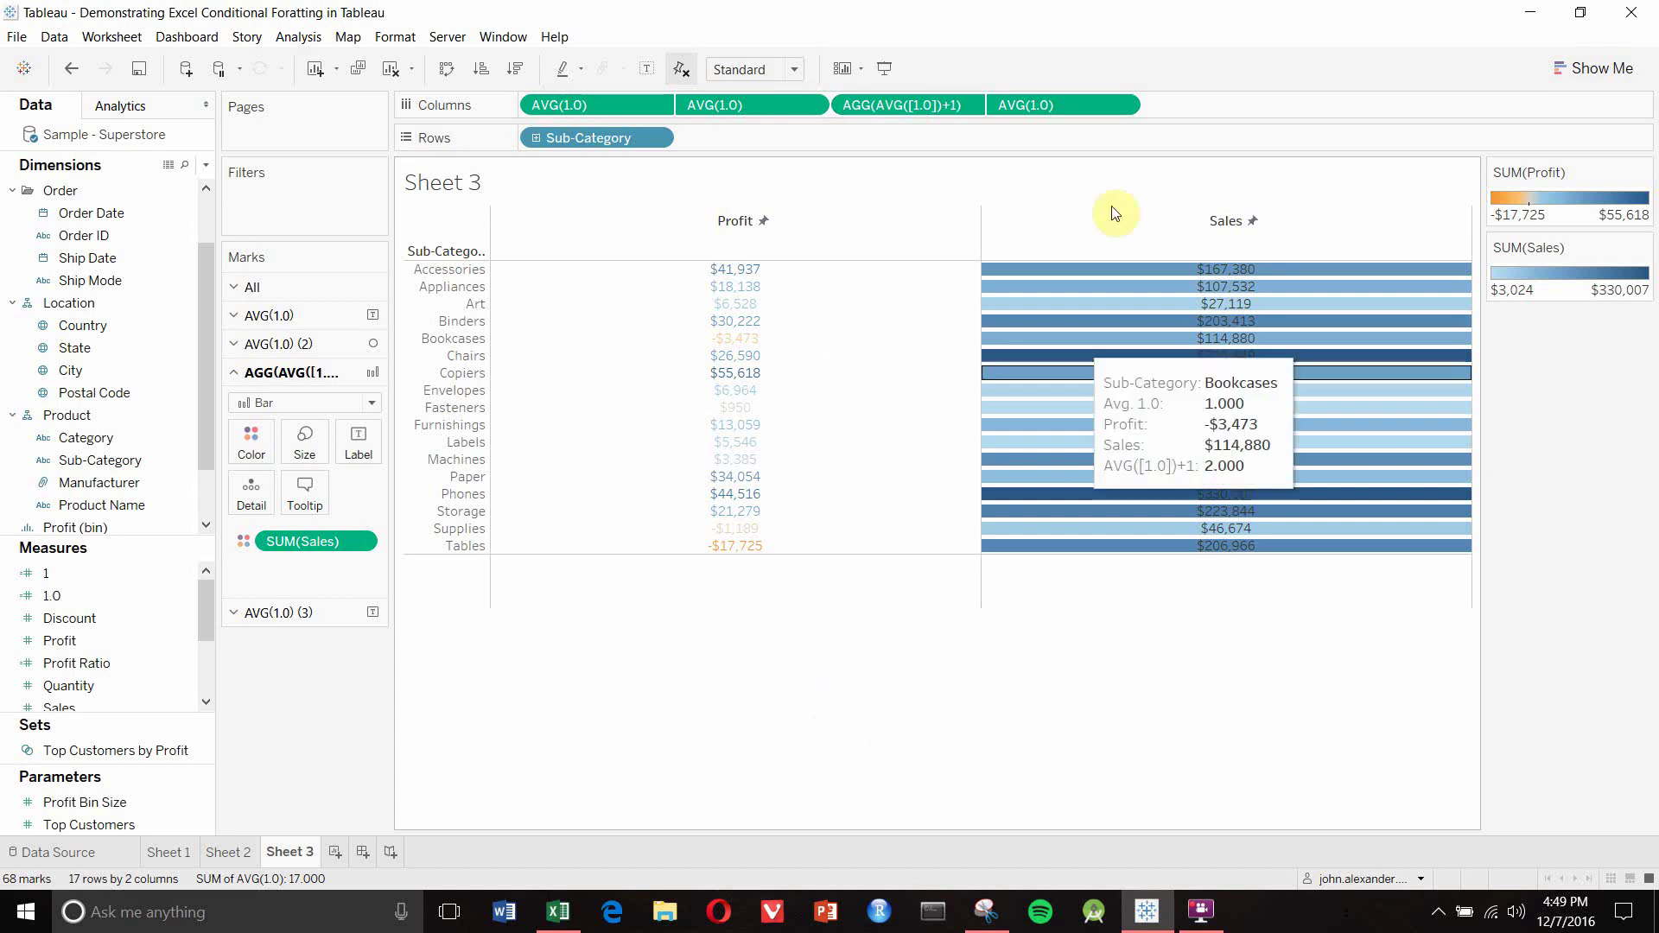
{"action": "mouse_move", "coordinate": [1129, 273]}
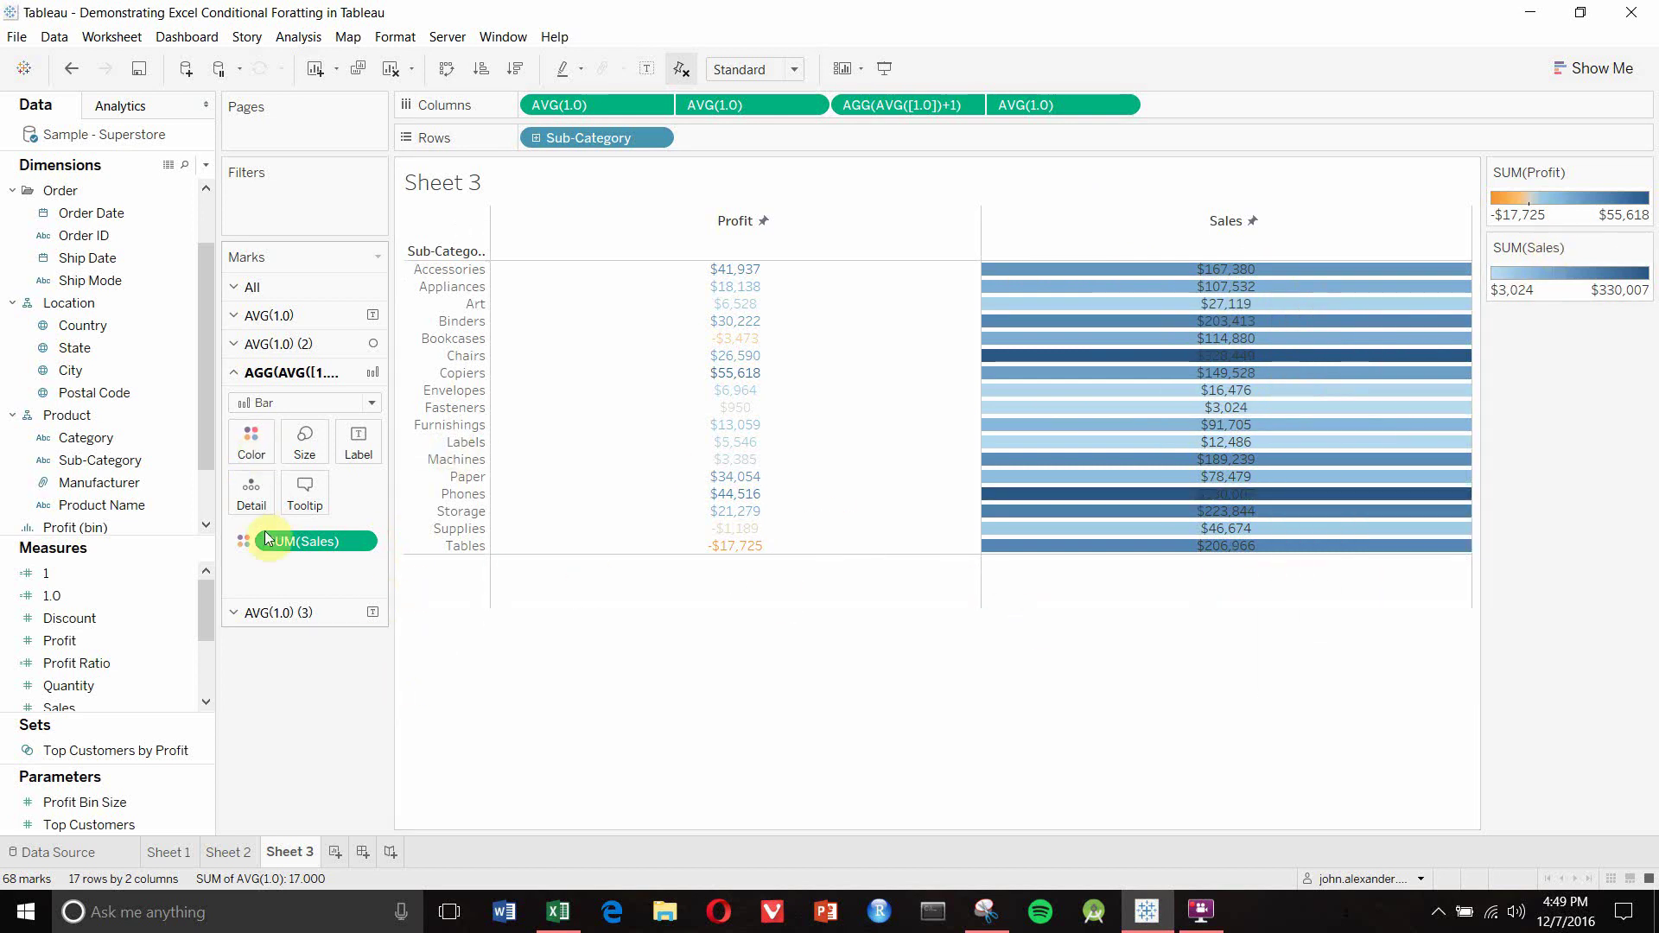
Change the color palette of the Sales bars to Green
{"action": "left_click", "coordinate": [266, 461]}
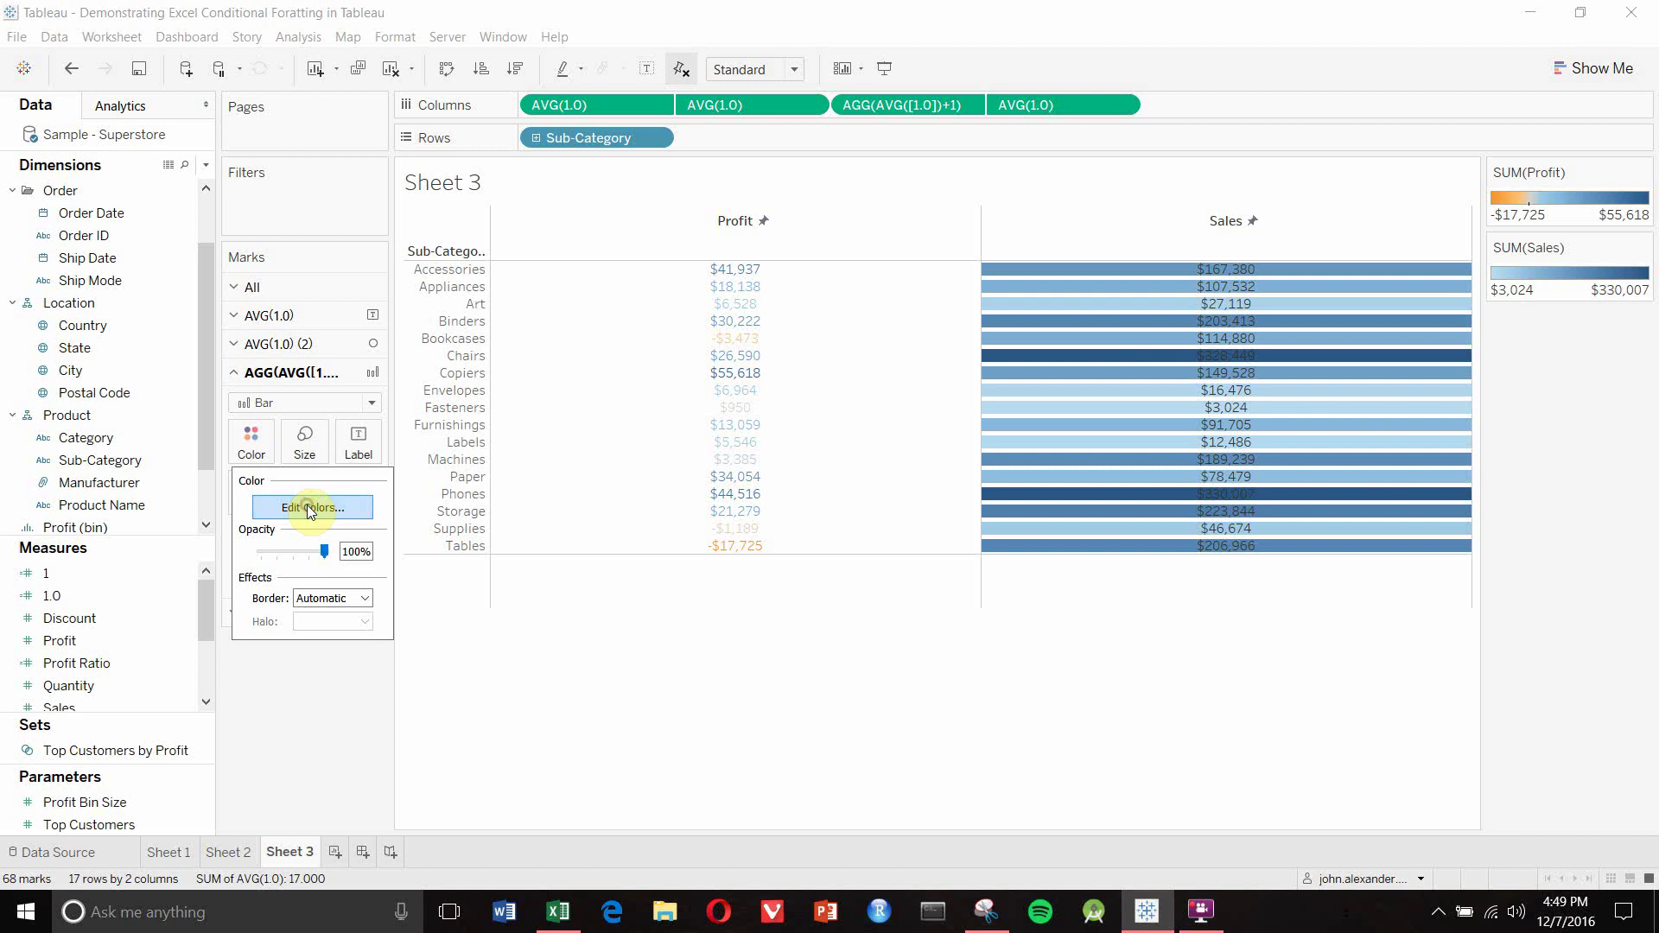
{"action": "left_click", "coordinate": [307, 505]}
{"action": "left_click", "coordinate": [988, 371]}
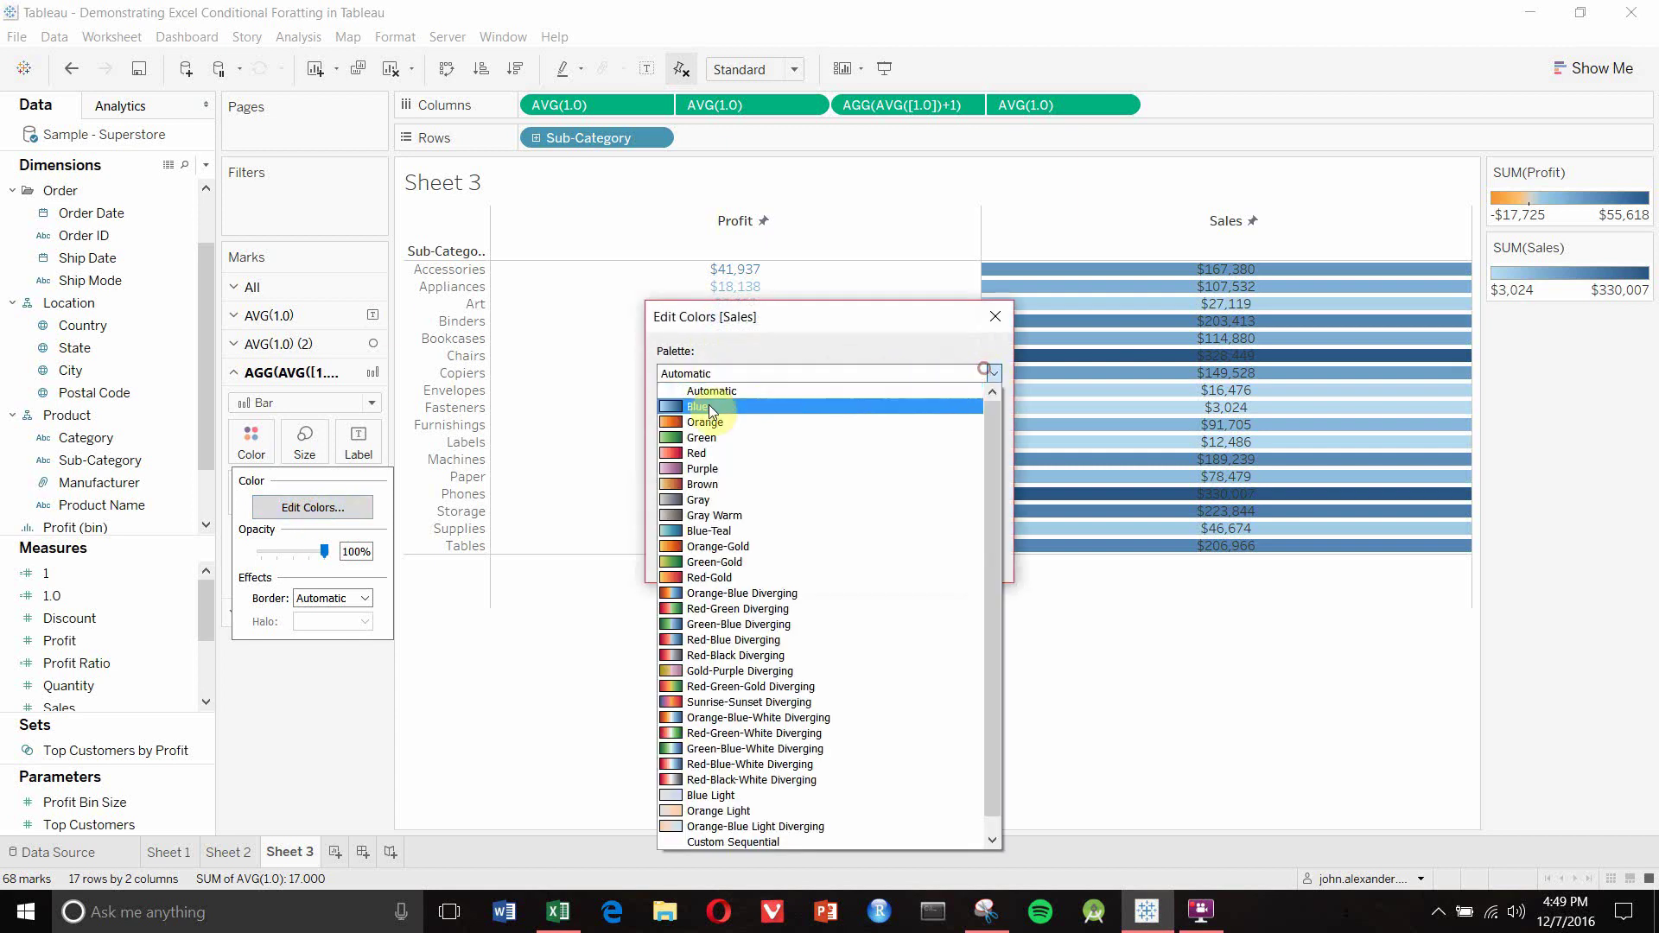
{"action": "left_click", "coordinate": [782, 431]}
{"action": "left_click", "coordinate": [962, 561]}
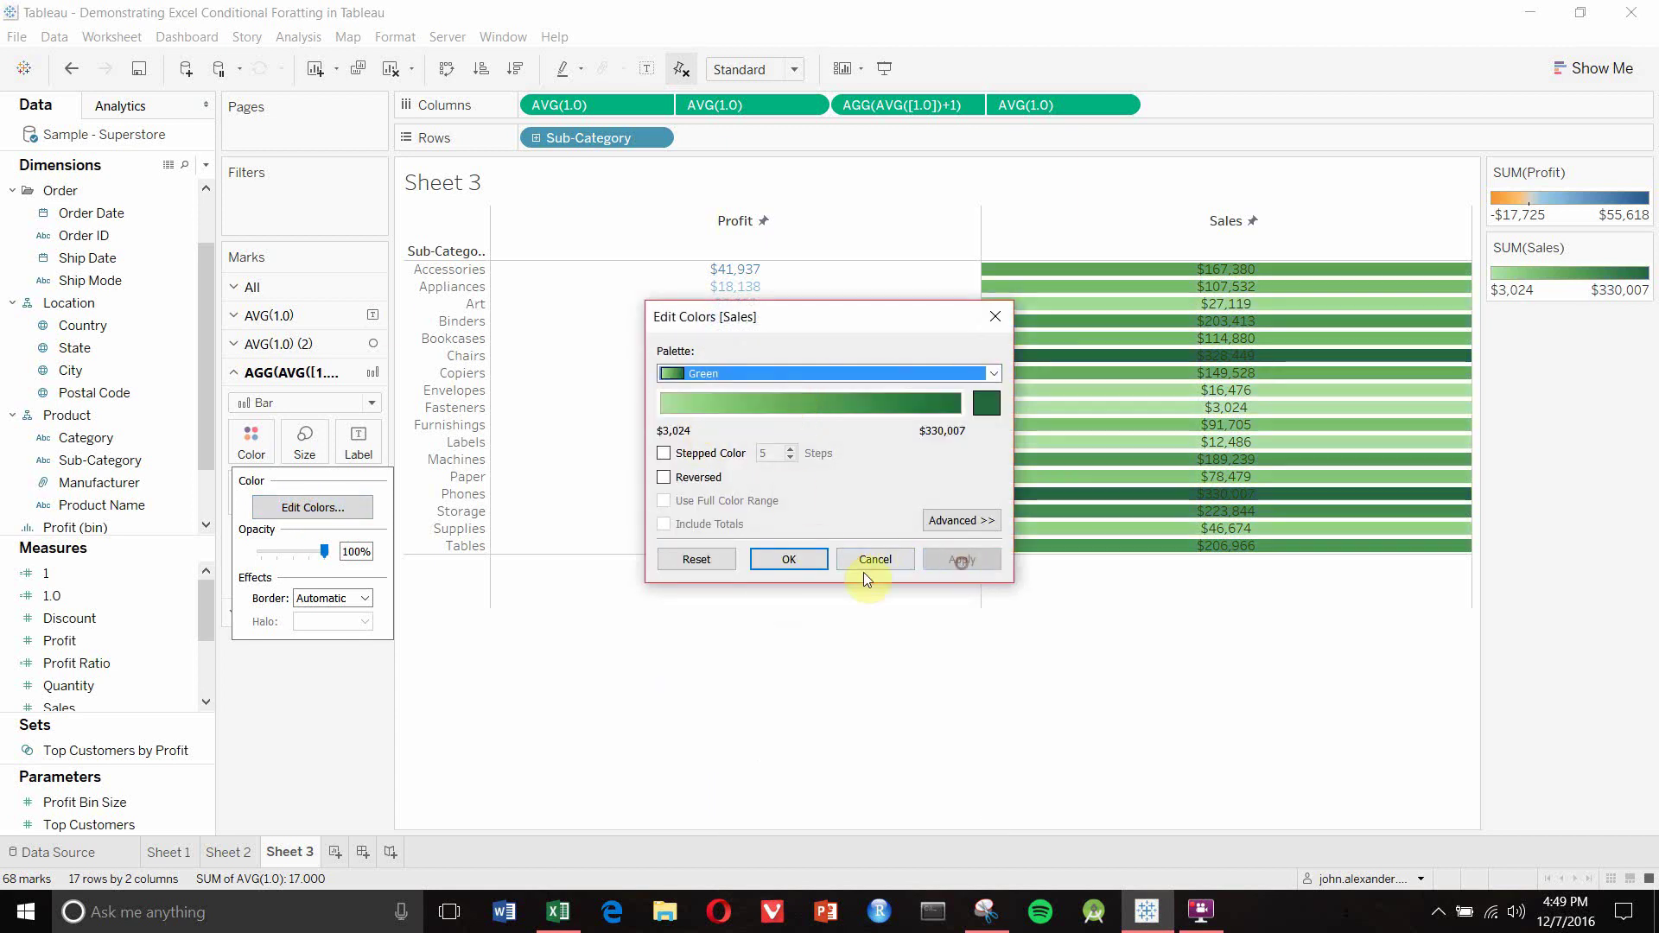
{"action": "left_click", "coordinate": [789, 560]}
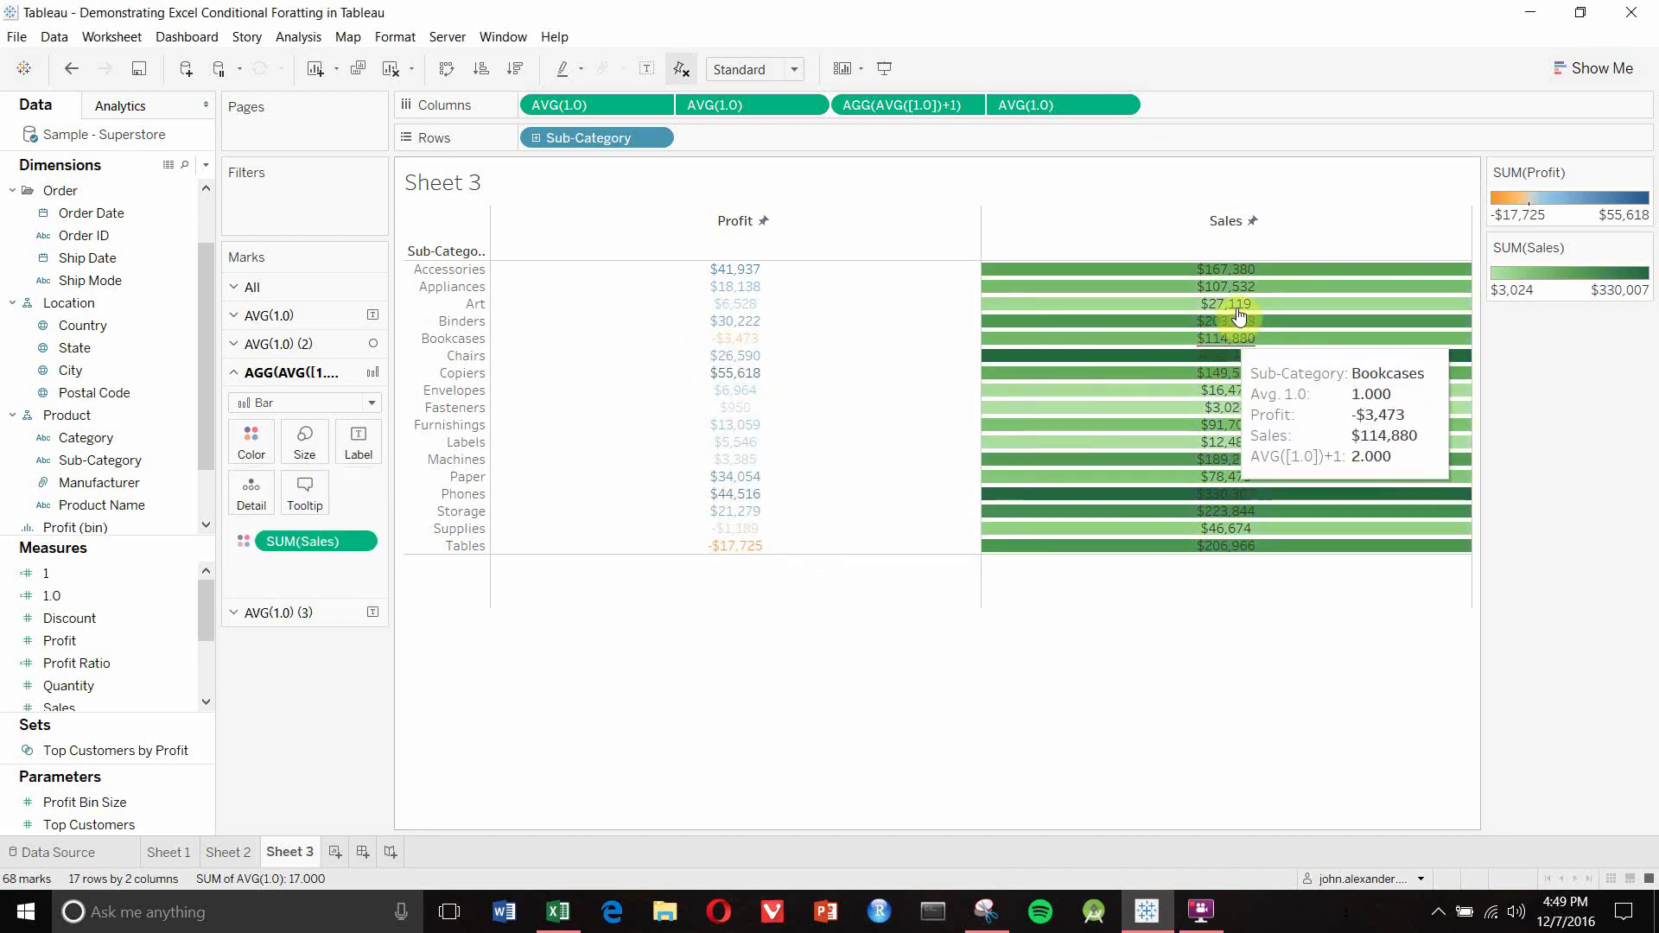
{"action": "mouse_move", "coordinate": [1339, 311]}
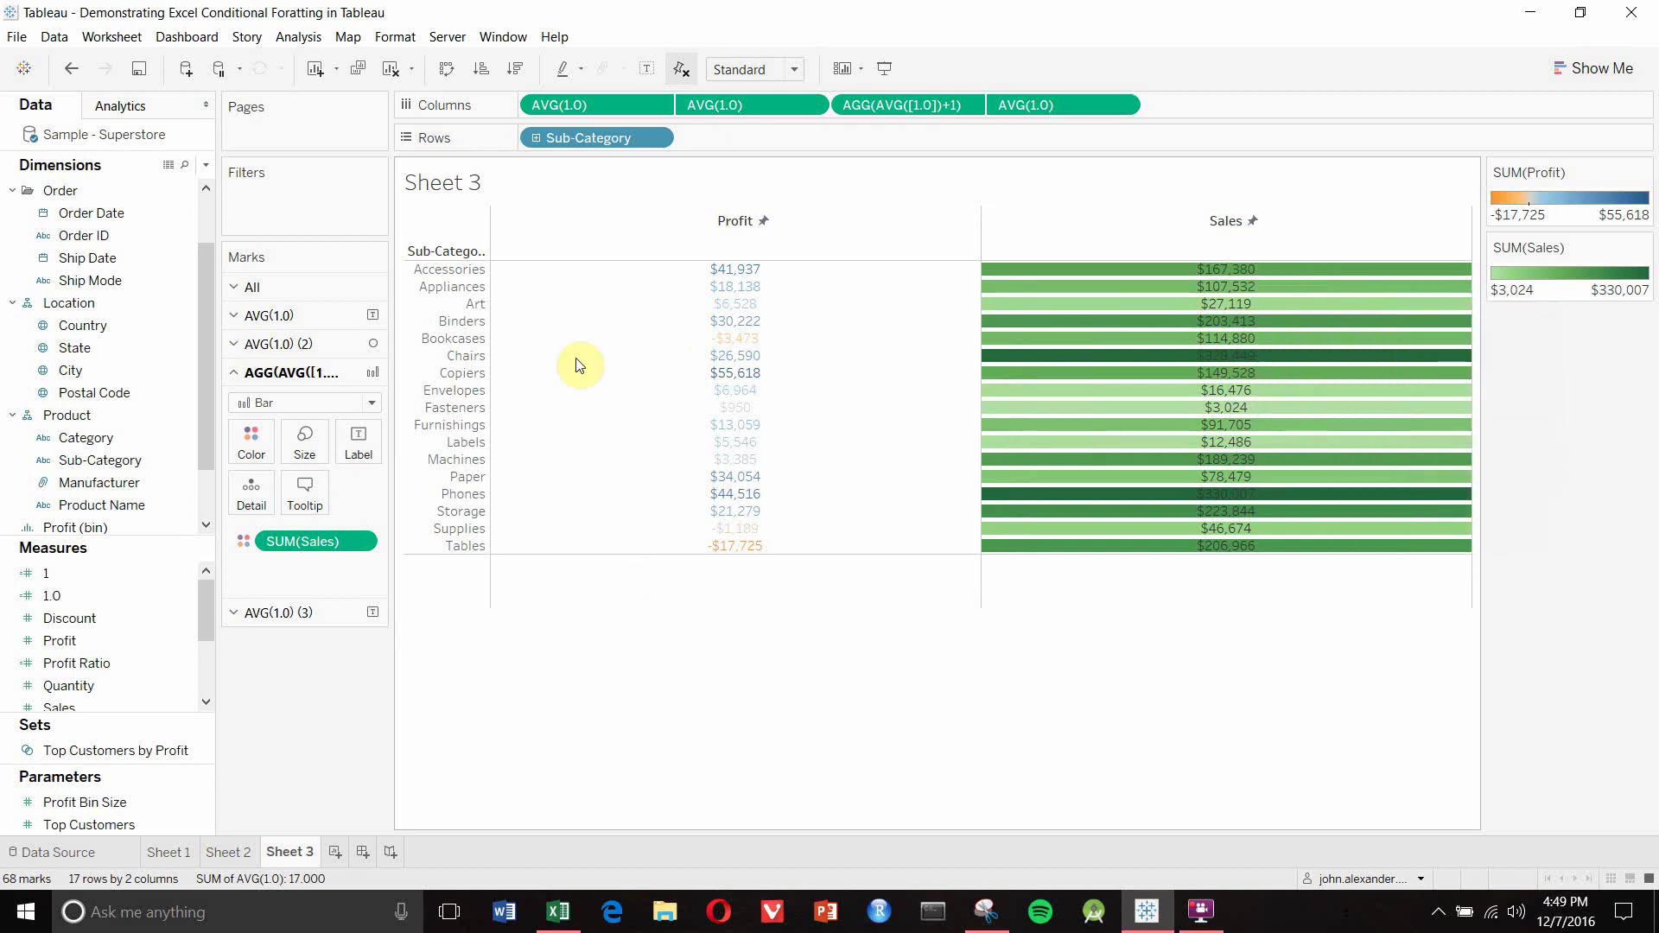
Enlarge the Sales bars to their maximum size and lower their color opacity to 59%
{"action": "left_click", "coordinate": [304, 456]}
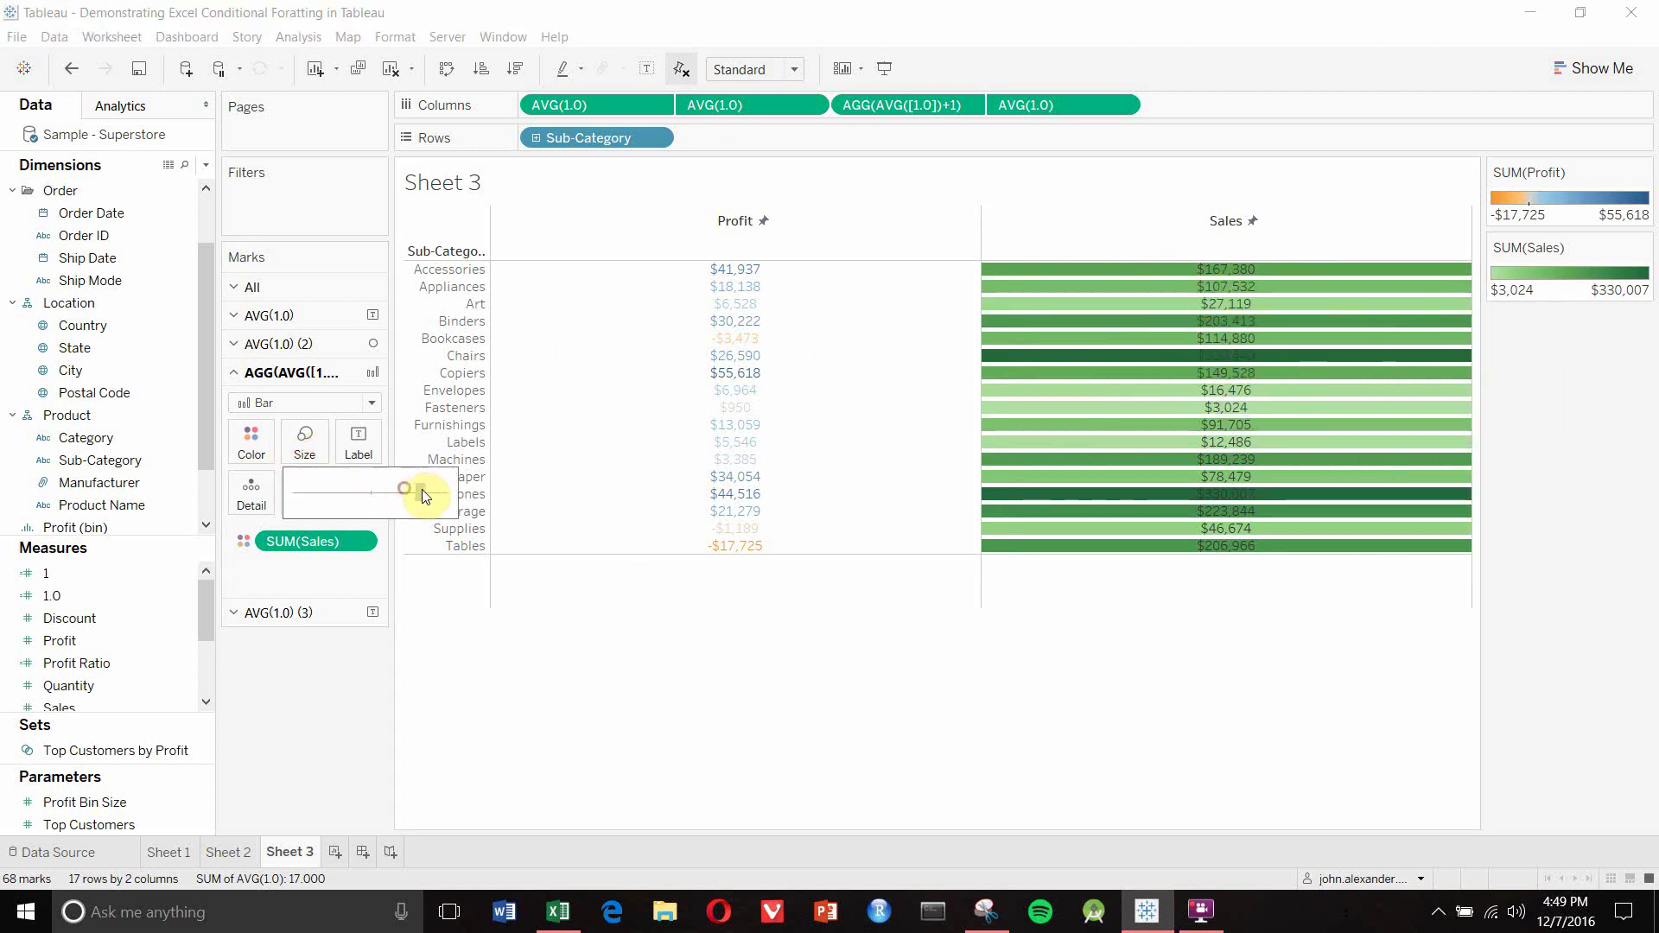
{"action": "left_click_drag", "start_coordinate": [416, 493], "coordinate": [444, 495]}
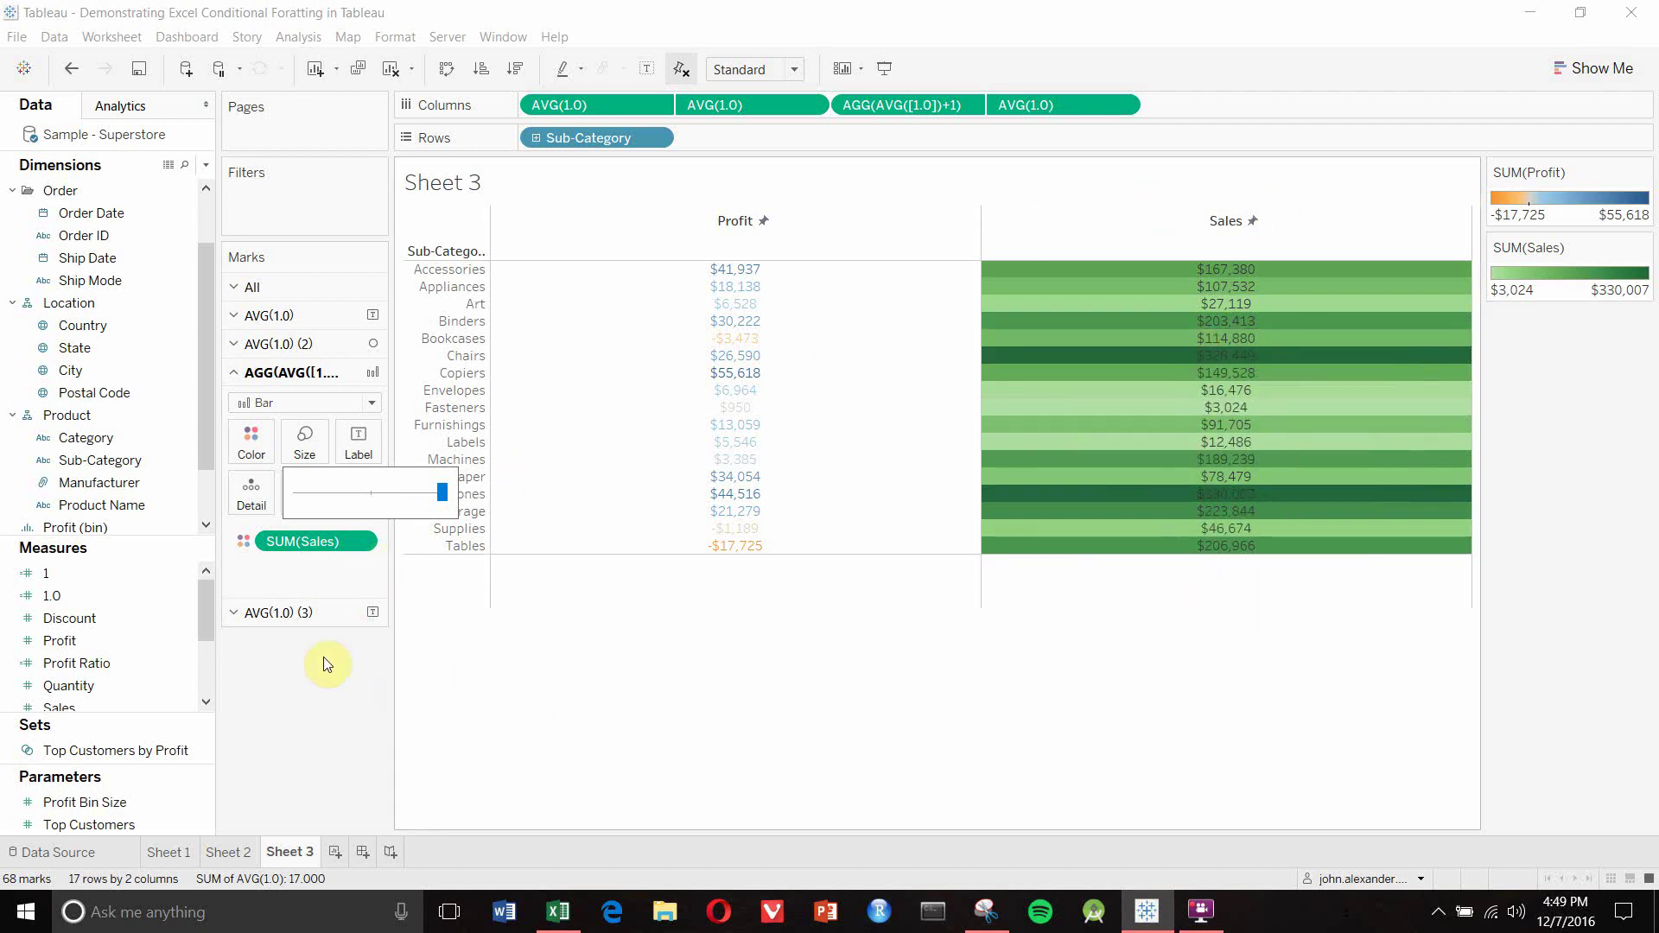
{"action": "left_click", "coordinate": [280, 575]}
{"action": "left_click", "coordinate": [251, 440]}
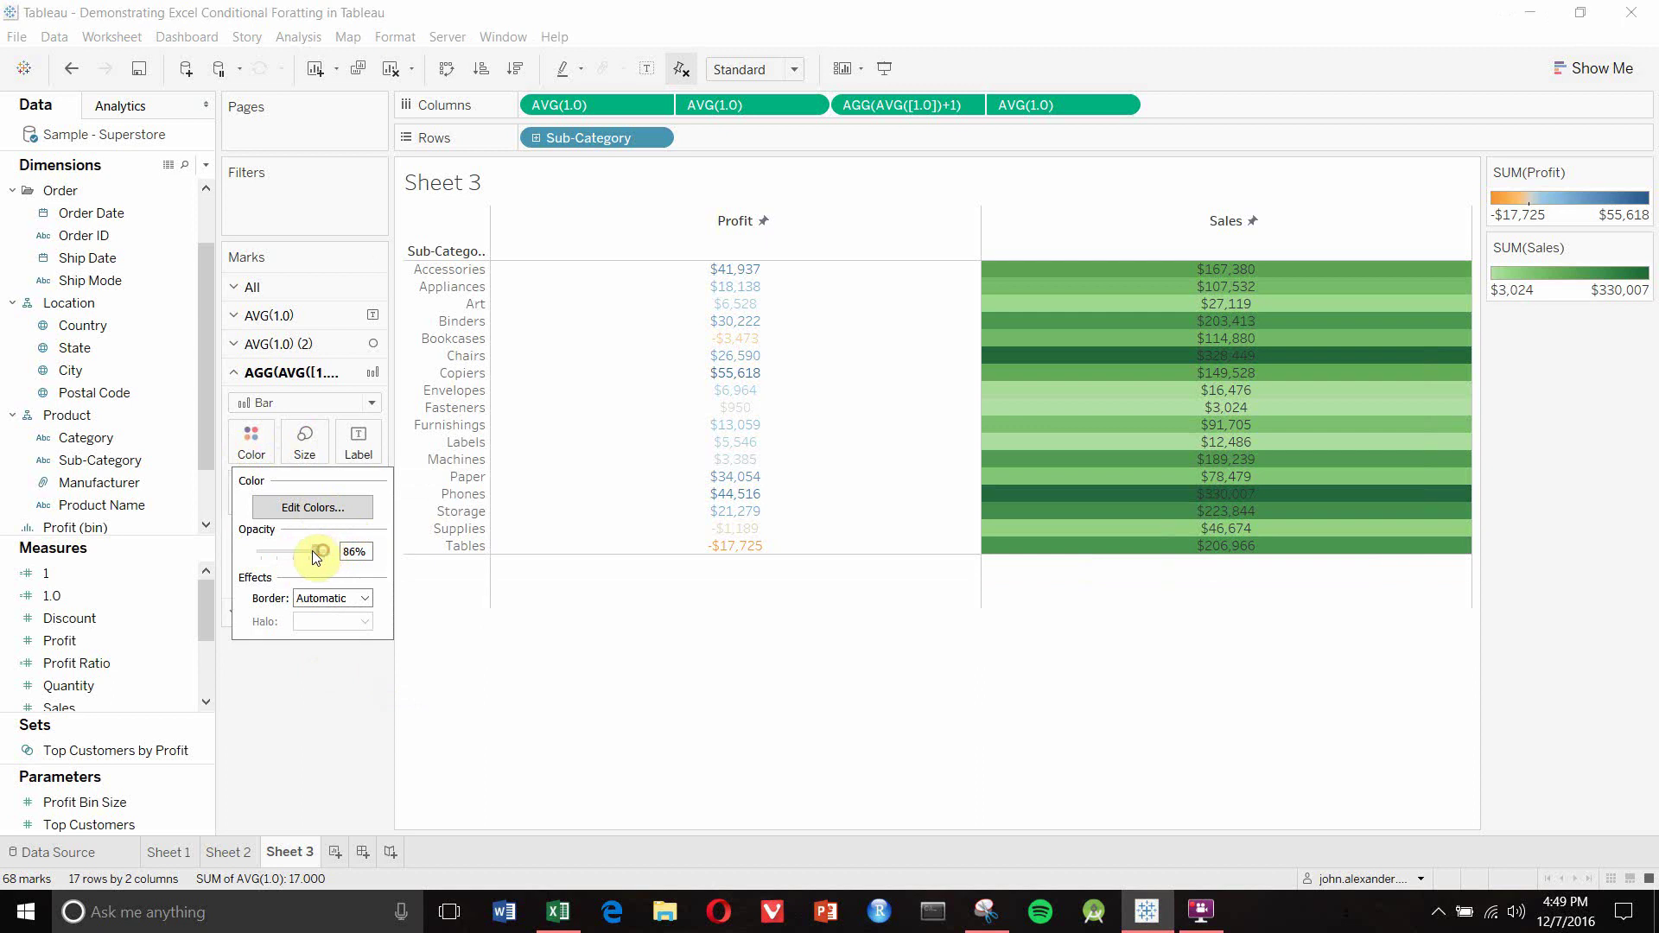
{"action": "left_click_drag", "start_coordinate": [313, 553], "coordinate": [297, 553]}
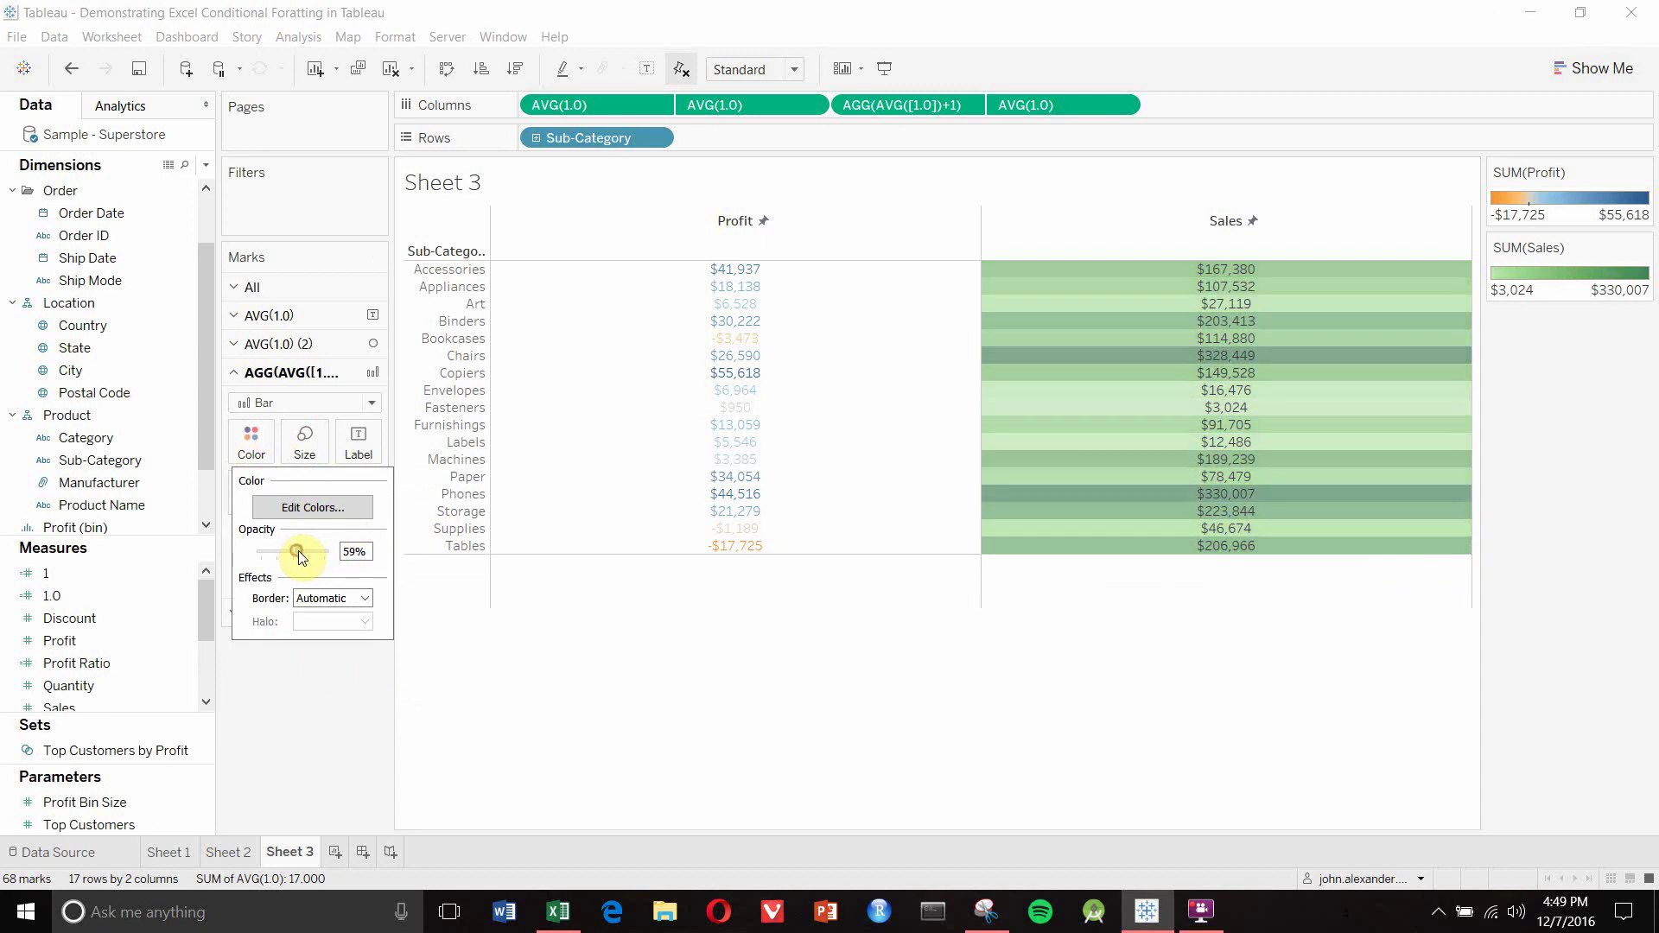
{"action": "left_click", "coordinate": [598, 648]}
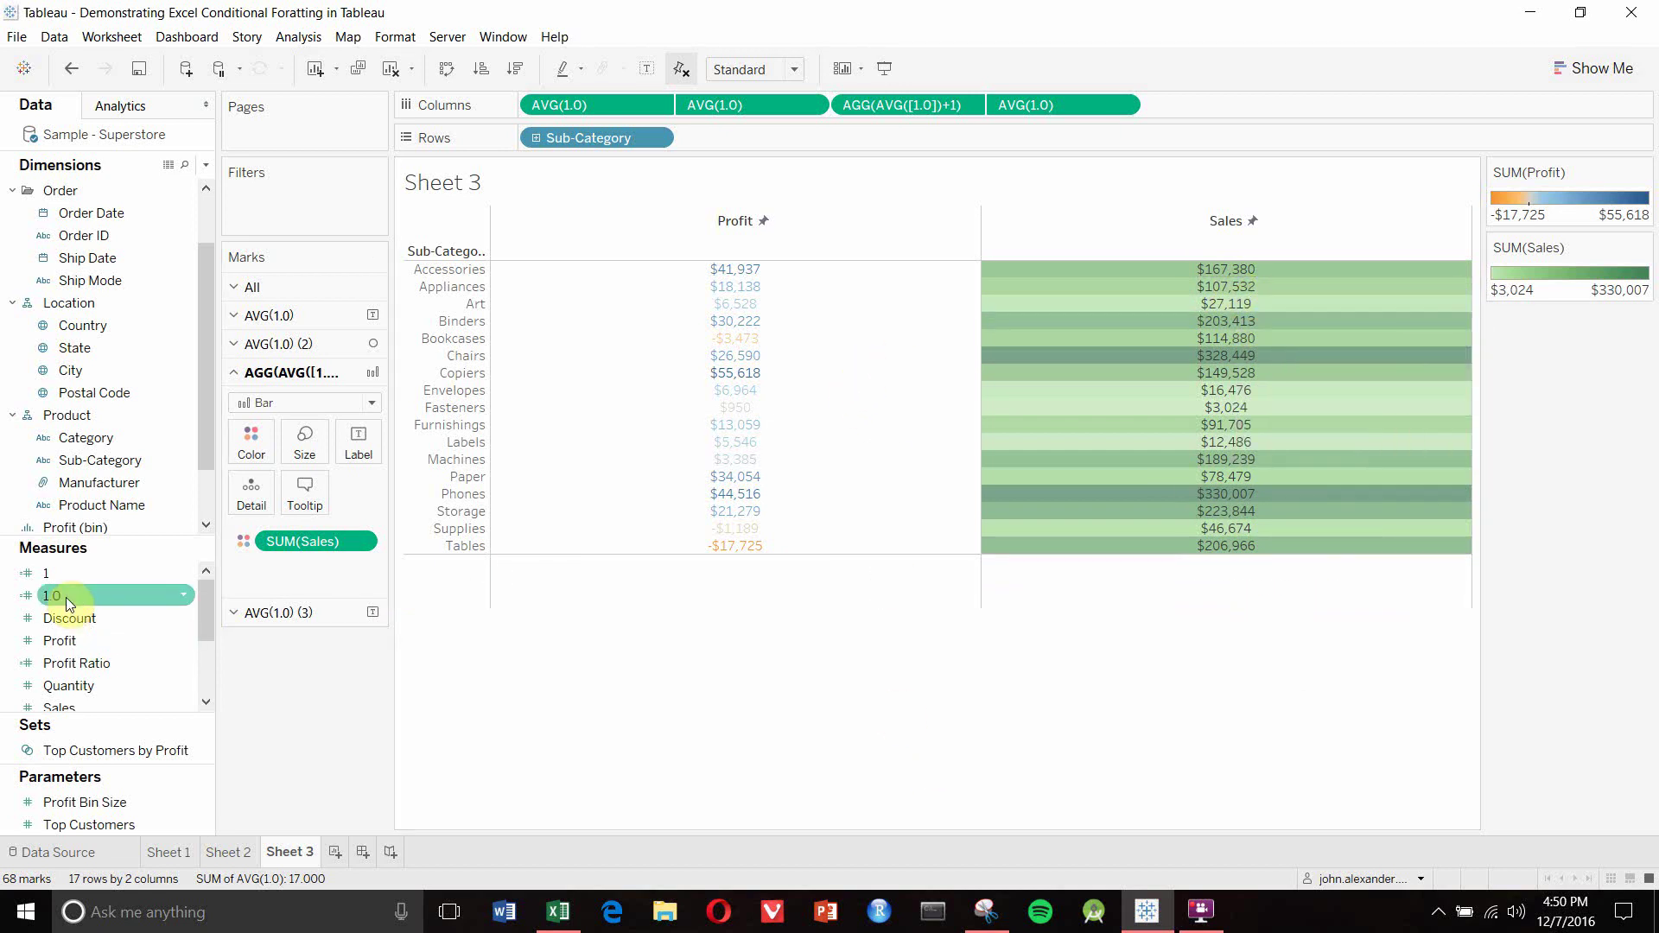
Add two more 1.0 fields to the end of Columns and aggregate both as Average
{"action": "left_click_drag", "start_coordinate": [98, 597], "coordinate": [1196, 105]}
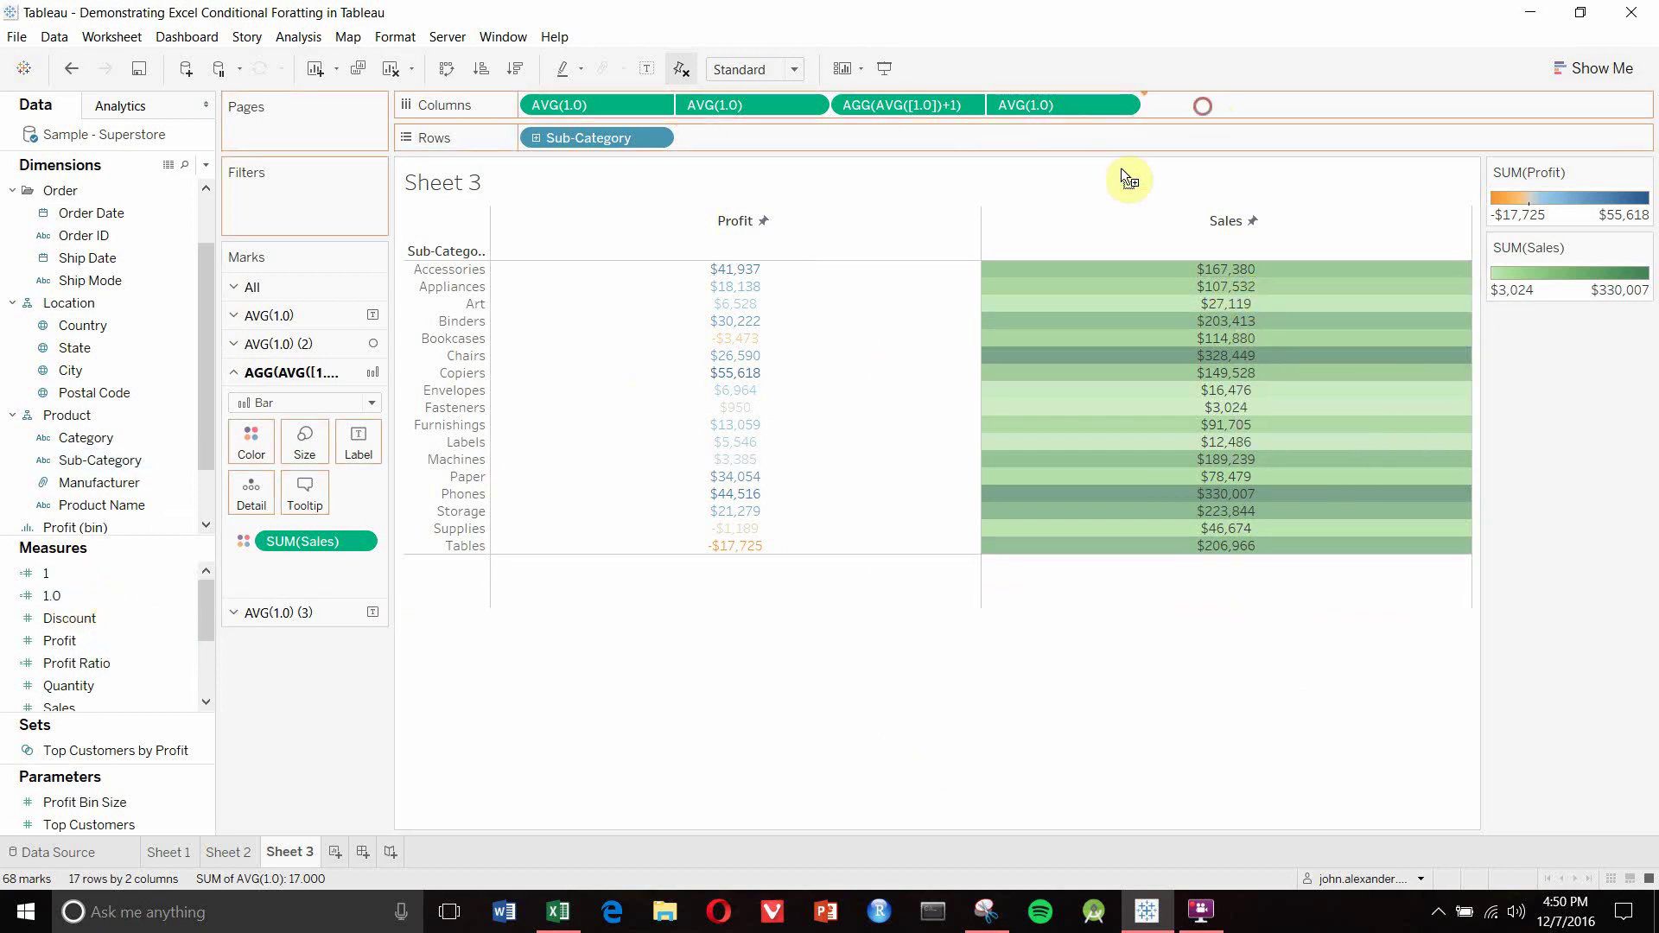
{"action": "left_click_drag", "start_coordinate": [82, 601], "coordinate": [1336, 116]}
{"action": "left_click", "coordinate": [1278, 106]}
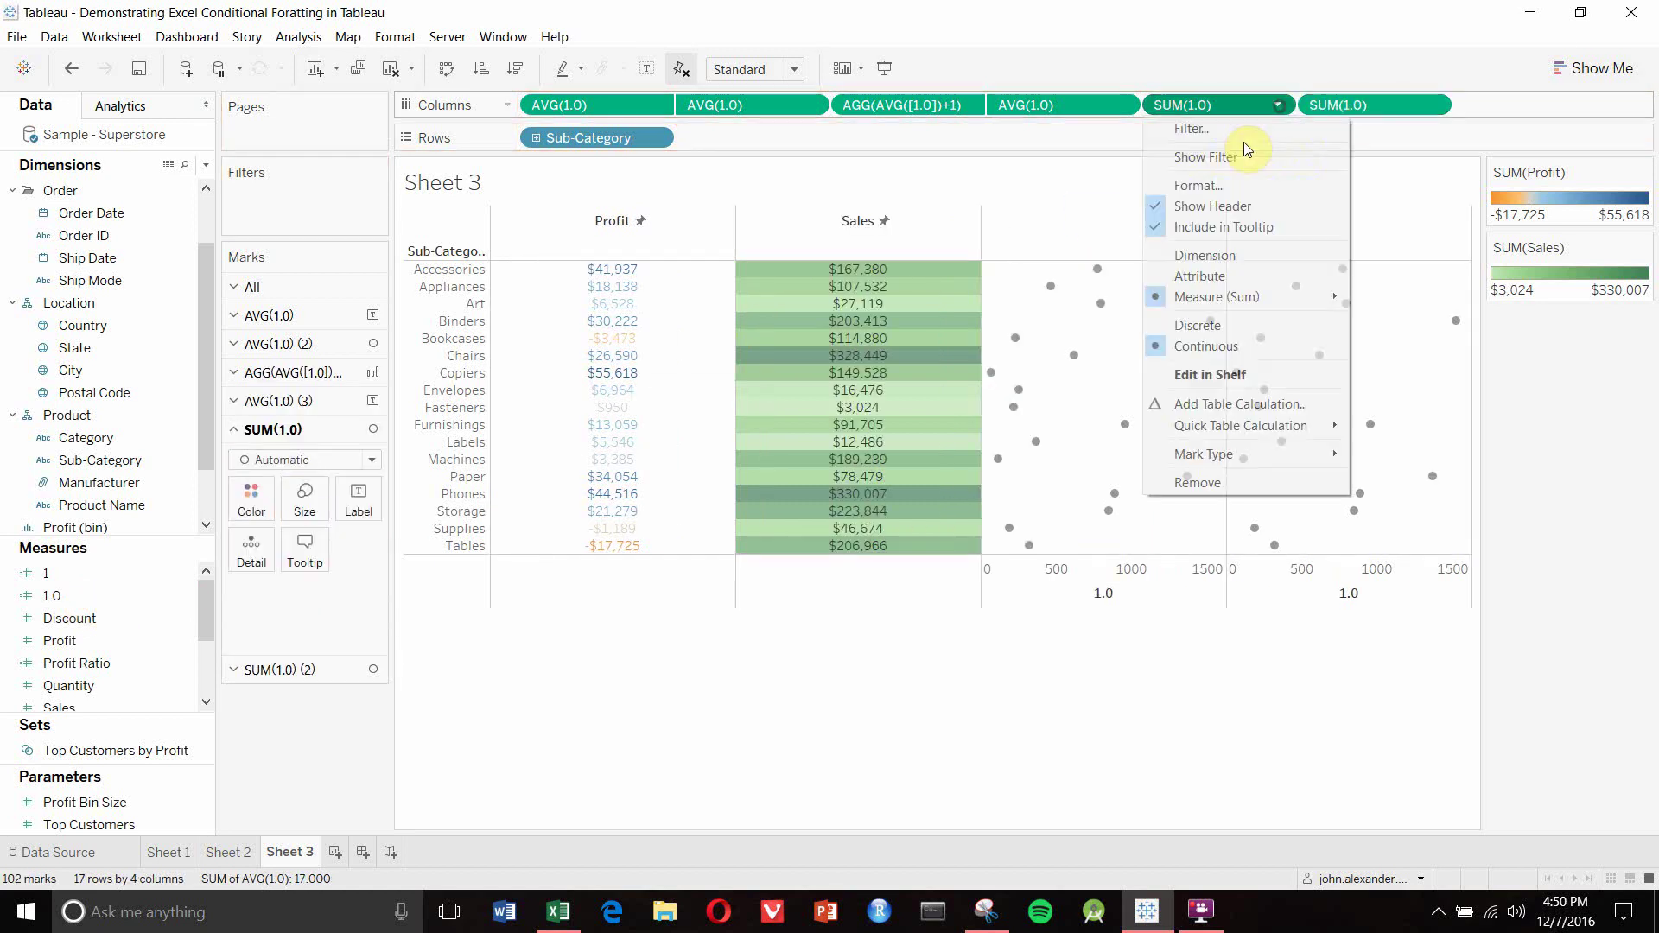
{"action": "mouse_move", "coordinate": [1205, 299]}
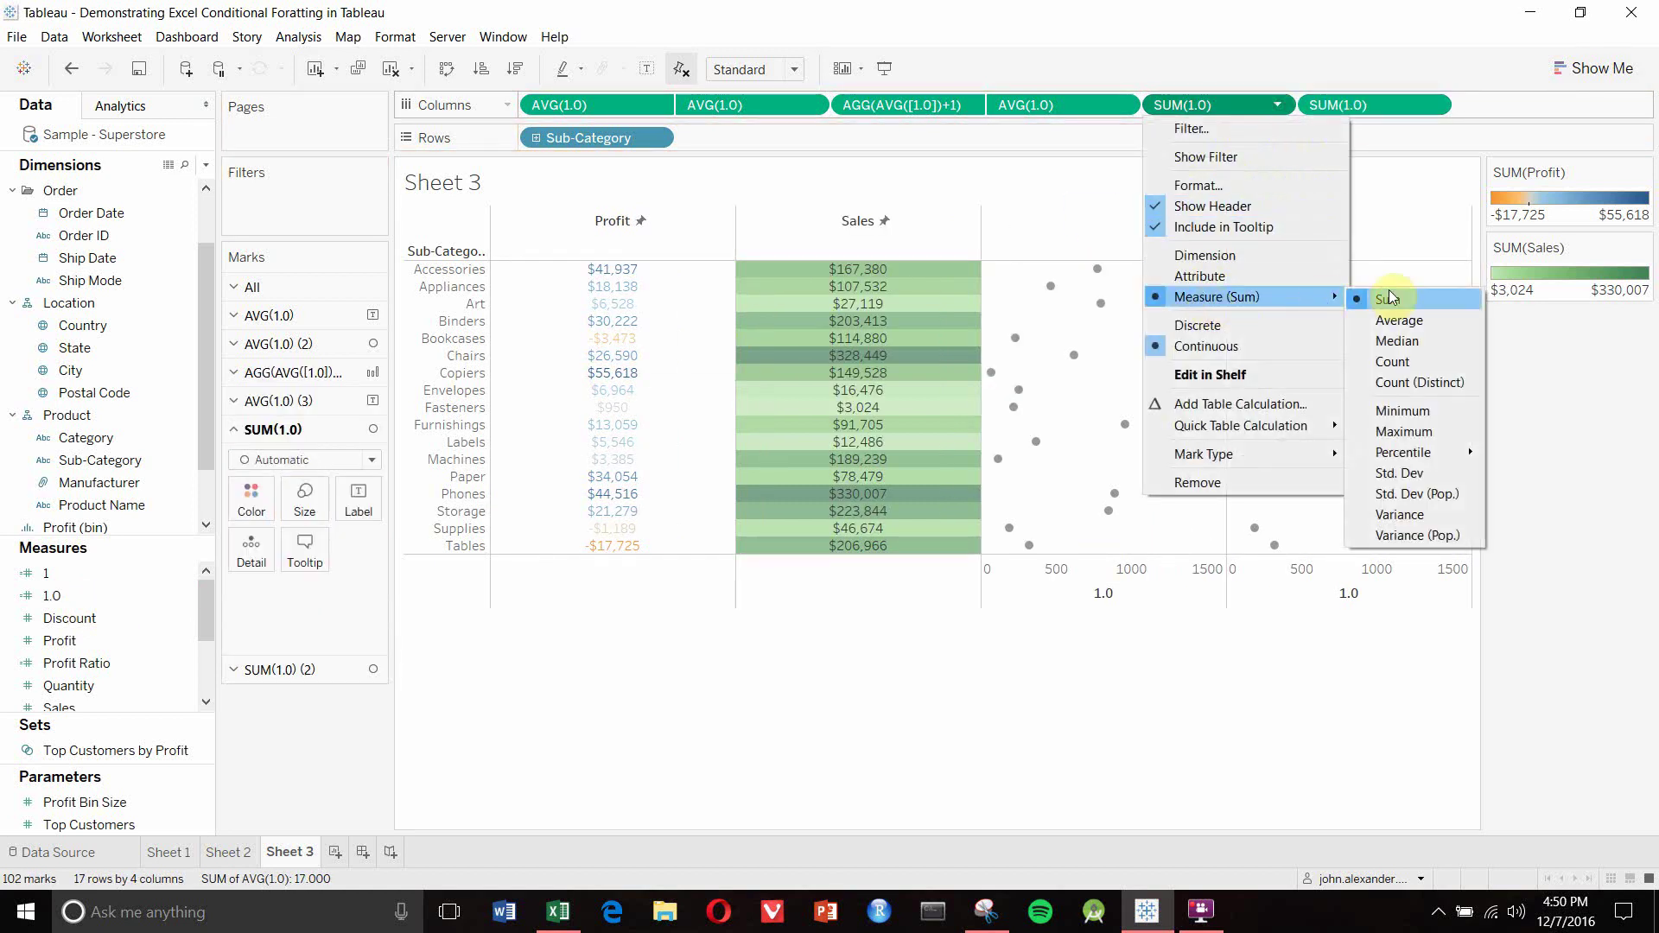
{"action": "left_click", "coordinate": [1400, 321]}
{"action": "left_click", "coordinate": [1435, 104]}
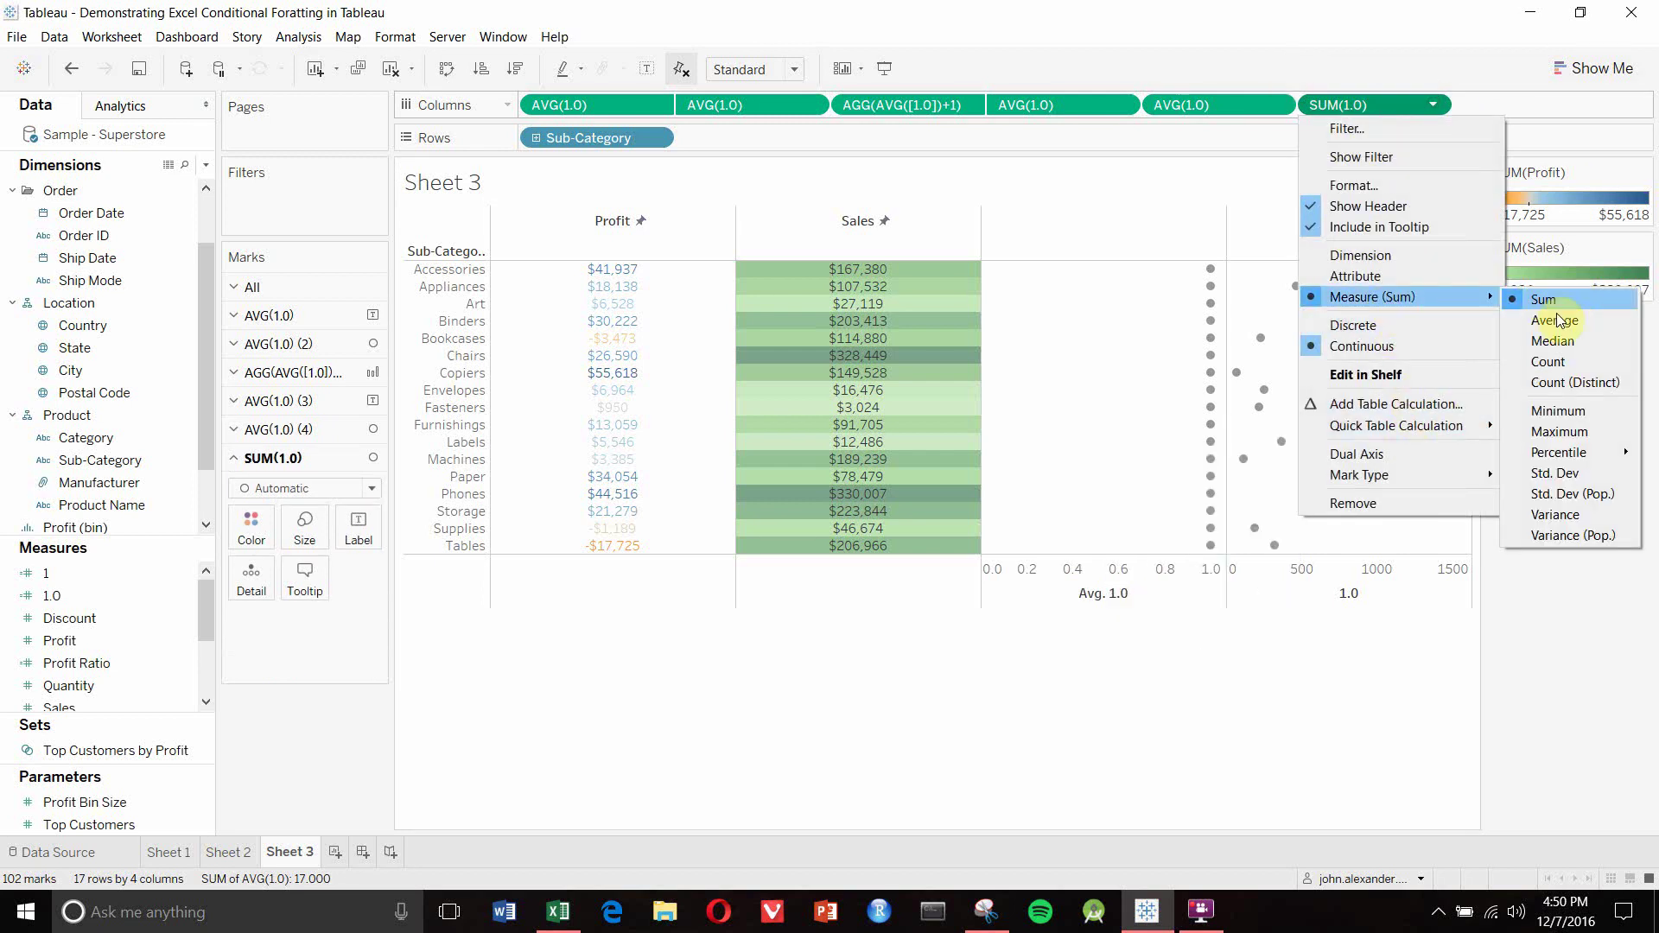
{"action": "left_click", "coordinate": [1553, 321]}
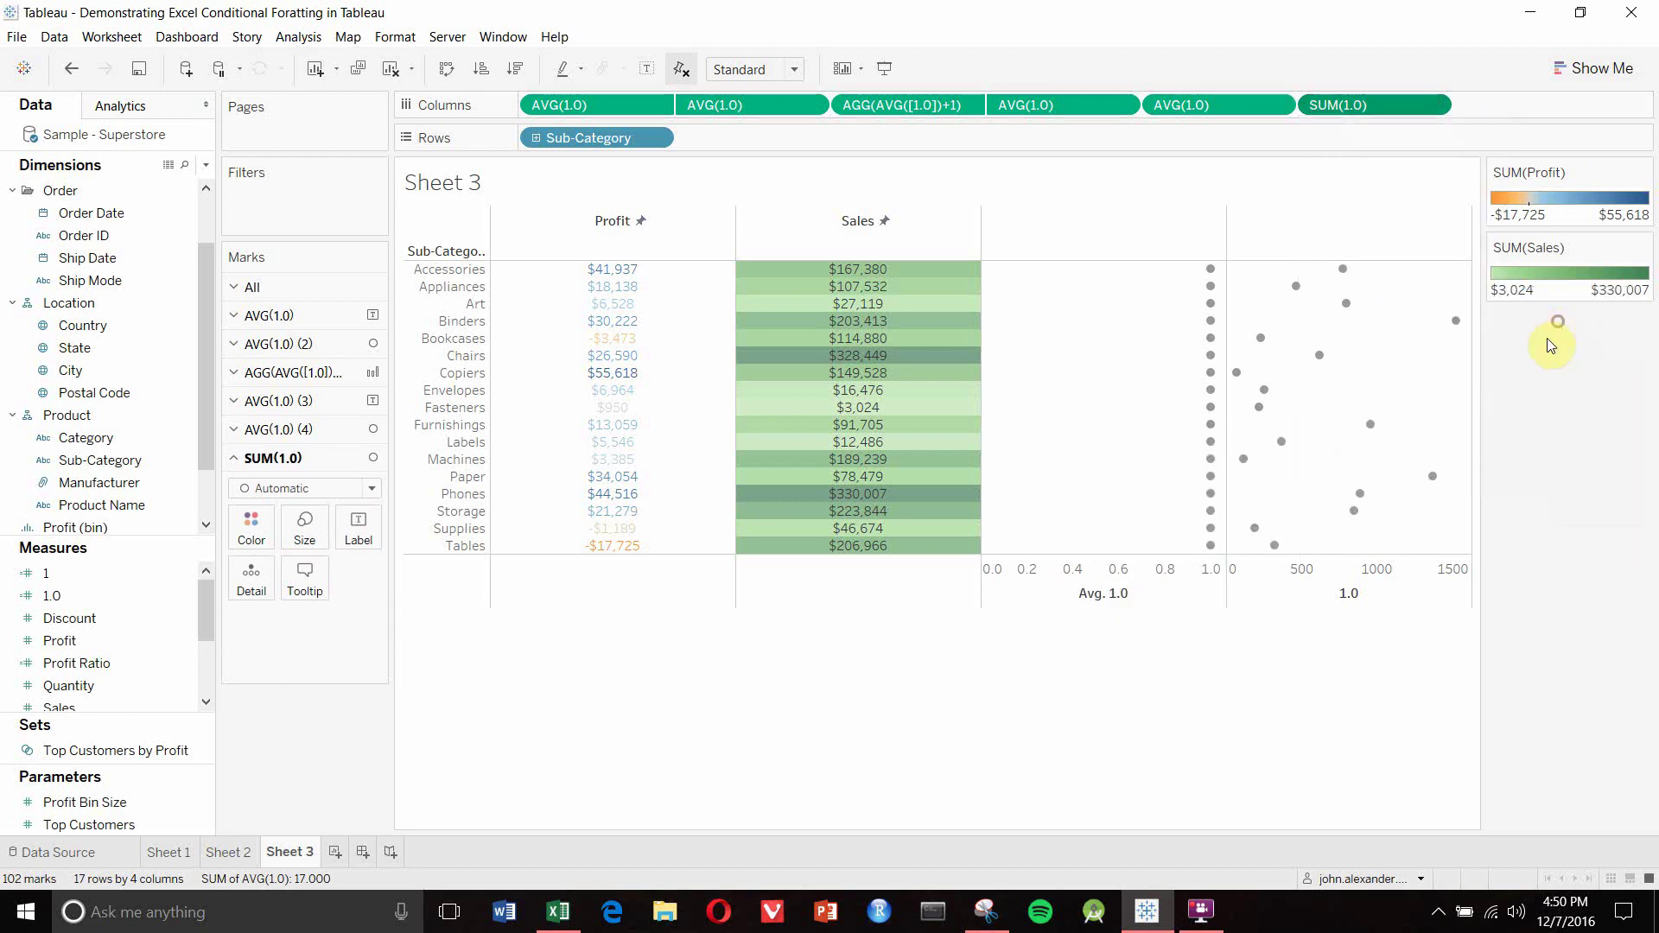
Combine the last two AVG(1.0) fields on Columns into a dual axis and synchronize their axes
{"action": "left_click", "coordinate": [1435, 105]}
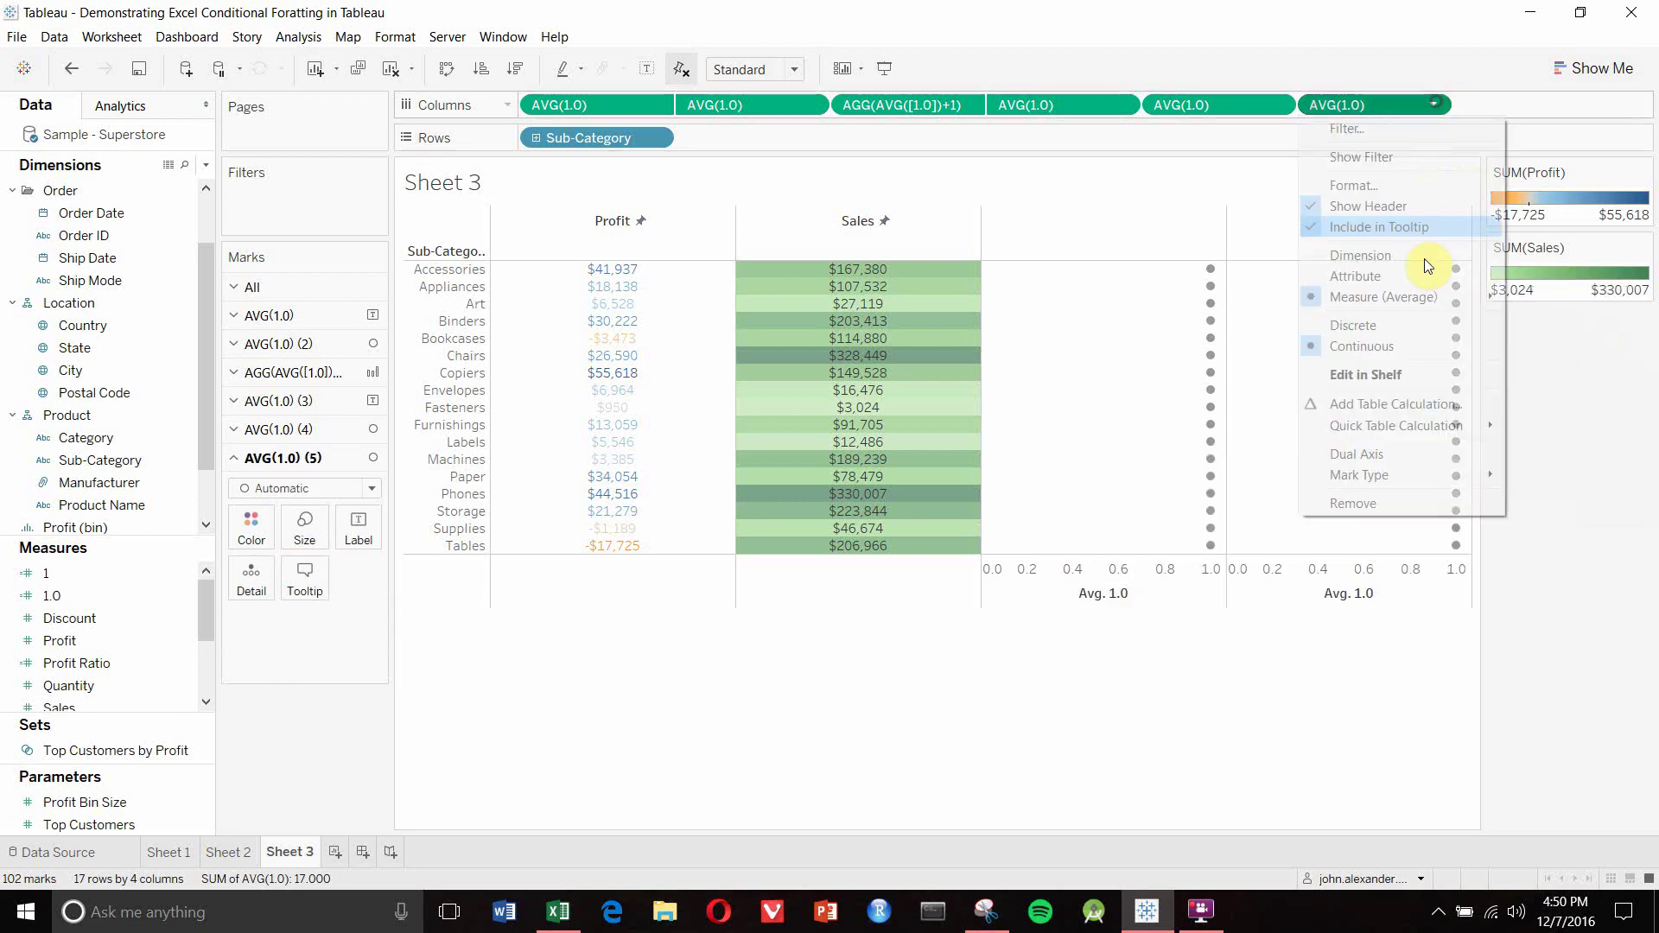
{"action": "left_click", "coordinate": [1398, 453]}
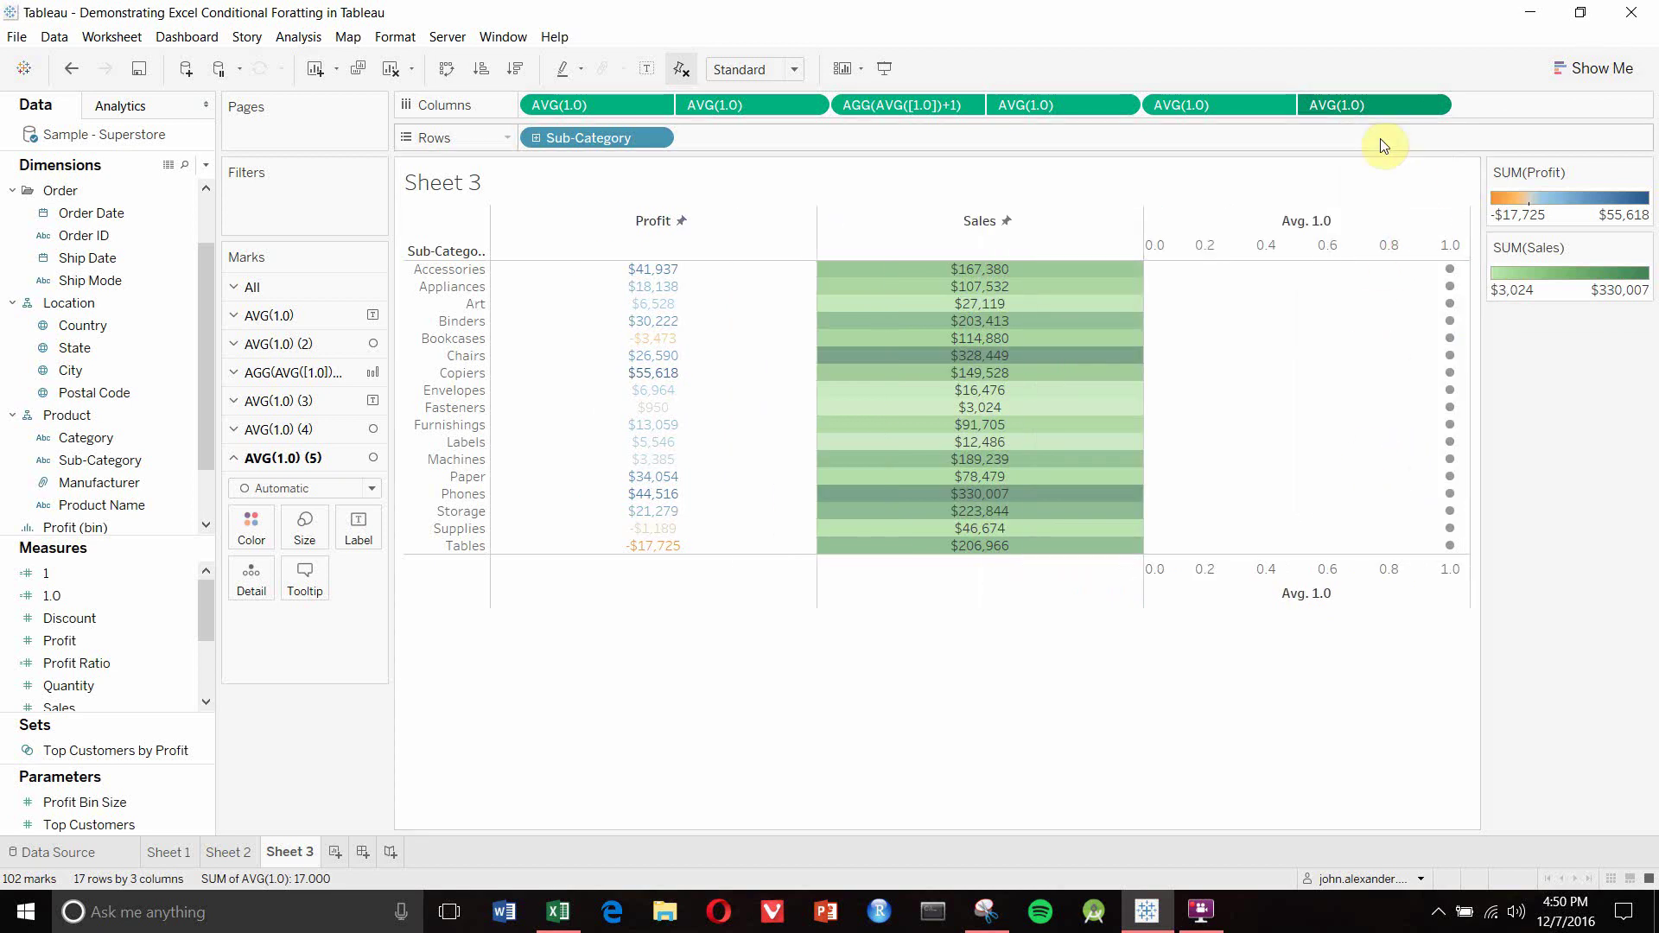
{"action": "double_click", "coordinate": [1377, 247]}
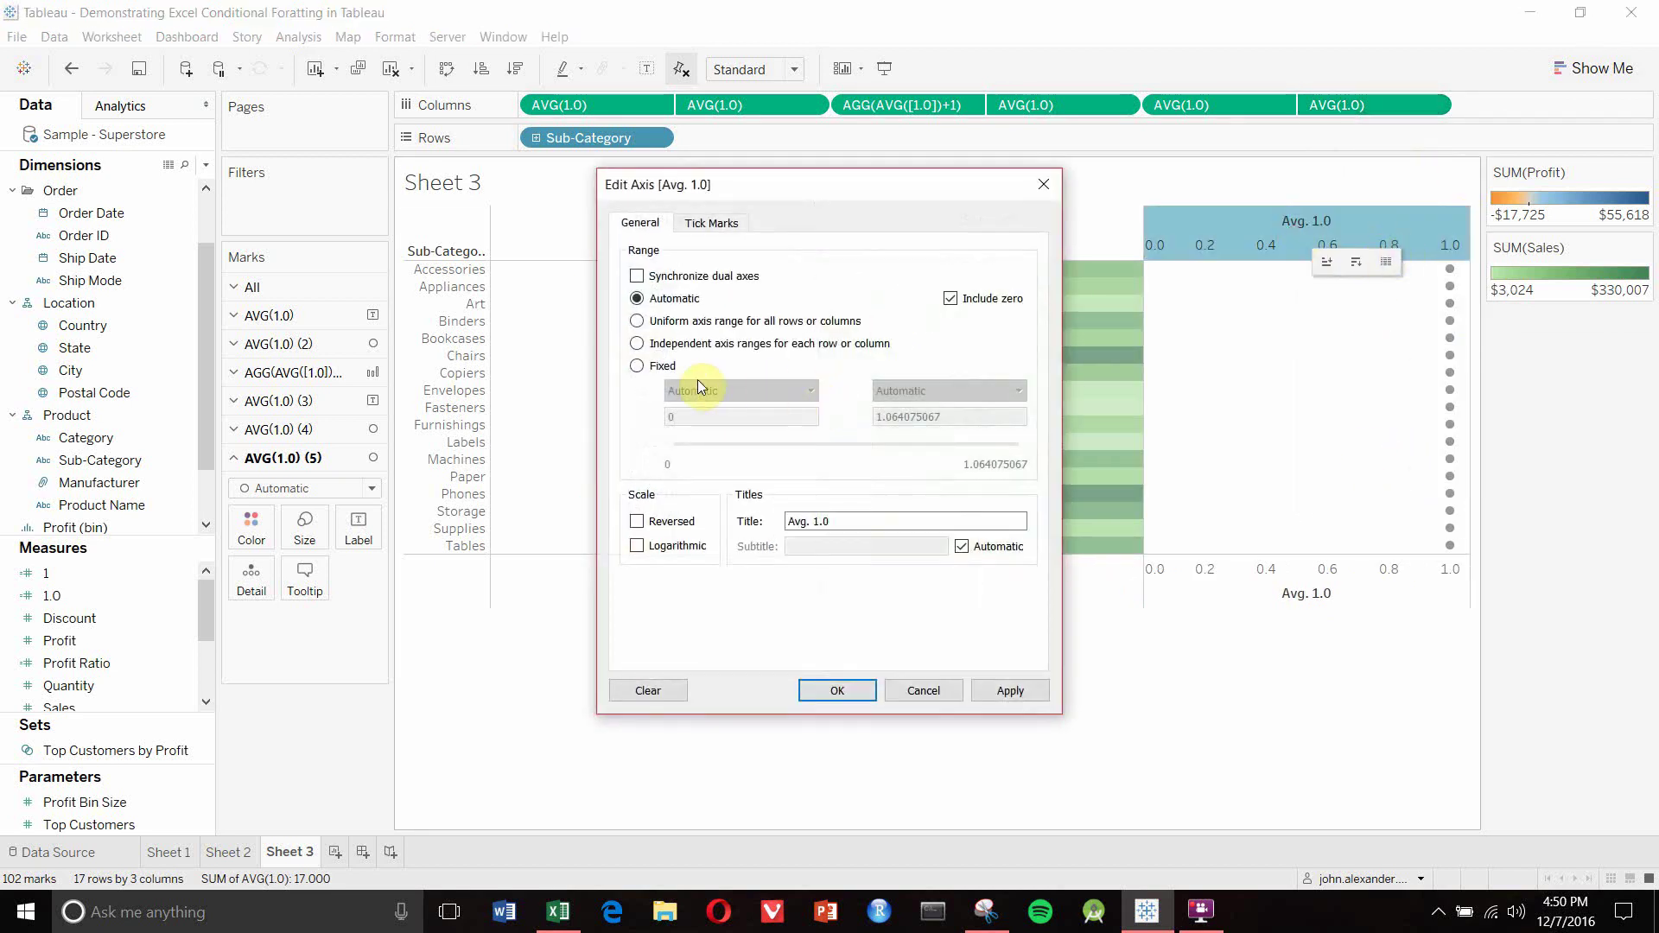
{"action": "left_click", "coordinate": [663, 277]}
Fix the new column's upper axis range with an end of 2 and title the axis Quantity
{"action": "left_click", "coordinate": [653, 367]}
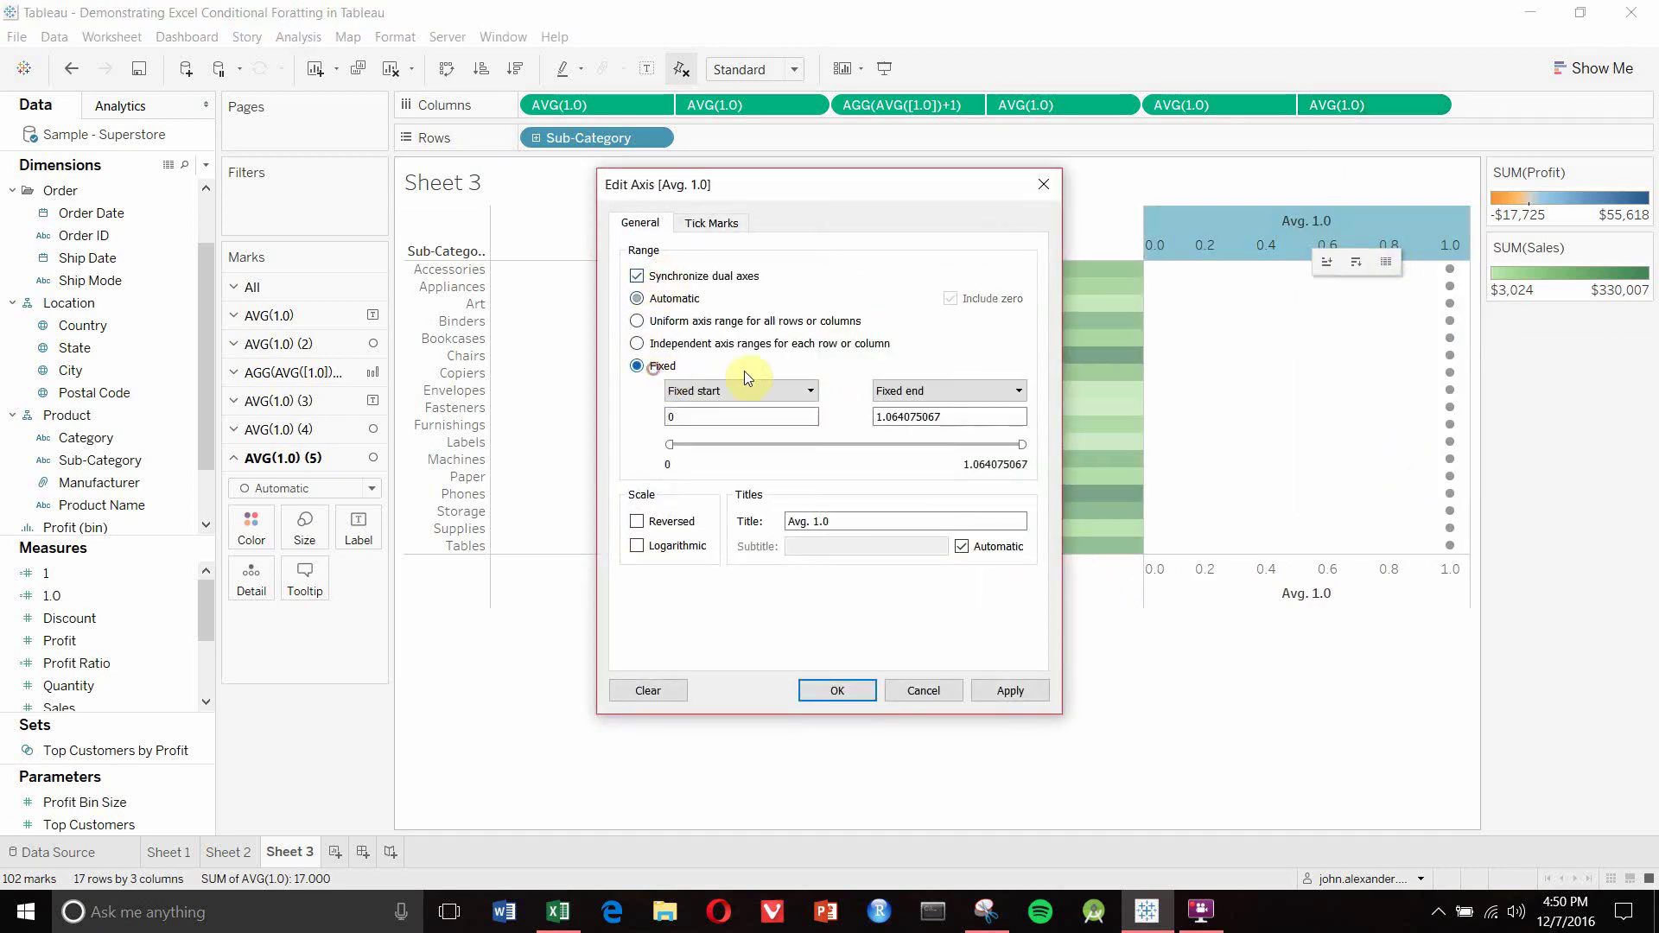
{"action": "left_click_drag", "start_coordinate": [966, 416], "coordinate": [728, 422]}
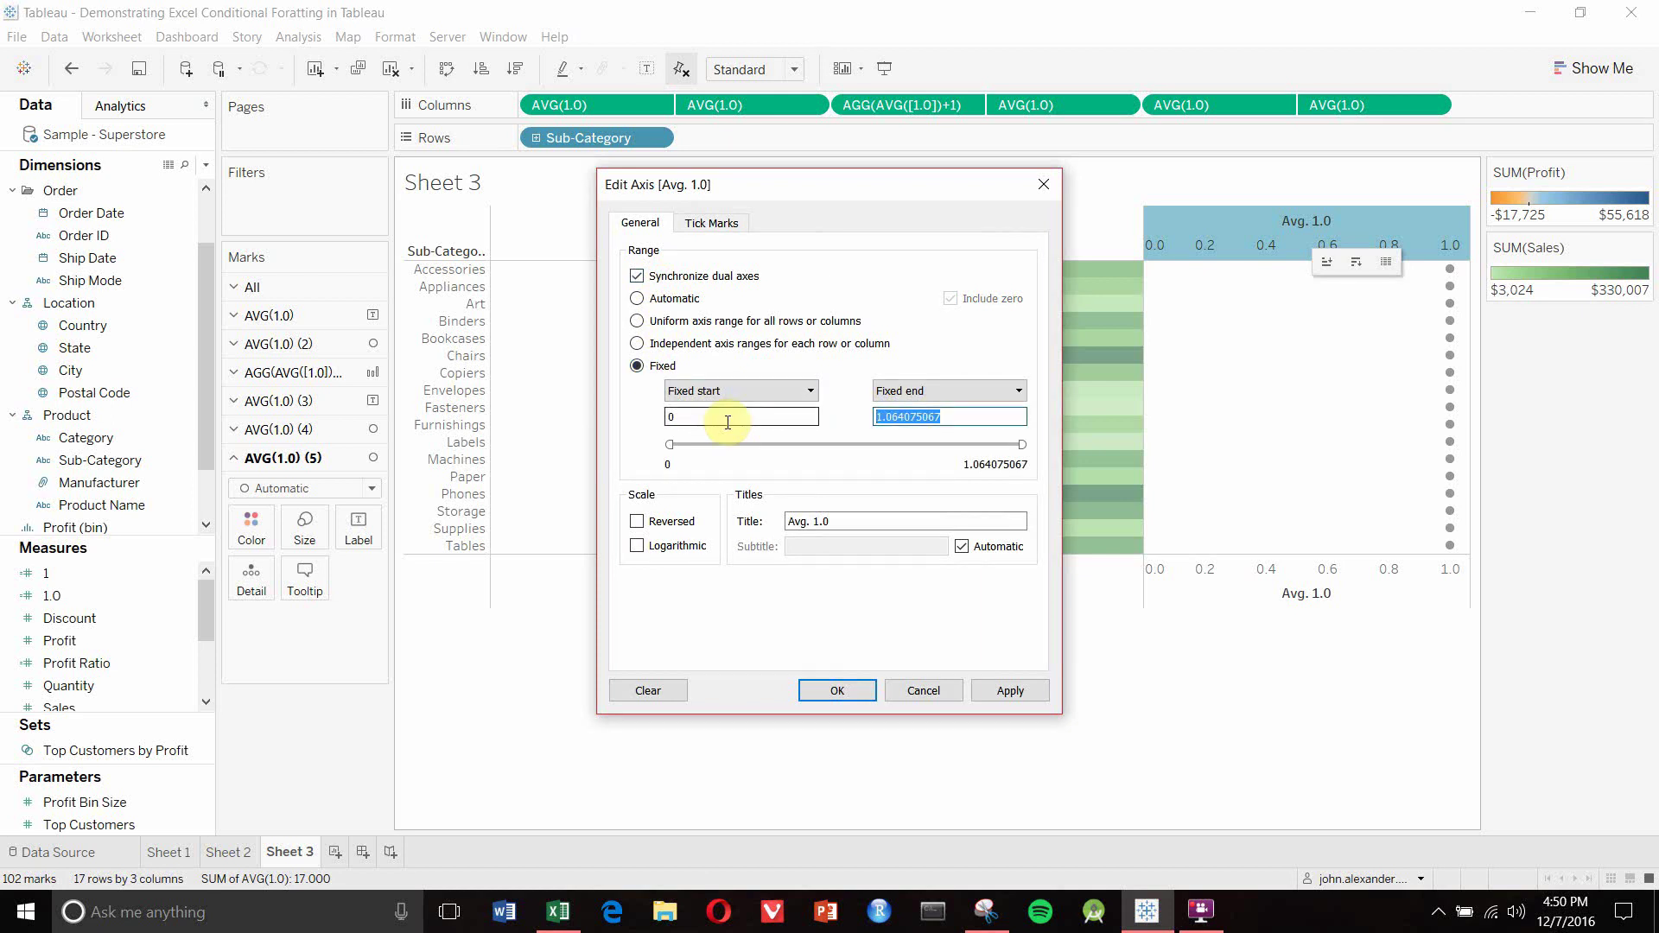
{"action": "type", "text": "2"}
{"action": "left_click_drag", "start_coordinate": [843, 521], "coordinate": [752, 522]}
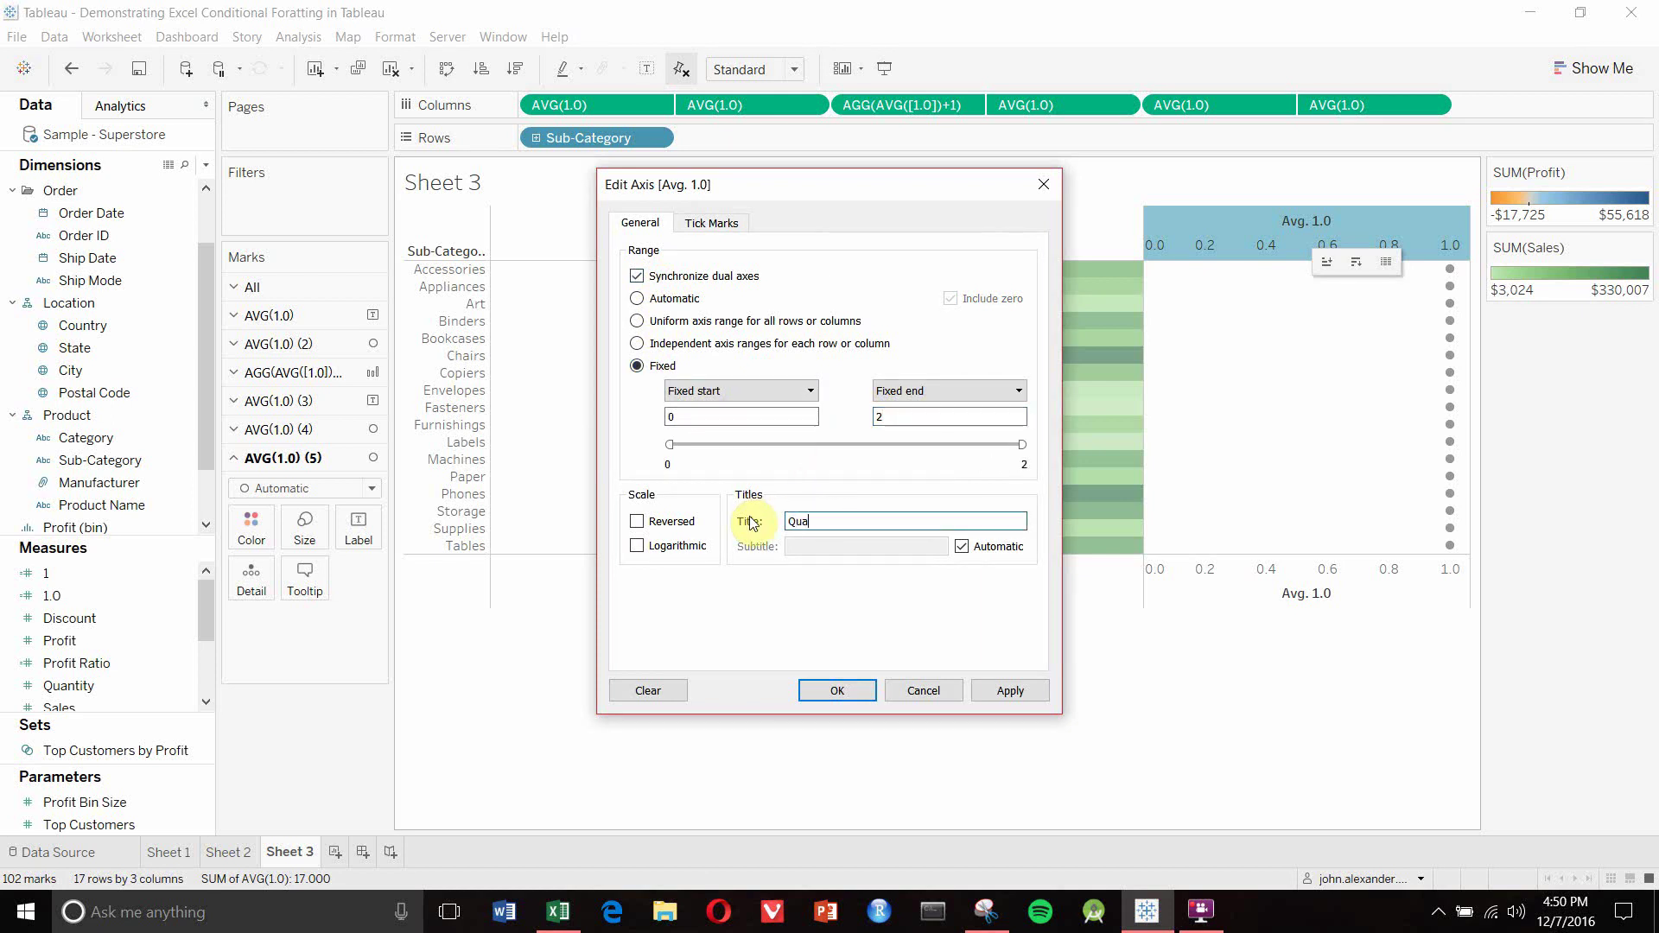
{"action": "type", "text": "Quantity"}
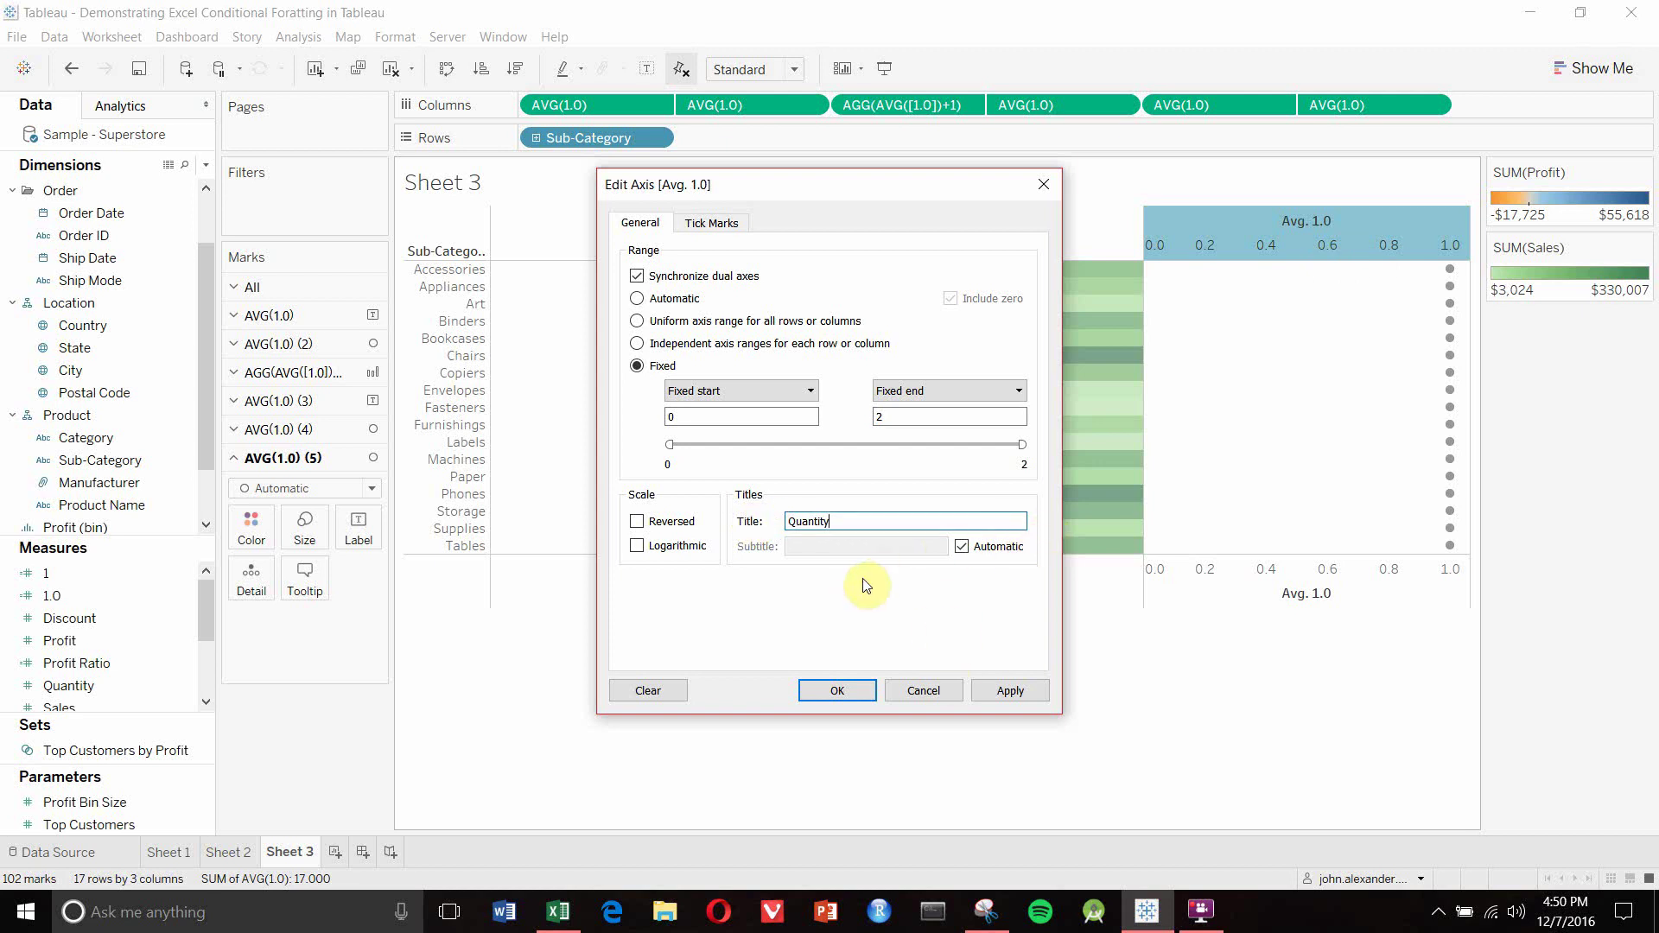
Set the Quantity axis's major tick marks to None and apply the axis settings
{"action": "left_click", "coordinate": [711, 223]}
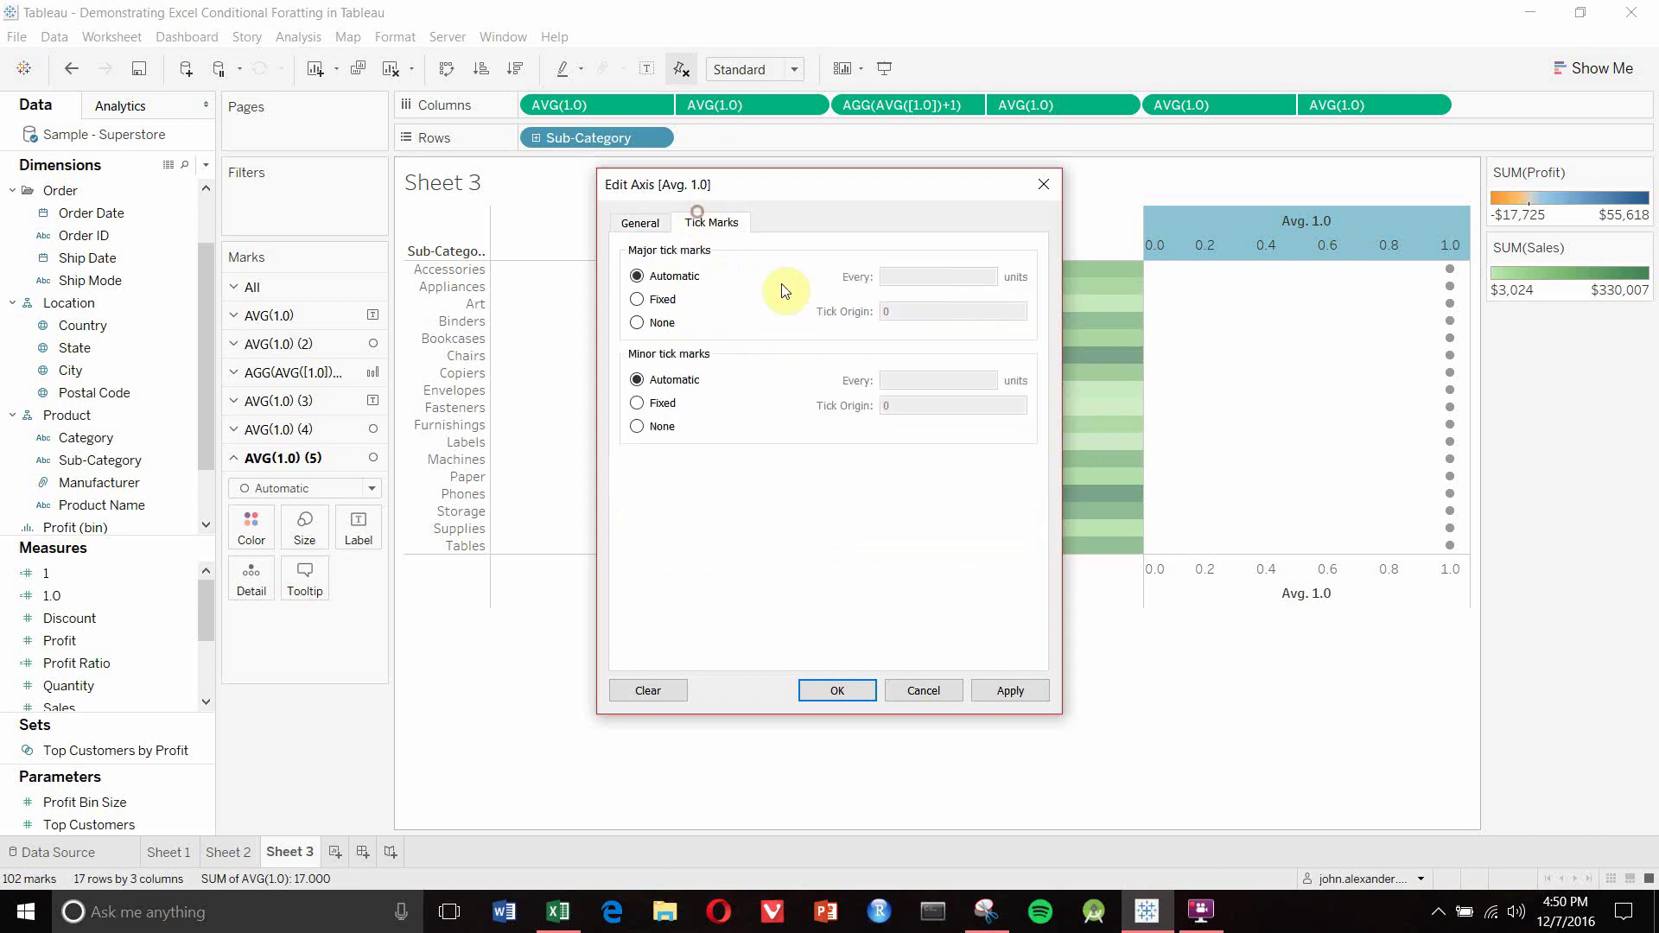
{"action": "left_click", "coordinate": [639, 323]}
{"action": "left_click", "coordinate": [837, 691]}
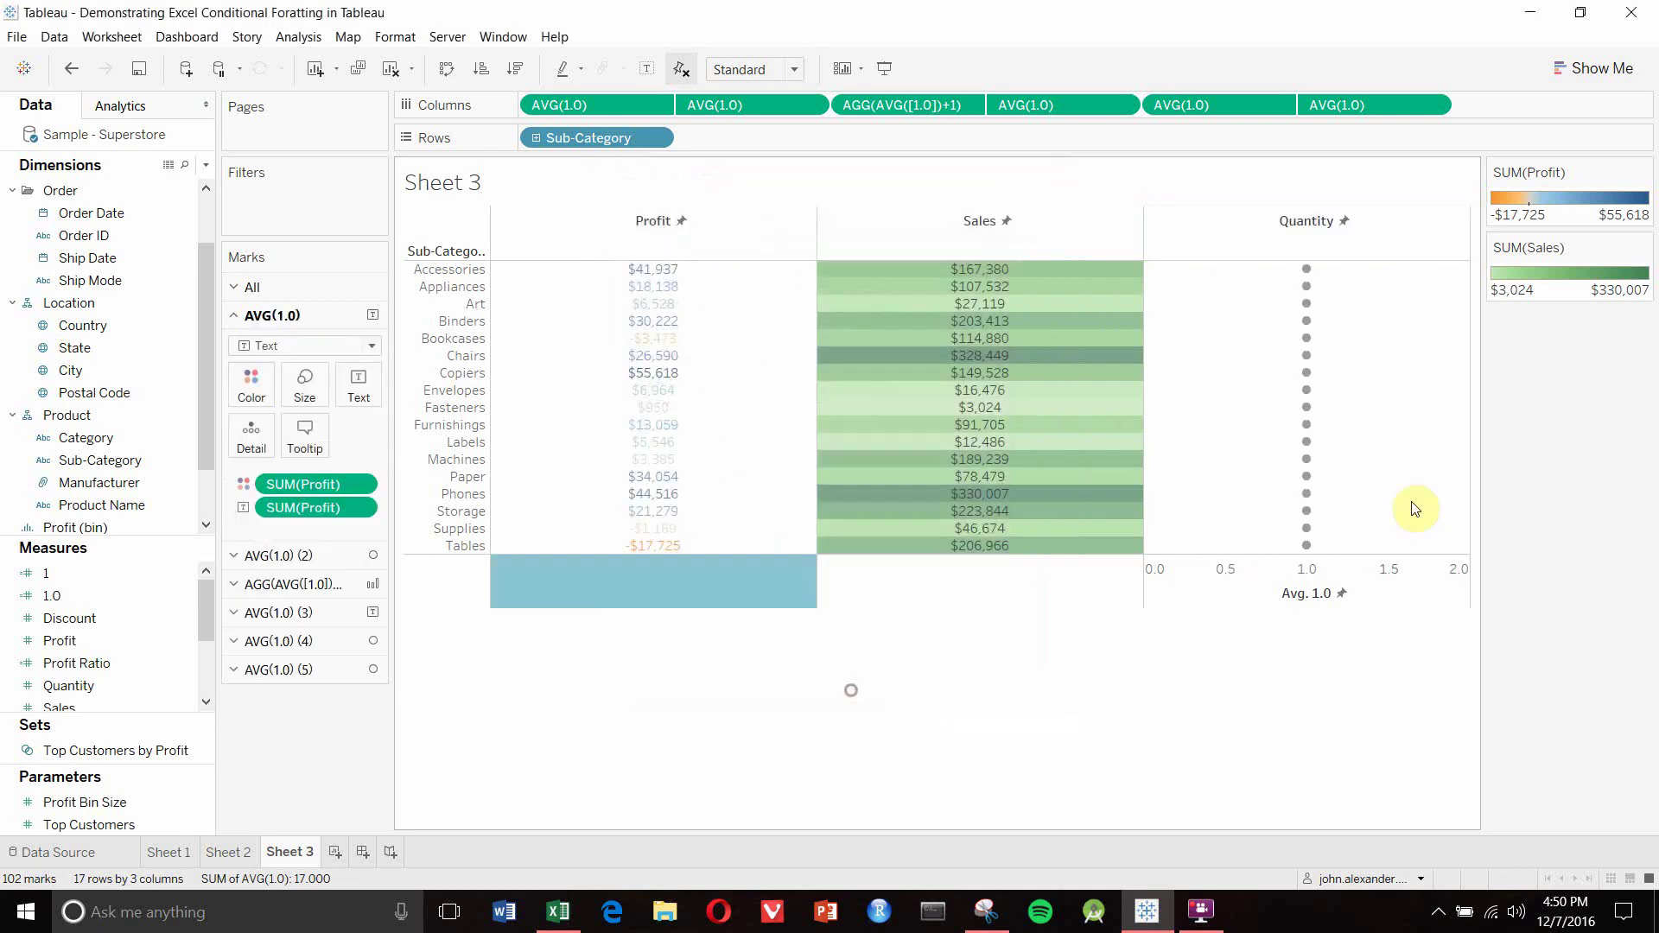
Clear the title of the lower Avg. 1.0 axis in the Quantity column and set its major tick marks to None
{"action": "double_click", "coordinate": [1264, 581]}
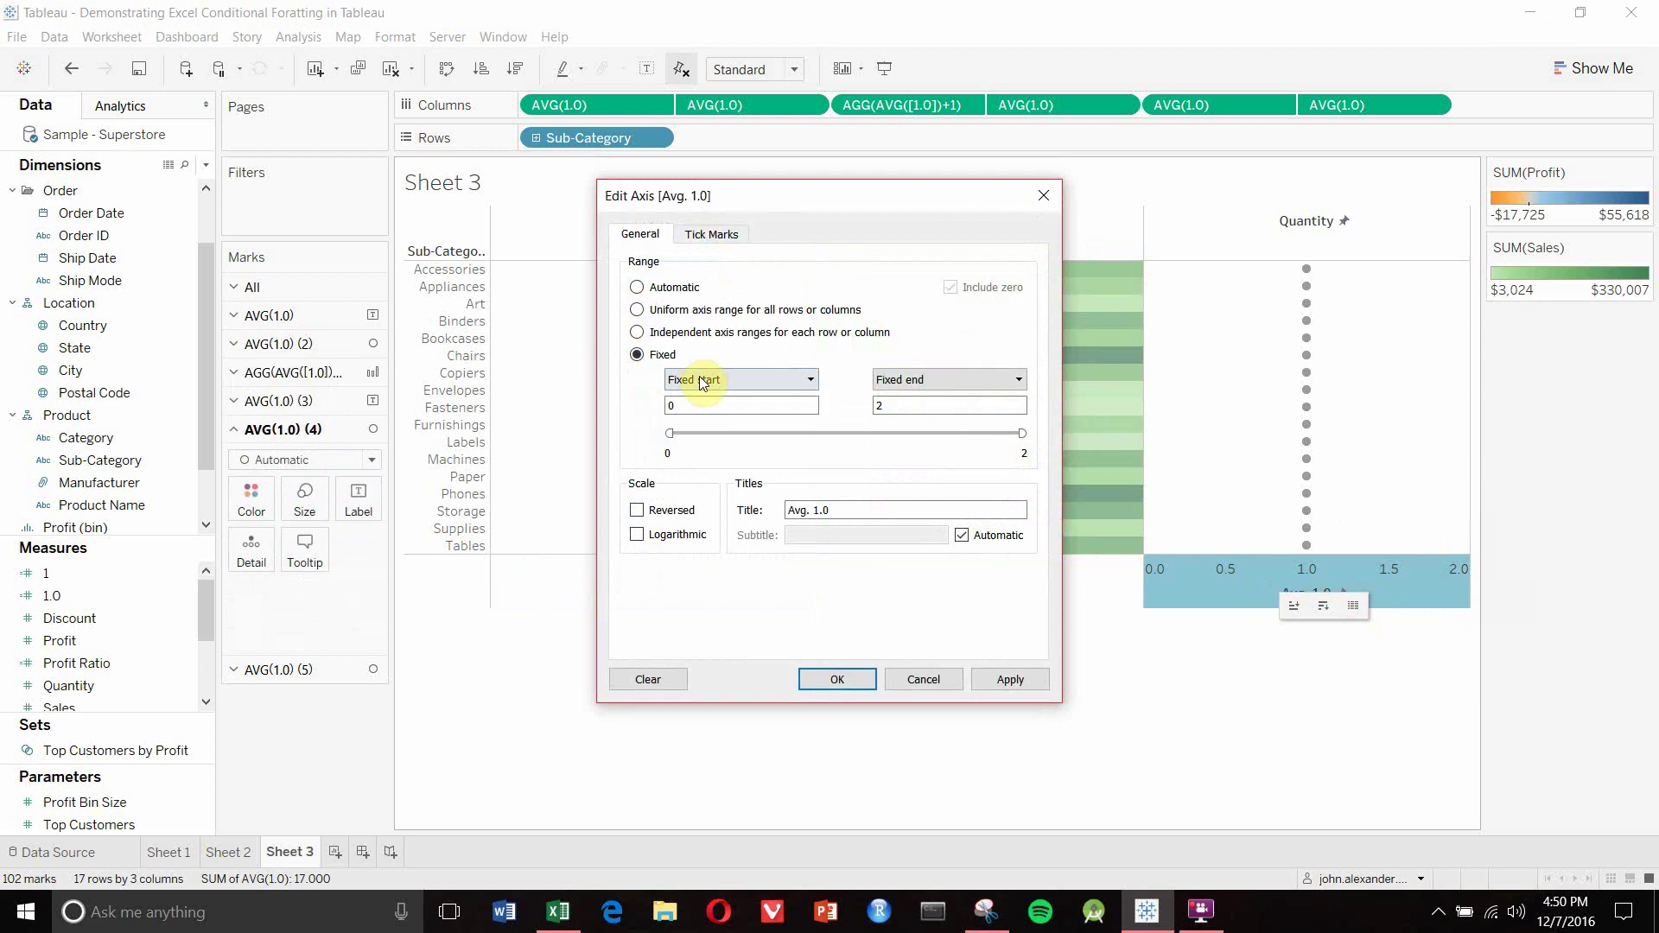
{"action": "triple_click", "coordinate": [859, 511]}
{"action": "key", "text": "BackSpace"}
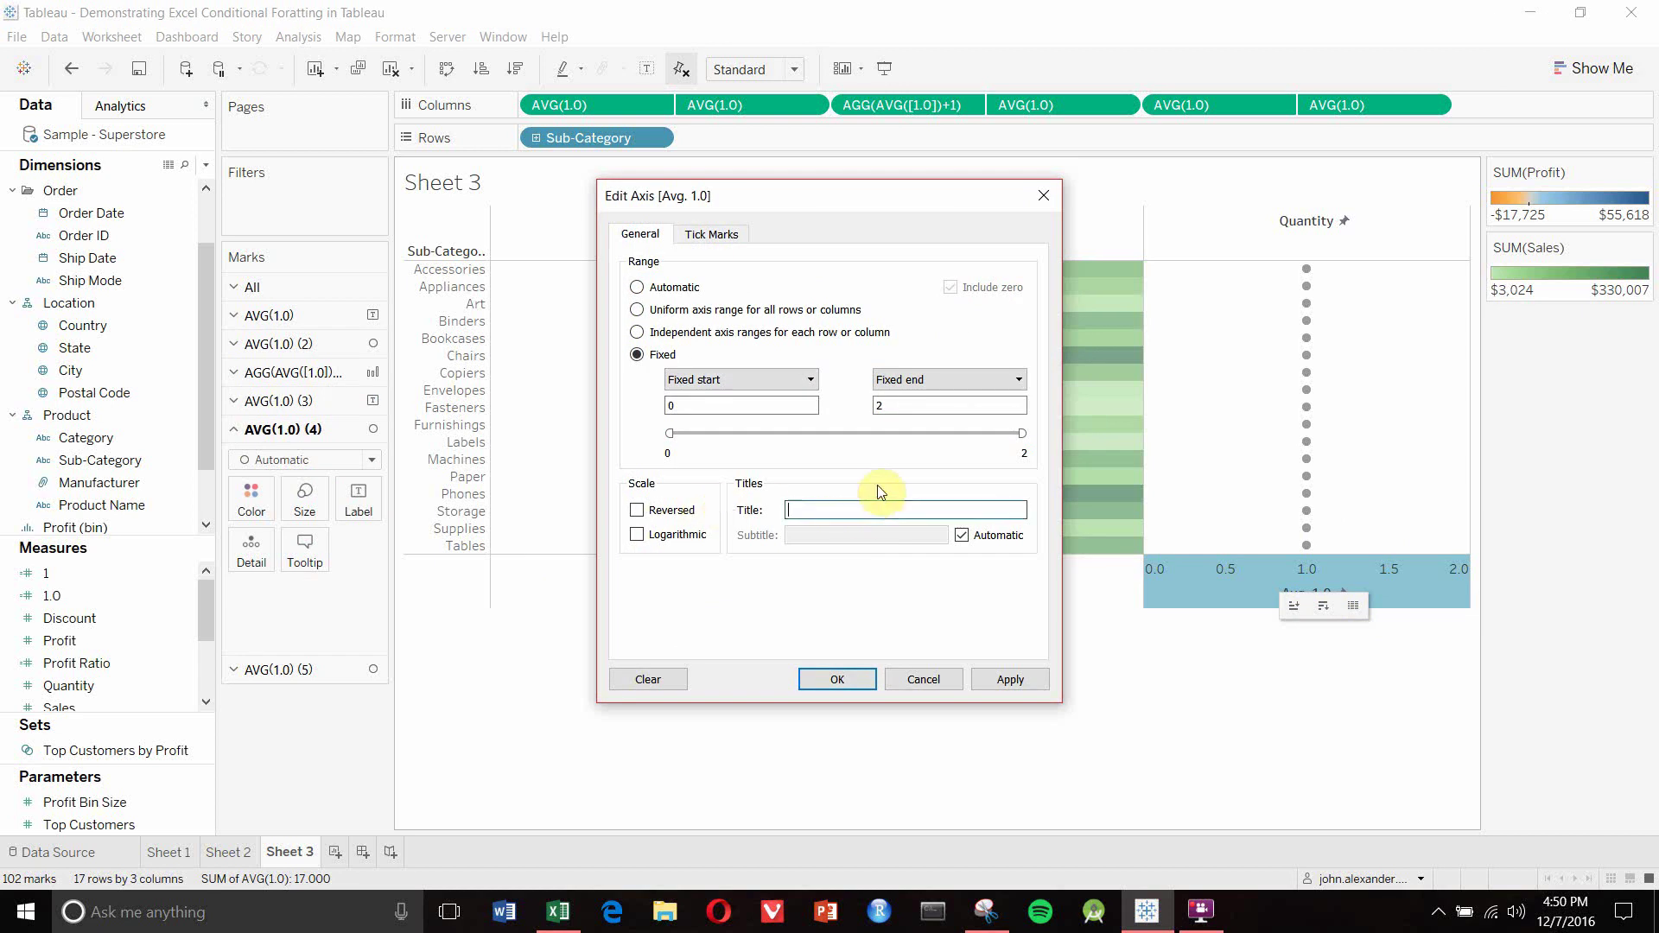
{"action": "left_click", "coordinate": [709, 237]}
{"action": "left_click", "coordinate": [646, 334]}
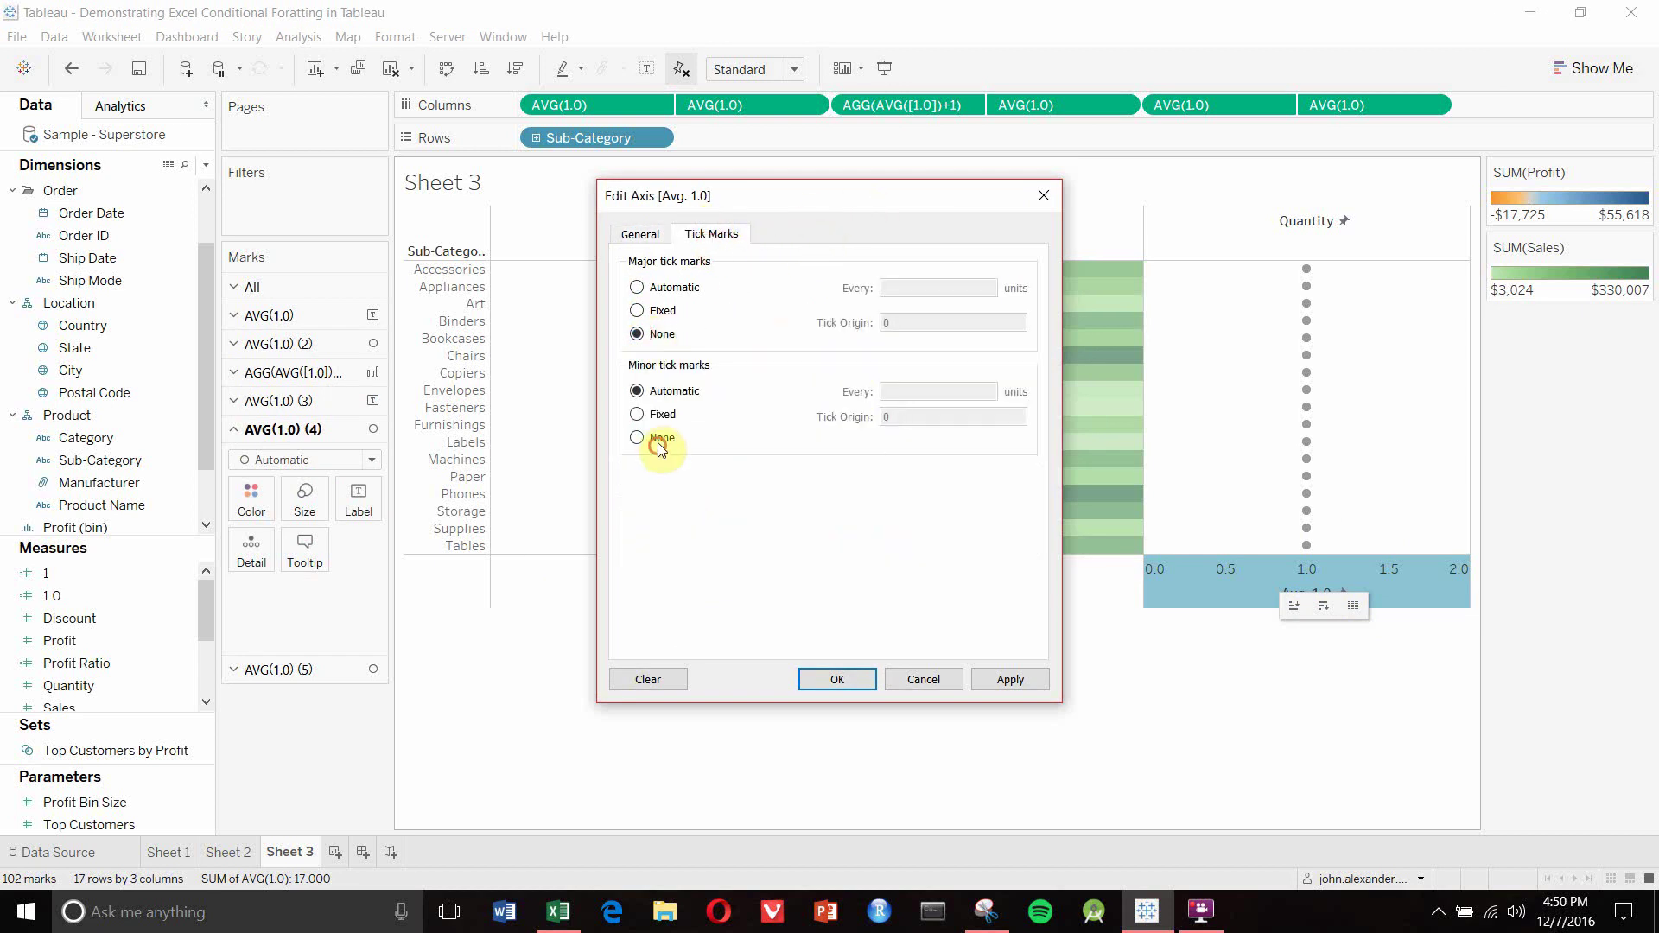
{"action": "left_click", "coordinate": [836, 680]}
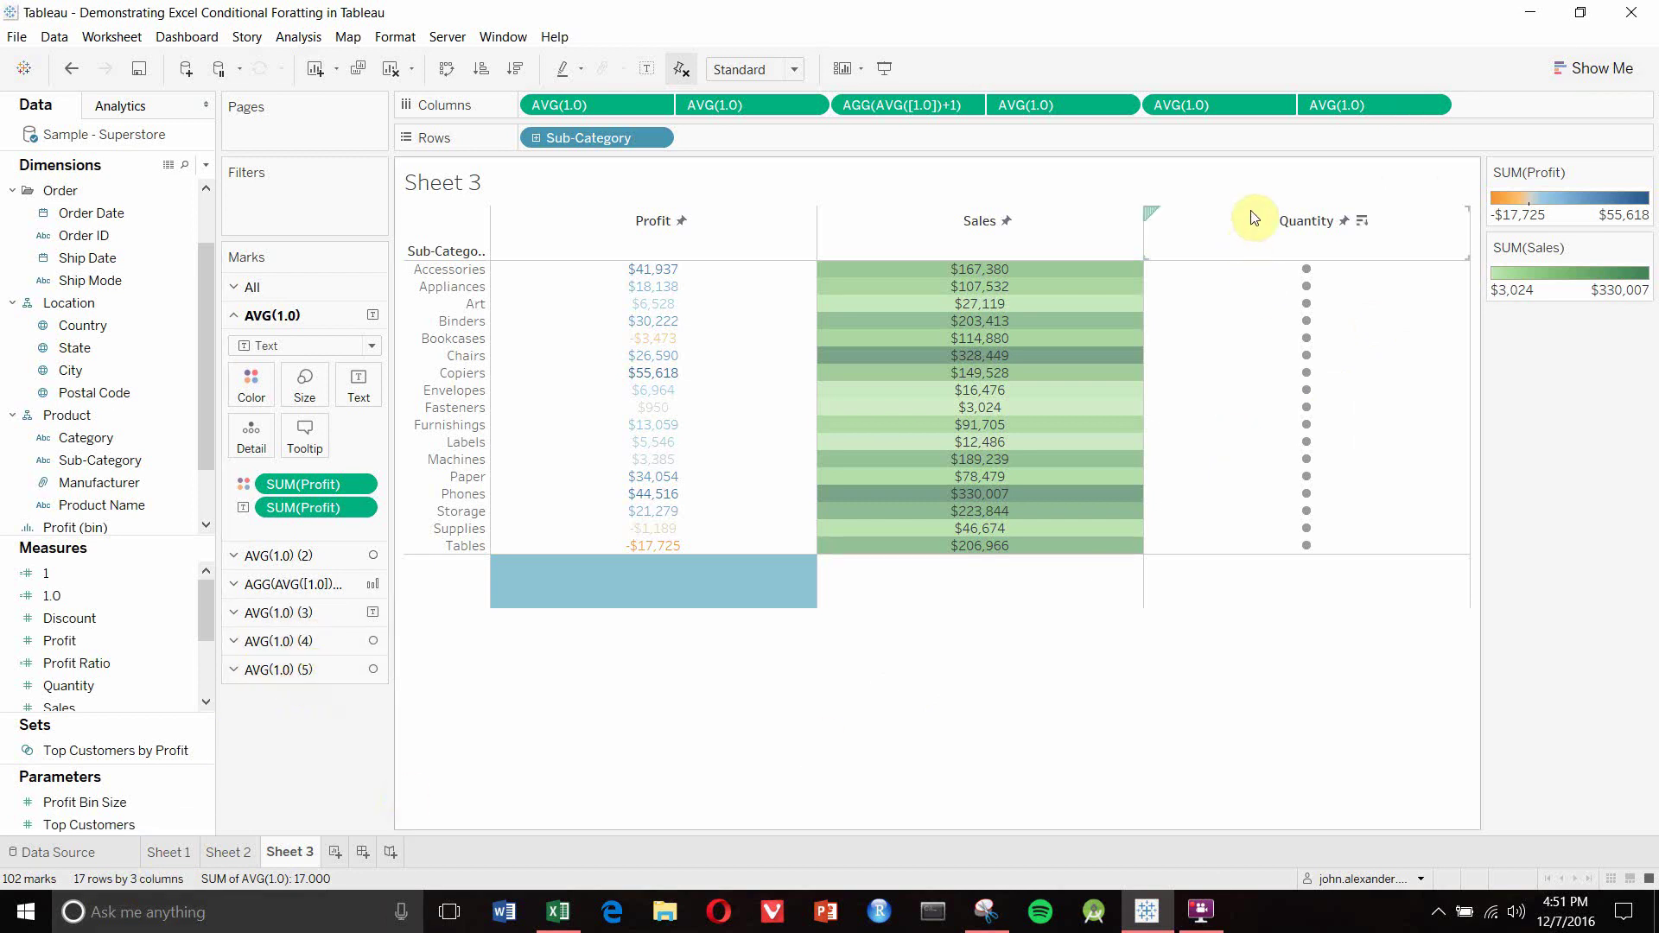
Change the mark type of AVG(1.0) (5) to Text
{"action": "left_click", "coordinate": [256, 674]}
{"action": "left_click", "coordinate": [320, 491]}
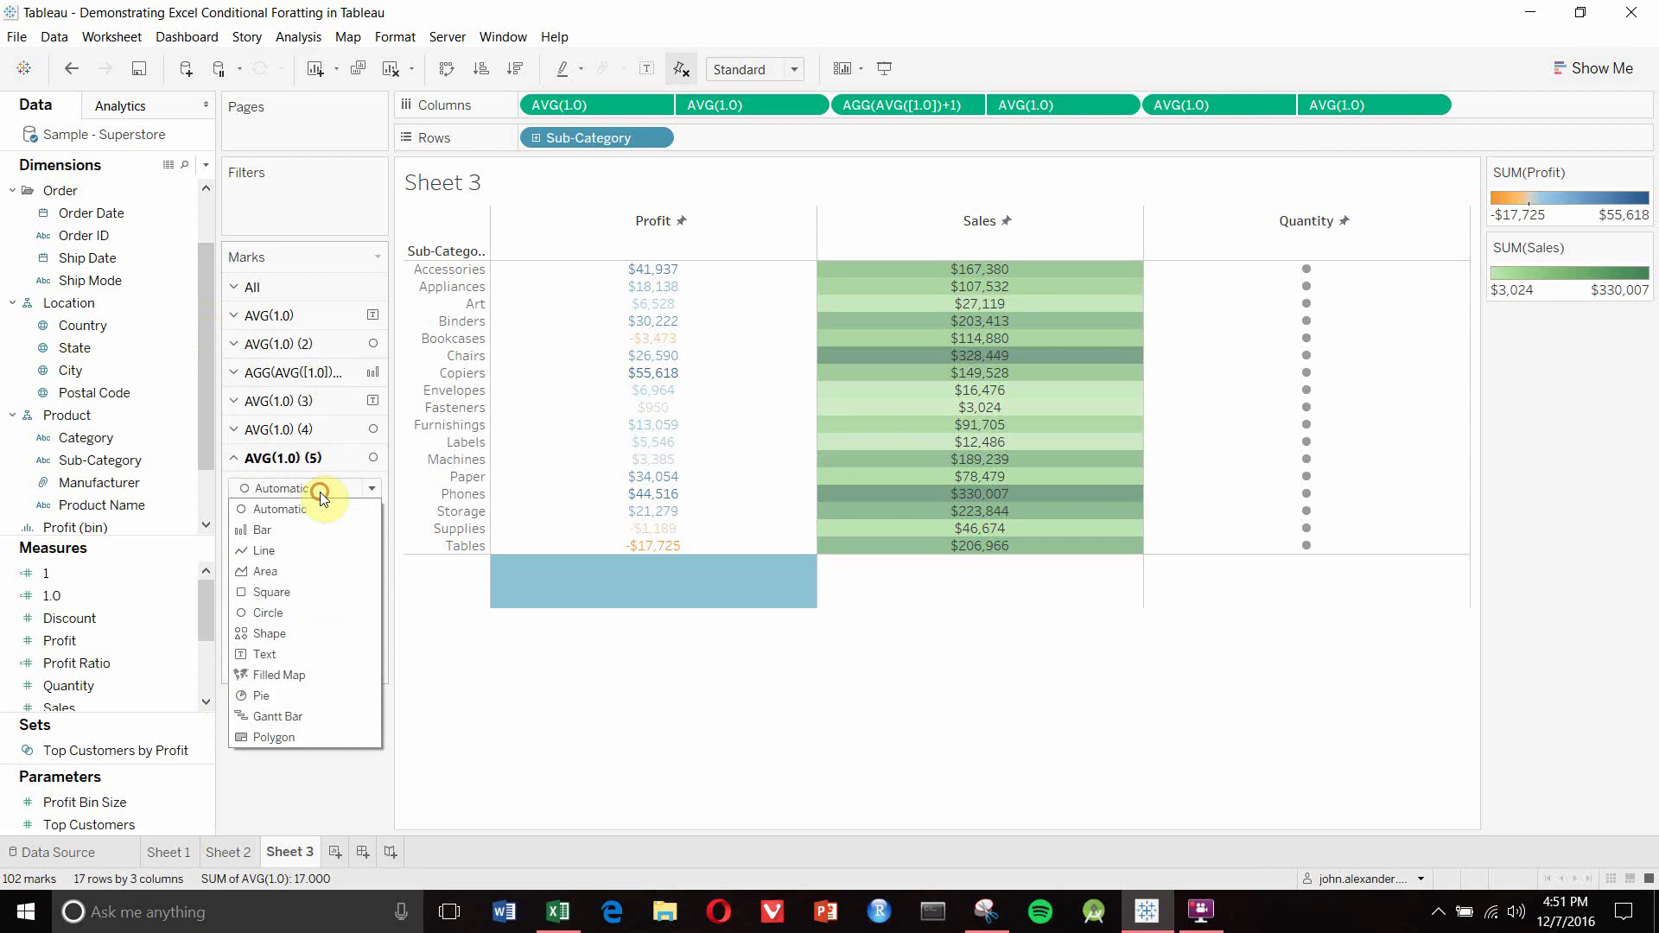
{"action": "left_click", "coordinate": [265, 654]}
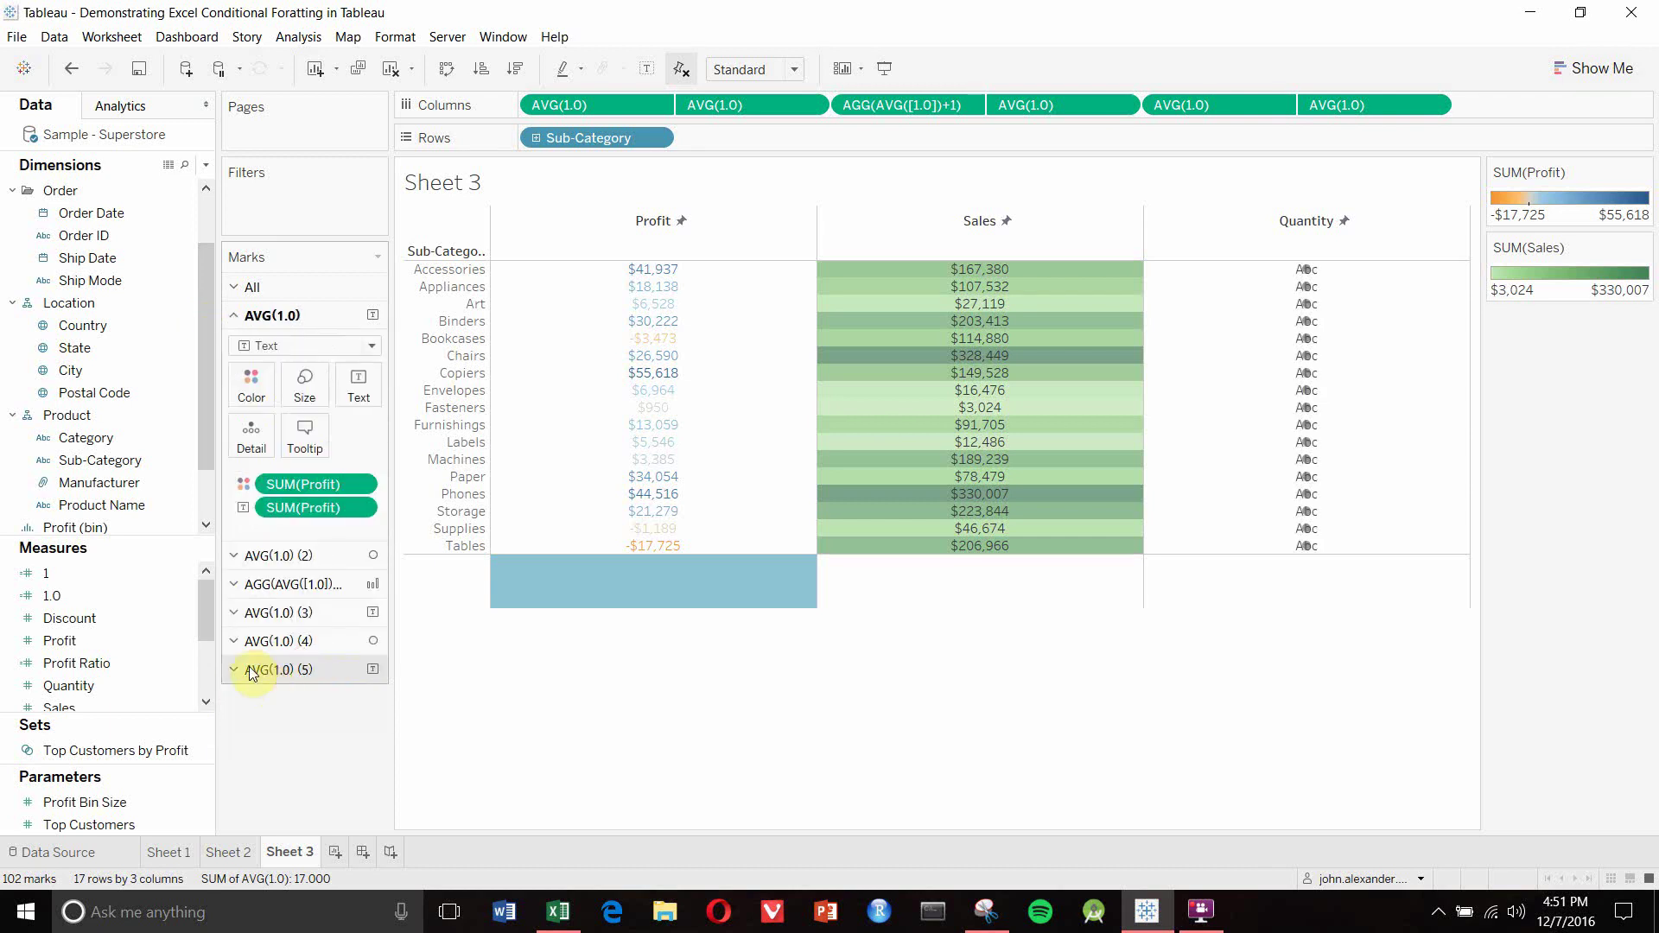
Show the Quantity measure as the text of the AVG(1.0) (5) marks
{"action": "left_click", "coordinate": [111, 692]}
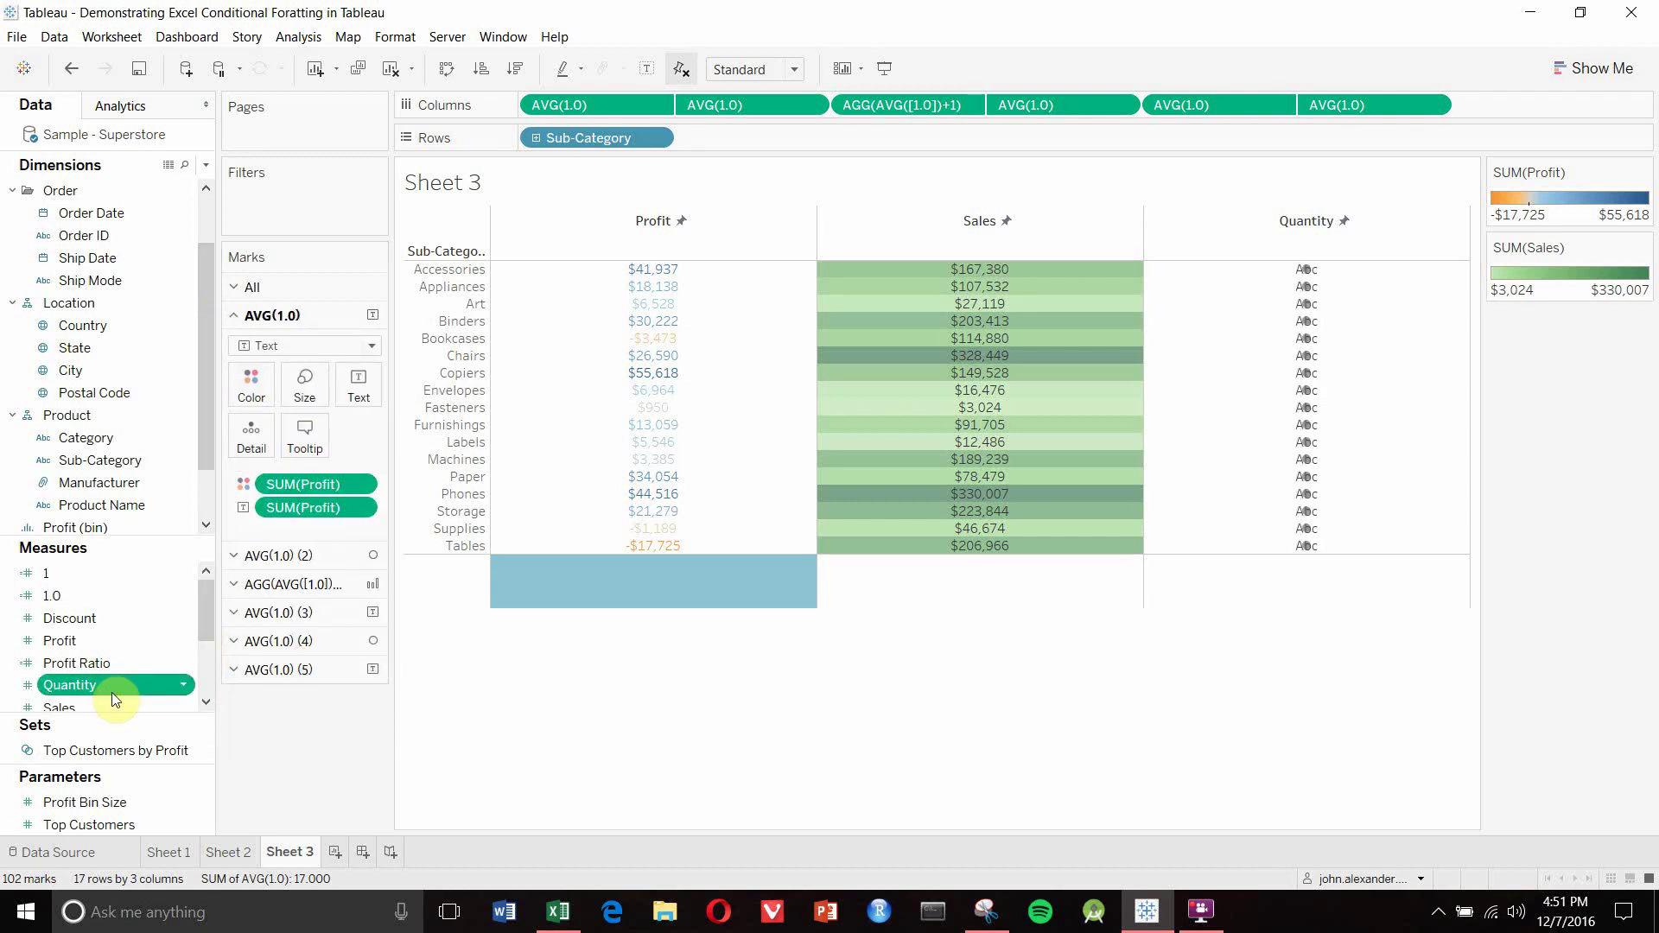
{"action": "left_click", "coordinate": [333, 639]}
{"action": "left_click", "coordinate": [327, 667]}
{"action": "left_click_drag", "start_coordinate": [99, 682], "coordinate": [349, 526]}
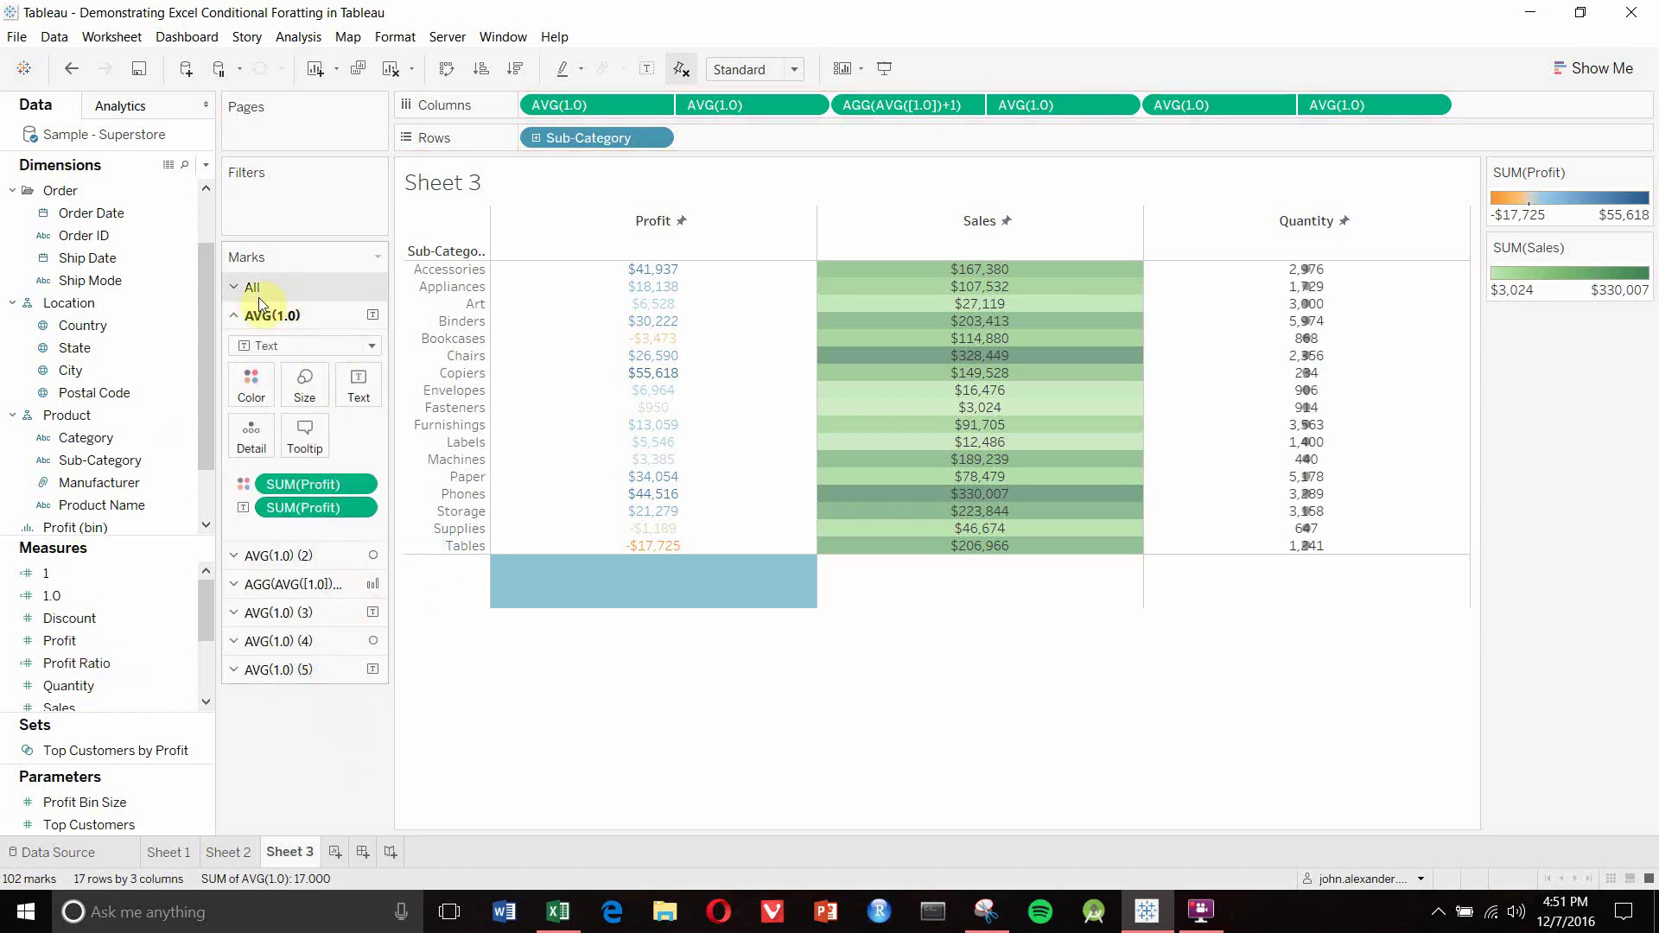
{"action": "left_click", "coordinate": [292, 671]}
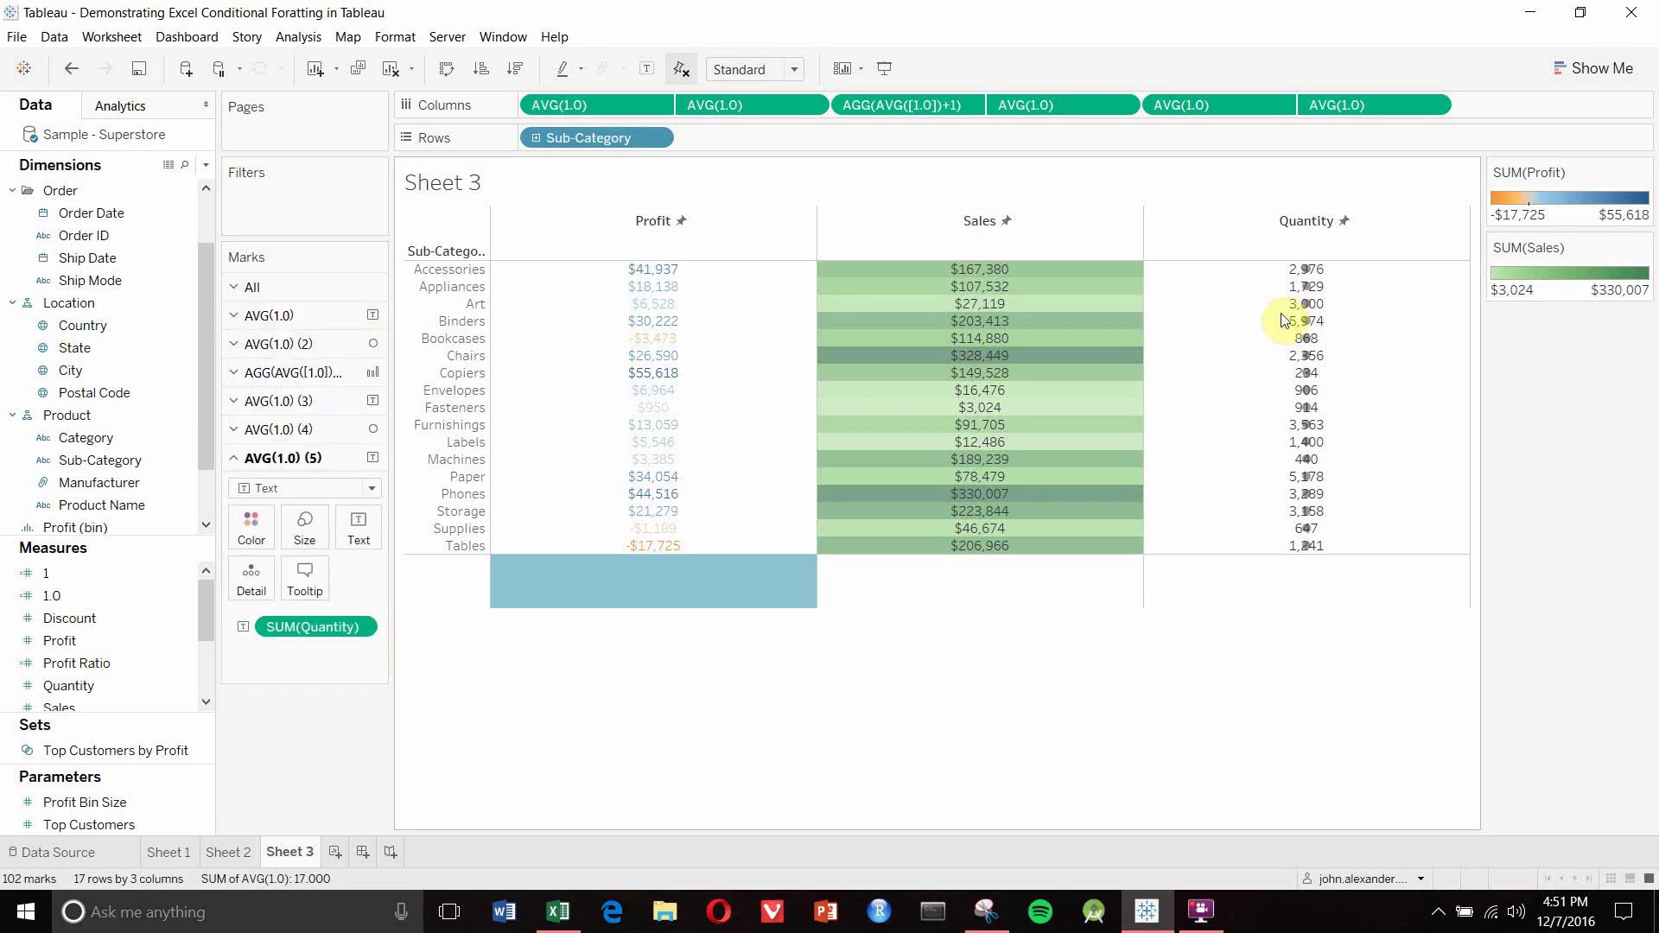
{"action": "mouse_move", "coordinate": [1101, 429]}
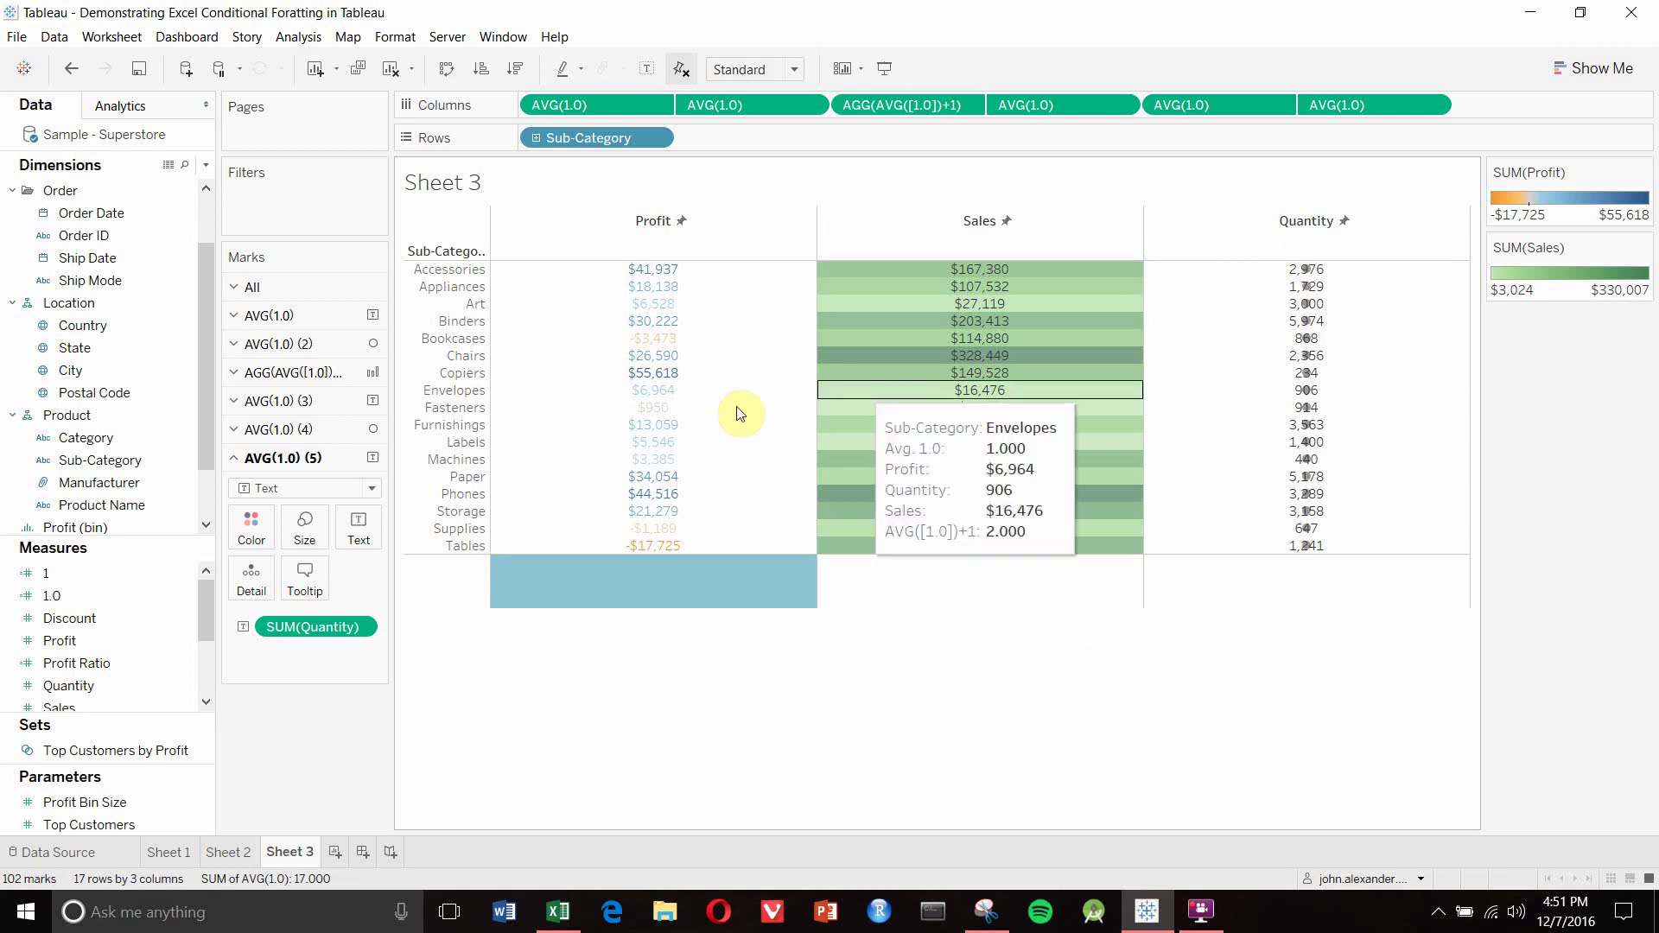
Change the mark type of AVG(1.0) (4) to Shape
{"action": "left_click", "coordinate": [294, 430]}
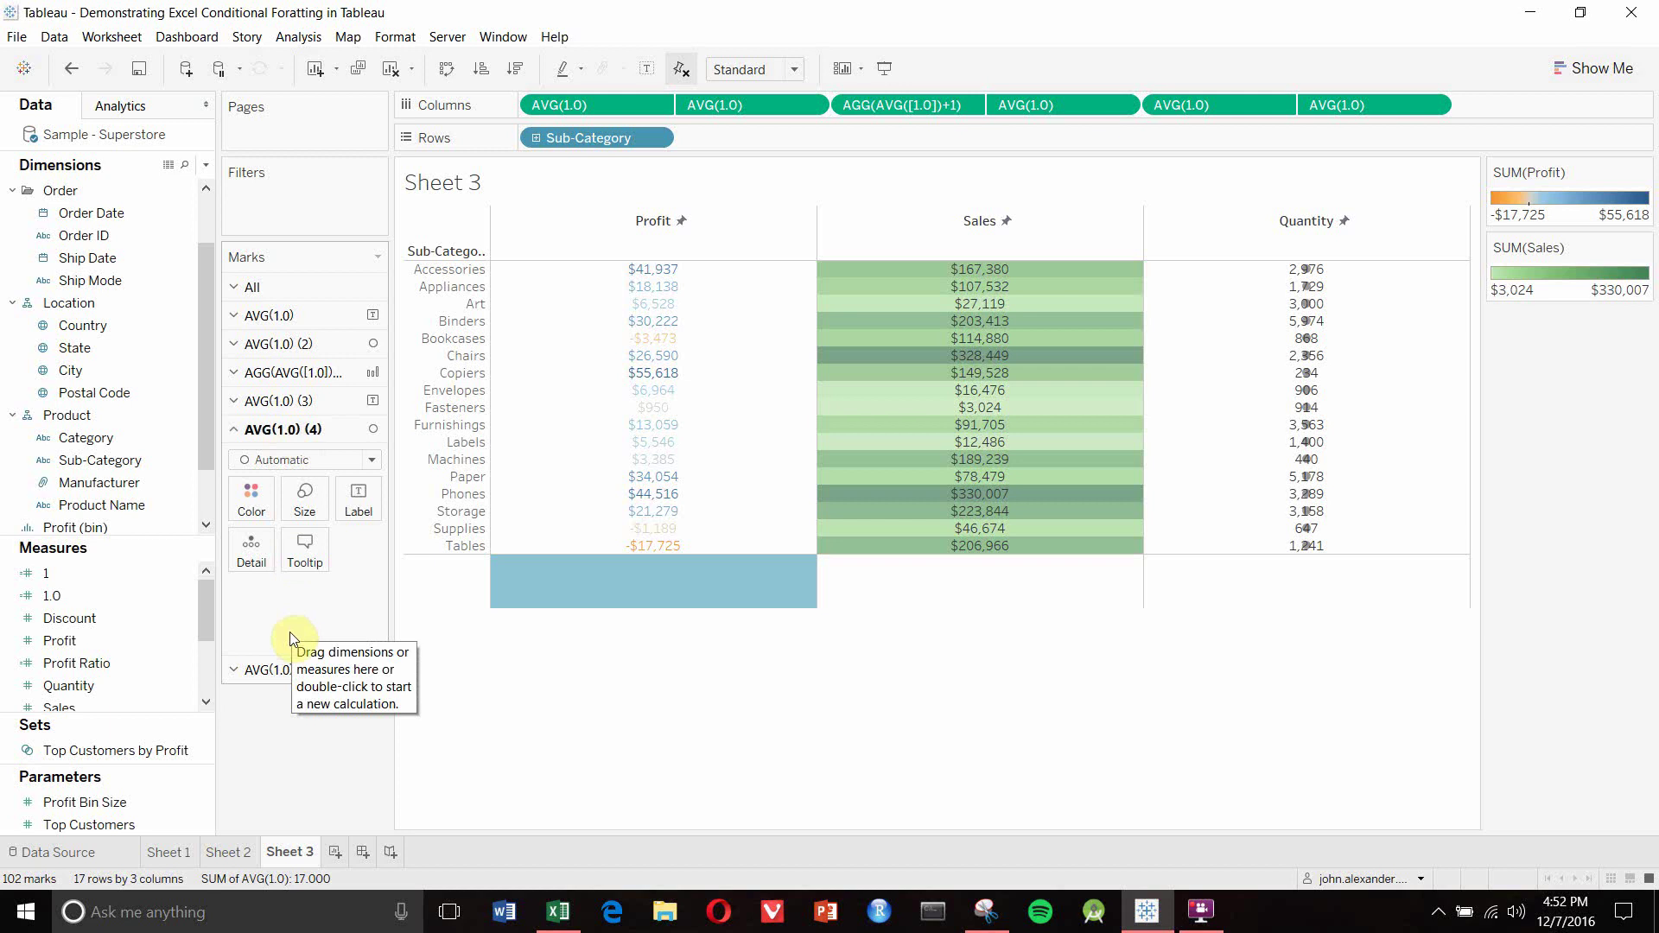
{"action": "left_click", "coordinate": [325, 461]}
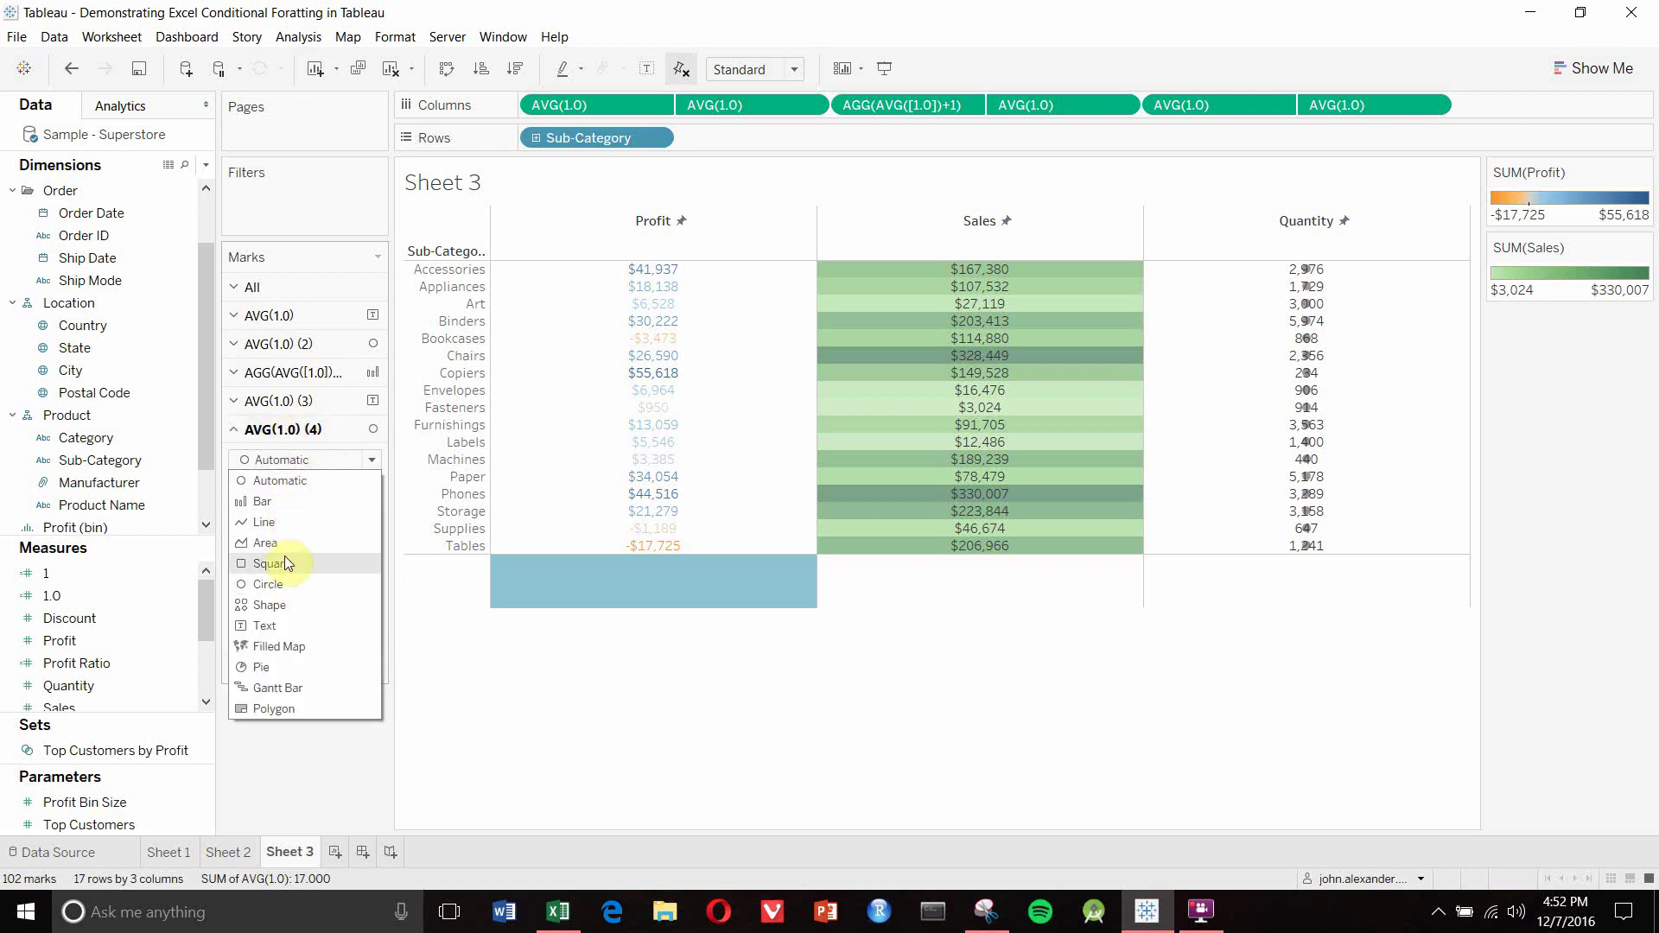
{"action": "left_click", "coordinate": [288, 605]}
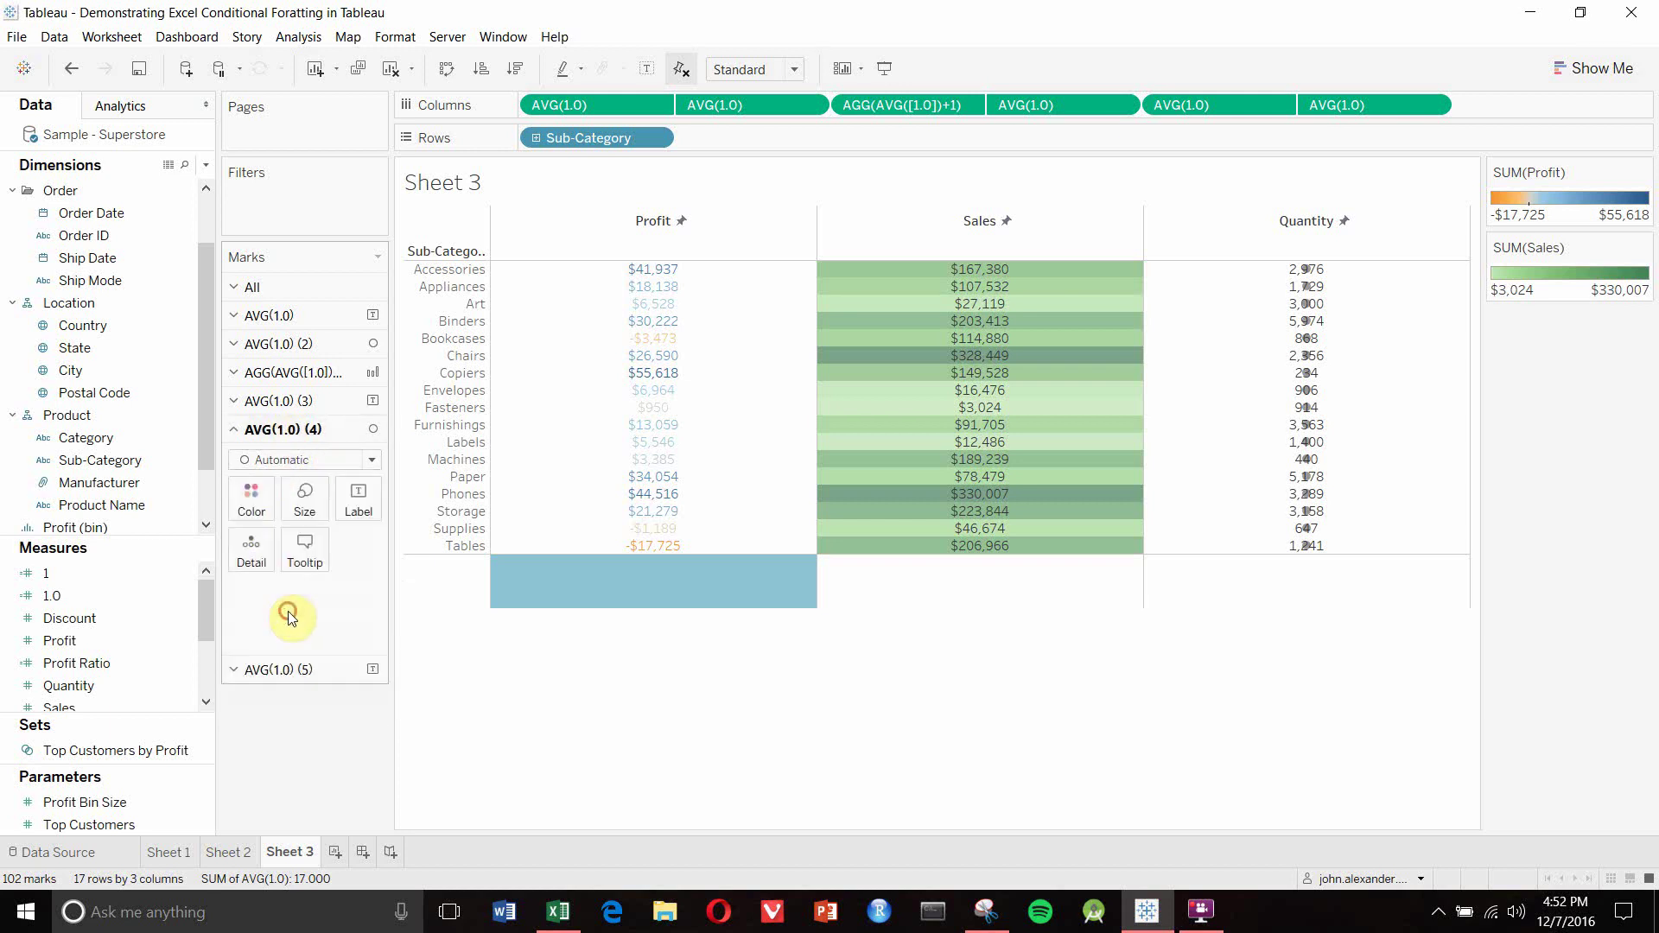
{"action": "left_click", "coordinate": [288, 610]}
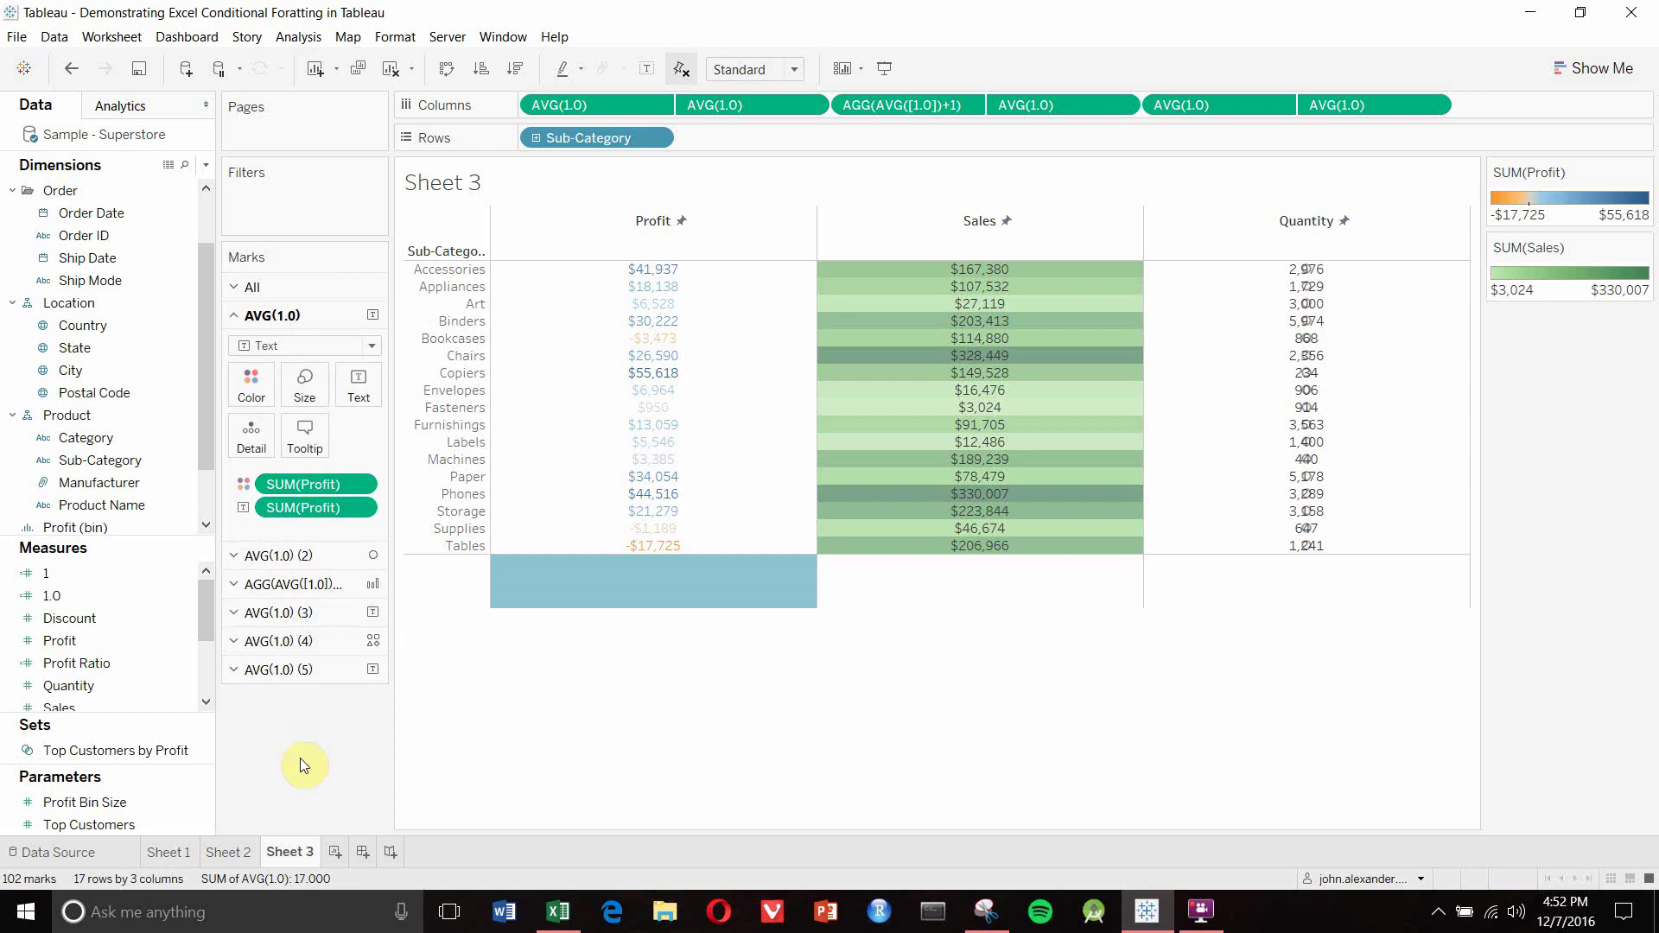
Set the AVG(1.0) (4) marks' shape to the filled circle
{"action": "left_click", "coordinate": [303, 642]}
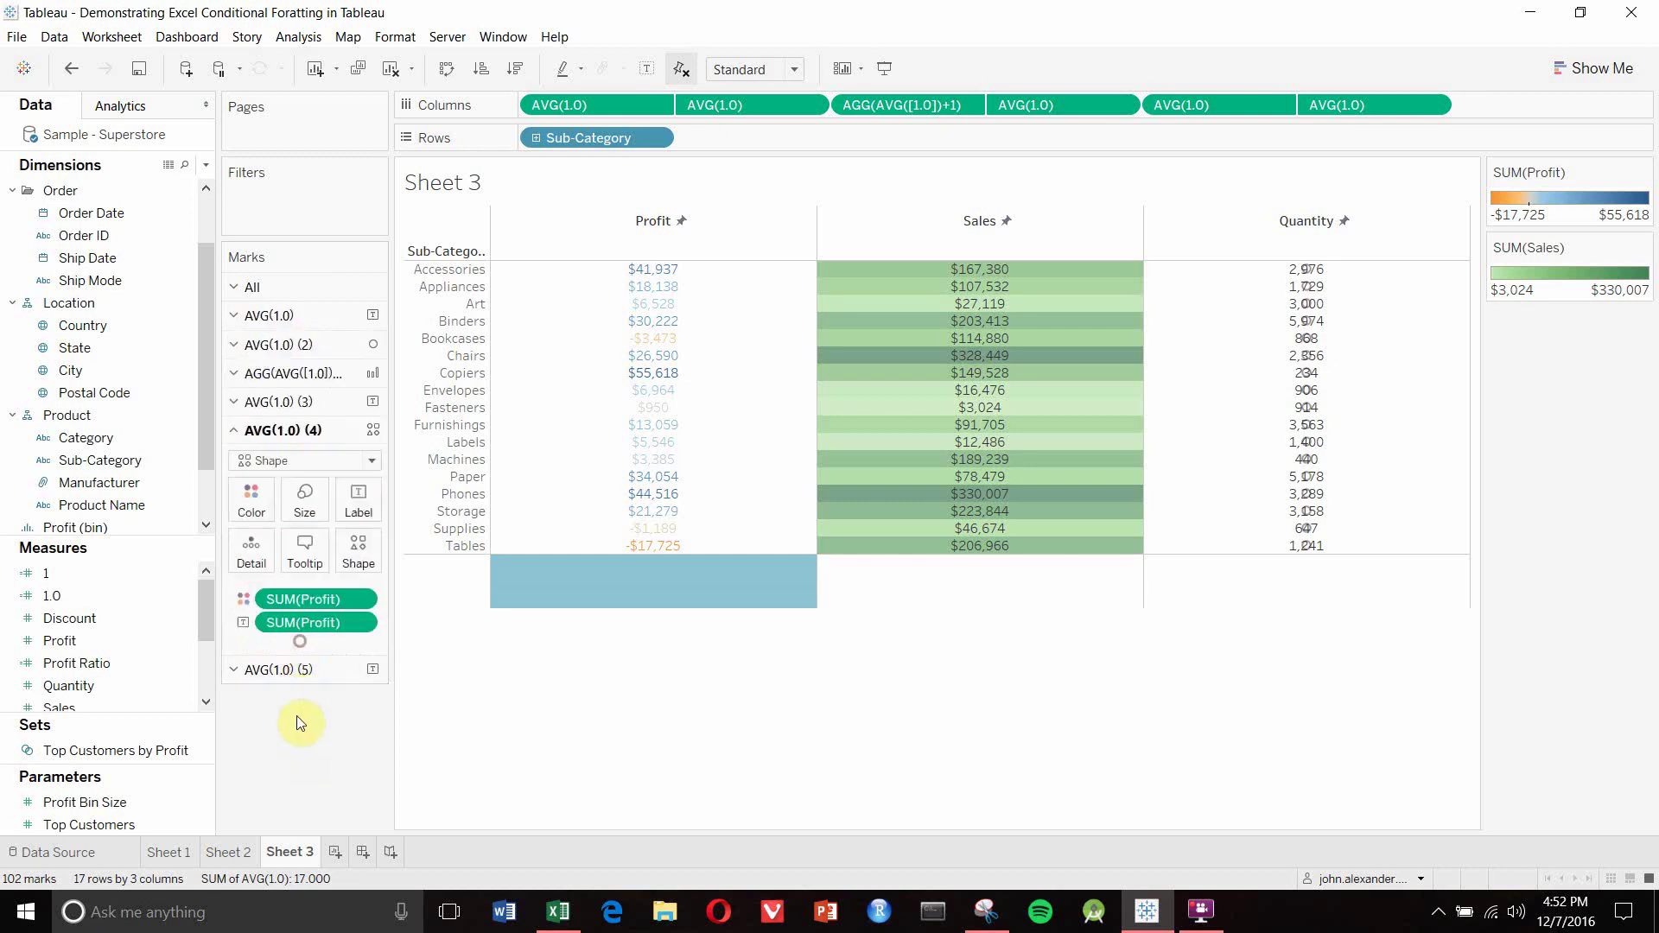
{"action": "left_click", "coordinate": [358, 553]}
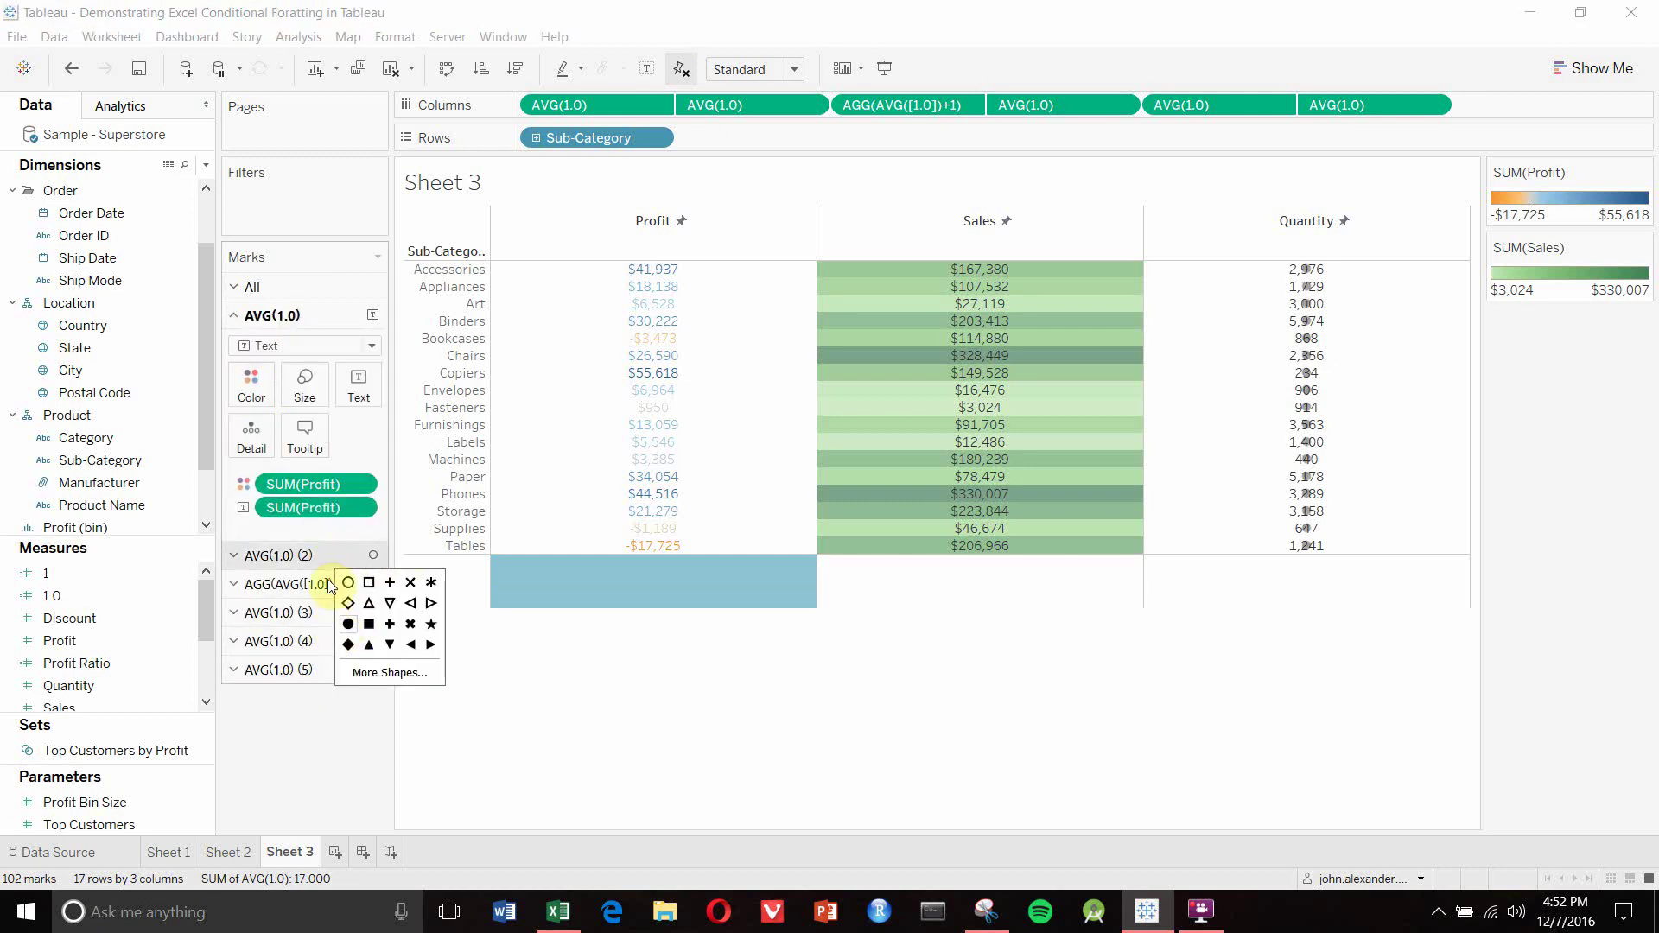
{"action": "left_click", "coordinate": [1040, 667]}
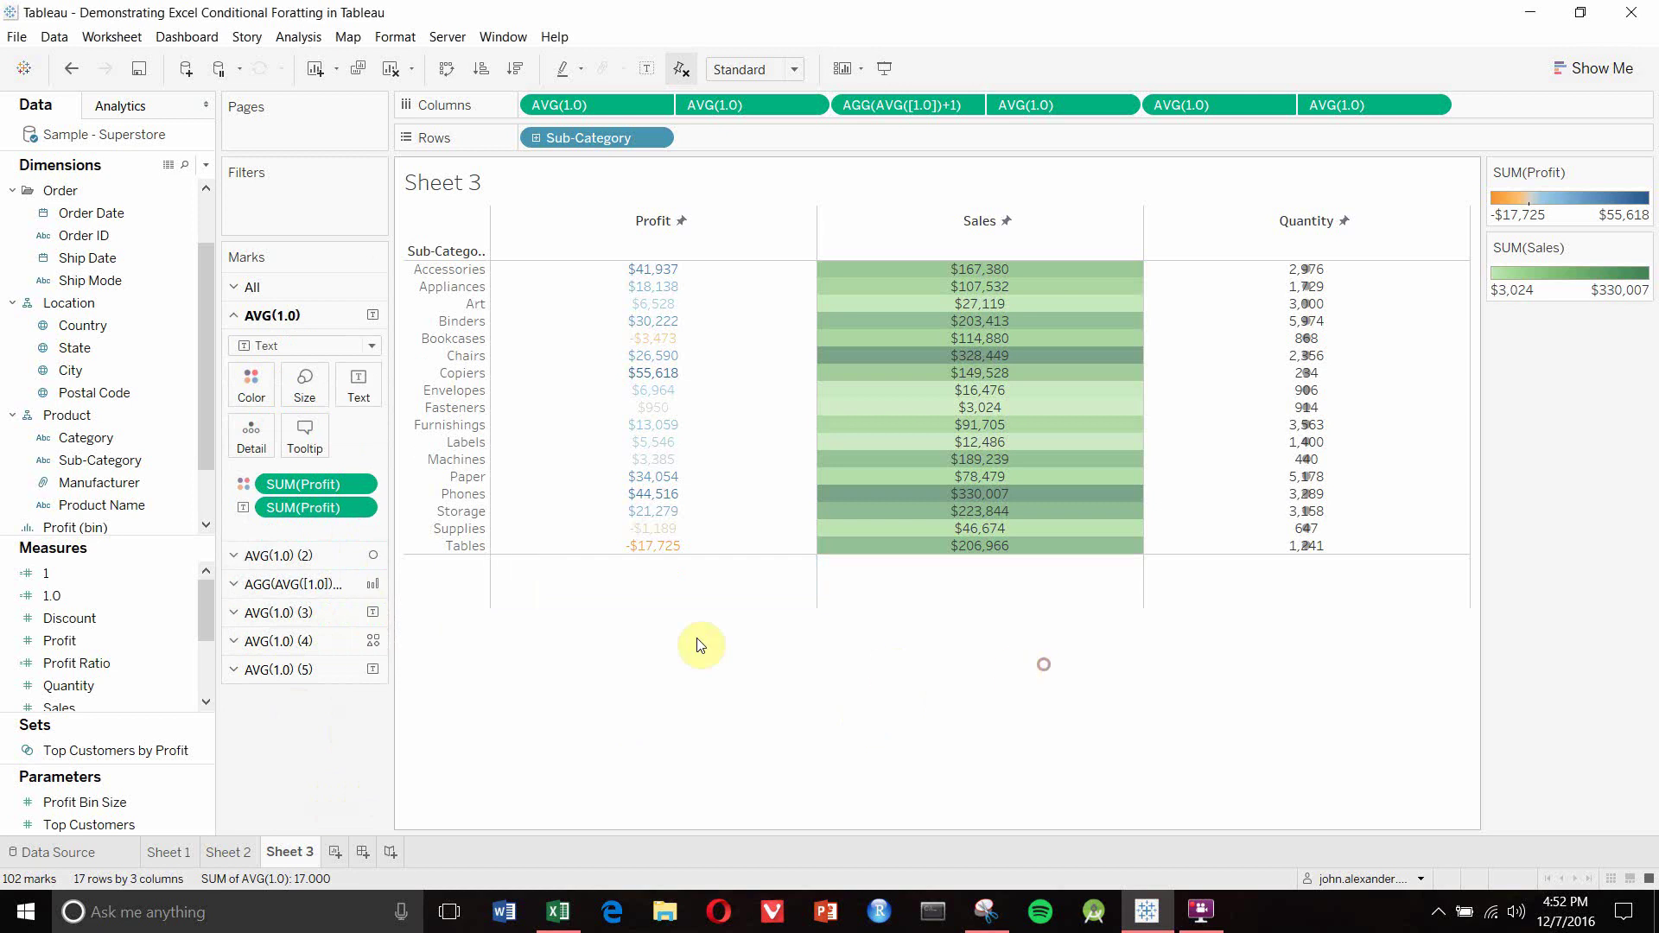
Color the AVG(1.0) (4) shape marks by the Quantity measure using the Purple palette
{"action": "left_click", "coordinate": [306, 642]}
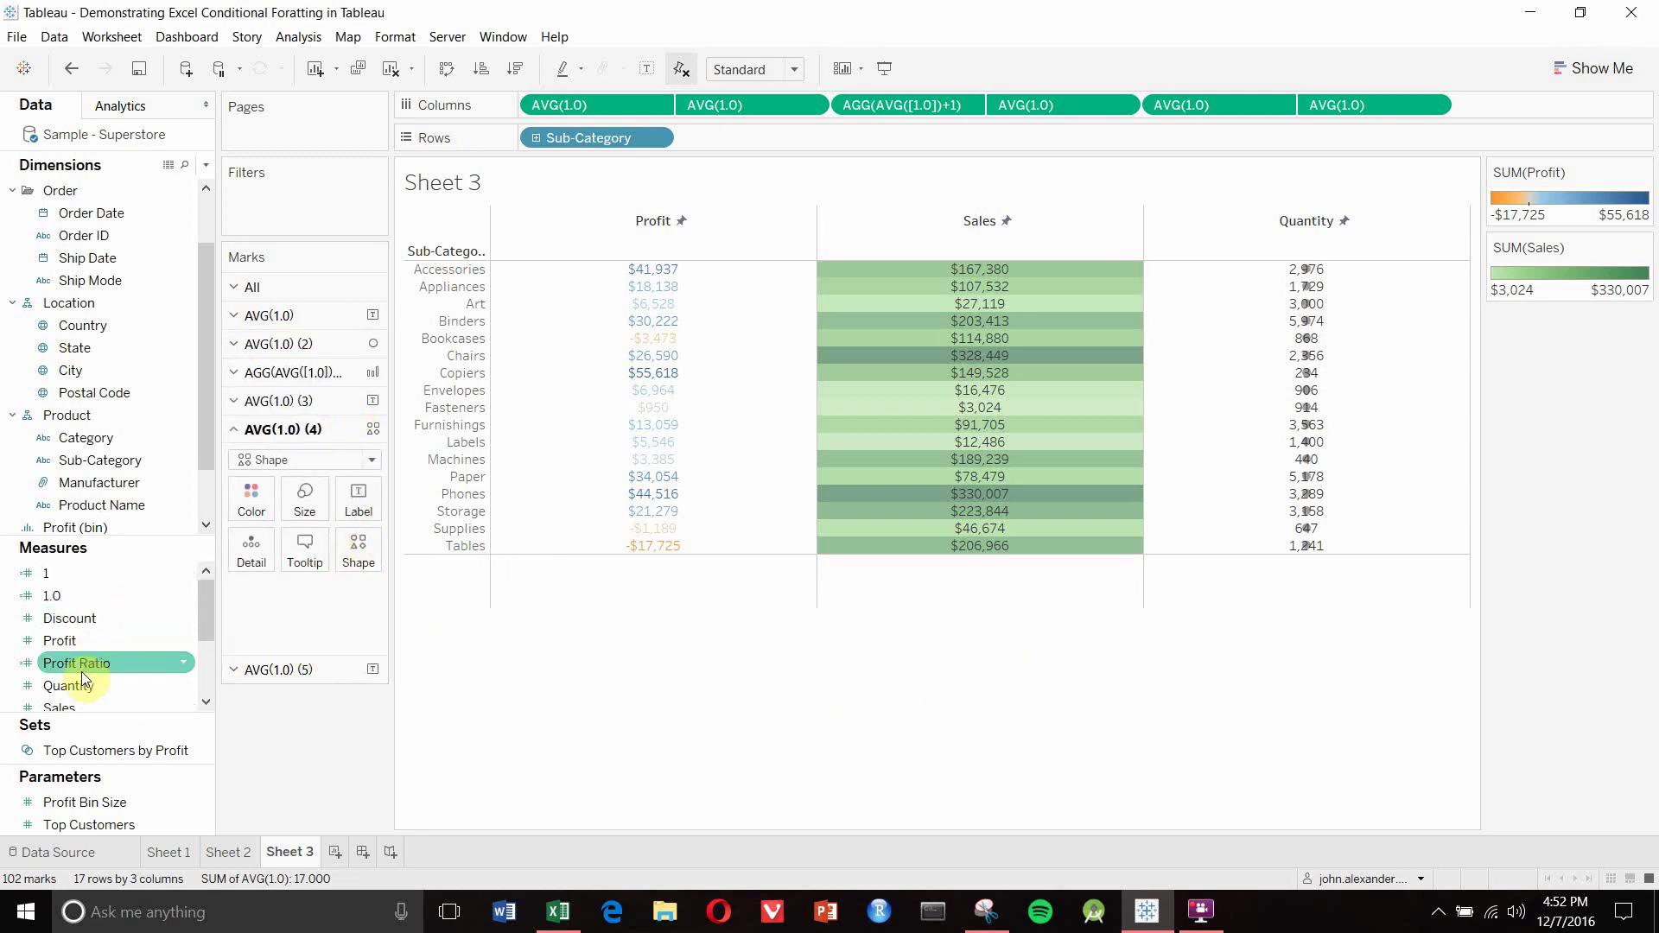
{"action": "left_click_drag", "start_coordinate": [79, 690], "coordinate": [238, 495]}
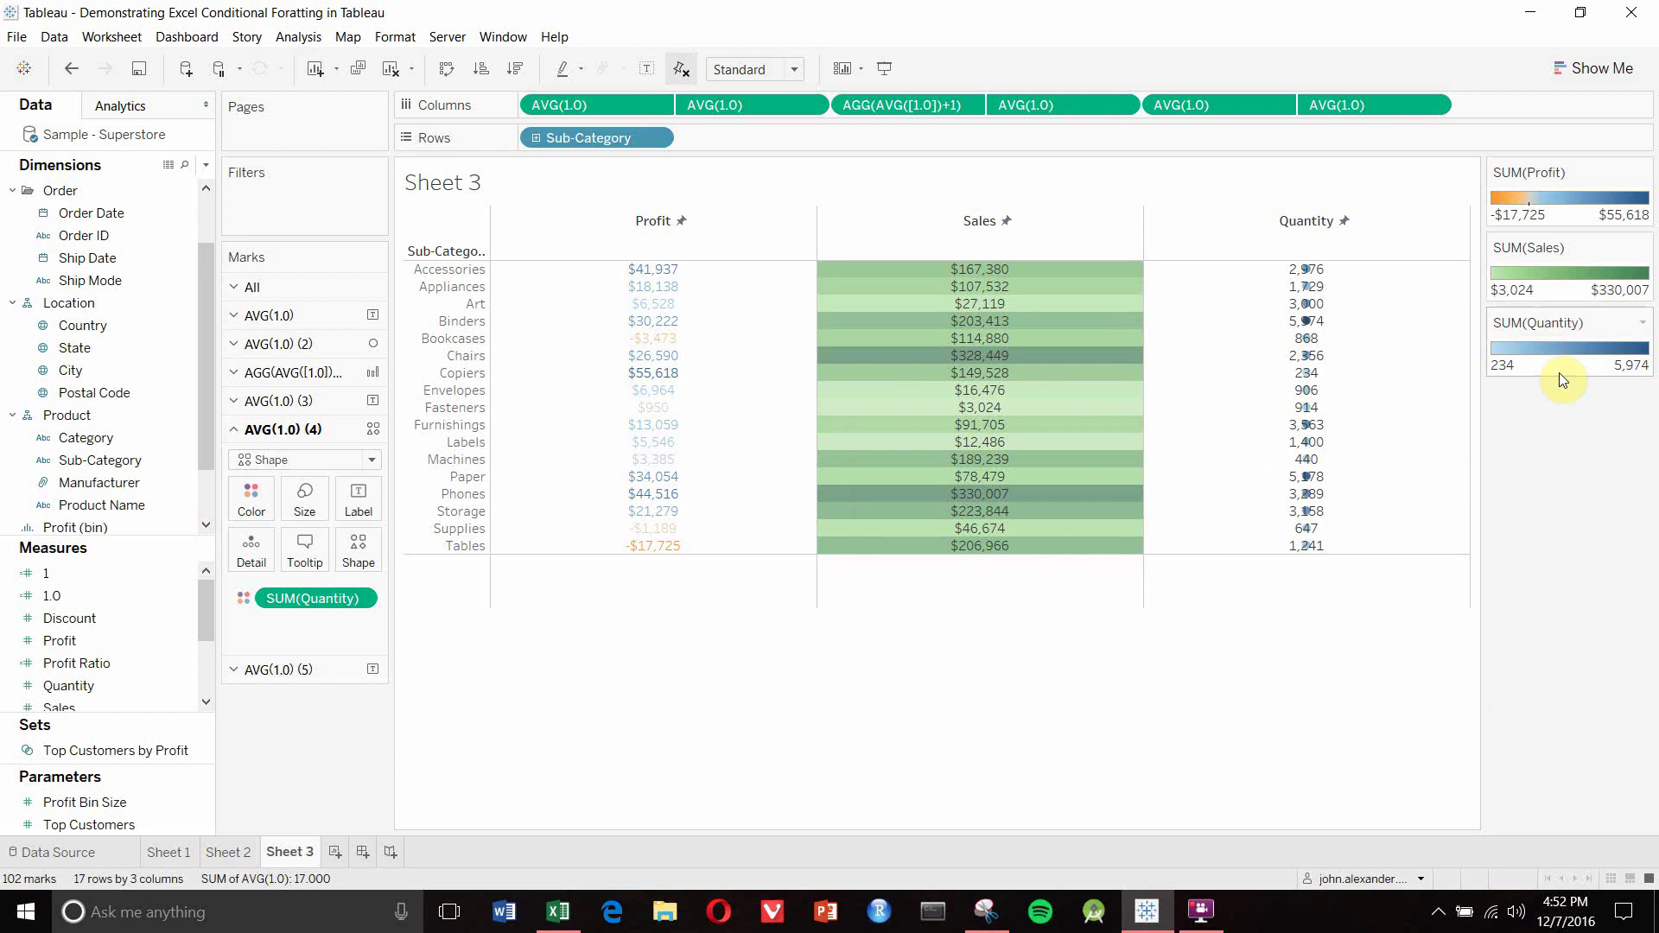
{"action": "left_click", "coordinate": [252, 497]}
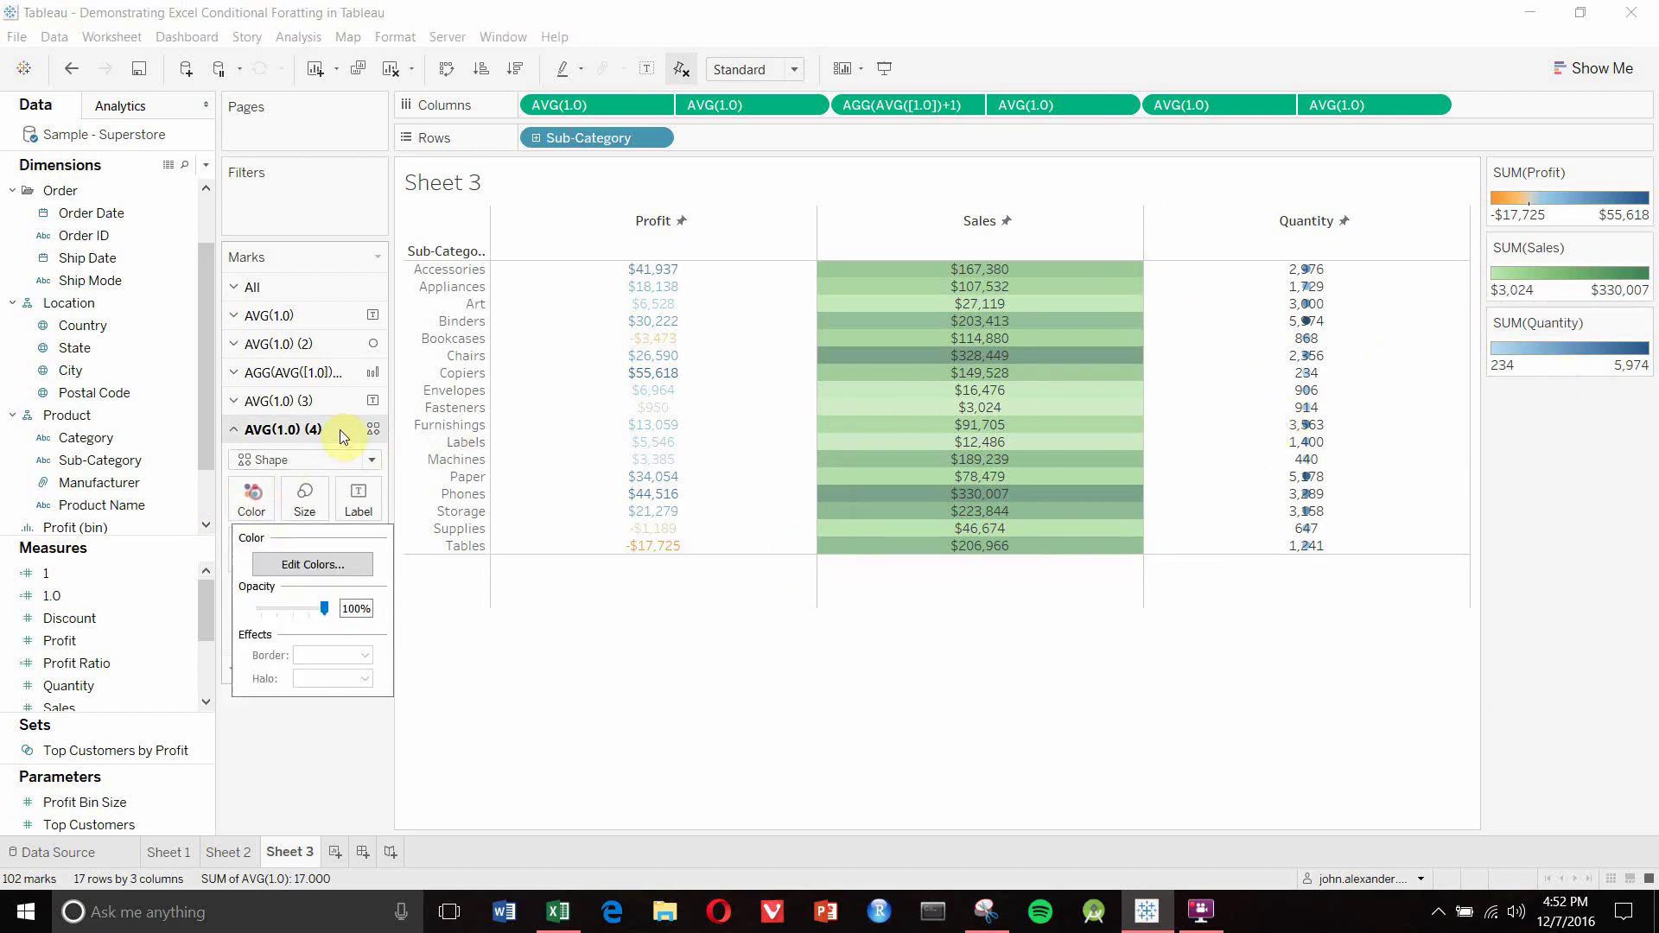
{"action": "left_click", "coordinate": [313, 564]}
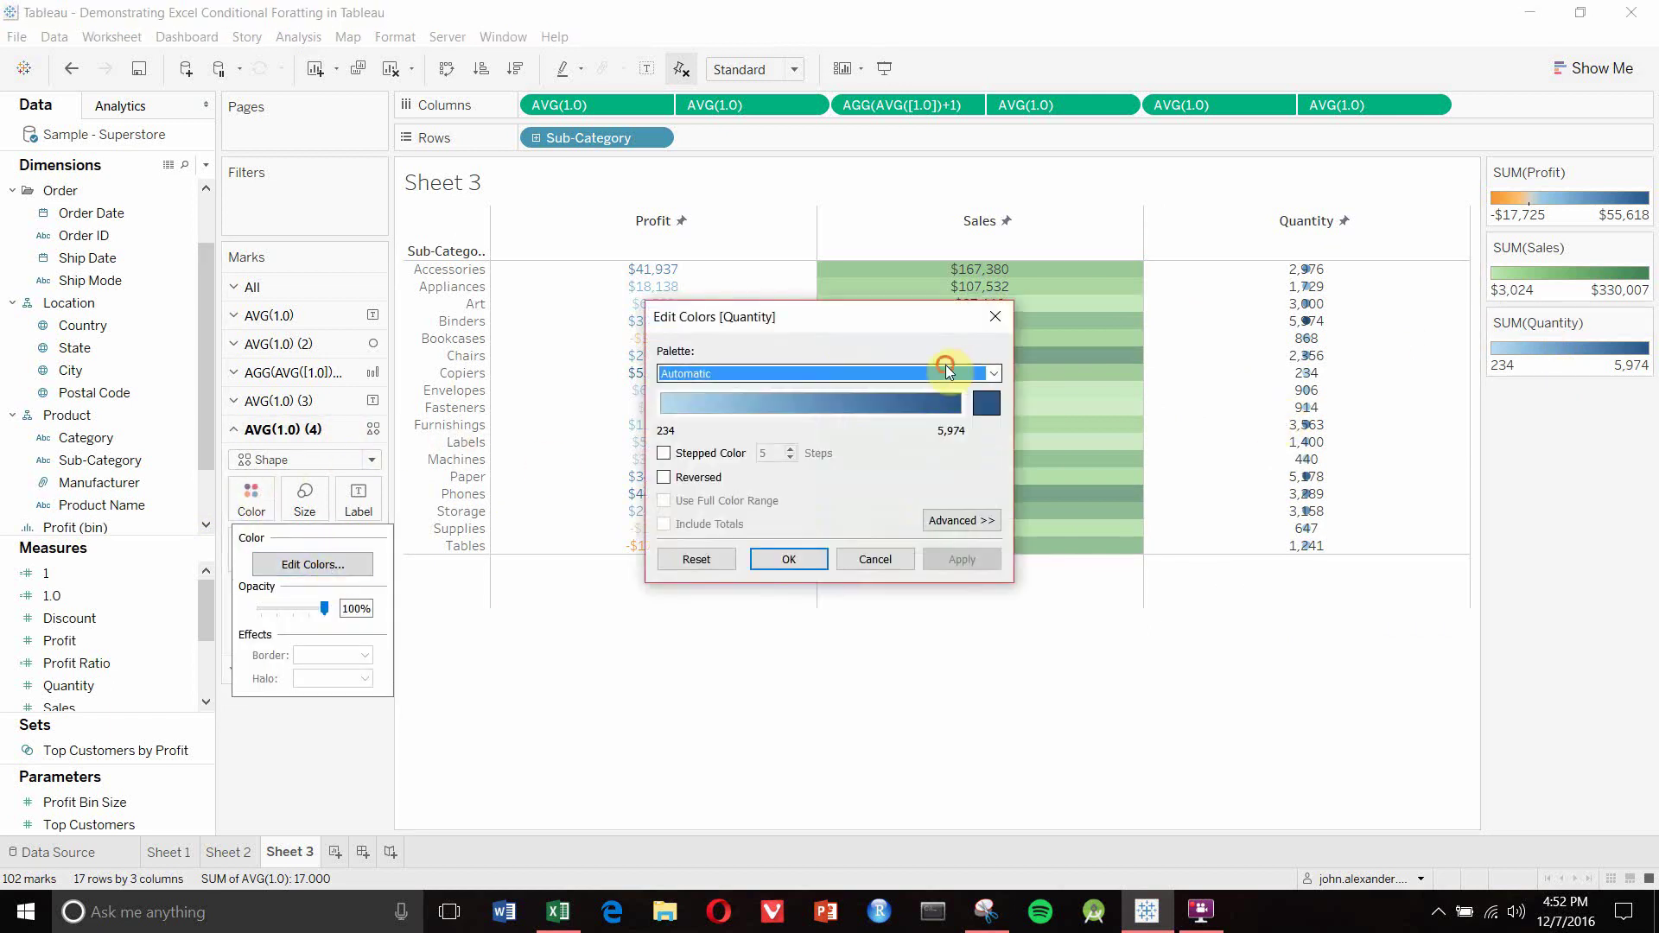
{"action": "left_click", "coordinate": [946, 371]}
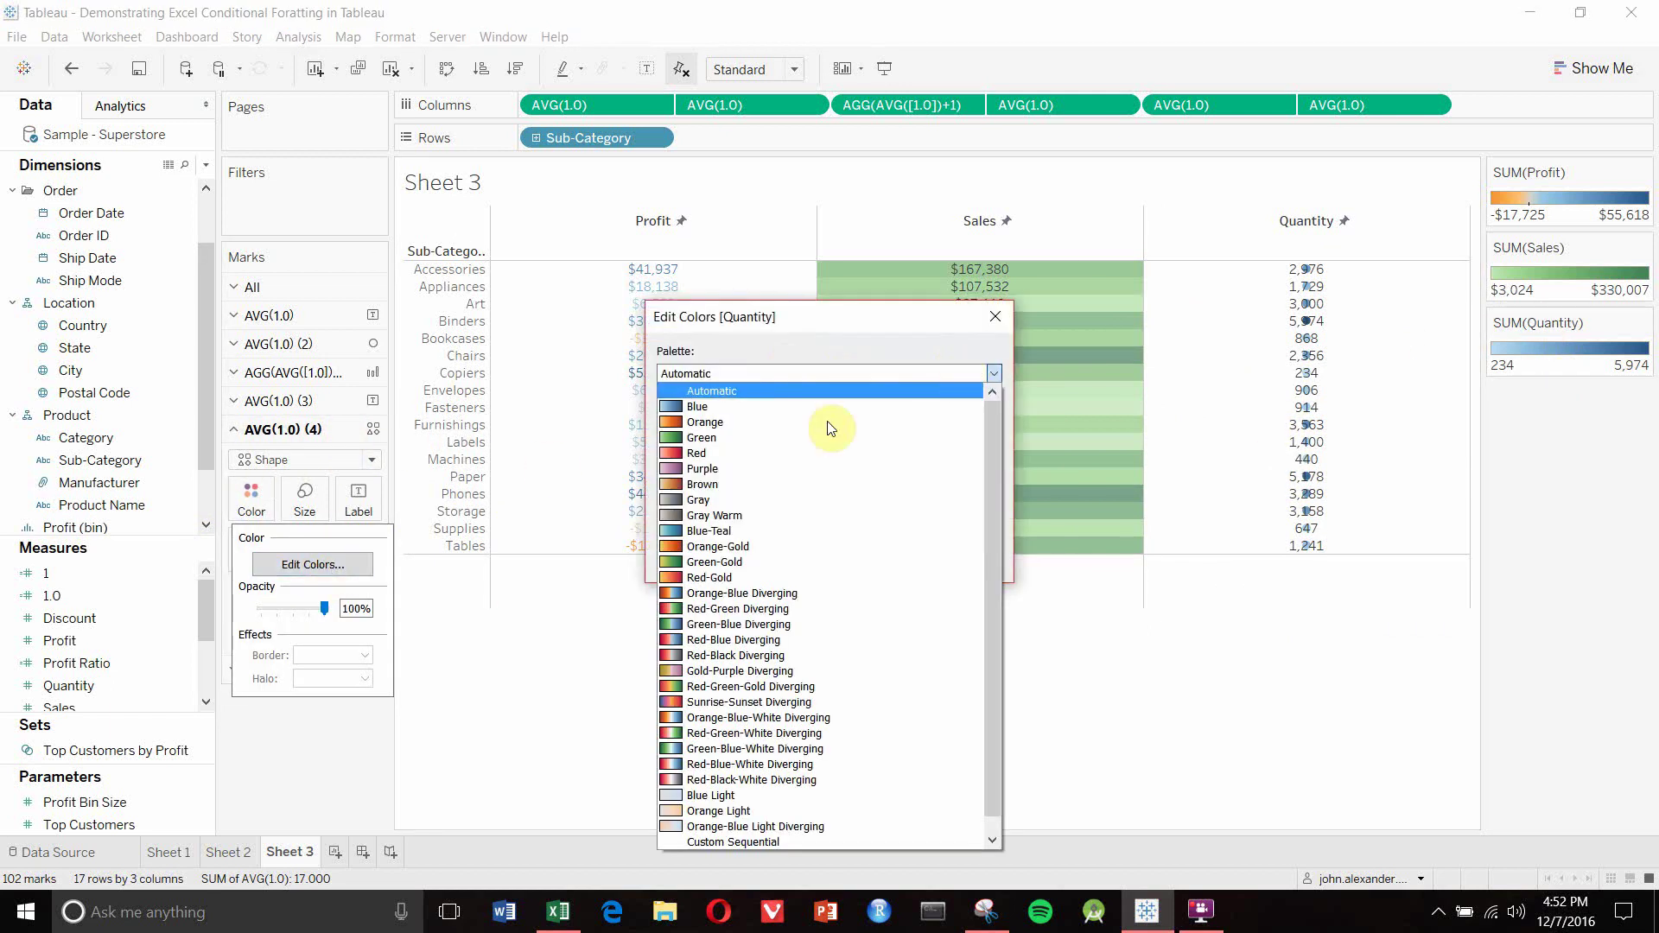
{"action": "left_click", "coordinate": [730, 473]}
{"action": "left_click", "coordinate": [960, 558]}
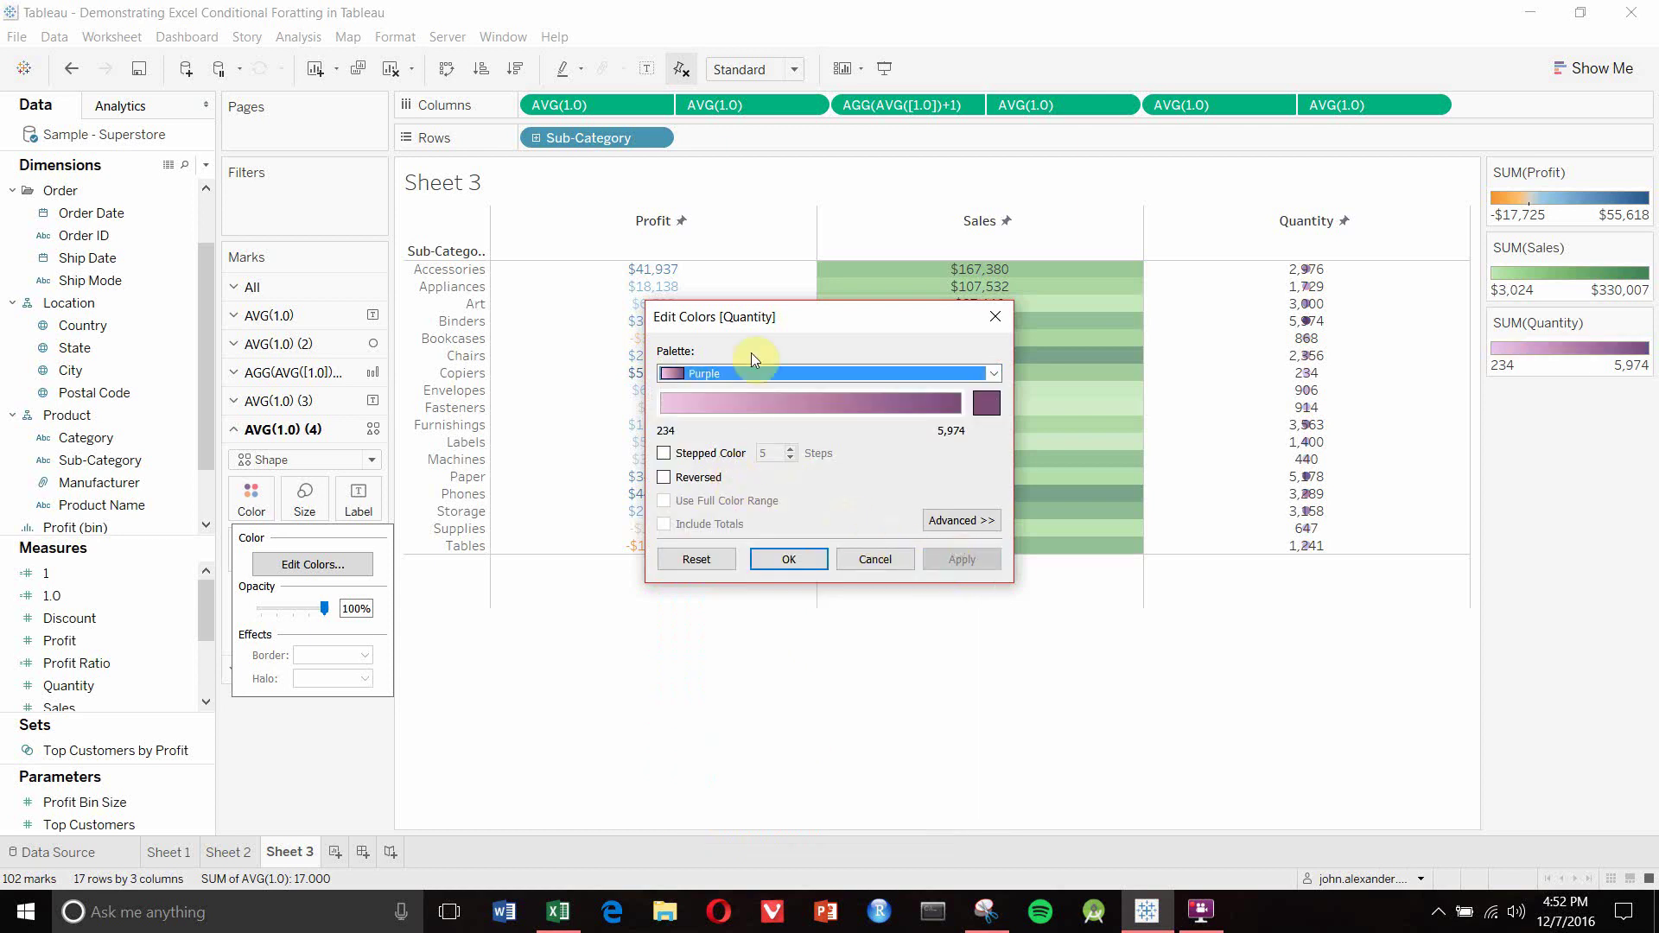
{"action": "left_click", "coordinate": [764, 570]}
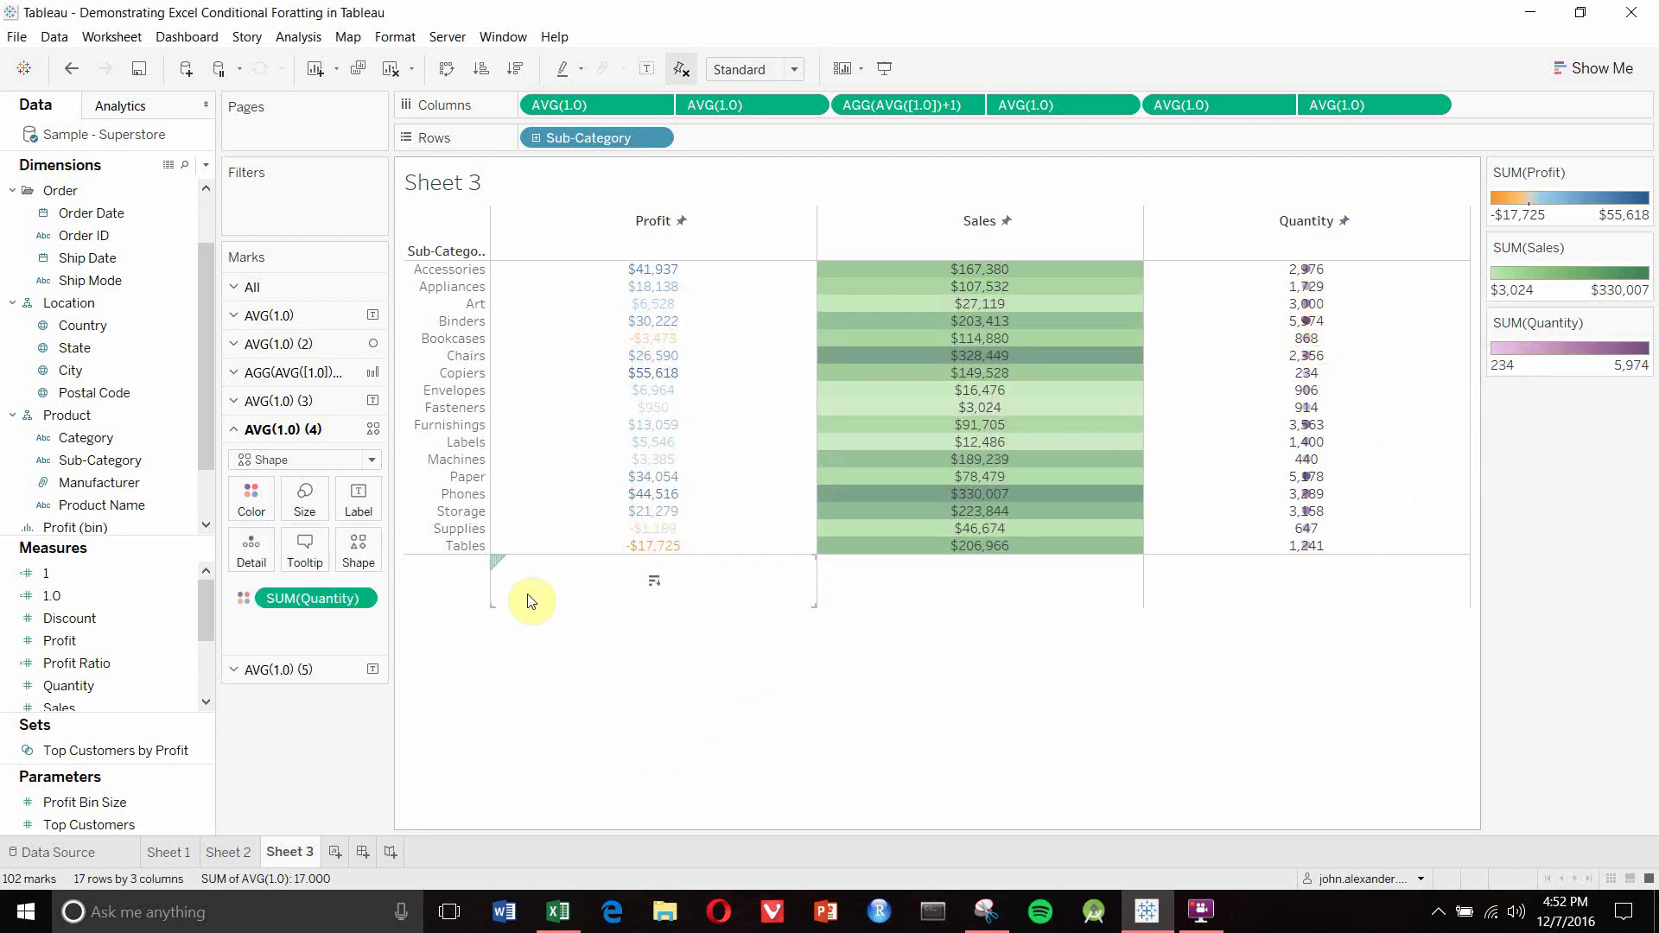
Compare the Quantity column's shape and text layout with the formatted table in the Excel workbook, and return to Tableau
{"action": "left_click", "coordinate": [288, 669]}
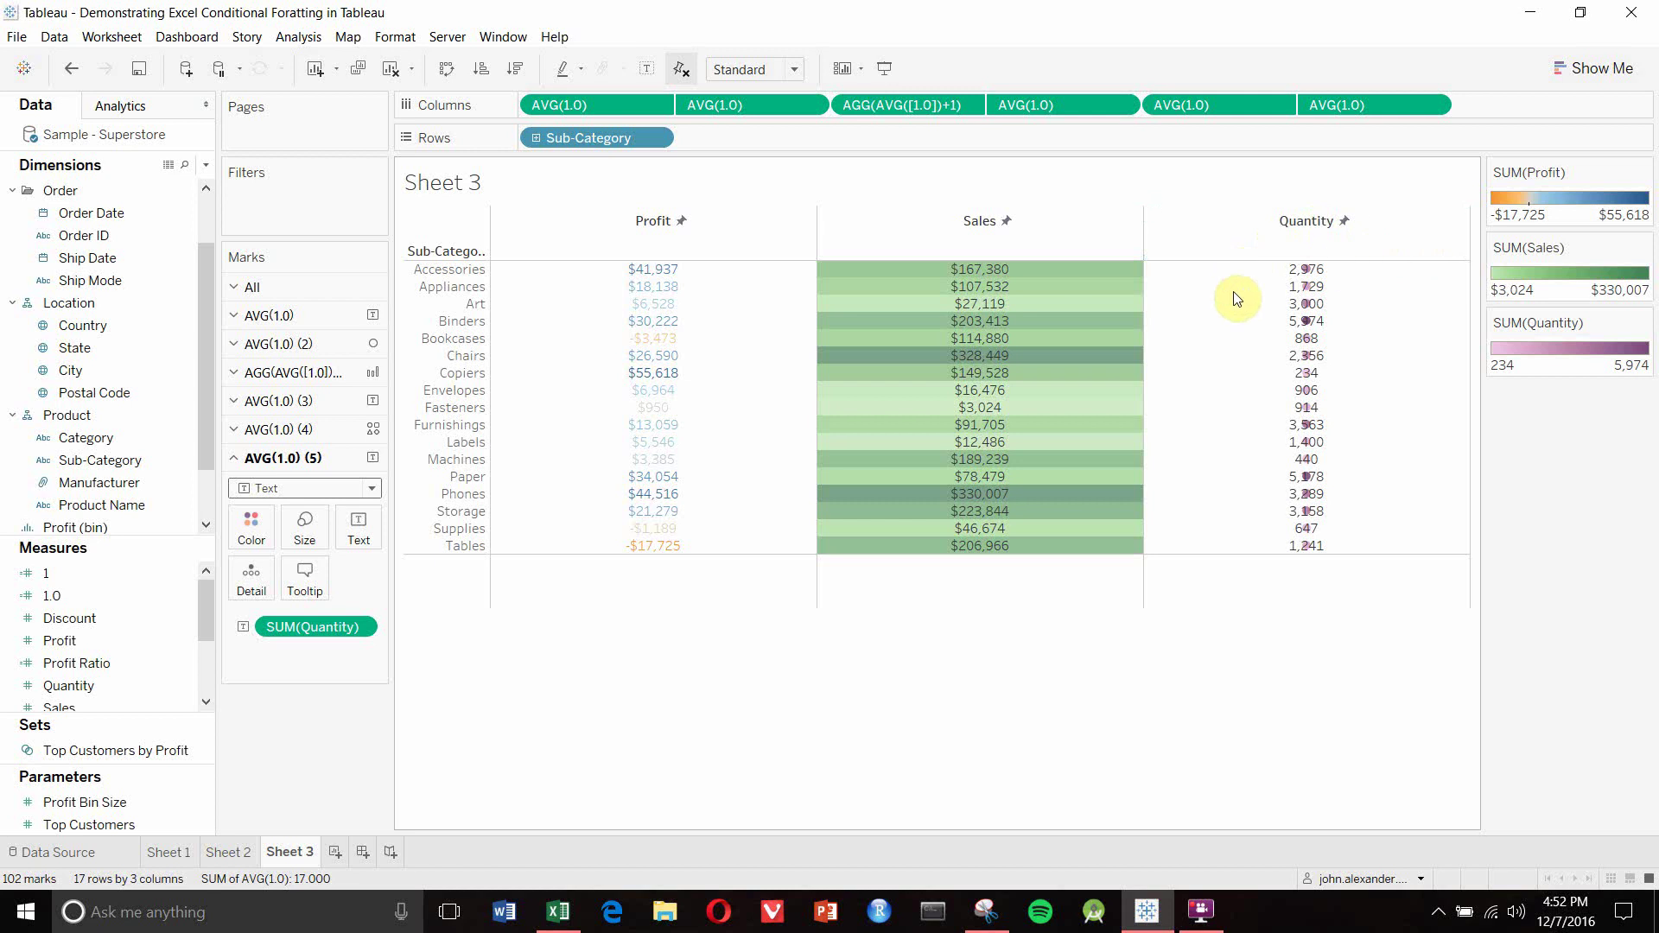
{"action": "mouse_move", "coordinate": [1027, 274]}
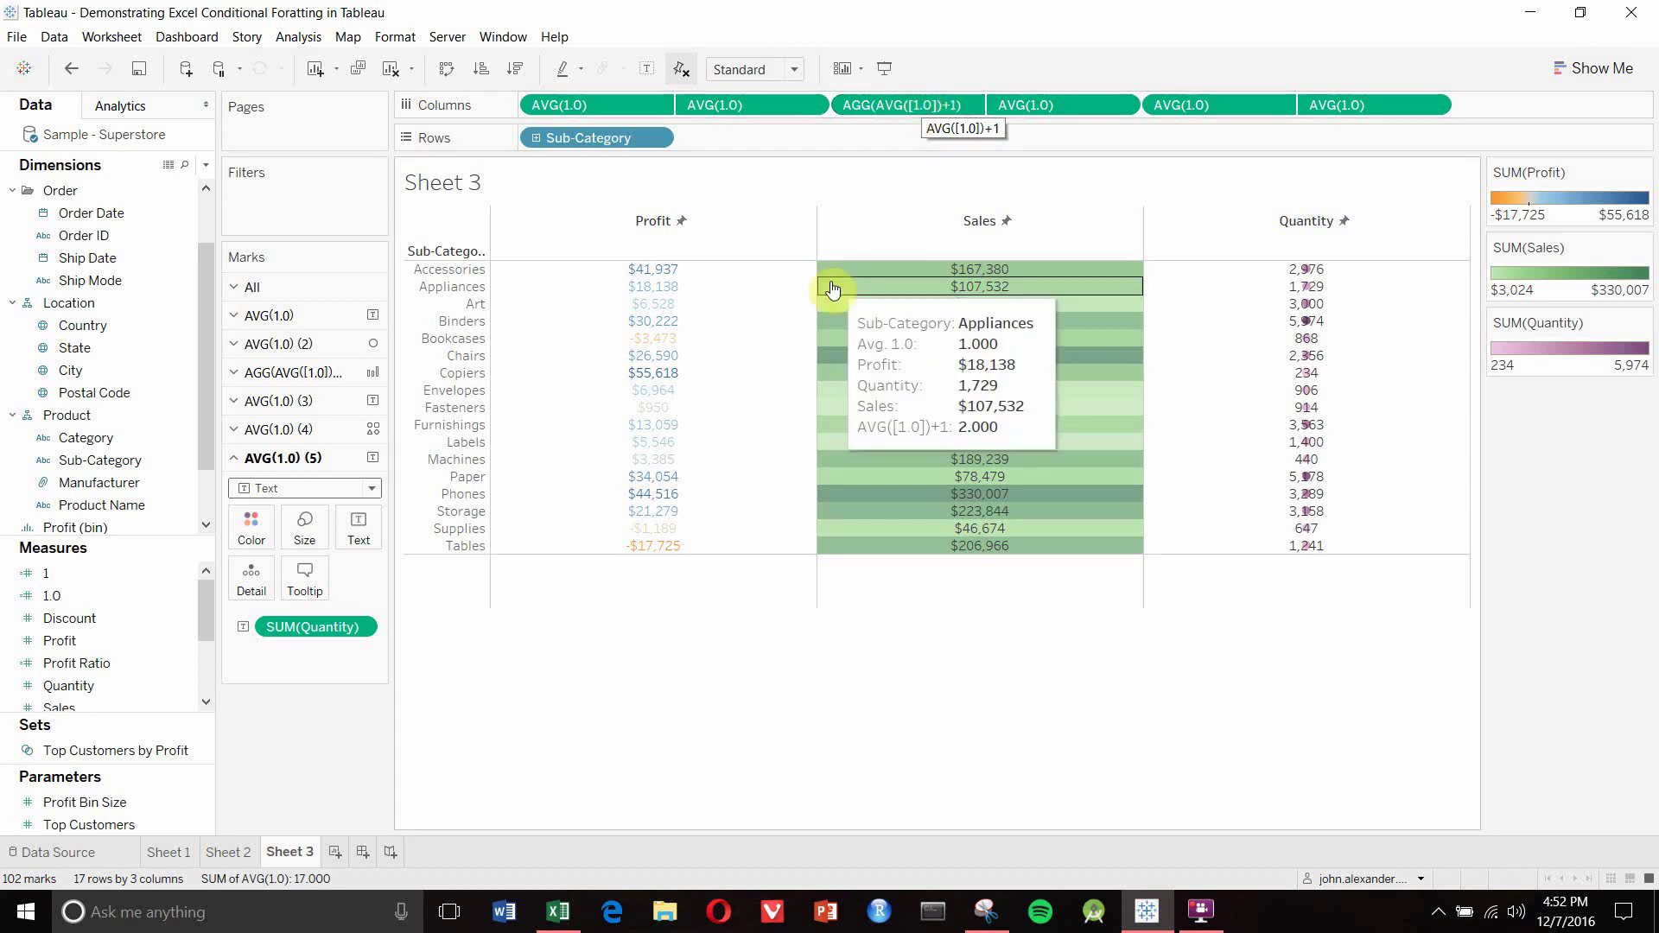
{"action": "mouse_move", "coordinate": [1316, 337]}
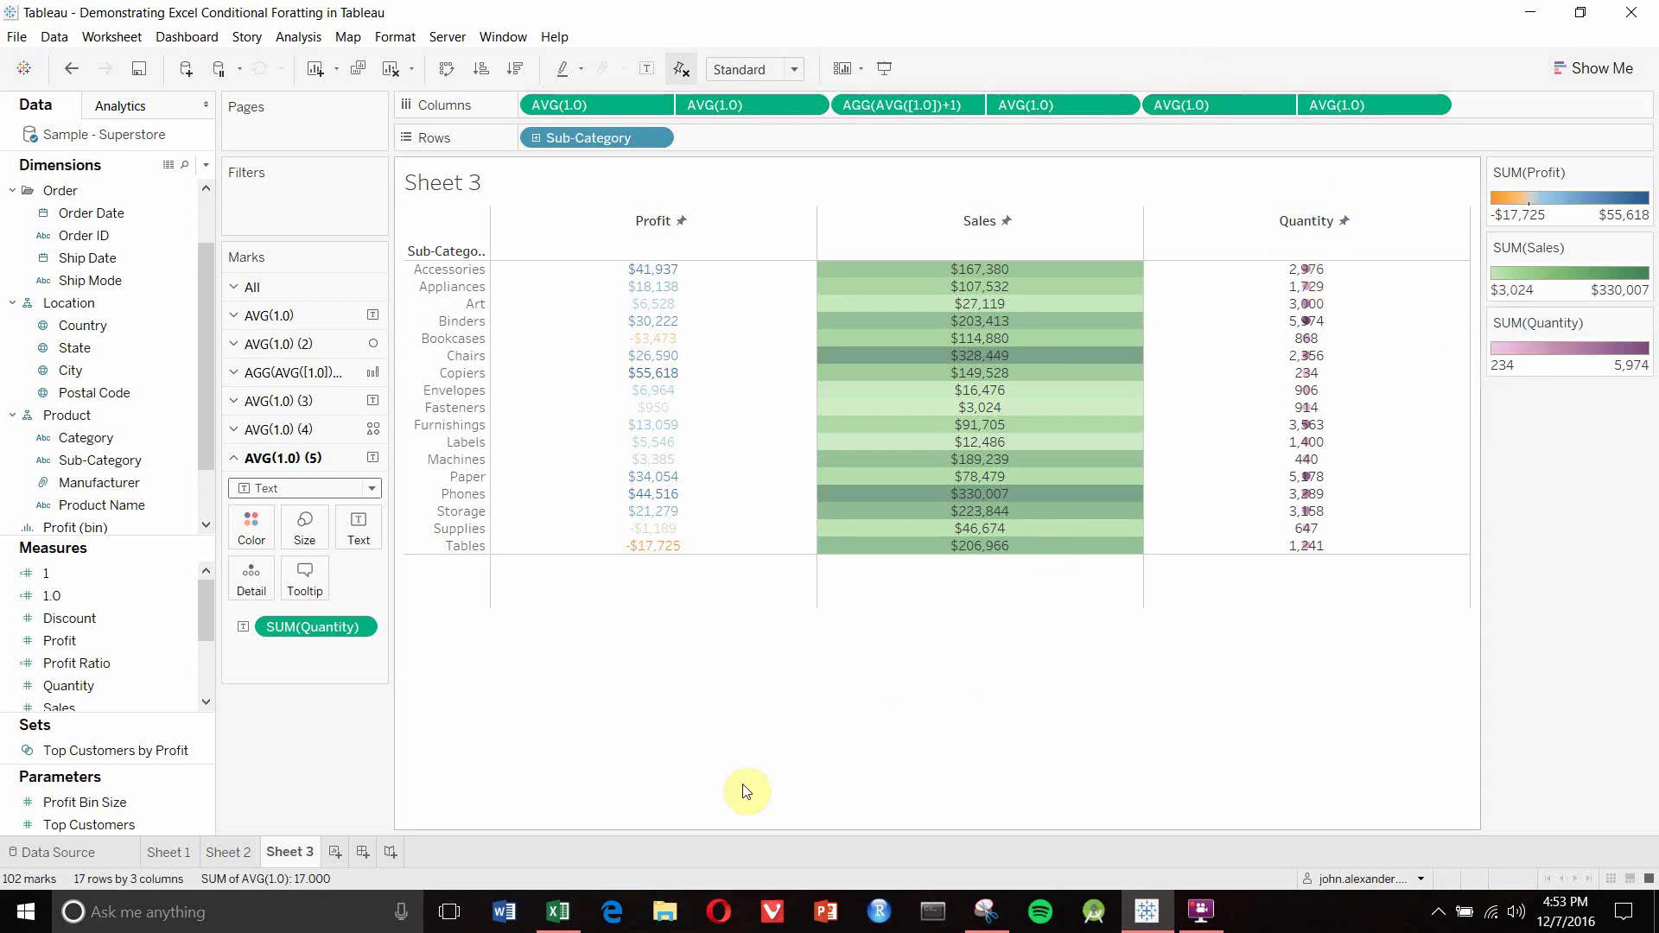
{"action": "left_click", "coordinate": [570, 923]}
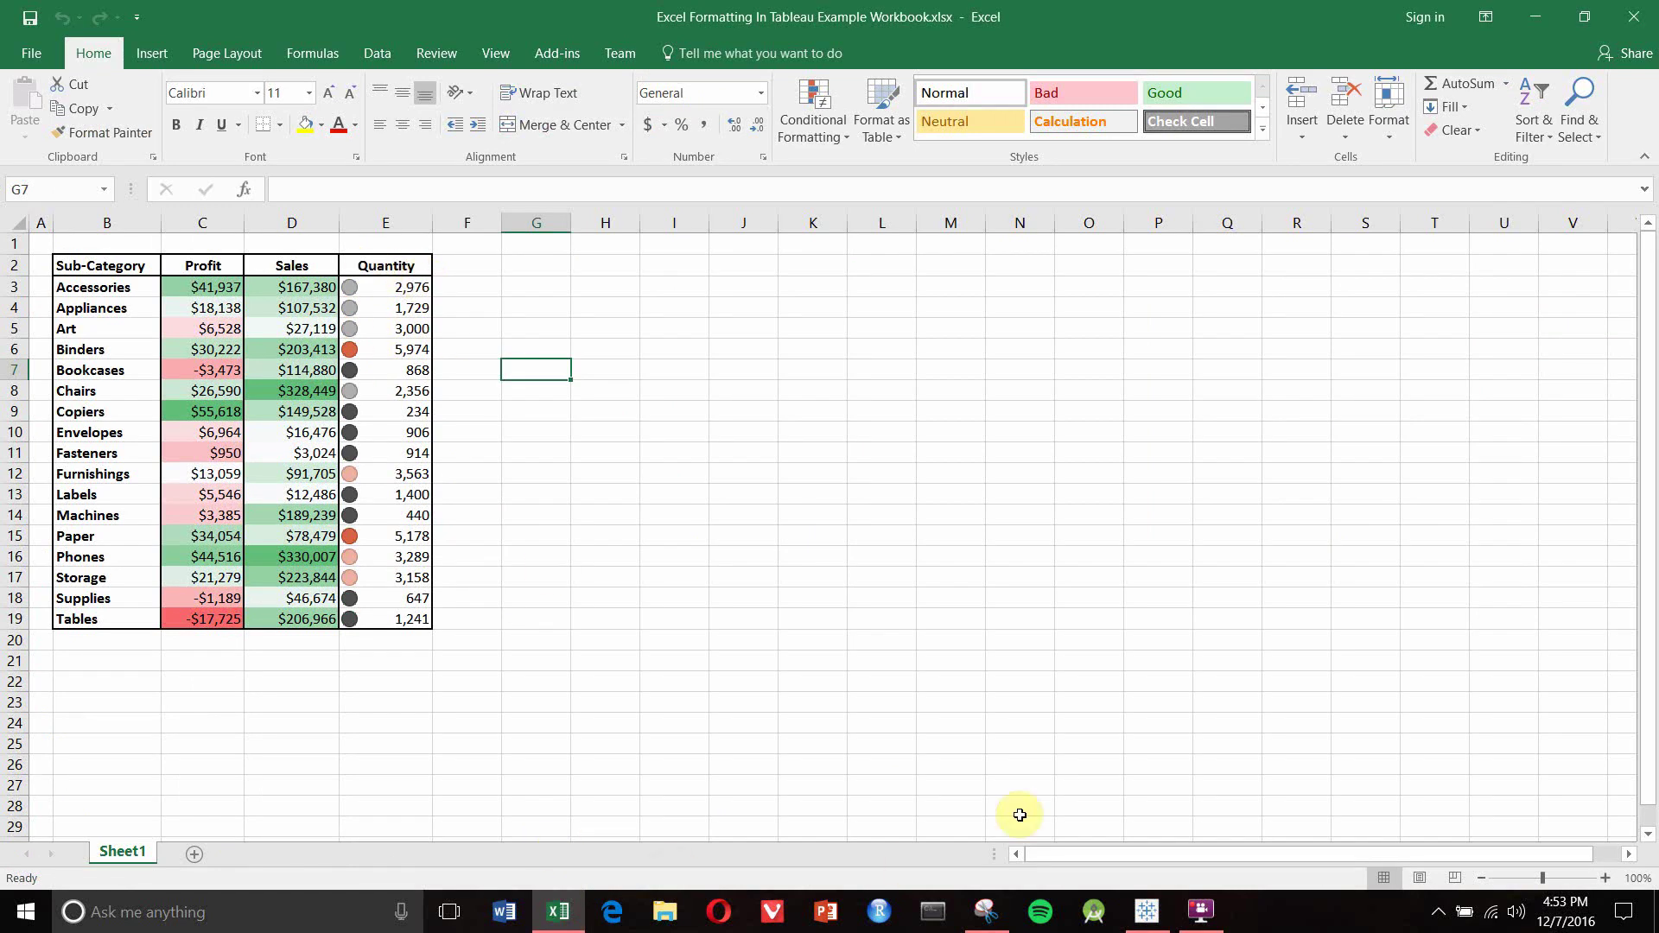
{"action": "left_click", "coordinate": [1147, 912]}
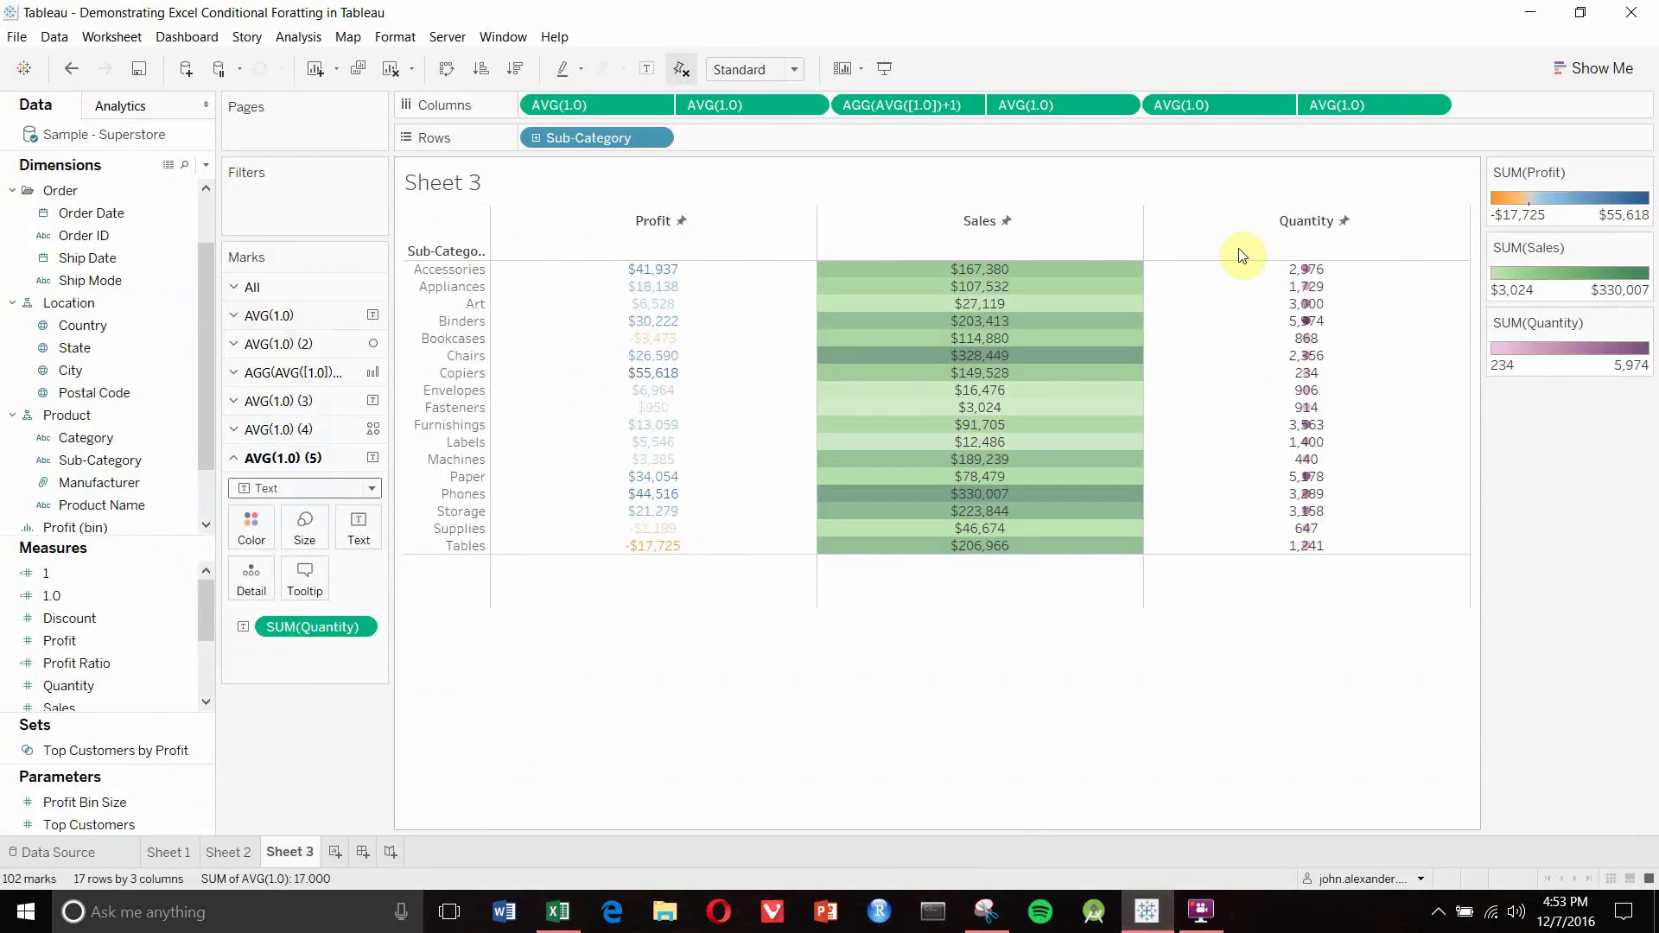
Separate the Quantity column's circles and text by changing their column fields to AVG([1.0])-.33333 and AVG([1.0])+0.33333 respectively
{"action": "double_click", "coordinate": [1243, 102]}
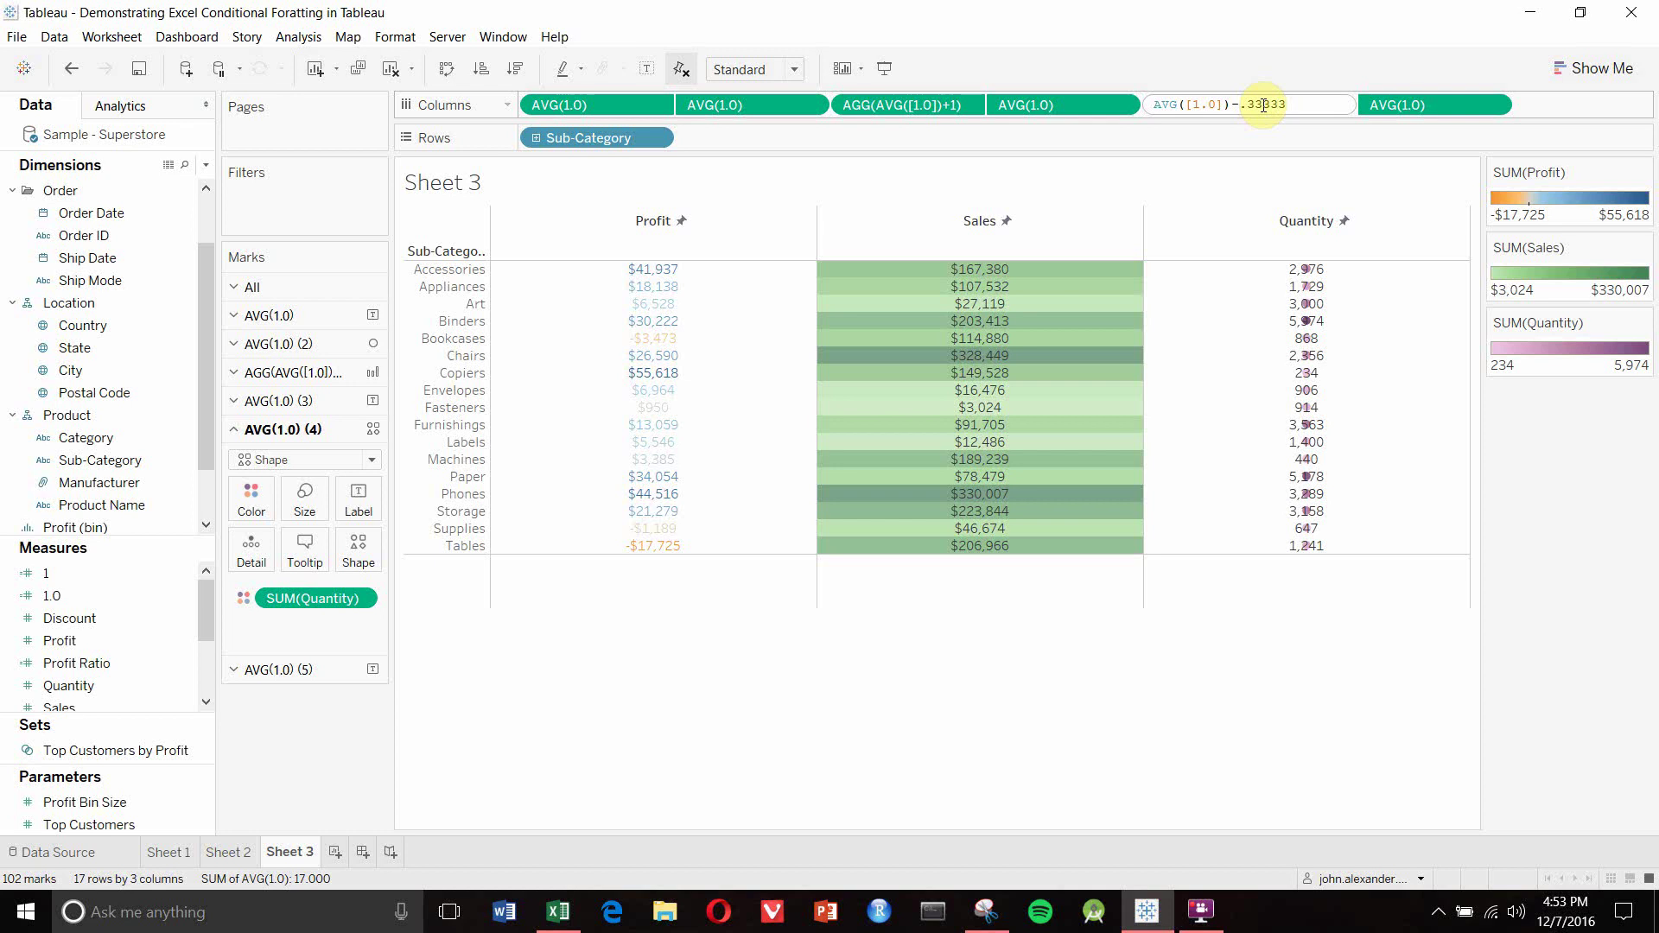
{"action": "key", "text": "Return"}
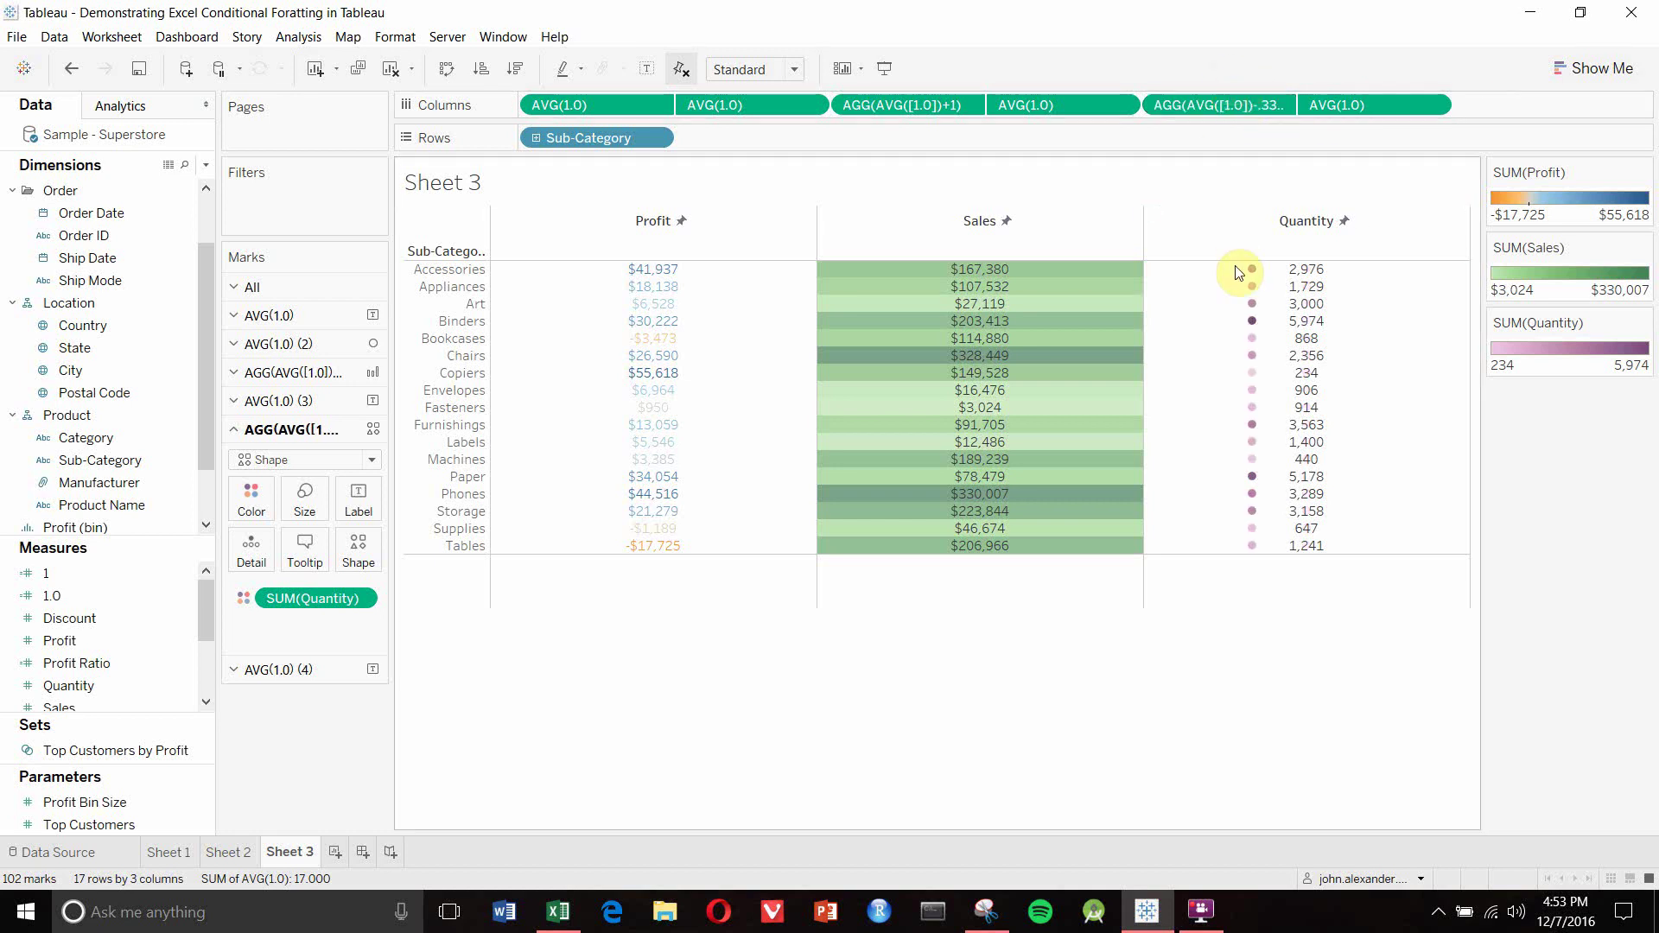
{"action": "double_click", "coordinate": [1378, 105]}
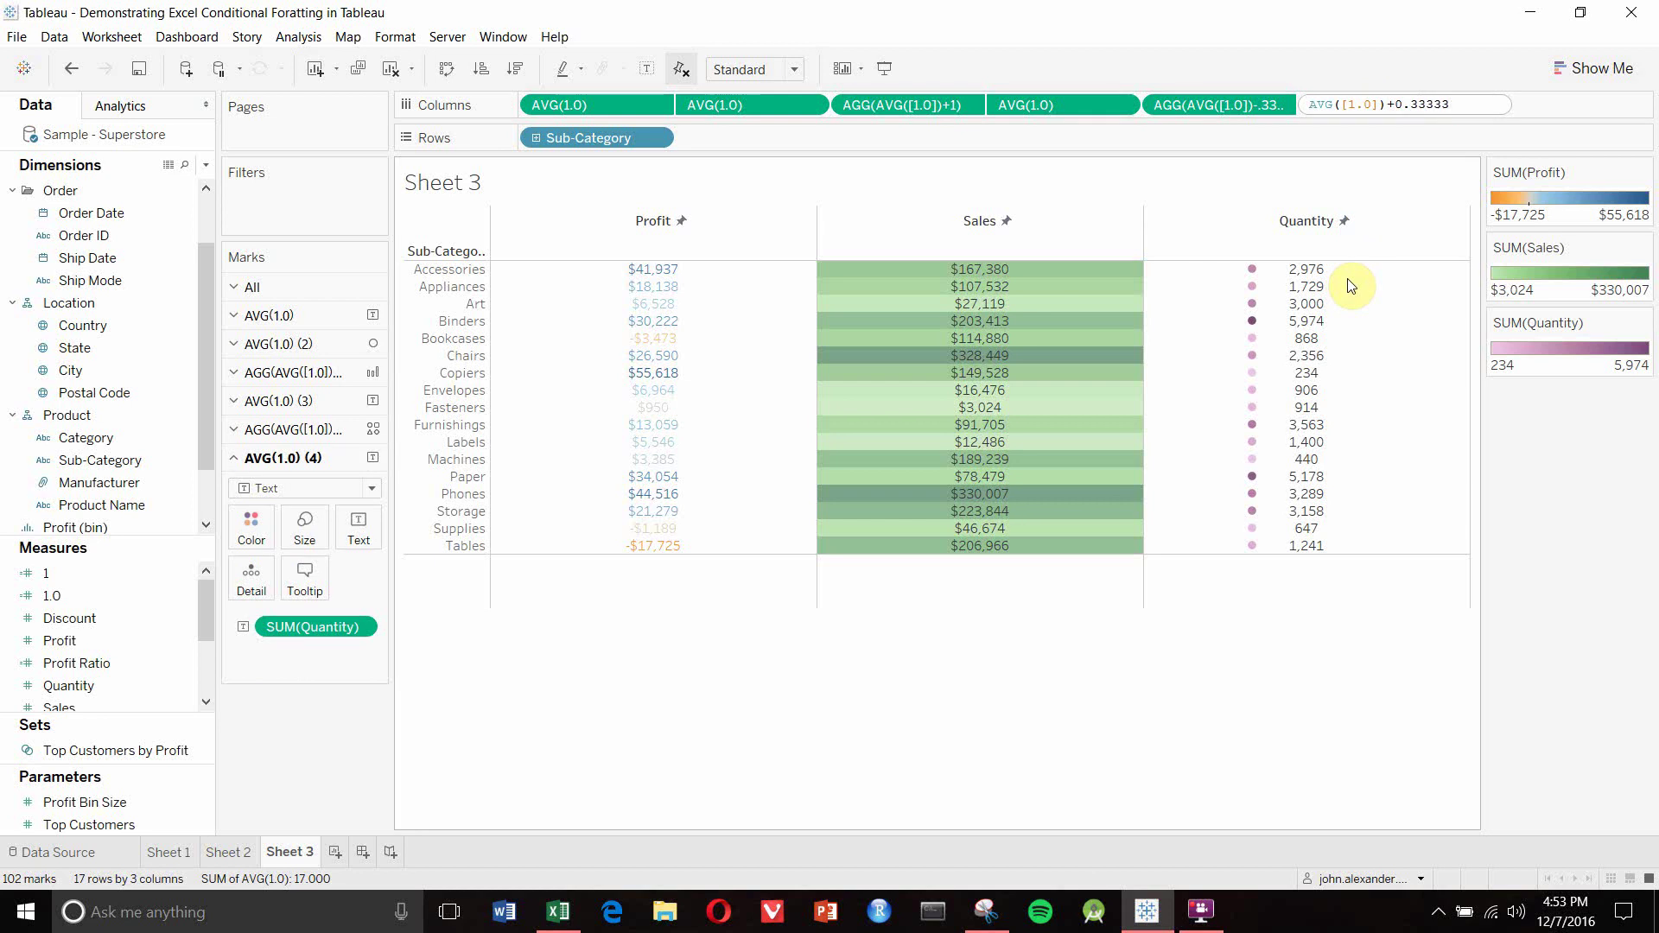
{"action": "key", "text": "Return"}
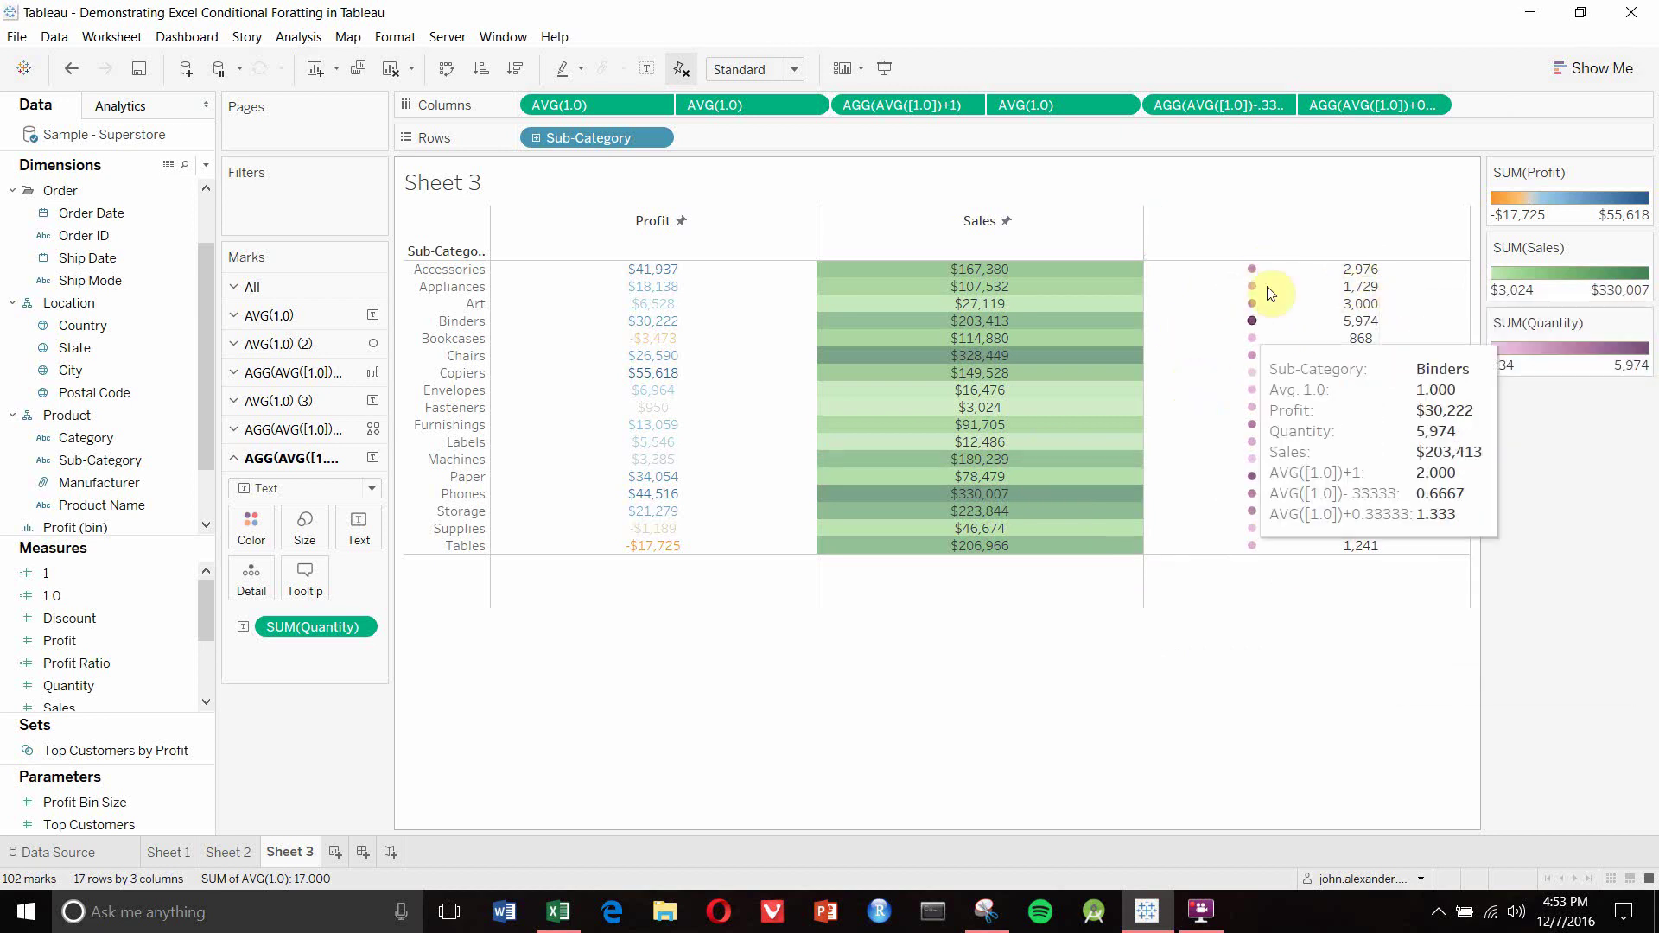
Title the axis above the column of circles and quantity values "Quantity" and deselect its header
{"action": "double_click", "coordinate": [1254, 234]}
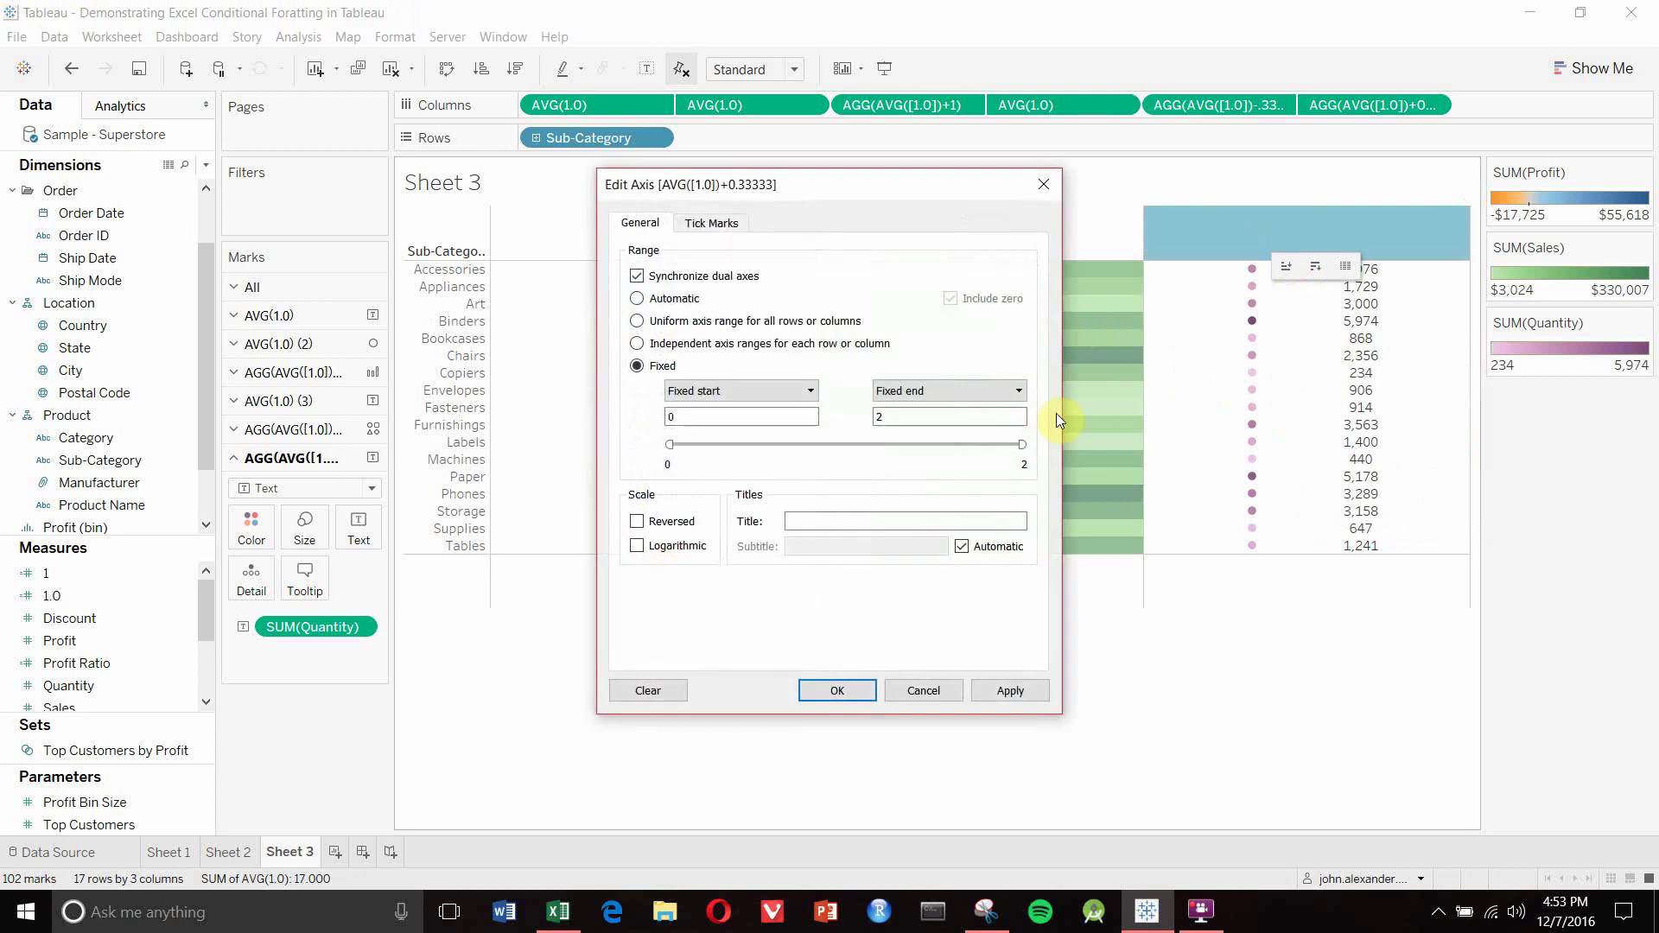
{"action": "left_click", "coordinate": [917, 520]}
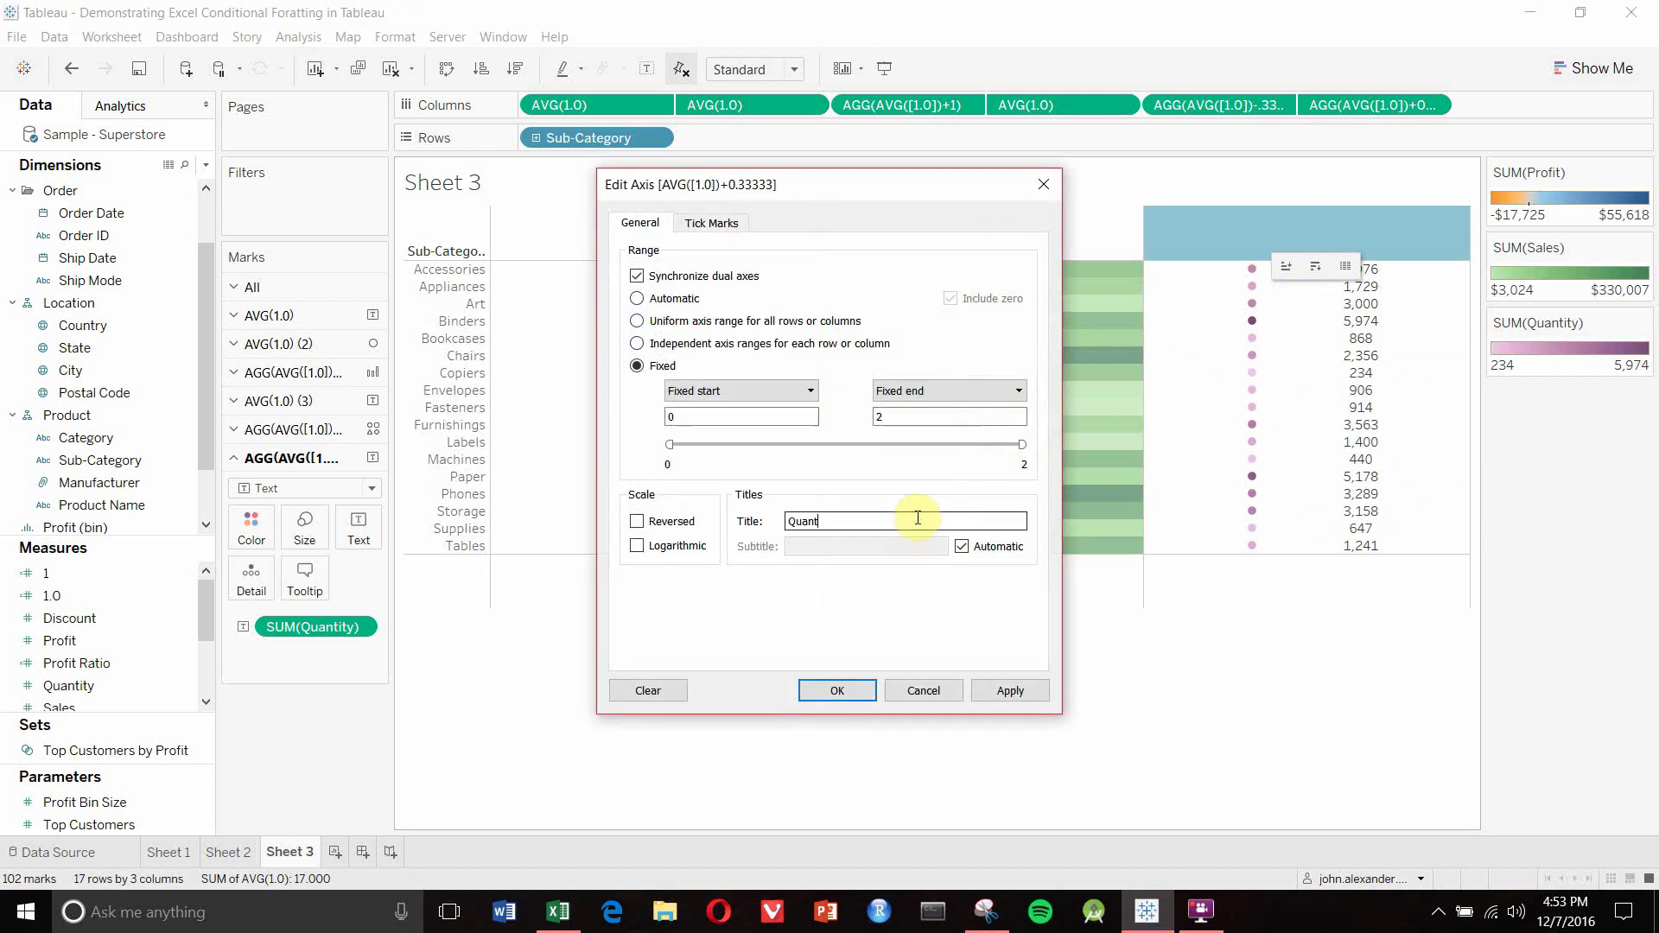
{"action": "type", "text": "Quantity"}
{"action": "key", "text": "Return"}
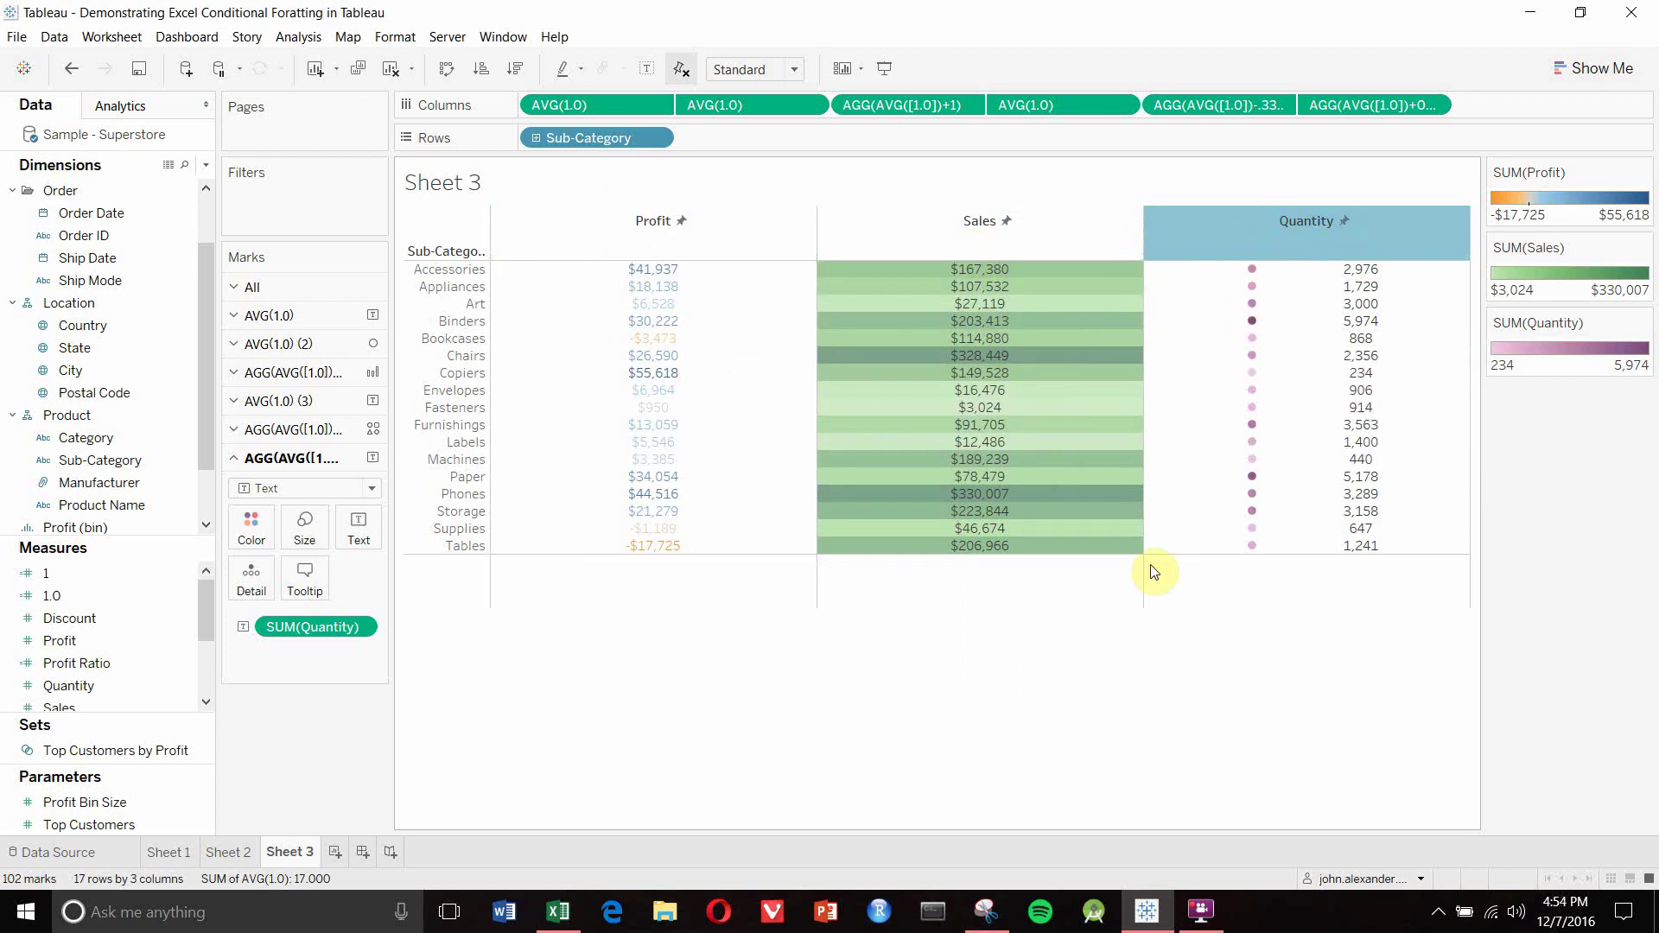
{"action": "left_click", "coordinate": [1176, 622]}
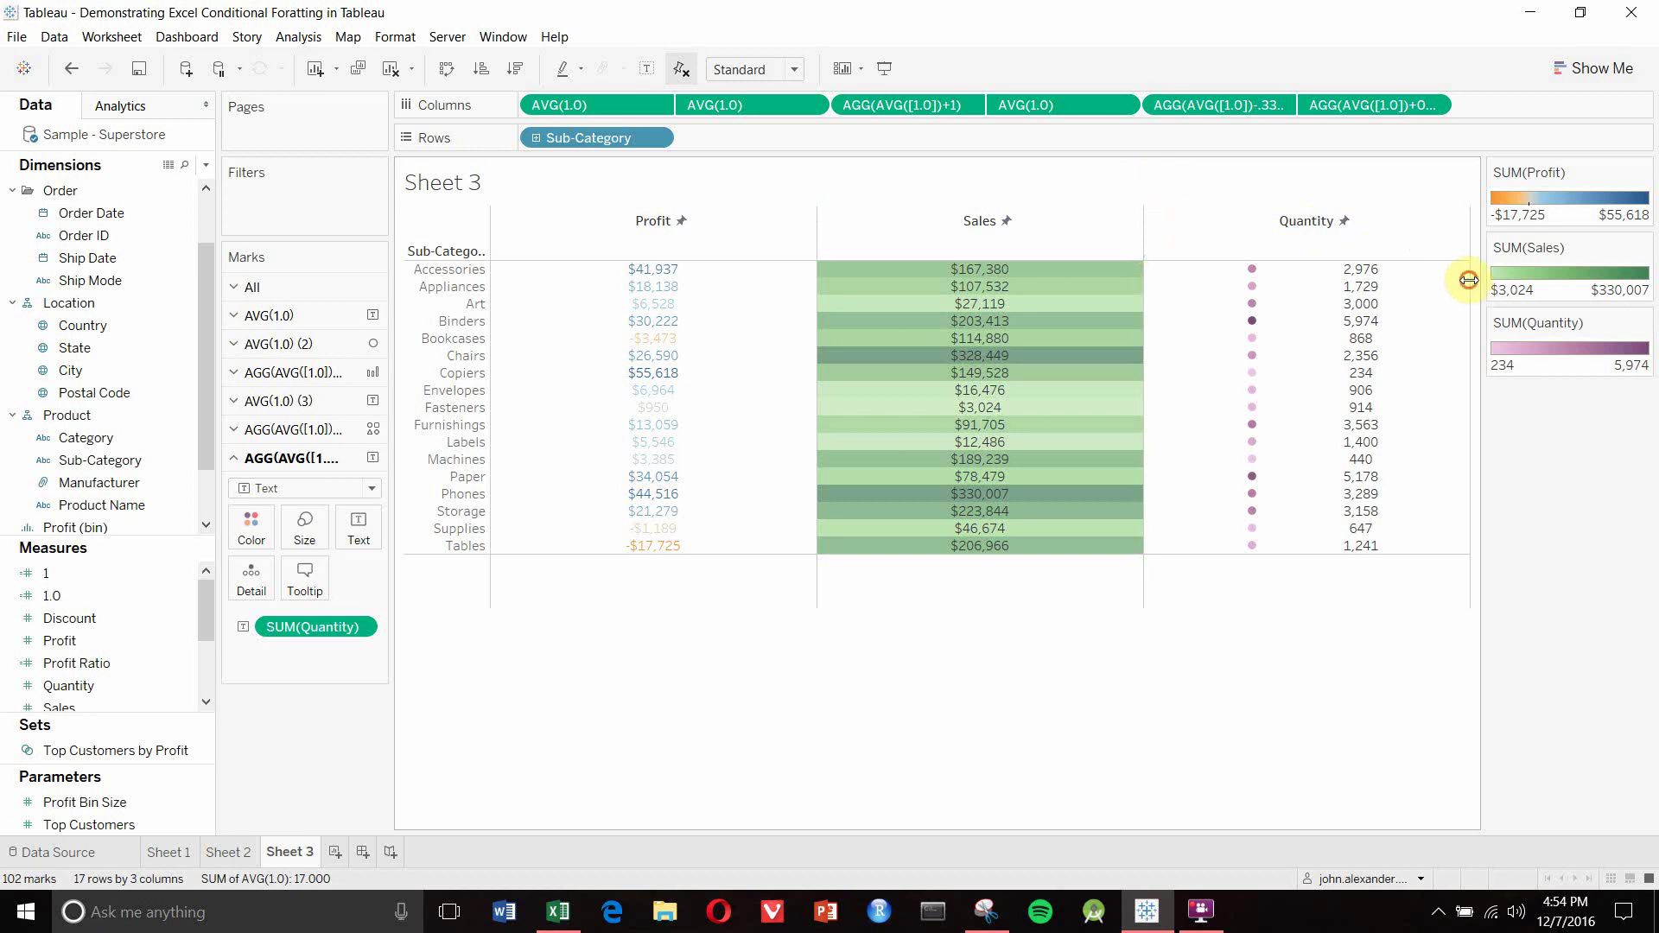
Narrow the table so the Profit, Sales and Quantity columns shrink to about 80 pixels each
{"action": "left_click_drag", "start_coordinate": [1469, 280], "coordinate": [877, 320]}
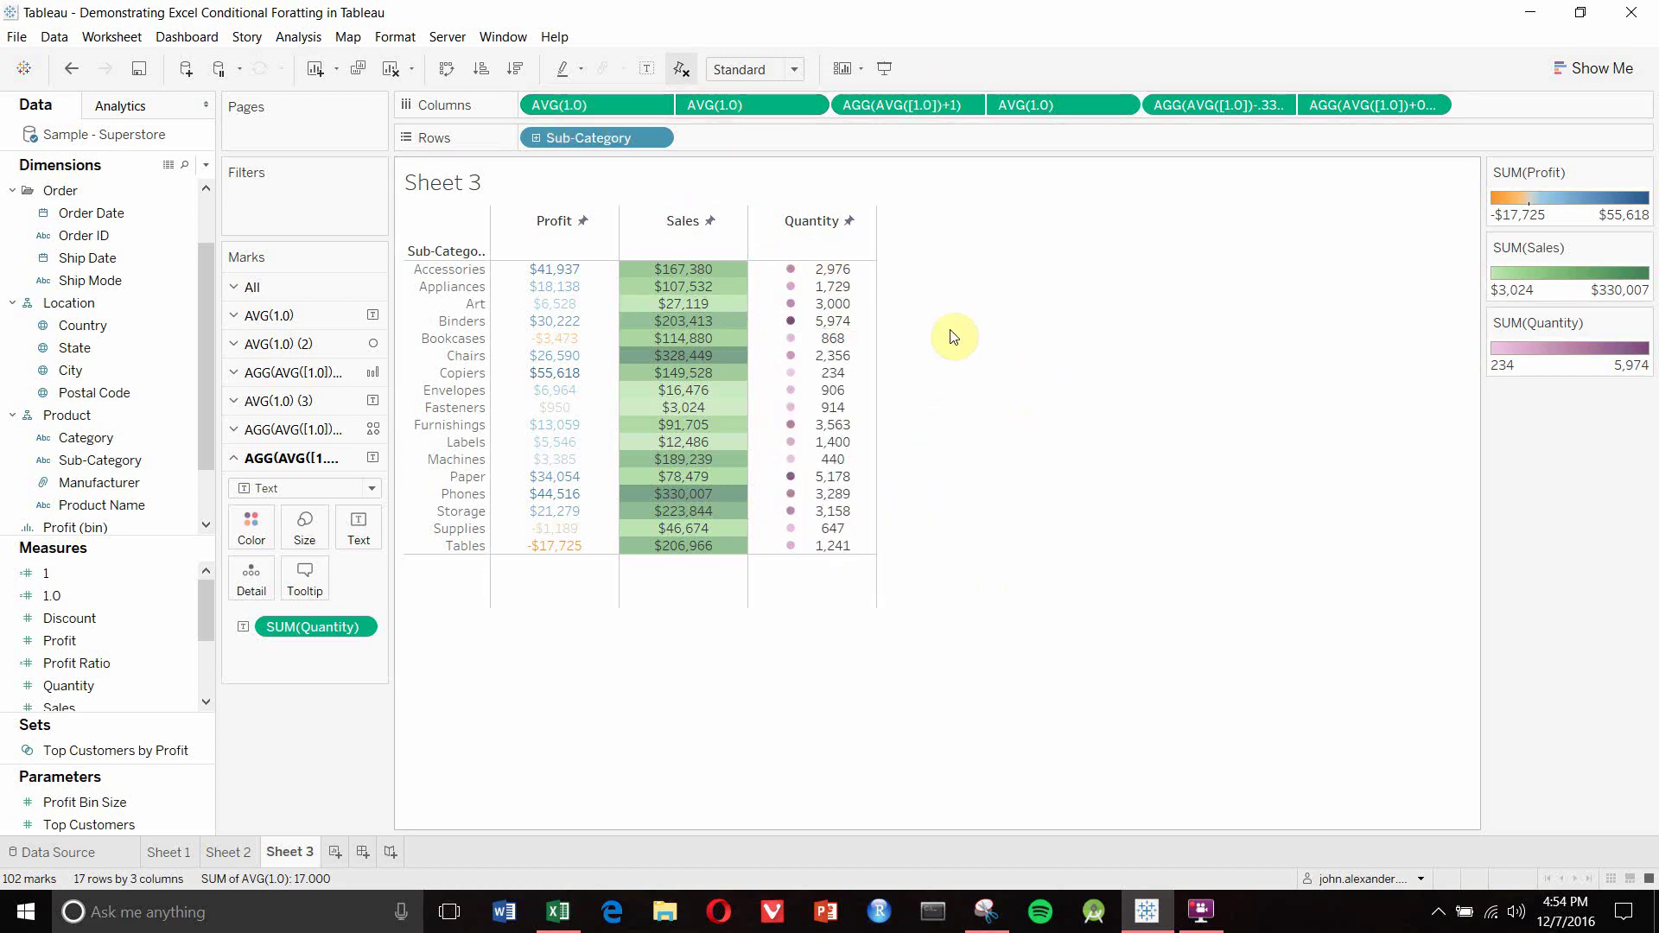
{"action": "mouse_move", "coordinate": [827, 270]}
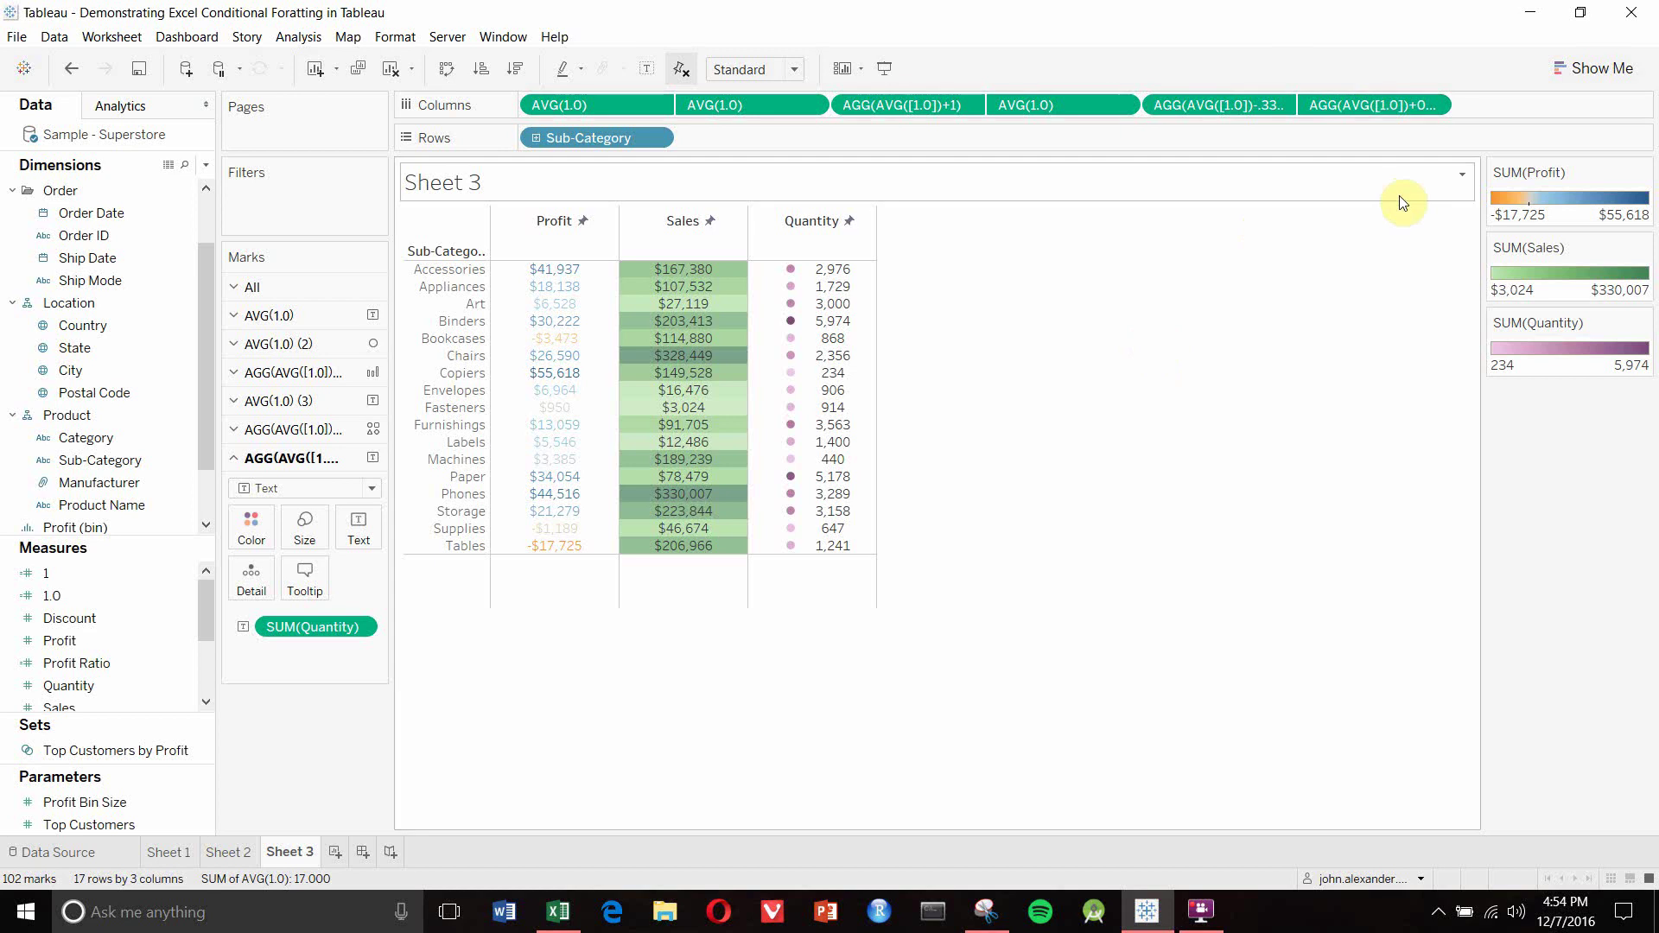
{"action": "left_click", "coordinate": [1438, 927]}
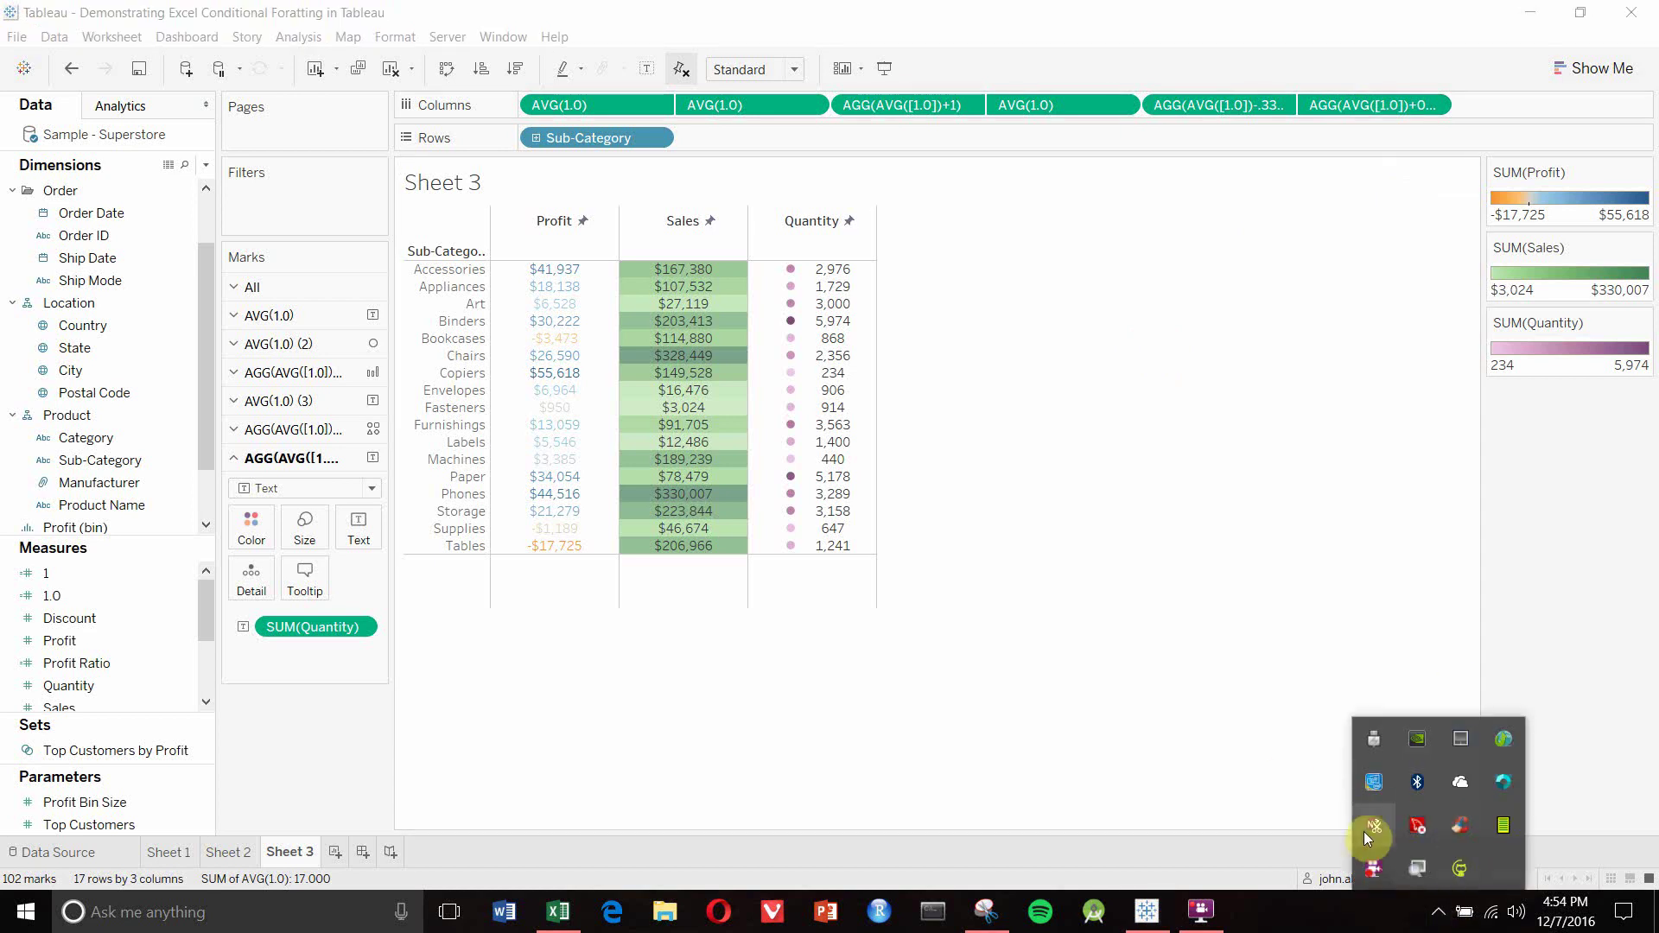